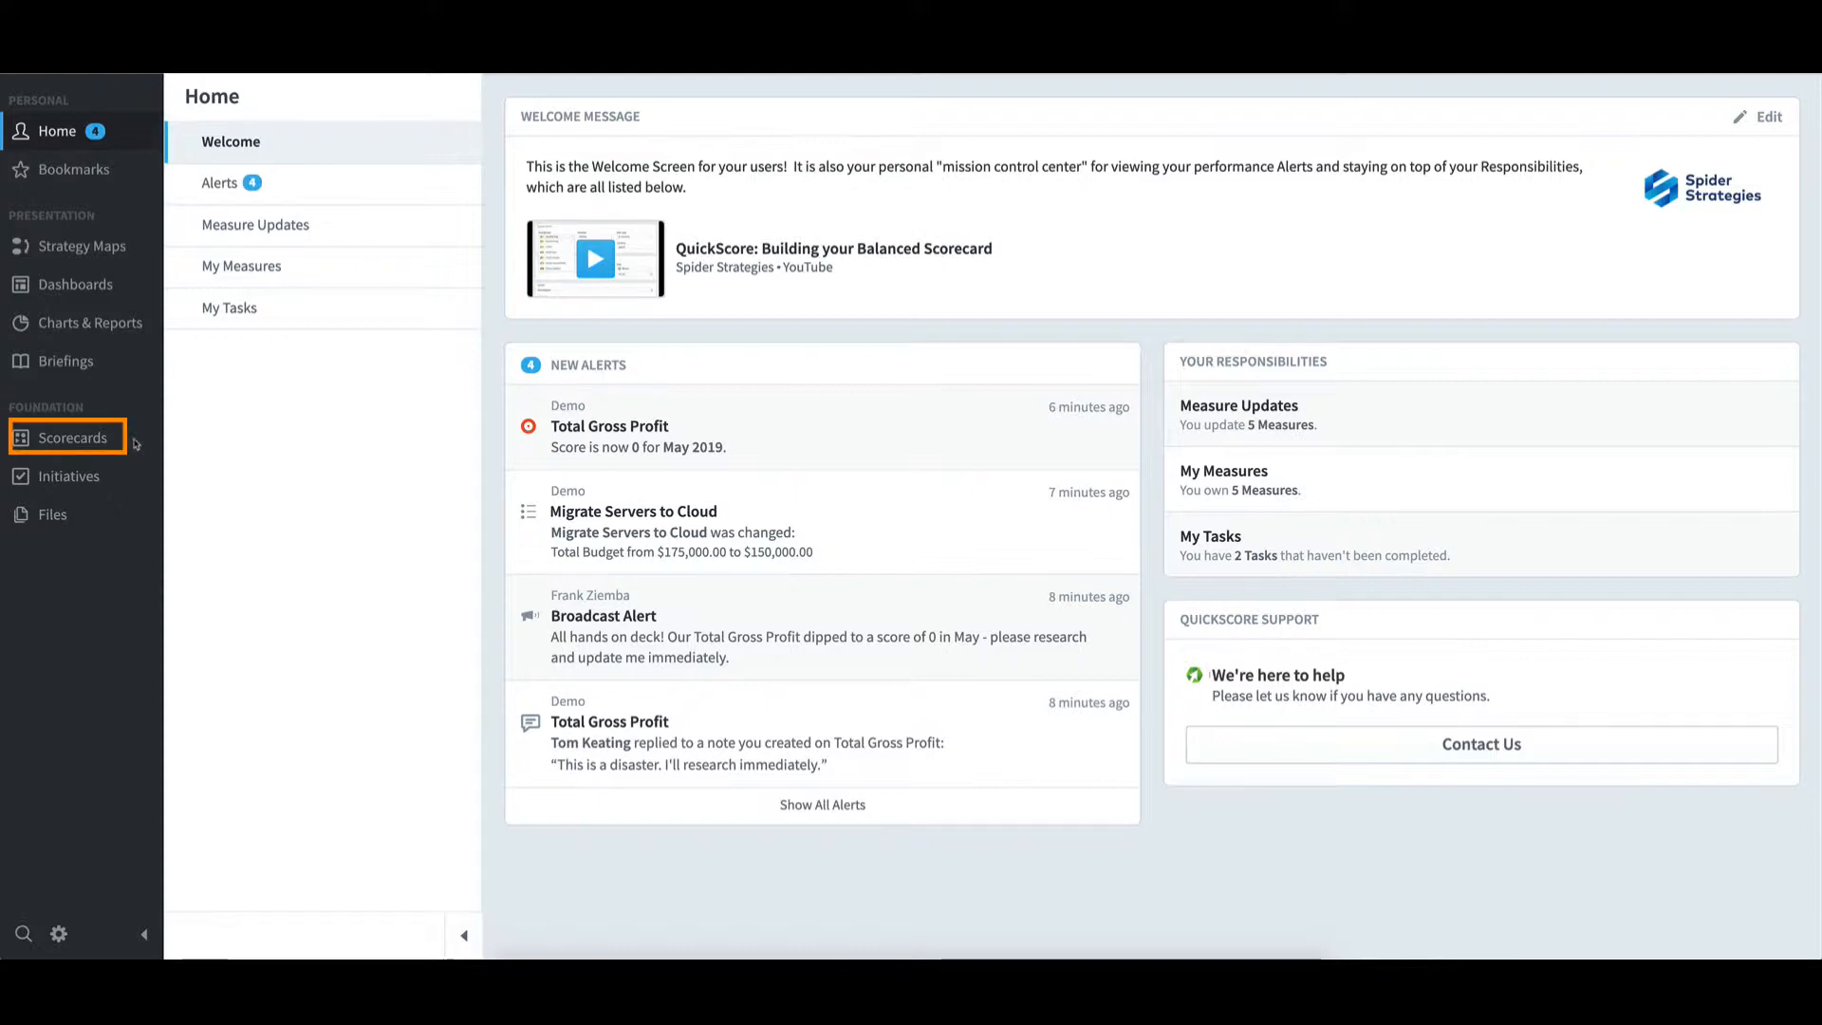
Step: Open the scorecards area and examine the organization tree under Mobileworld Inc., including the Sales, US and East Coast branches
{"action": "left_click", "coordinate": [102, 444]}
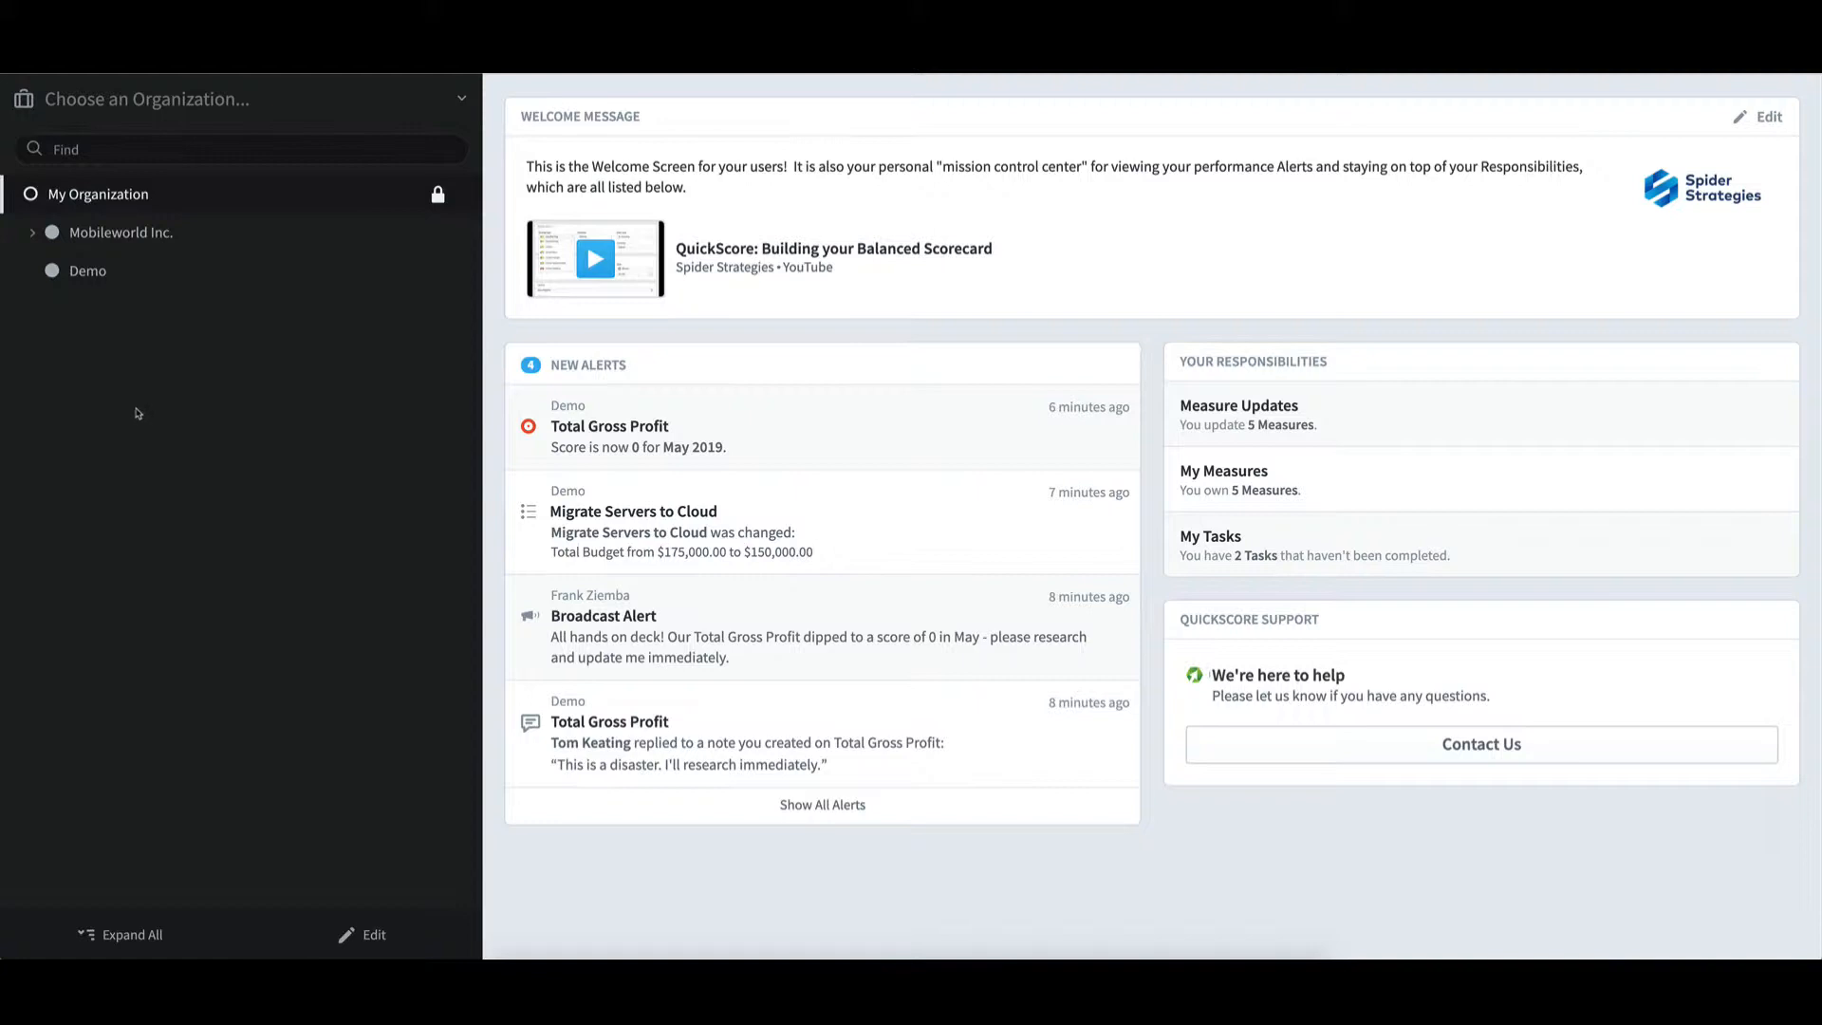
{"action": "left_click", "coordinate": [38, 237]}
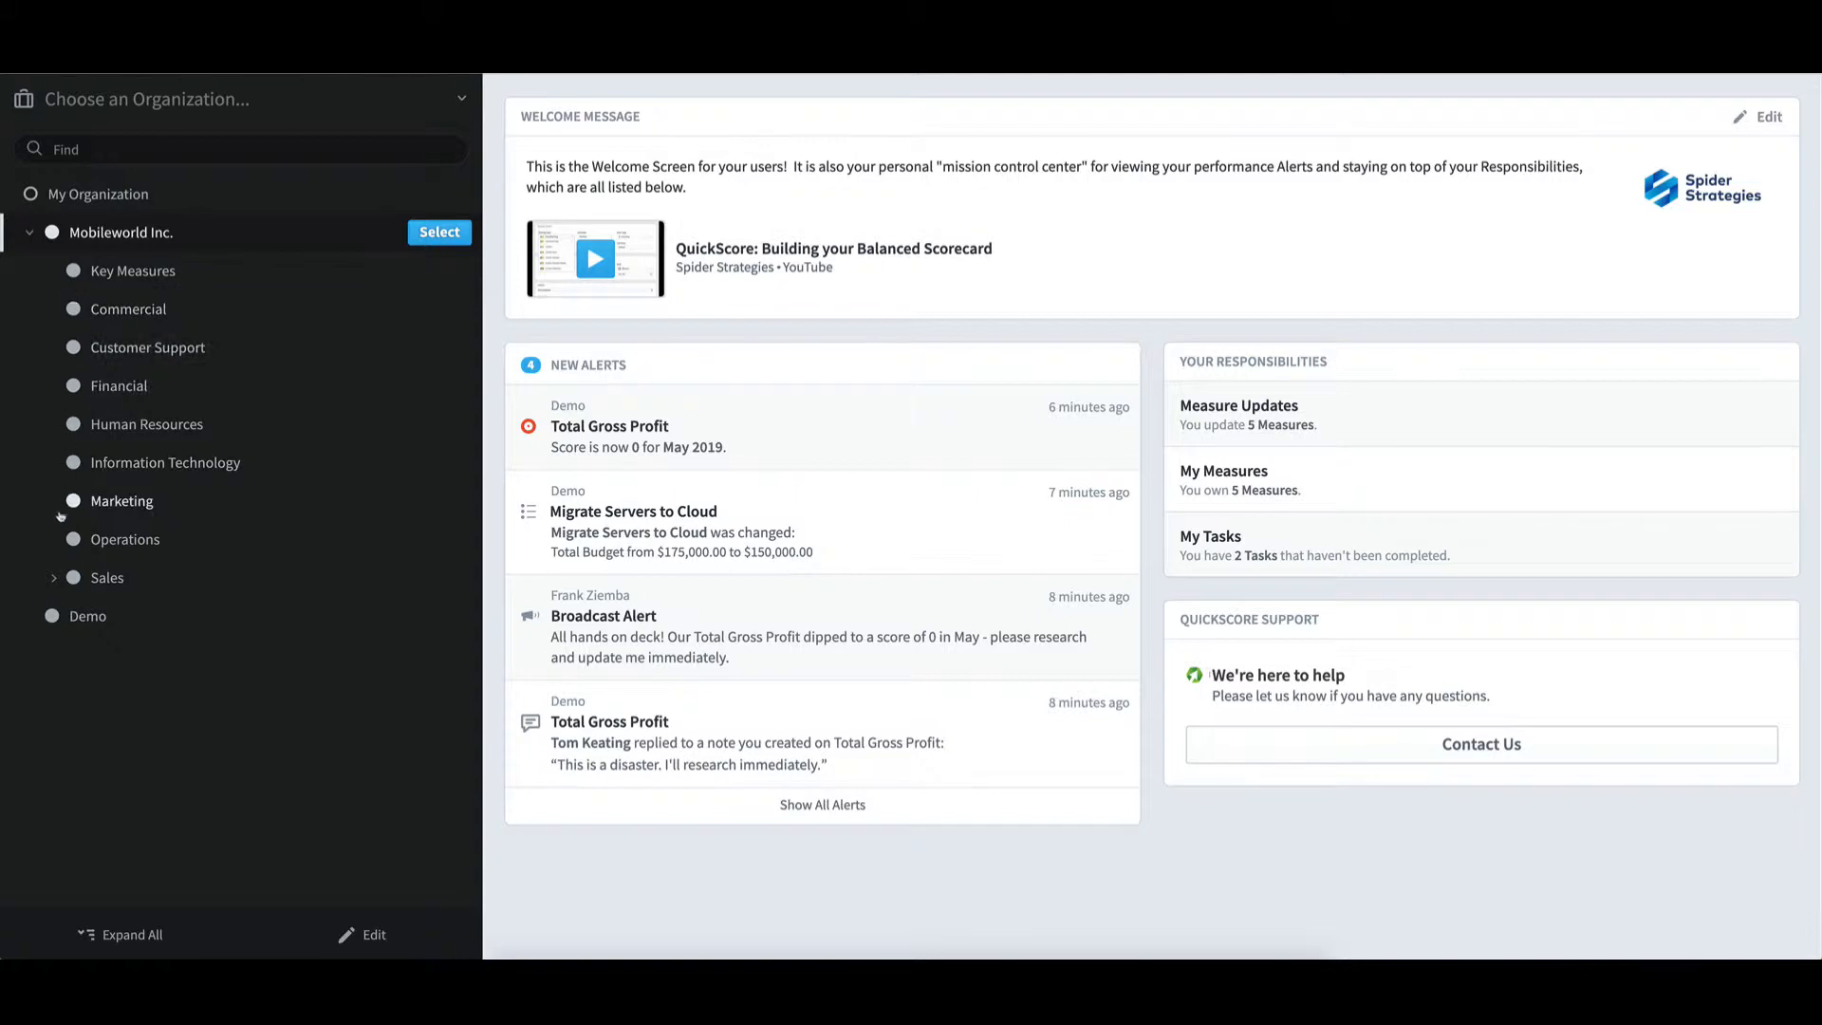
{"action": "left_click", "coordinate": [54, 579]}
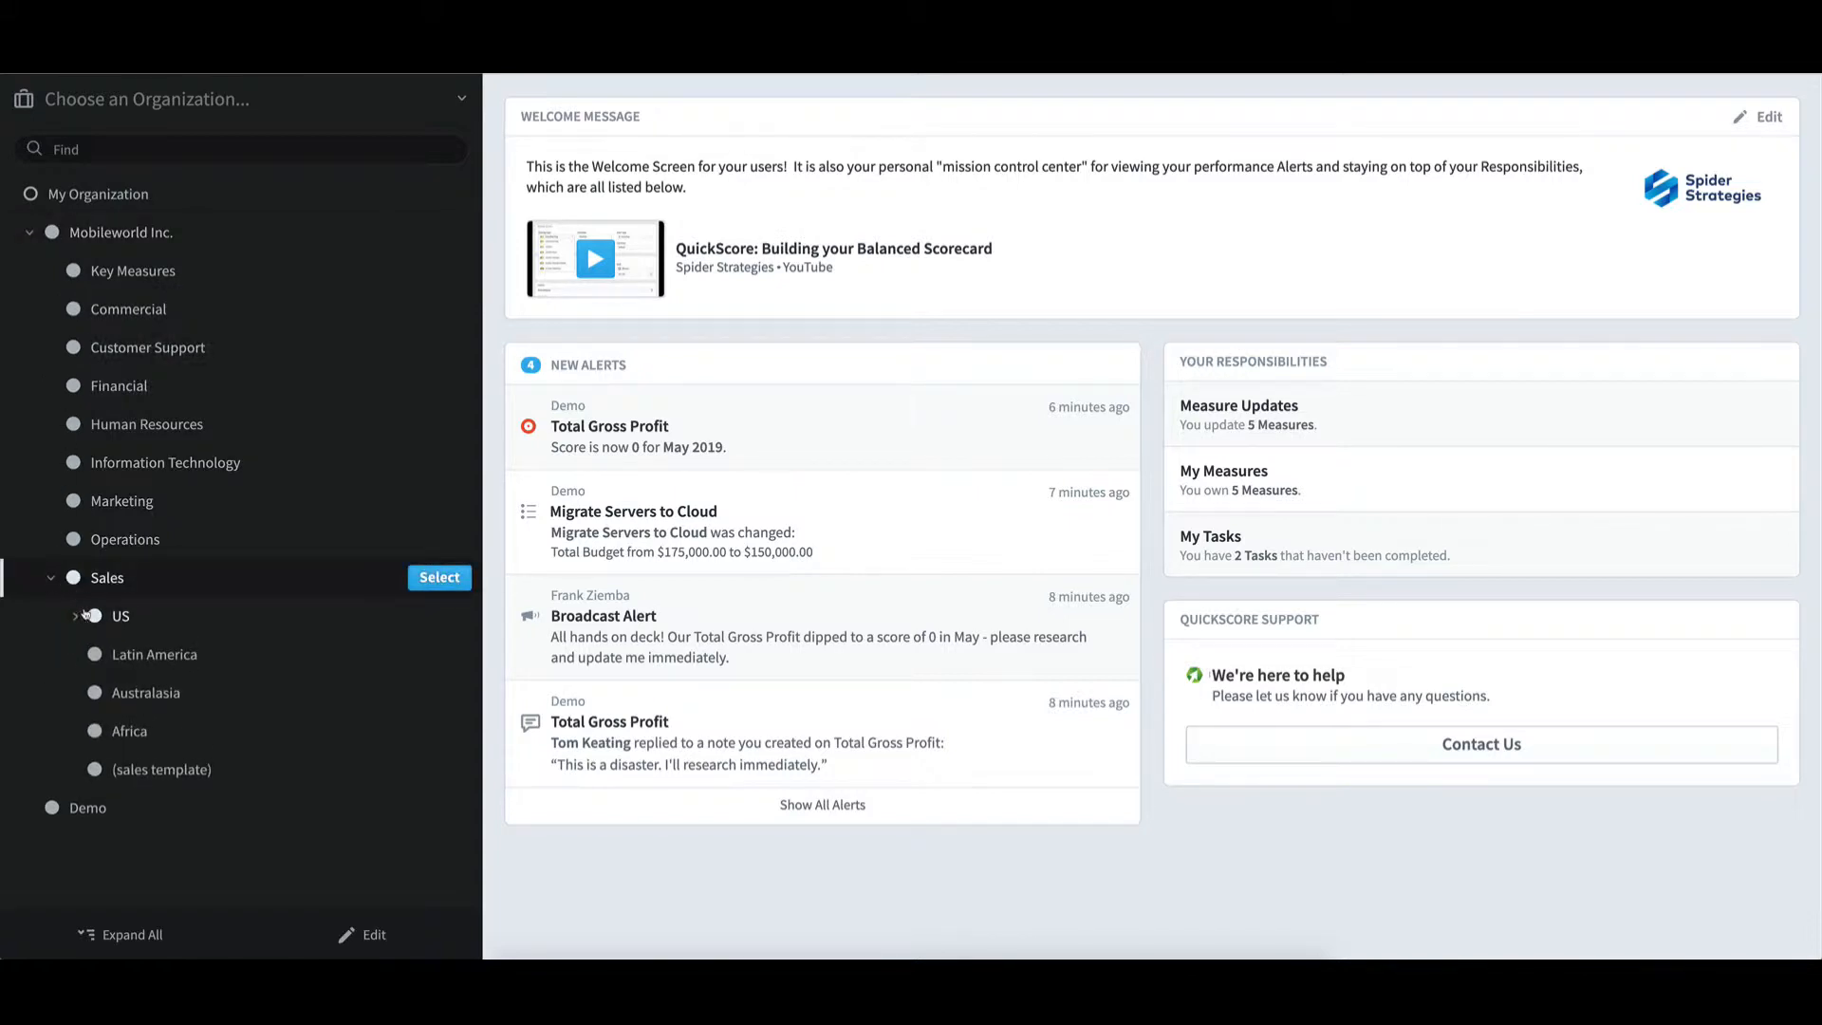
{"action": "left_click", "coordinate": [77, 618]}
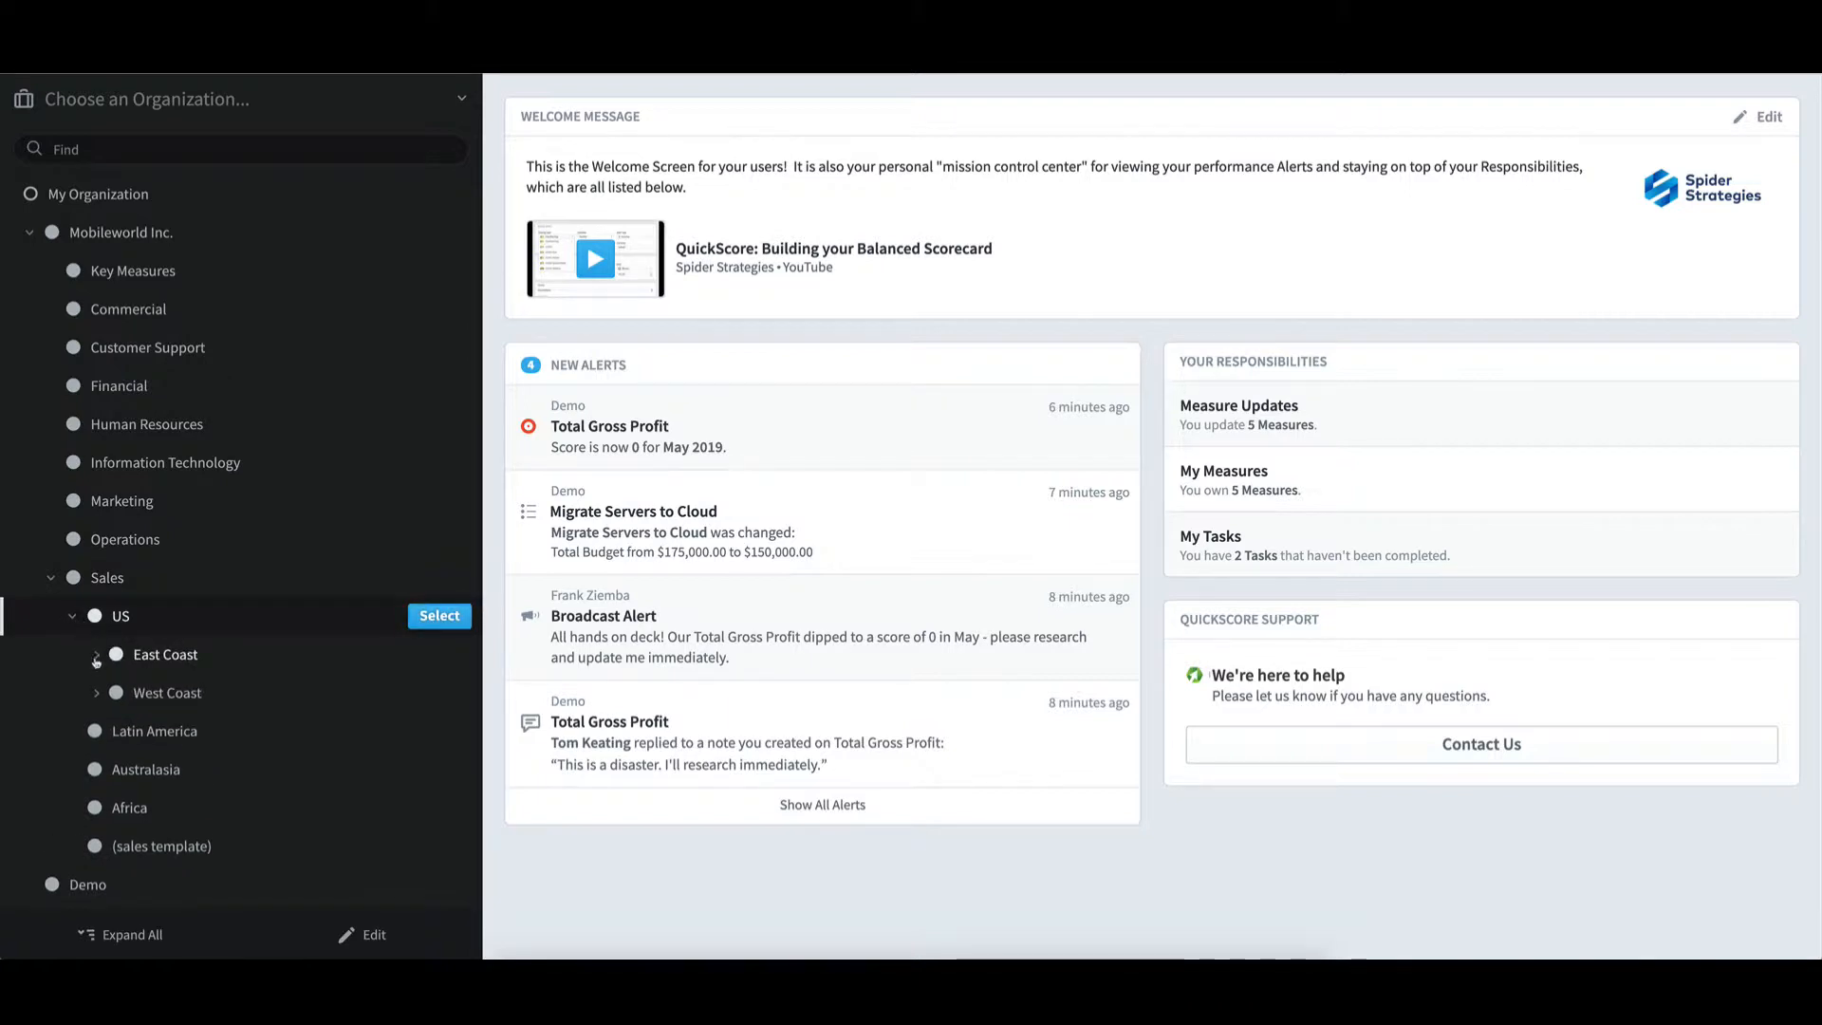
{"action": "left_click", "coordinate": [93, 656]}
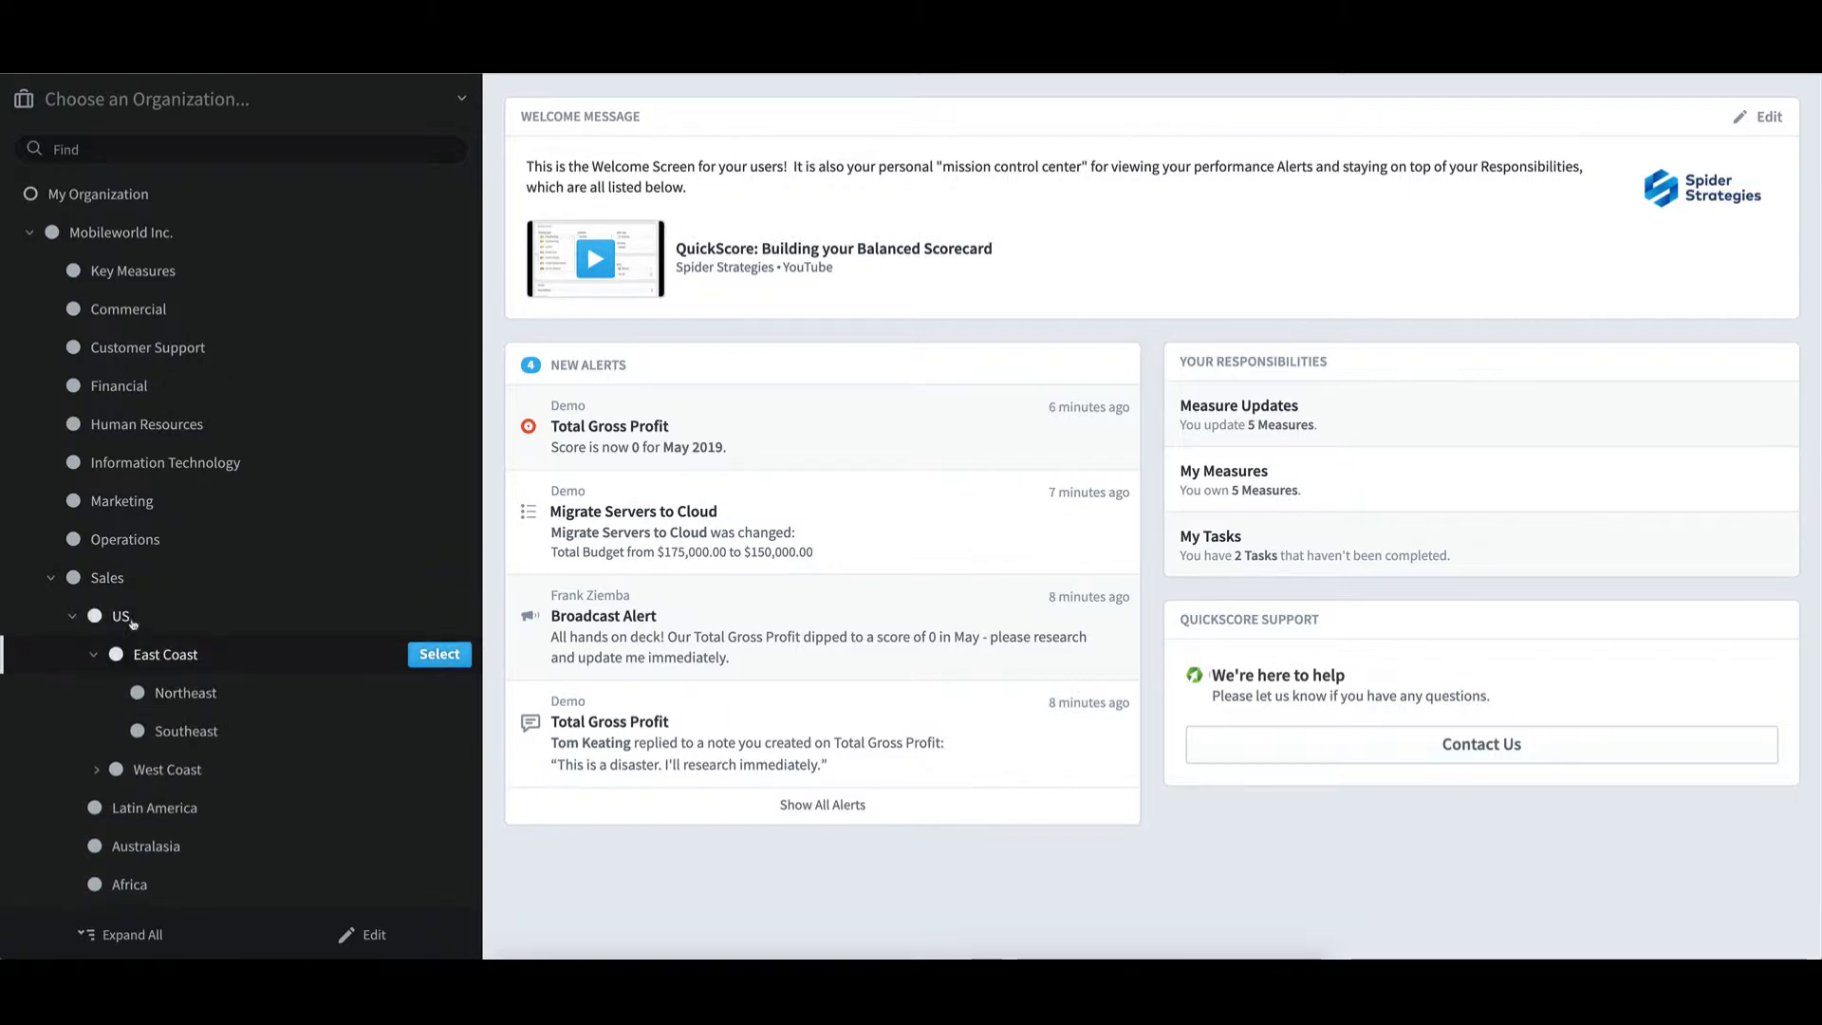
{"action": "left_click", "coordinate": [53, 579]}
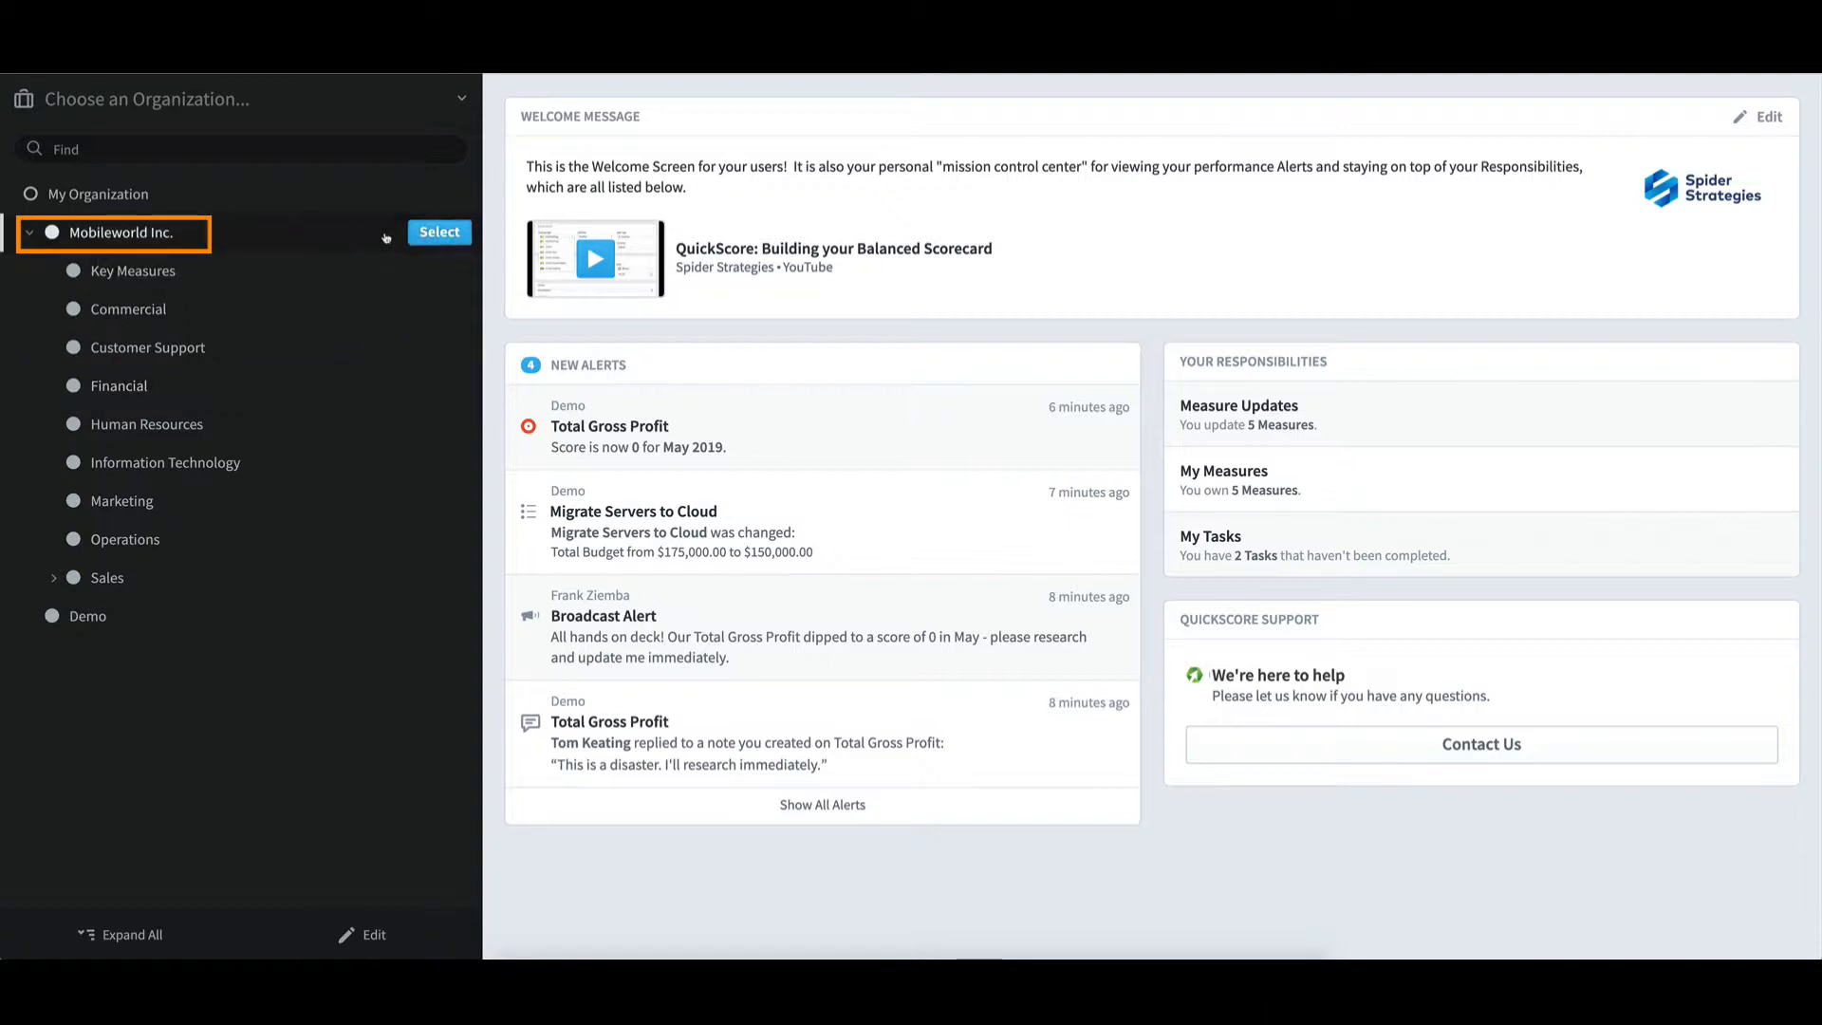
Step: Open the Mobileworld Inc. scorecard and look through its Financial perspective down to the items under Increase Revenue
{"action": "left_click", "coordinate": [436, 234]}
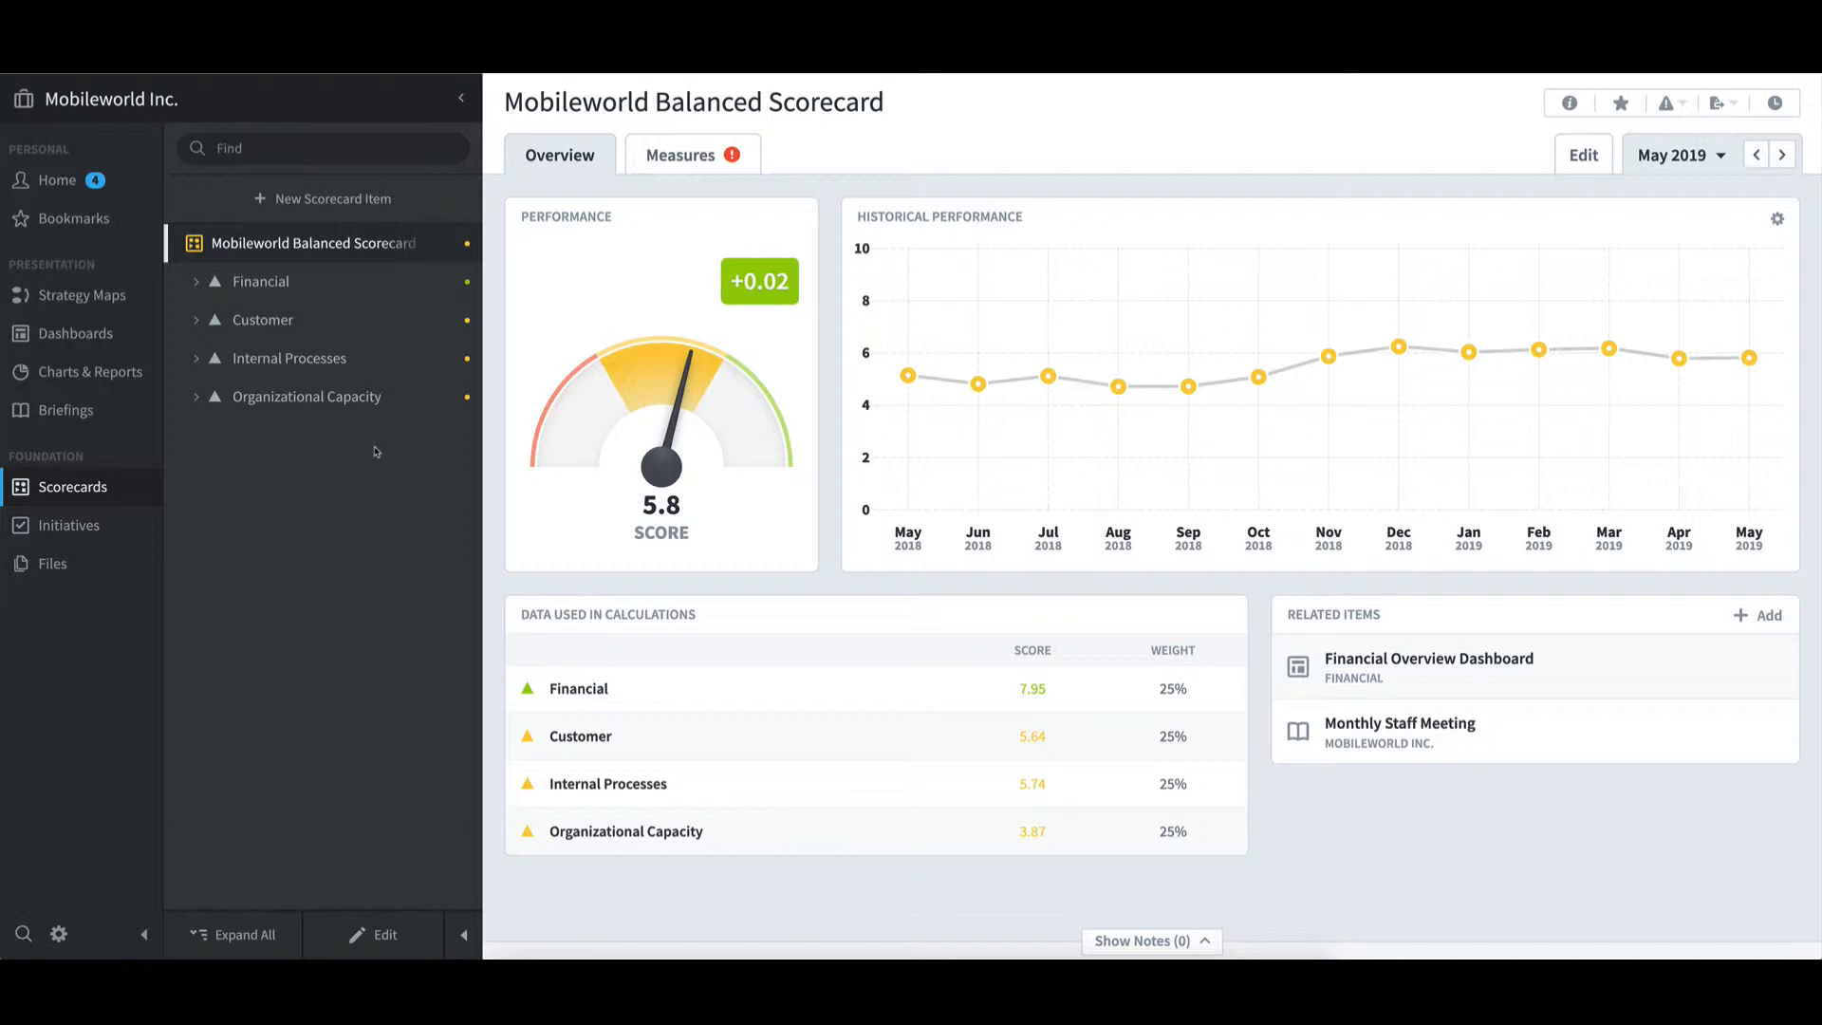
{"action": "left_click", "coordinate": [196, 282]}
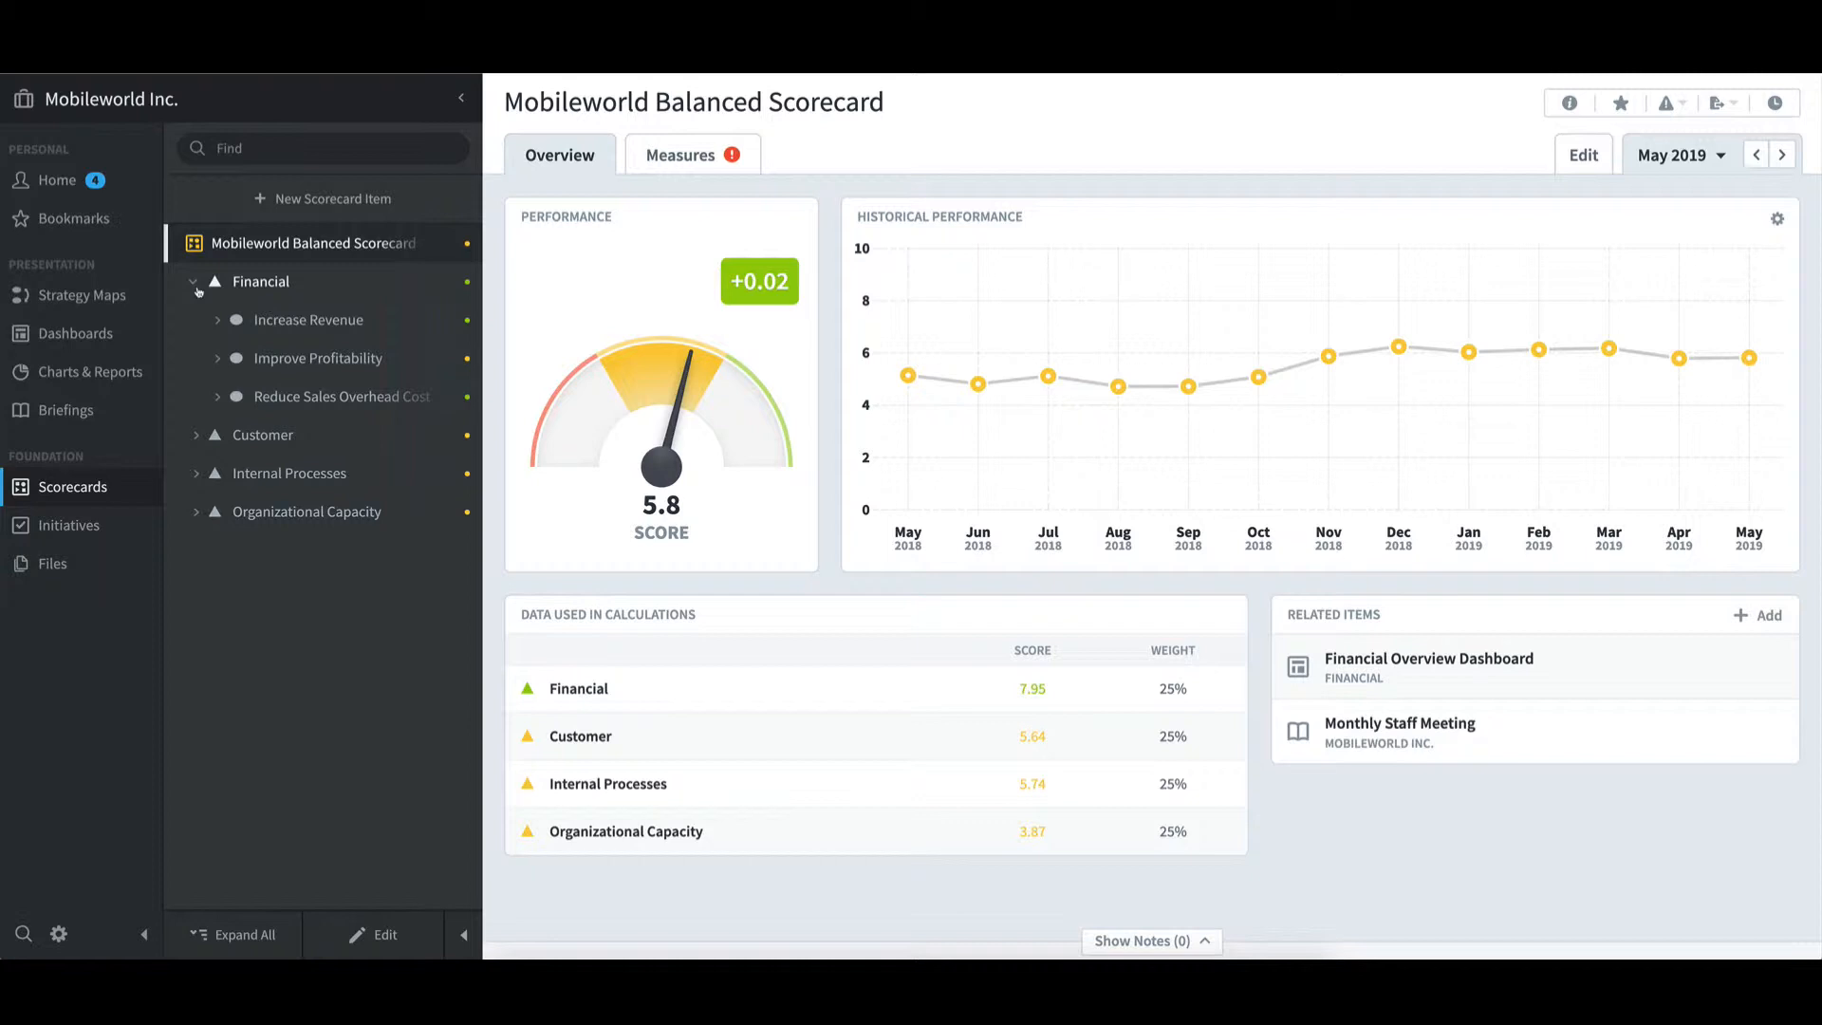
{"action": "left_click", "coordinate": [217, 320]}
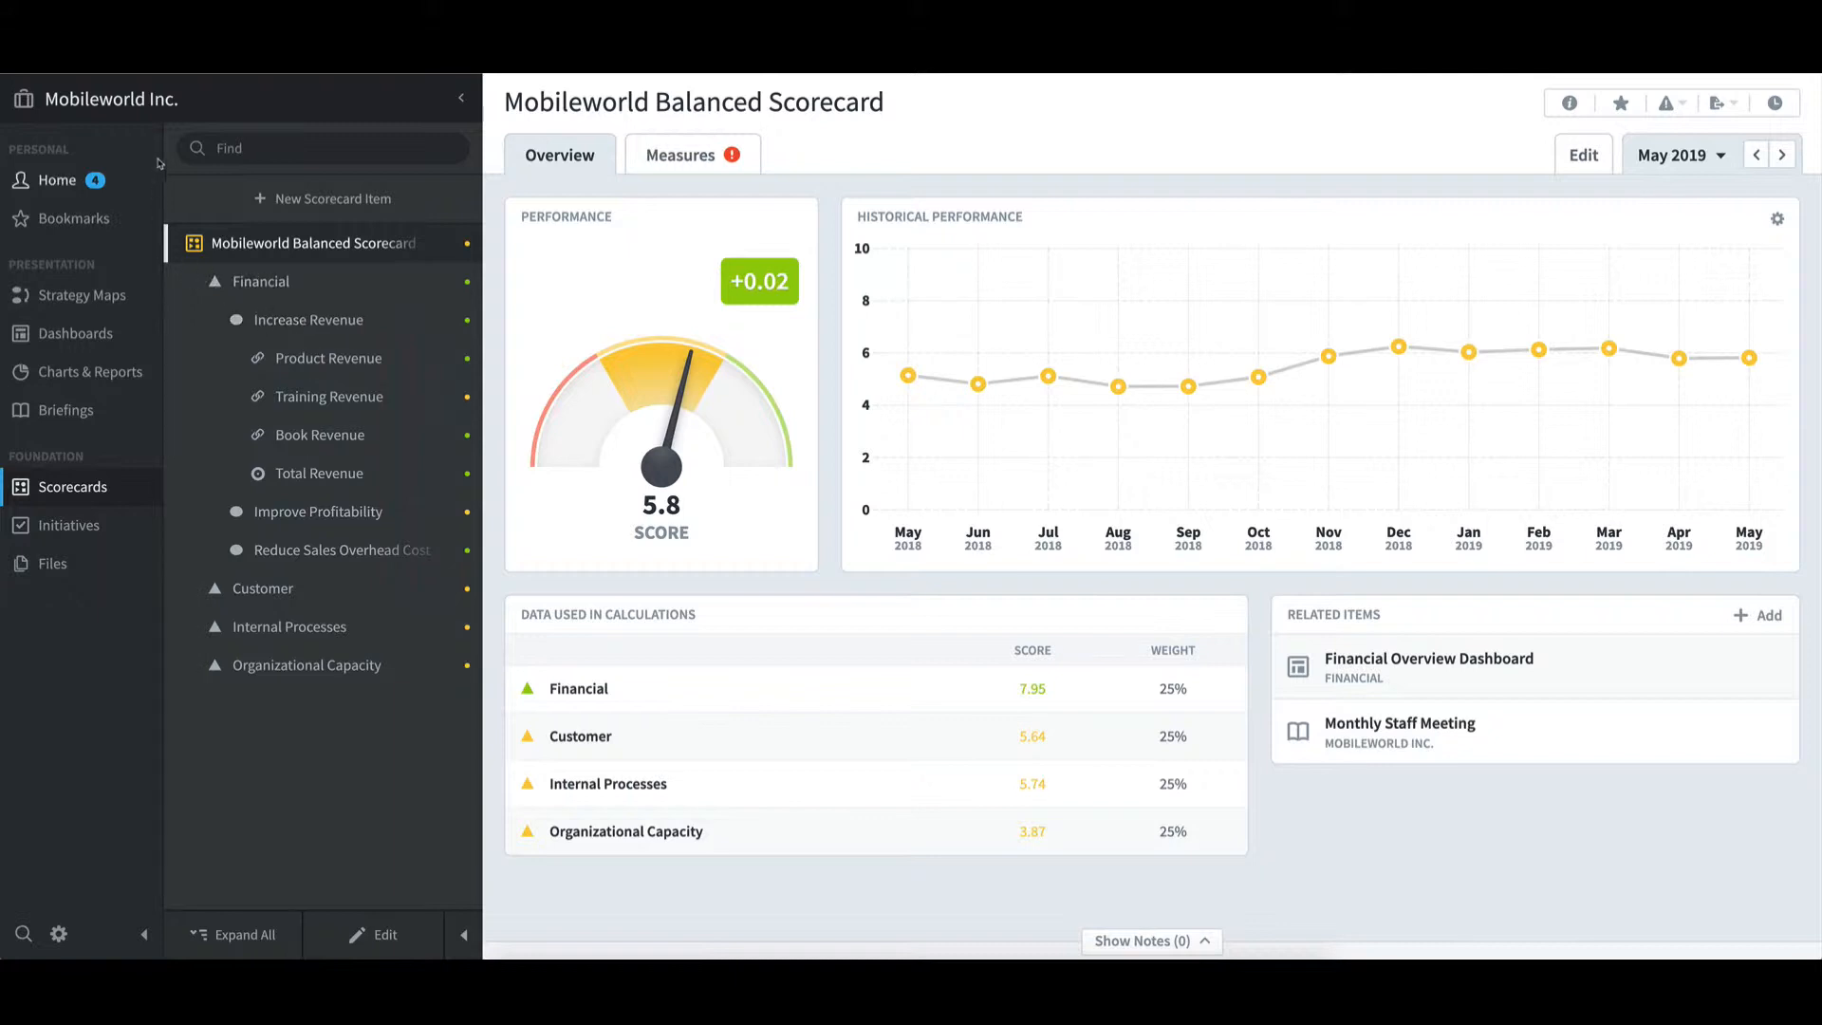
Step: Add a new organization named Training under Mobileworld Inc. and finish editing the organization tree
{"action": "left_click", "coordinate": [201, 107]}
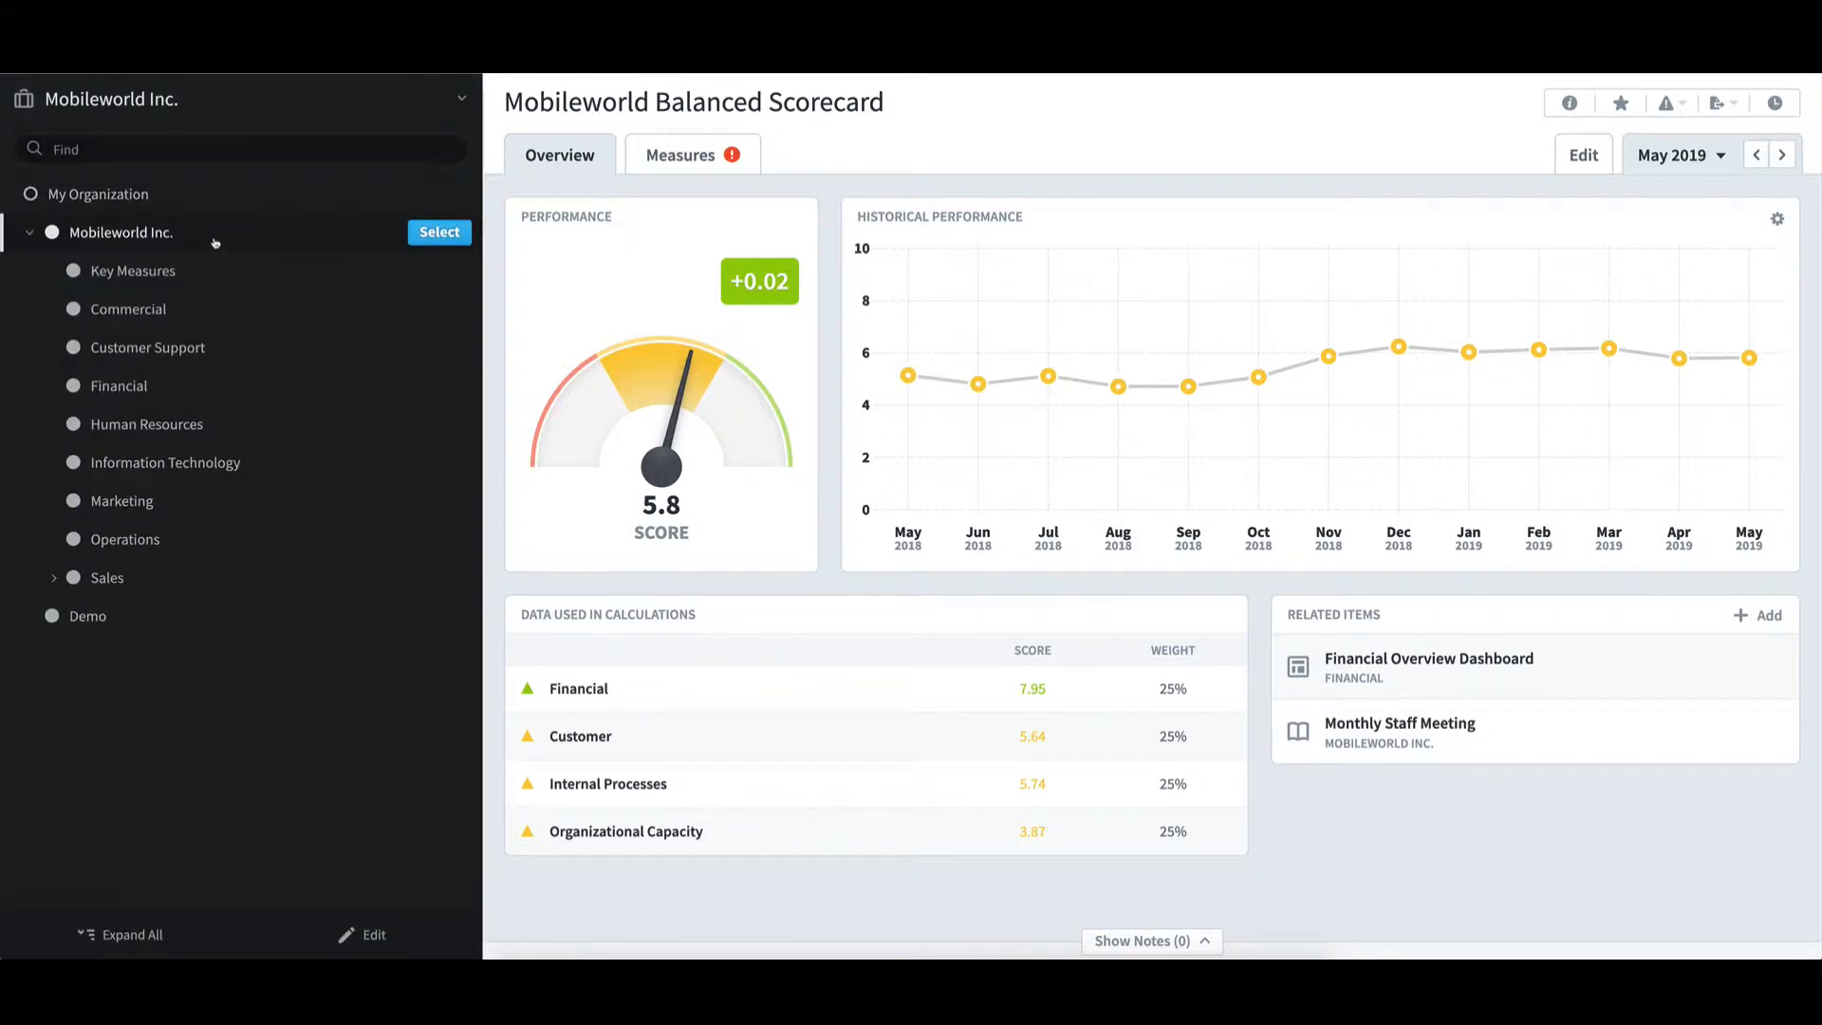
{"action": "left_click", "coordinate": [373, 939]}
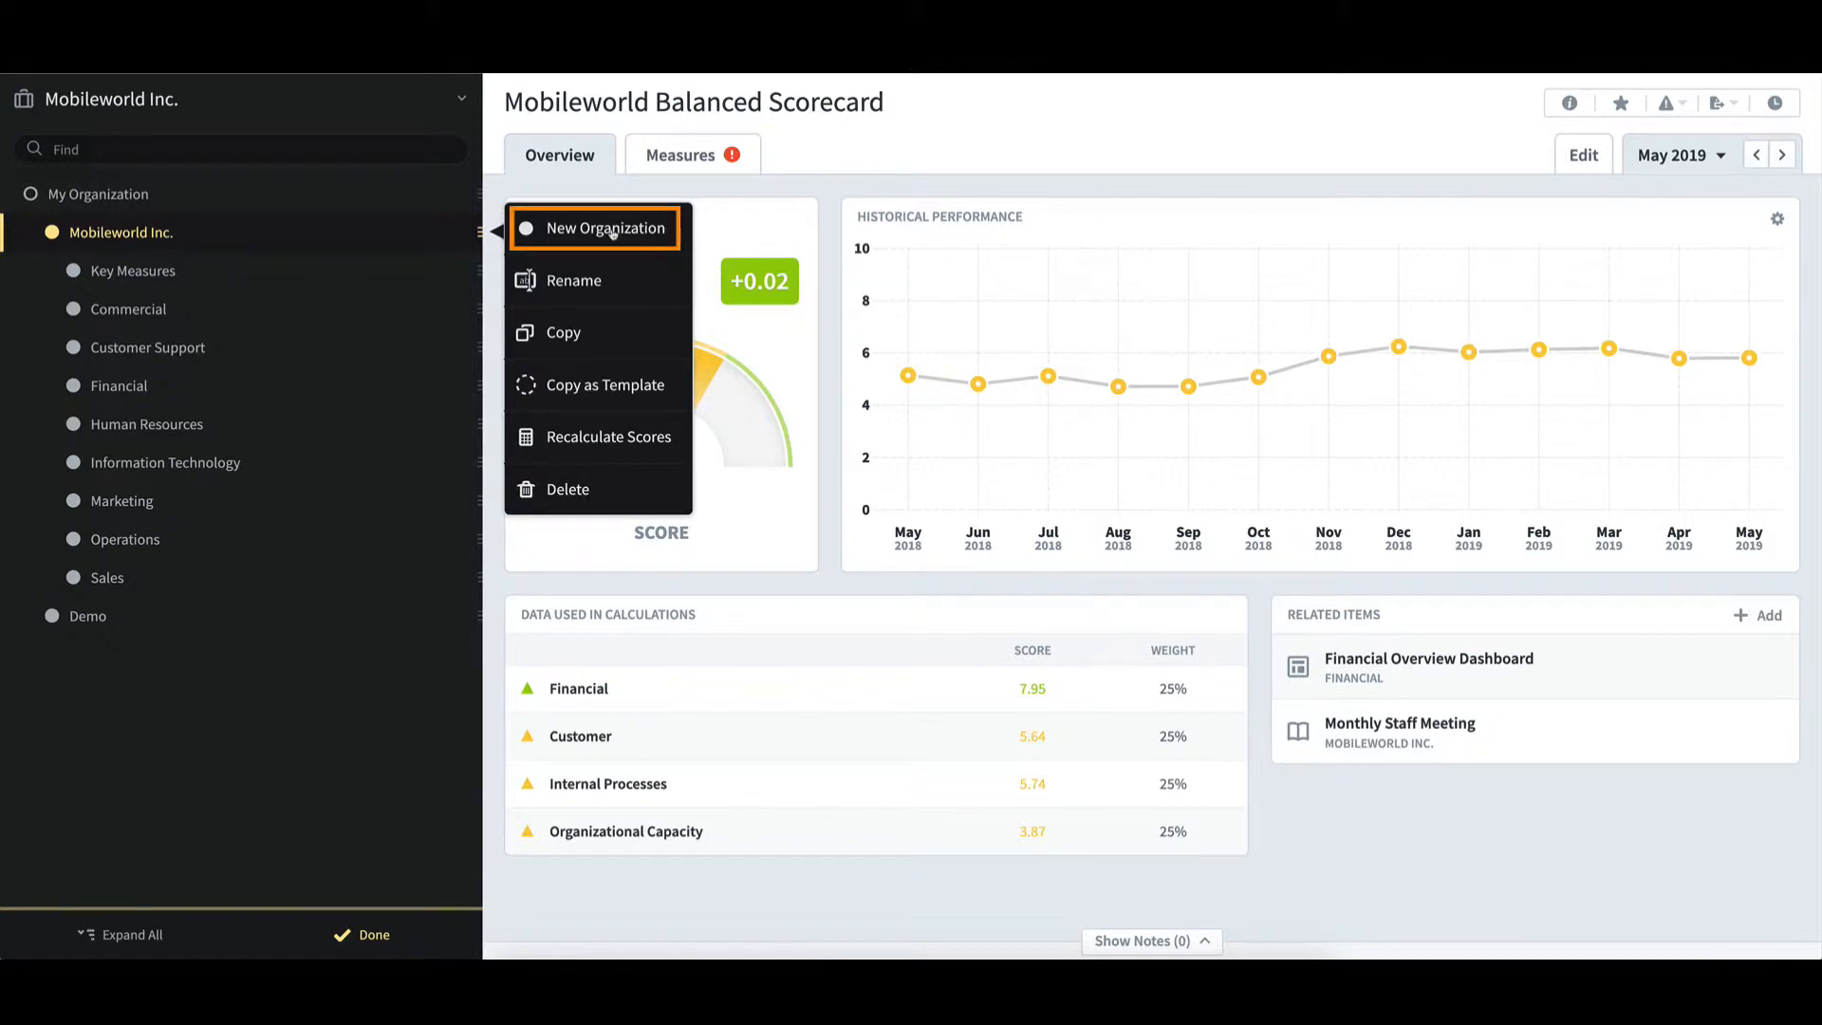
{"action": "left_click", "coordinate": [612, 233]}
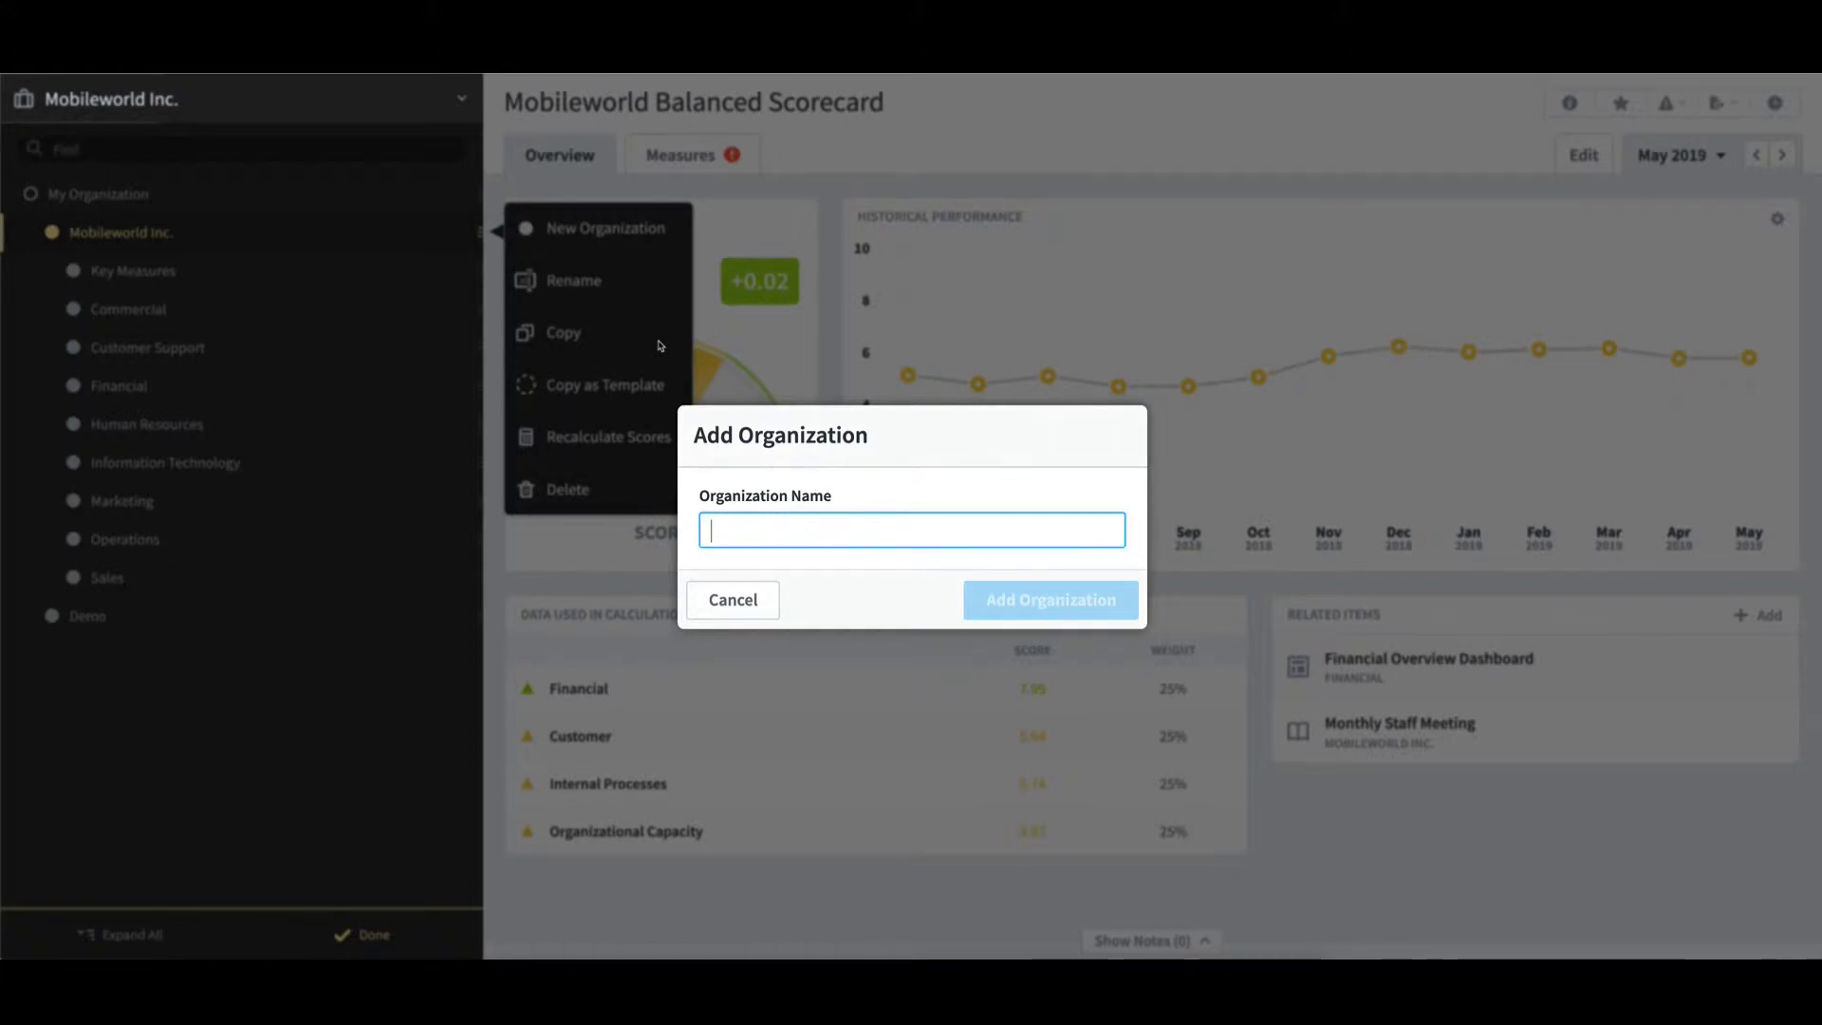
{"action": "type", "text": "Trao"}
{"action": "key", "text": "BackSpace"}
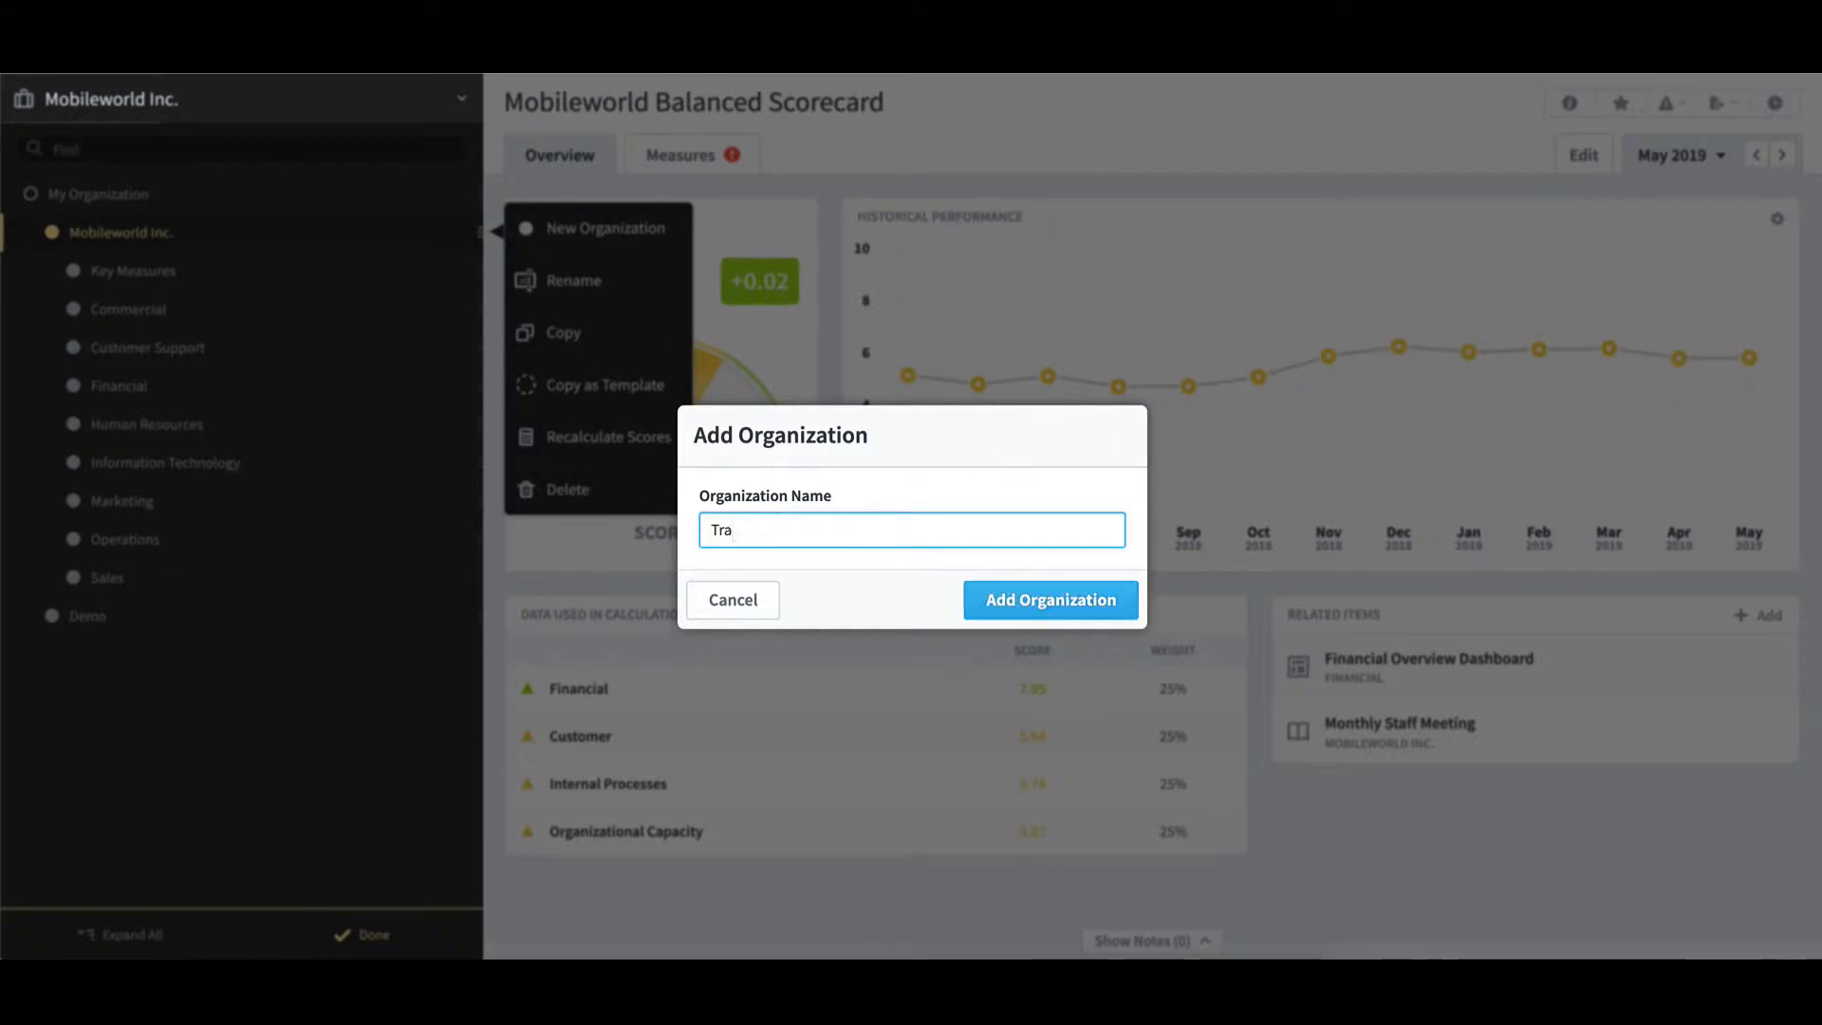
{"action": "type", "text": "ining"}
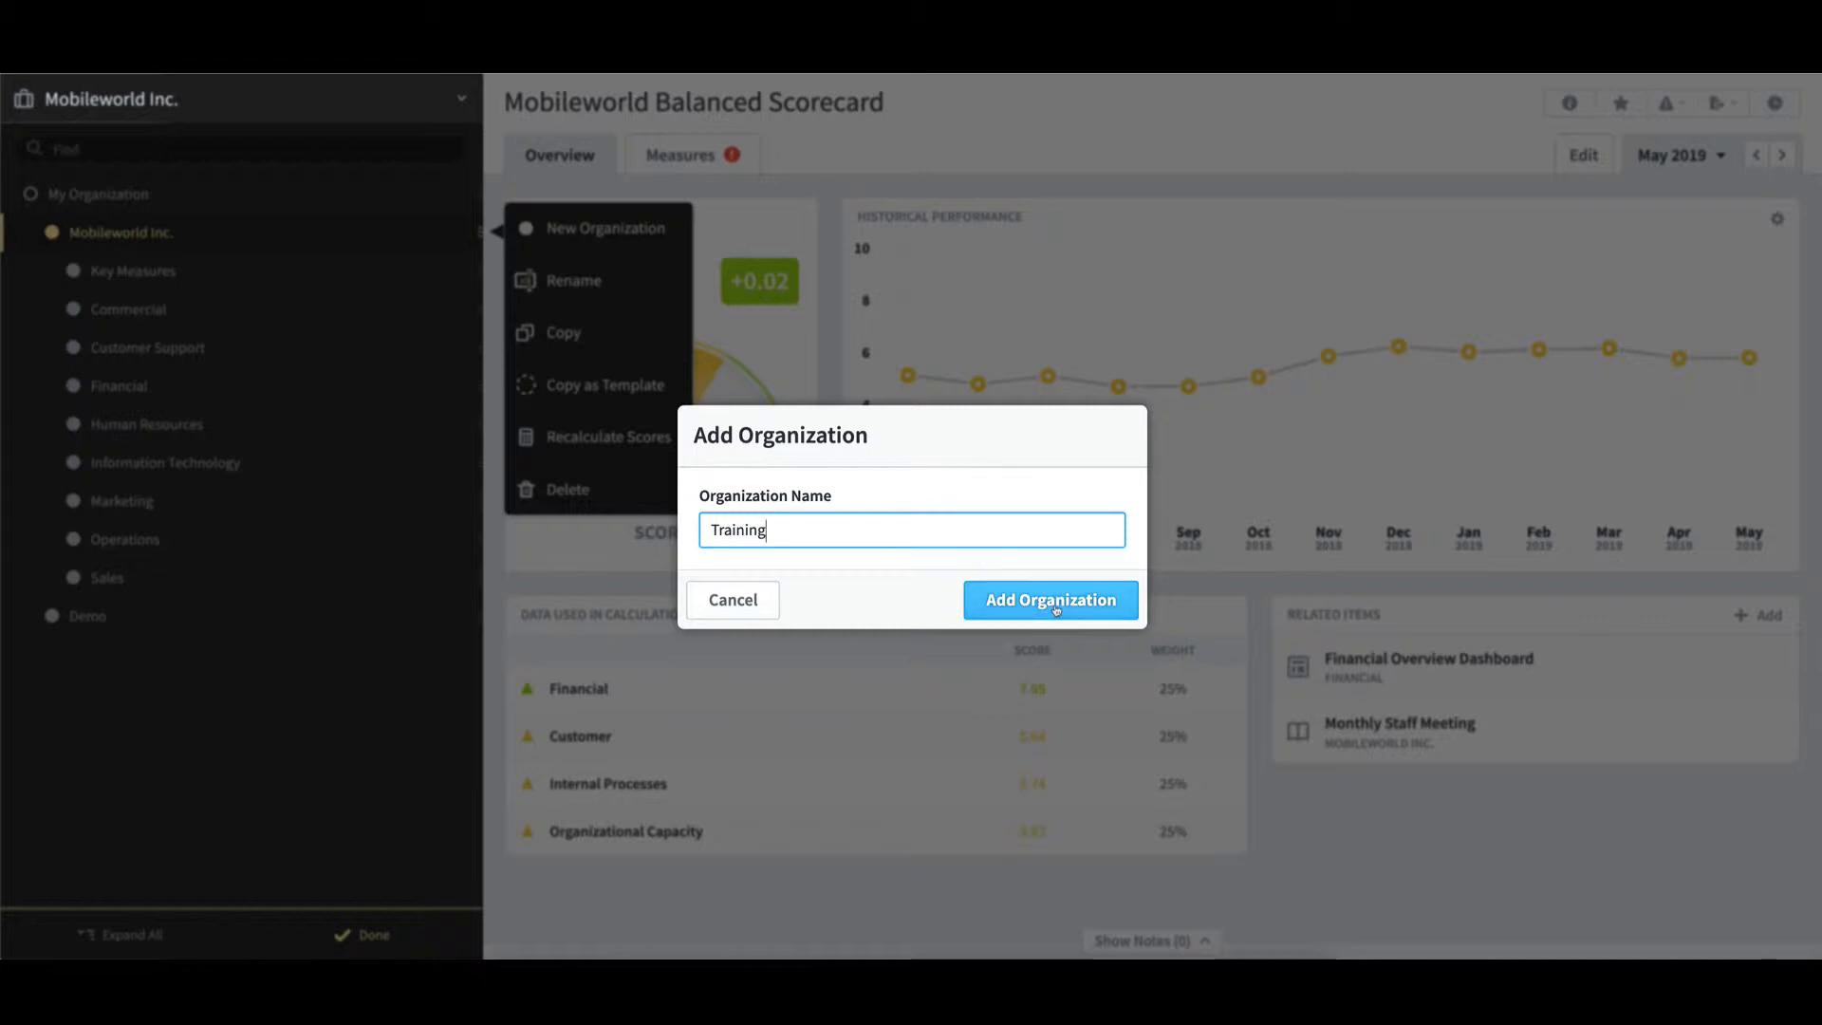
{"action": "left_click", "coordinate": [1055, 608]}
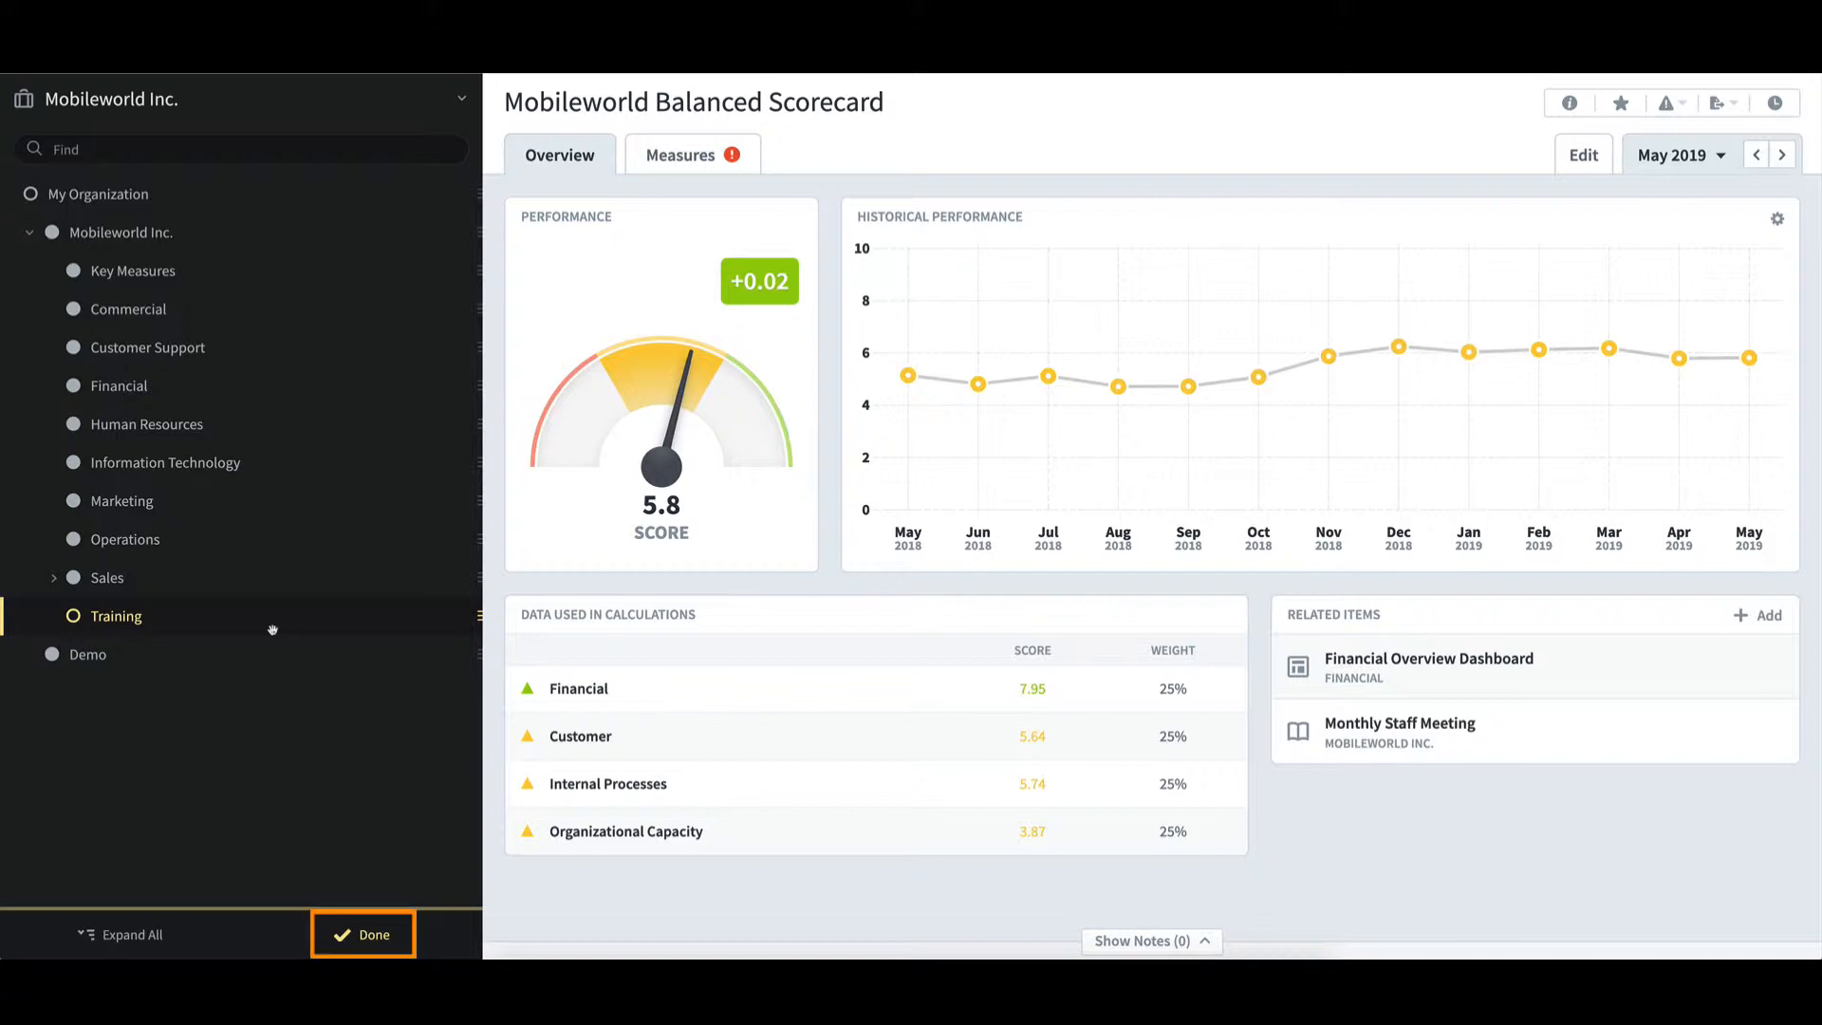
{"action": "left_click", "coordinate": [373, 936]}
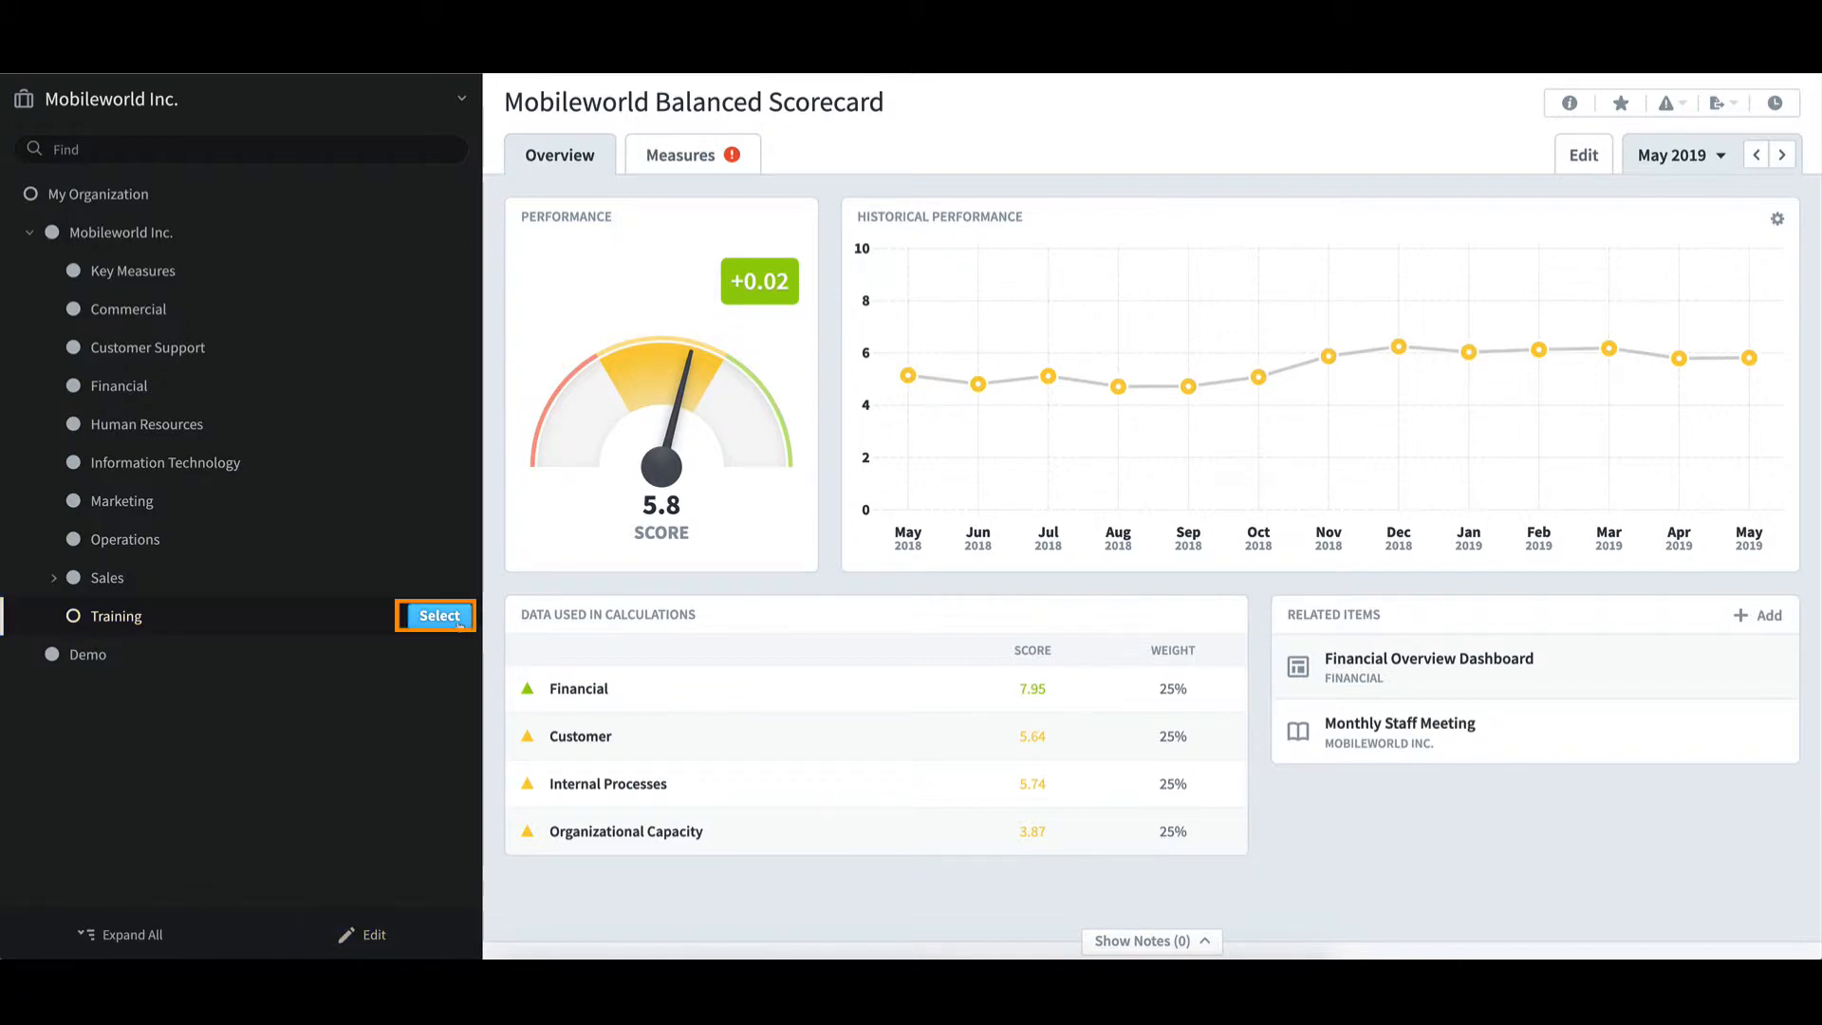
Step: Switch to the Training organization and create a scorecard named Training in it
{"action": "left_click", "coordinate": [454, 622]}
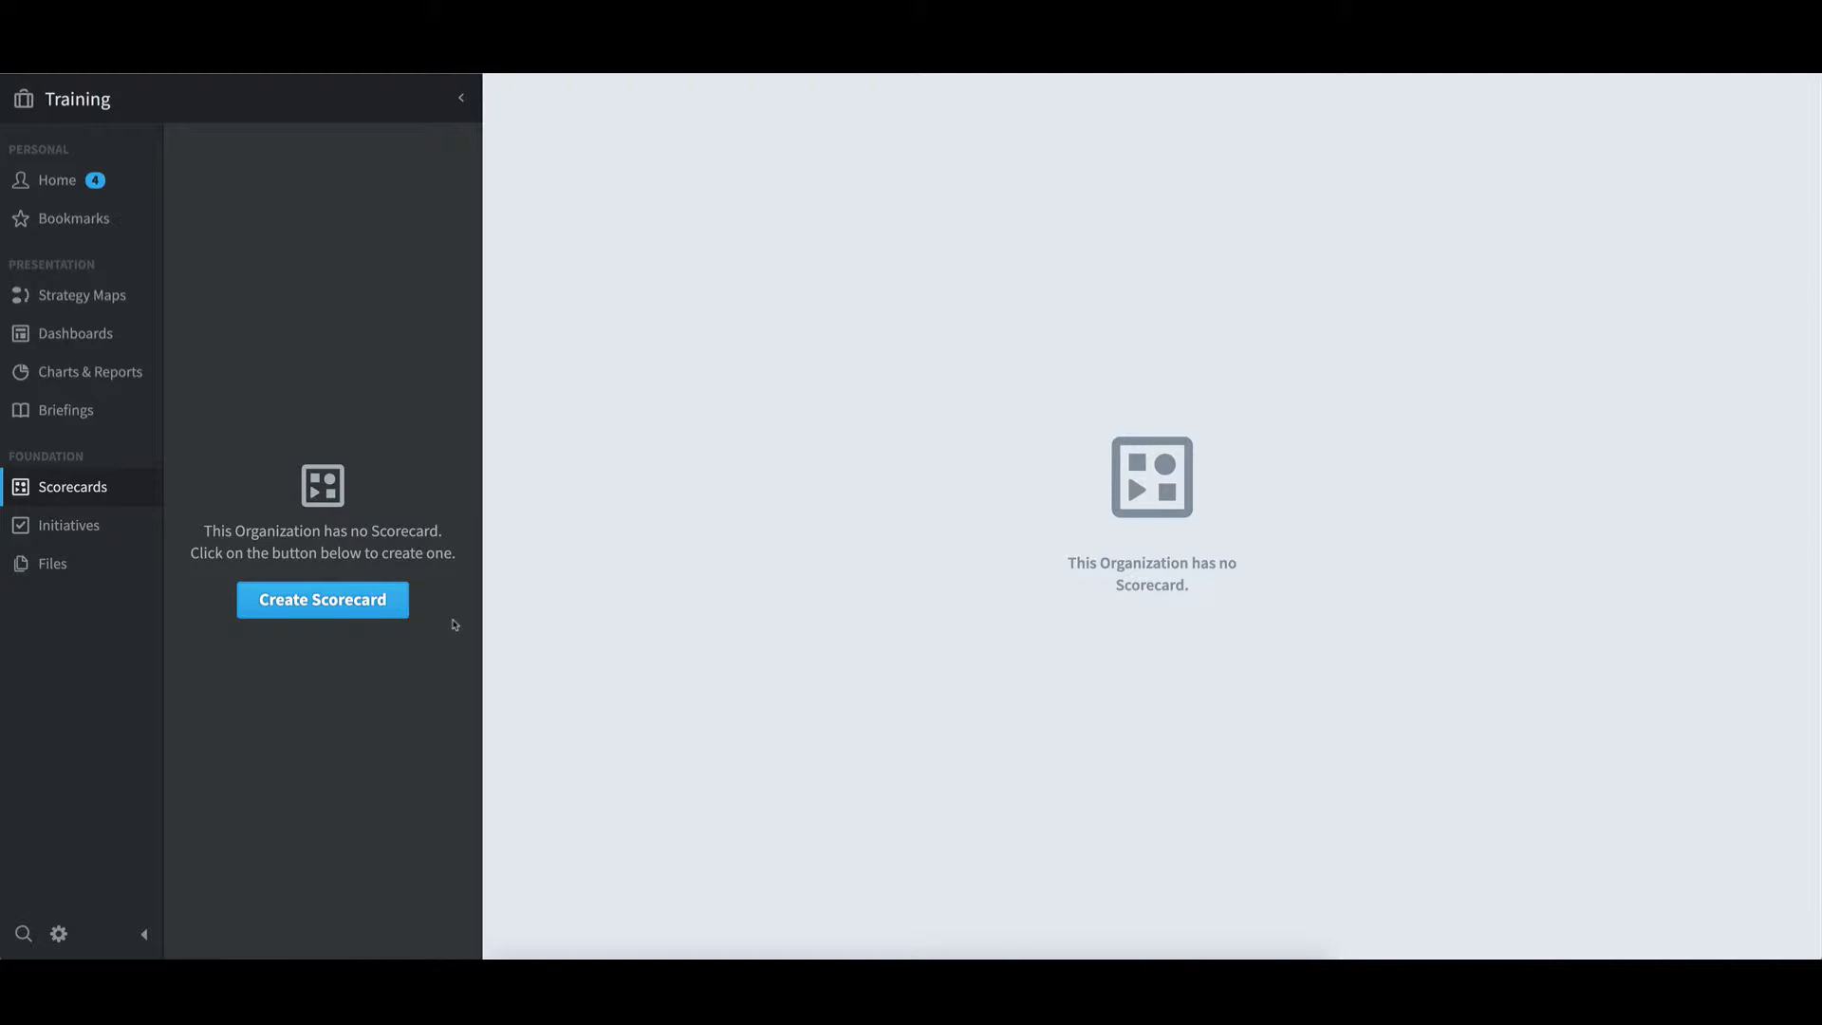
{"action": "left_click", "coordinate": [385, 609]}
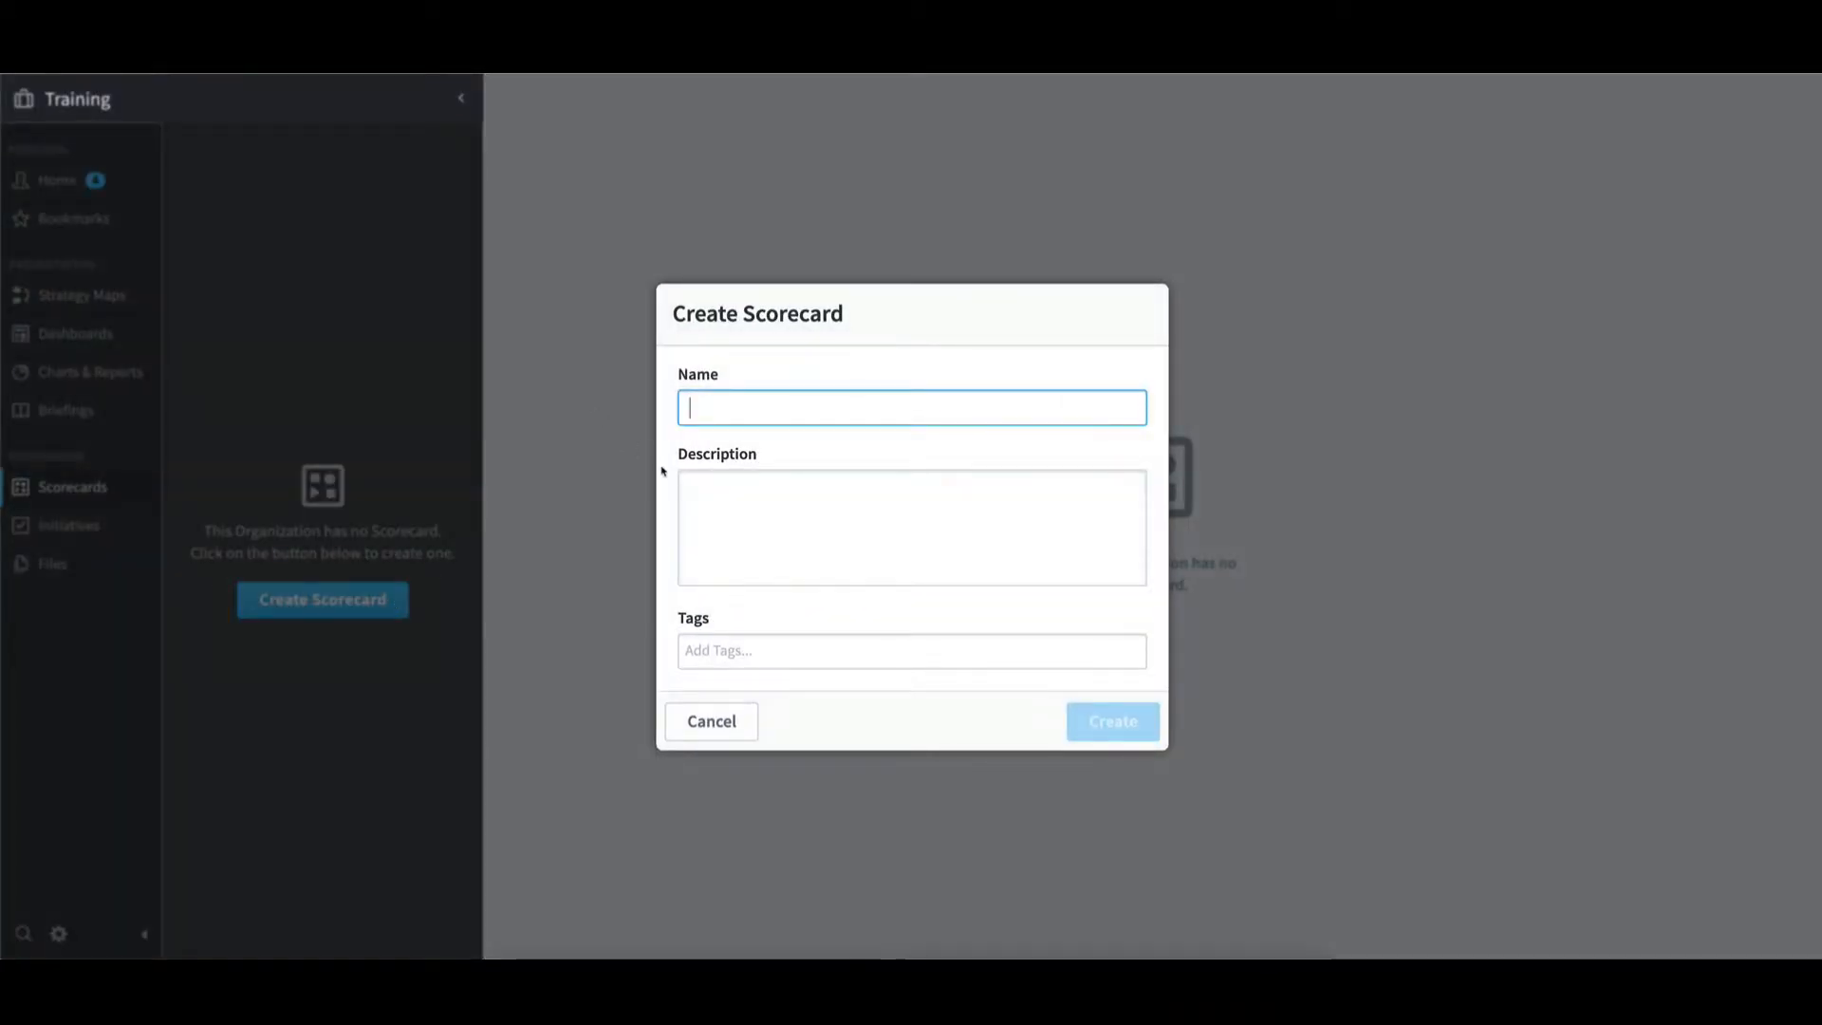
{"action": "type", "text": "Training"}
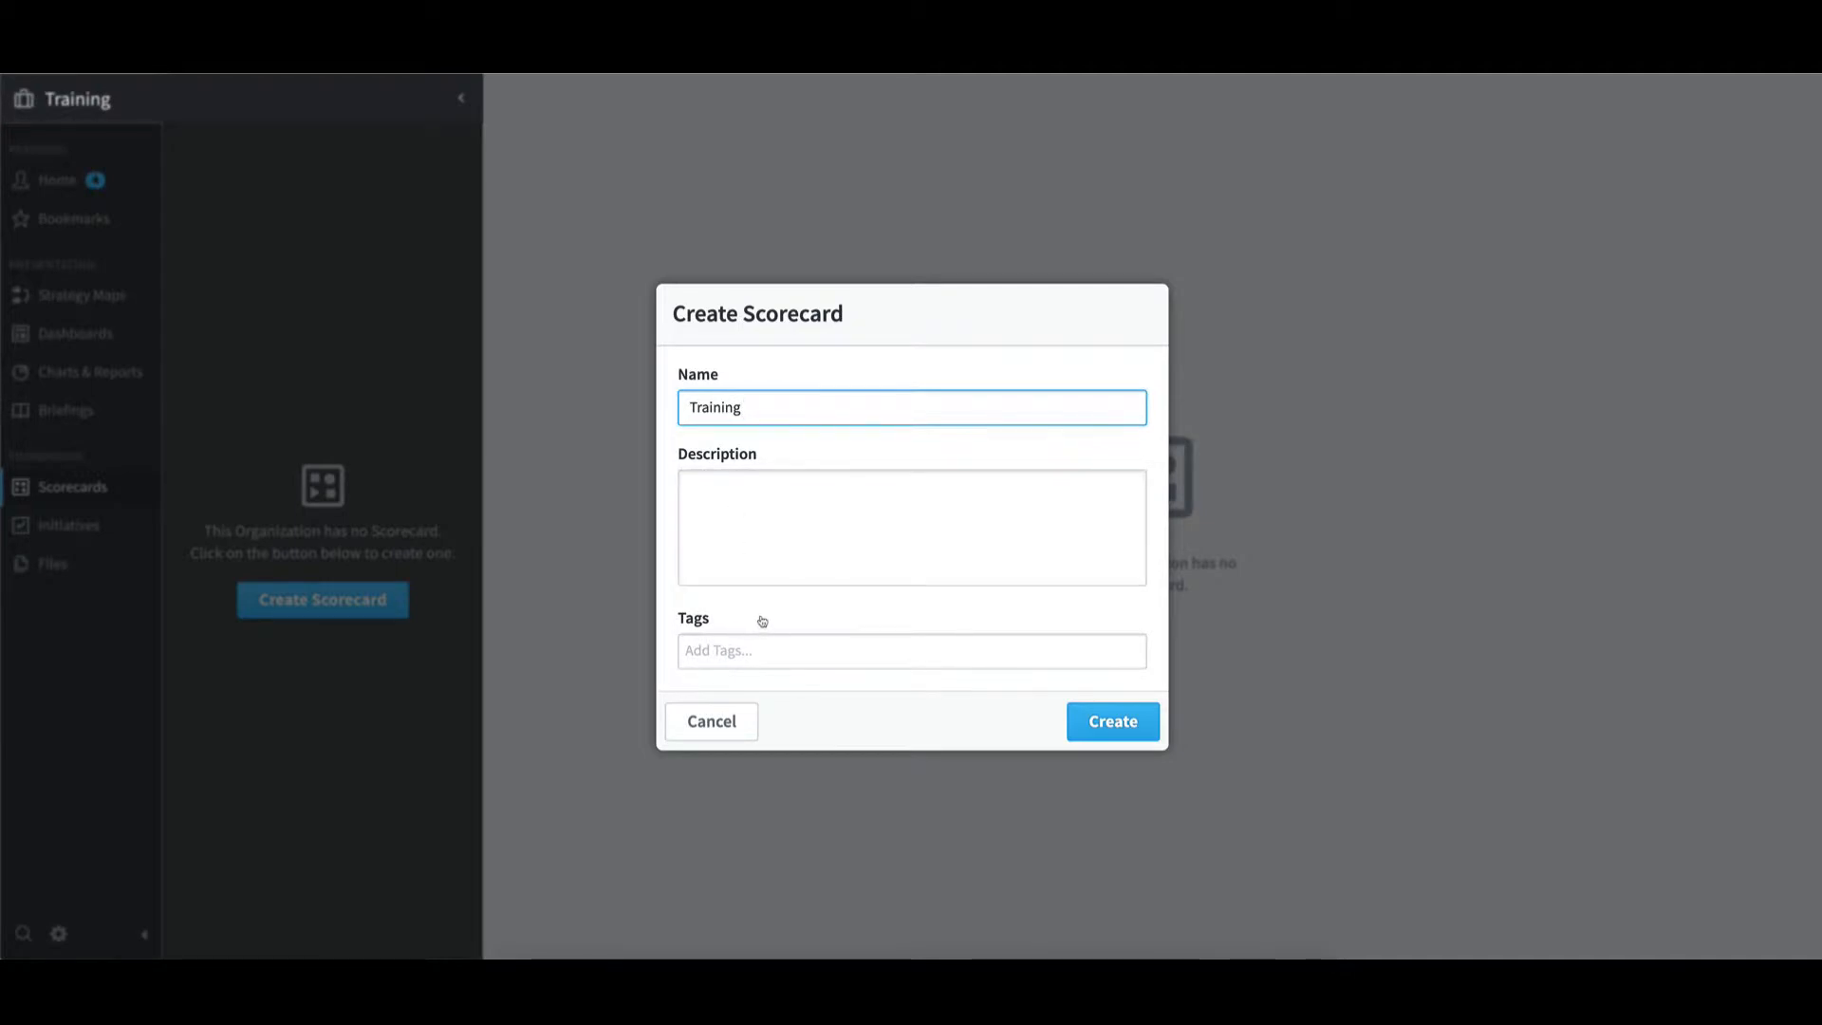
{"action": "left_click", "coordinate": [1120, 730]}
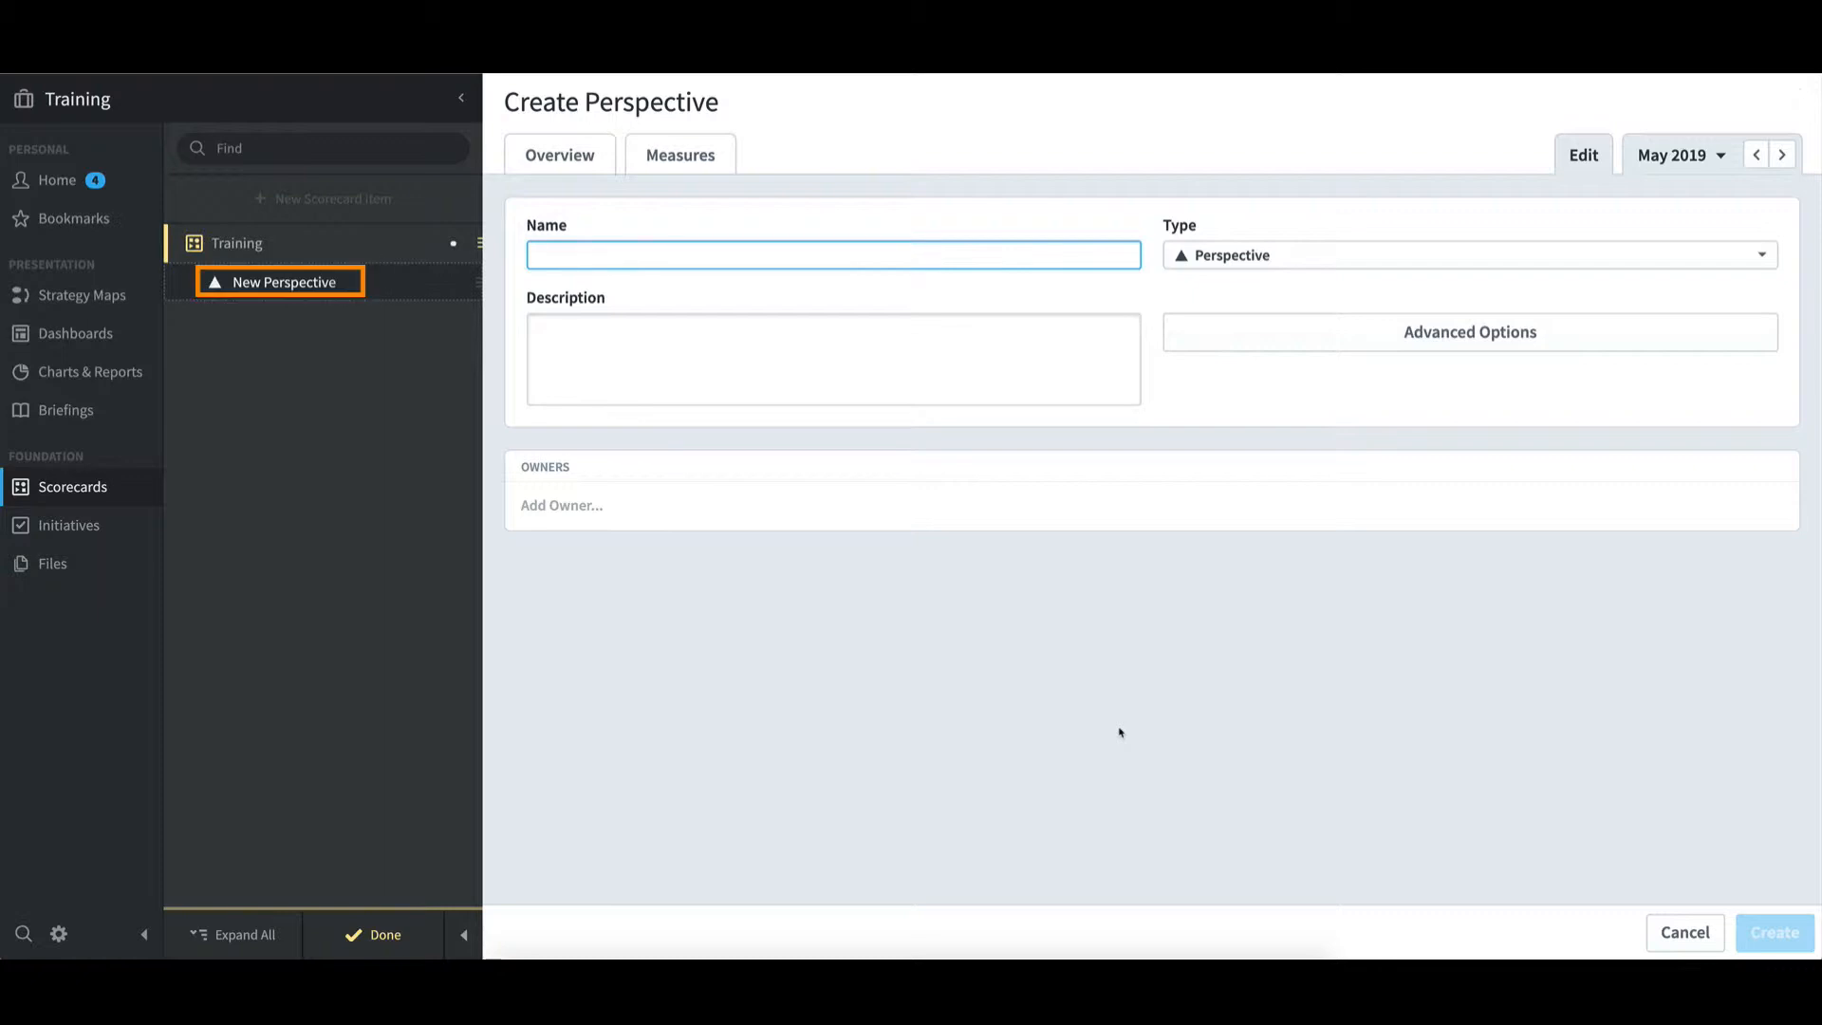
Step: Create a perspective named Financial in the Training scorecard, keeping Perspective as its type
{"action": "type", "text": "F"}
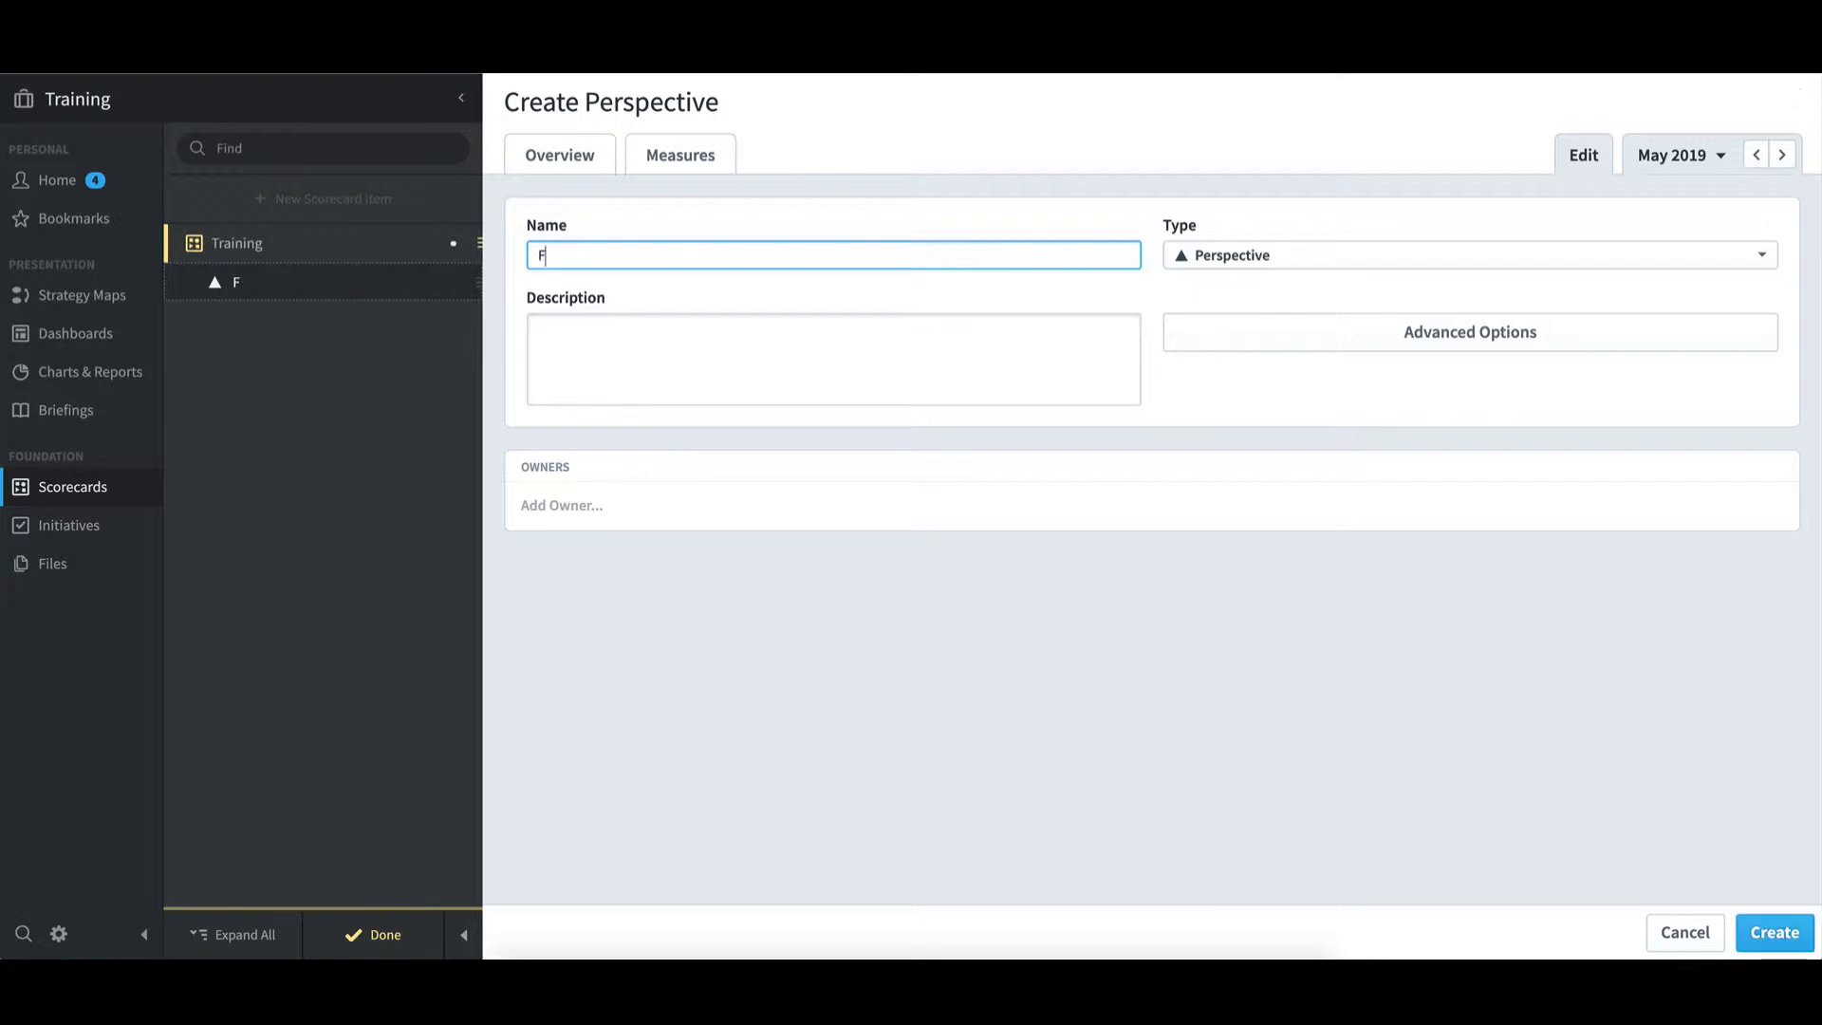
{"action": "type", "text": "inancial"}
{"action": "left_click", "coordinate": [1307, 268]}
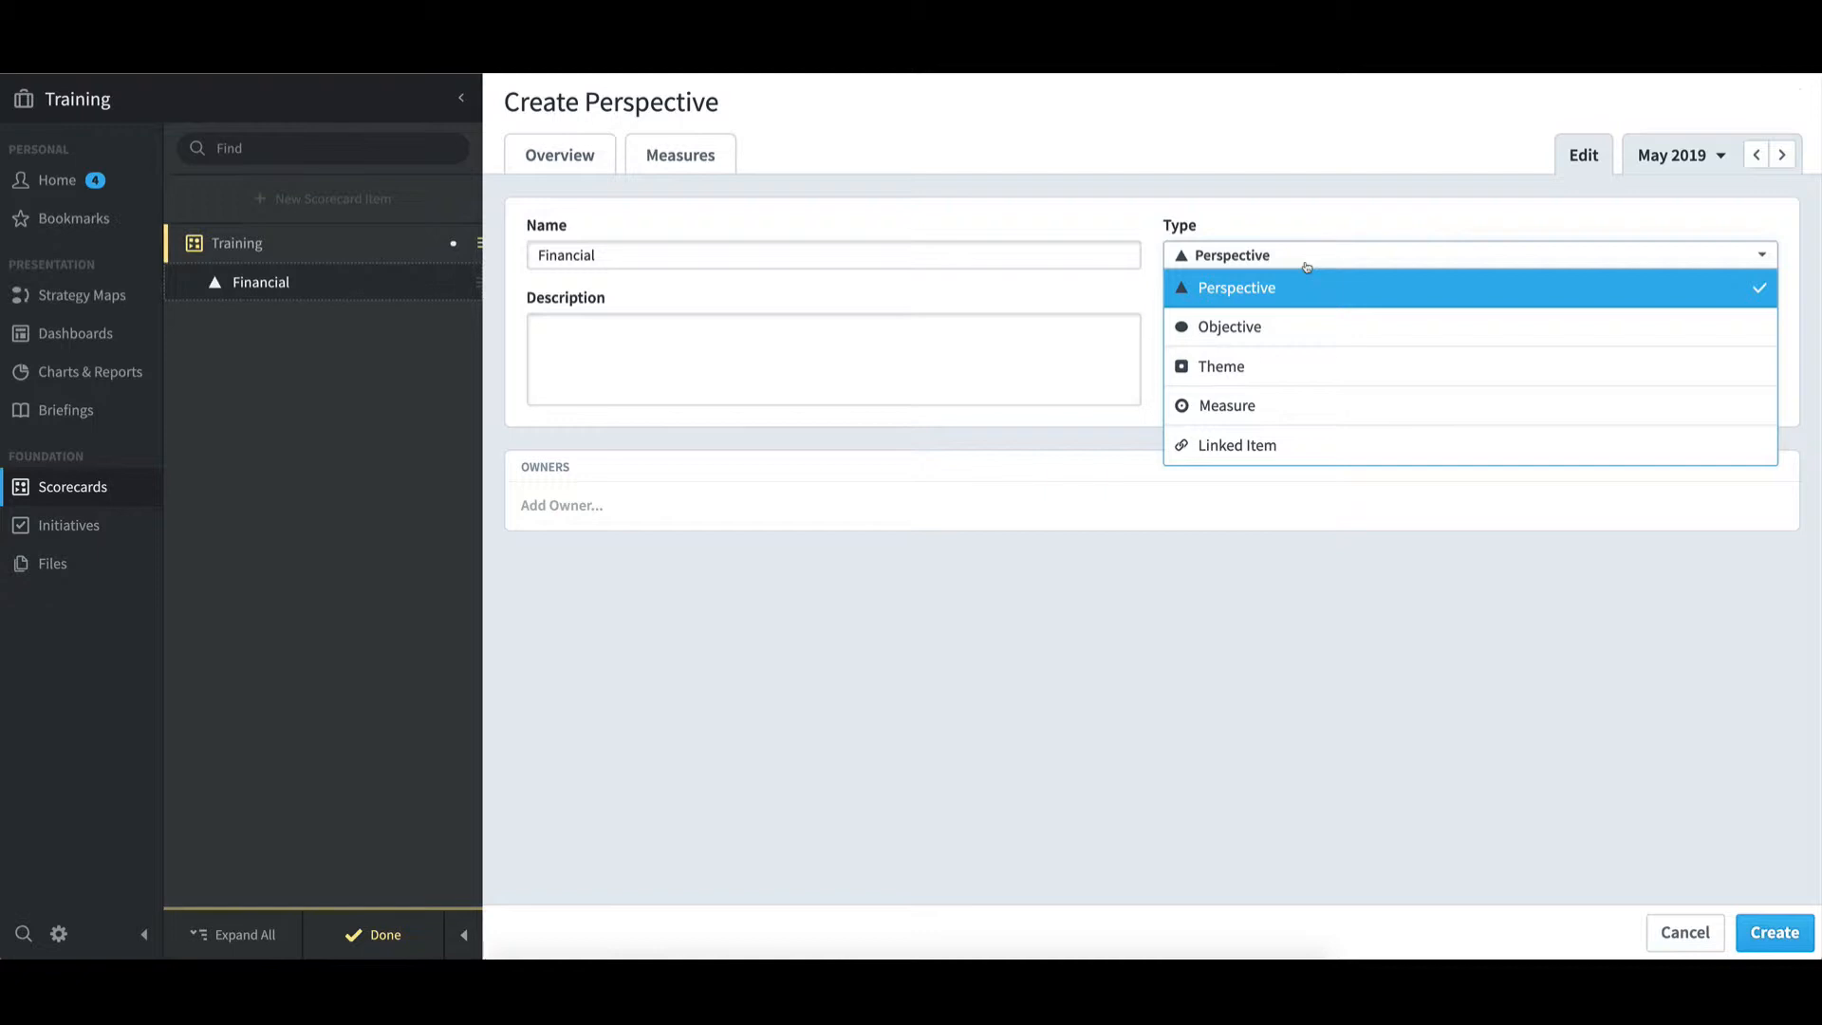
{"action": "left_click", "coordinate": [1310, 231]}
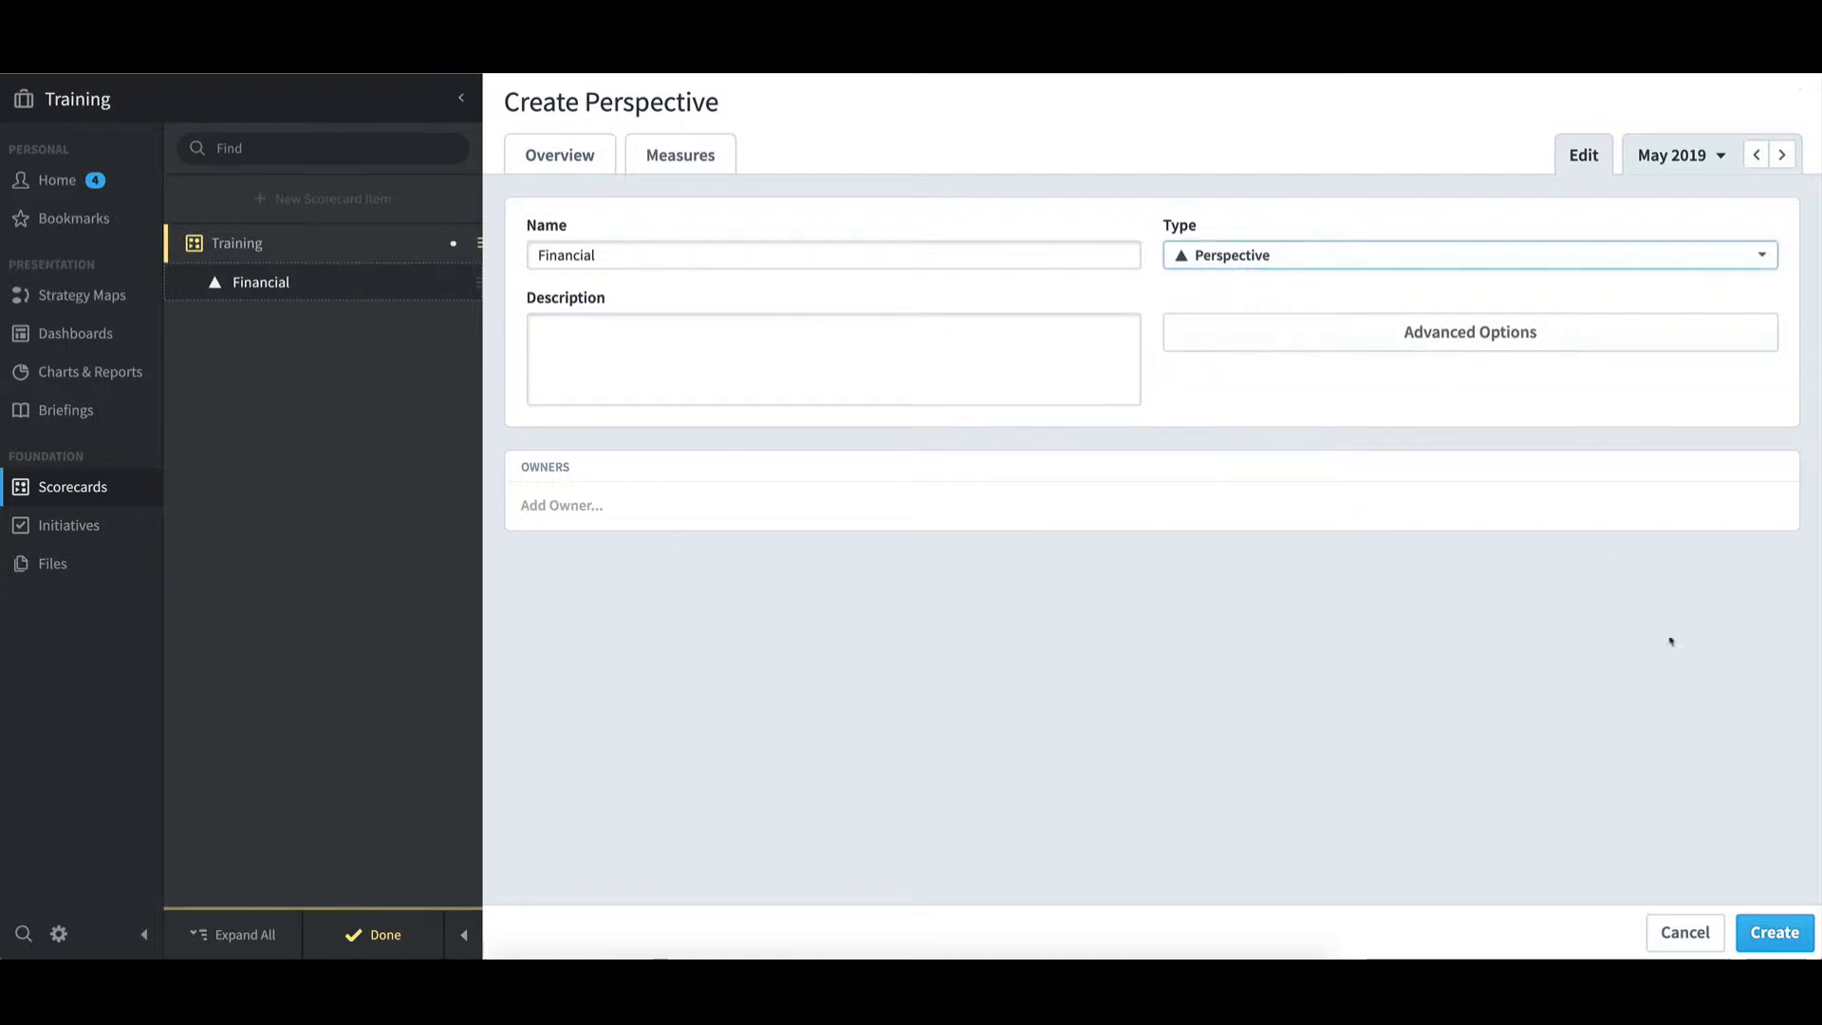
{"action": "left_click", "coordinate": [1780, 934]}
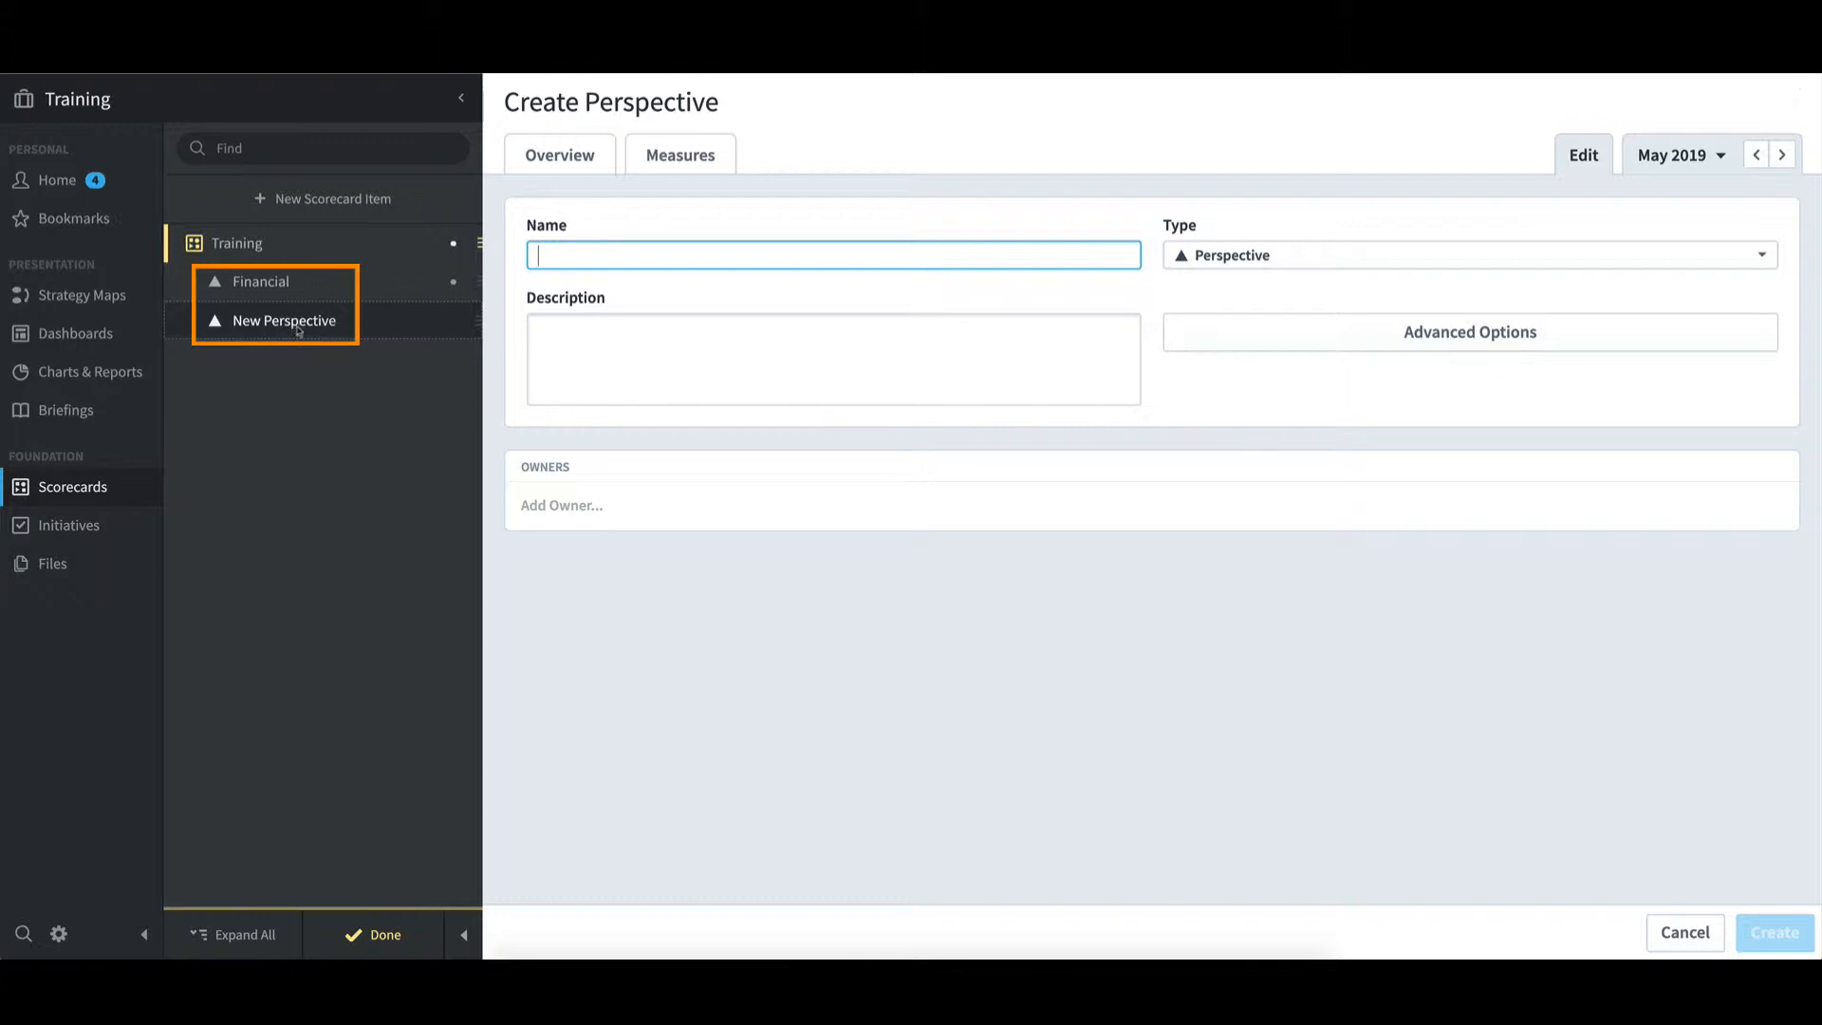
Step: Create a second perspective named Customer in the Training scorecard
{"action": "left_click", "coordinate": [590, 259]}
{"action": "type", "text": "Customeer"}
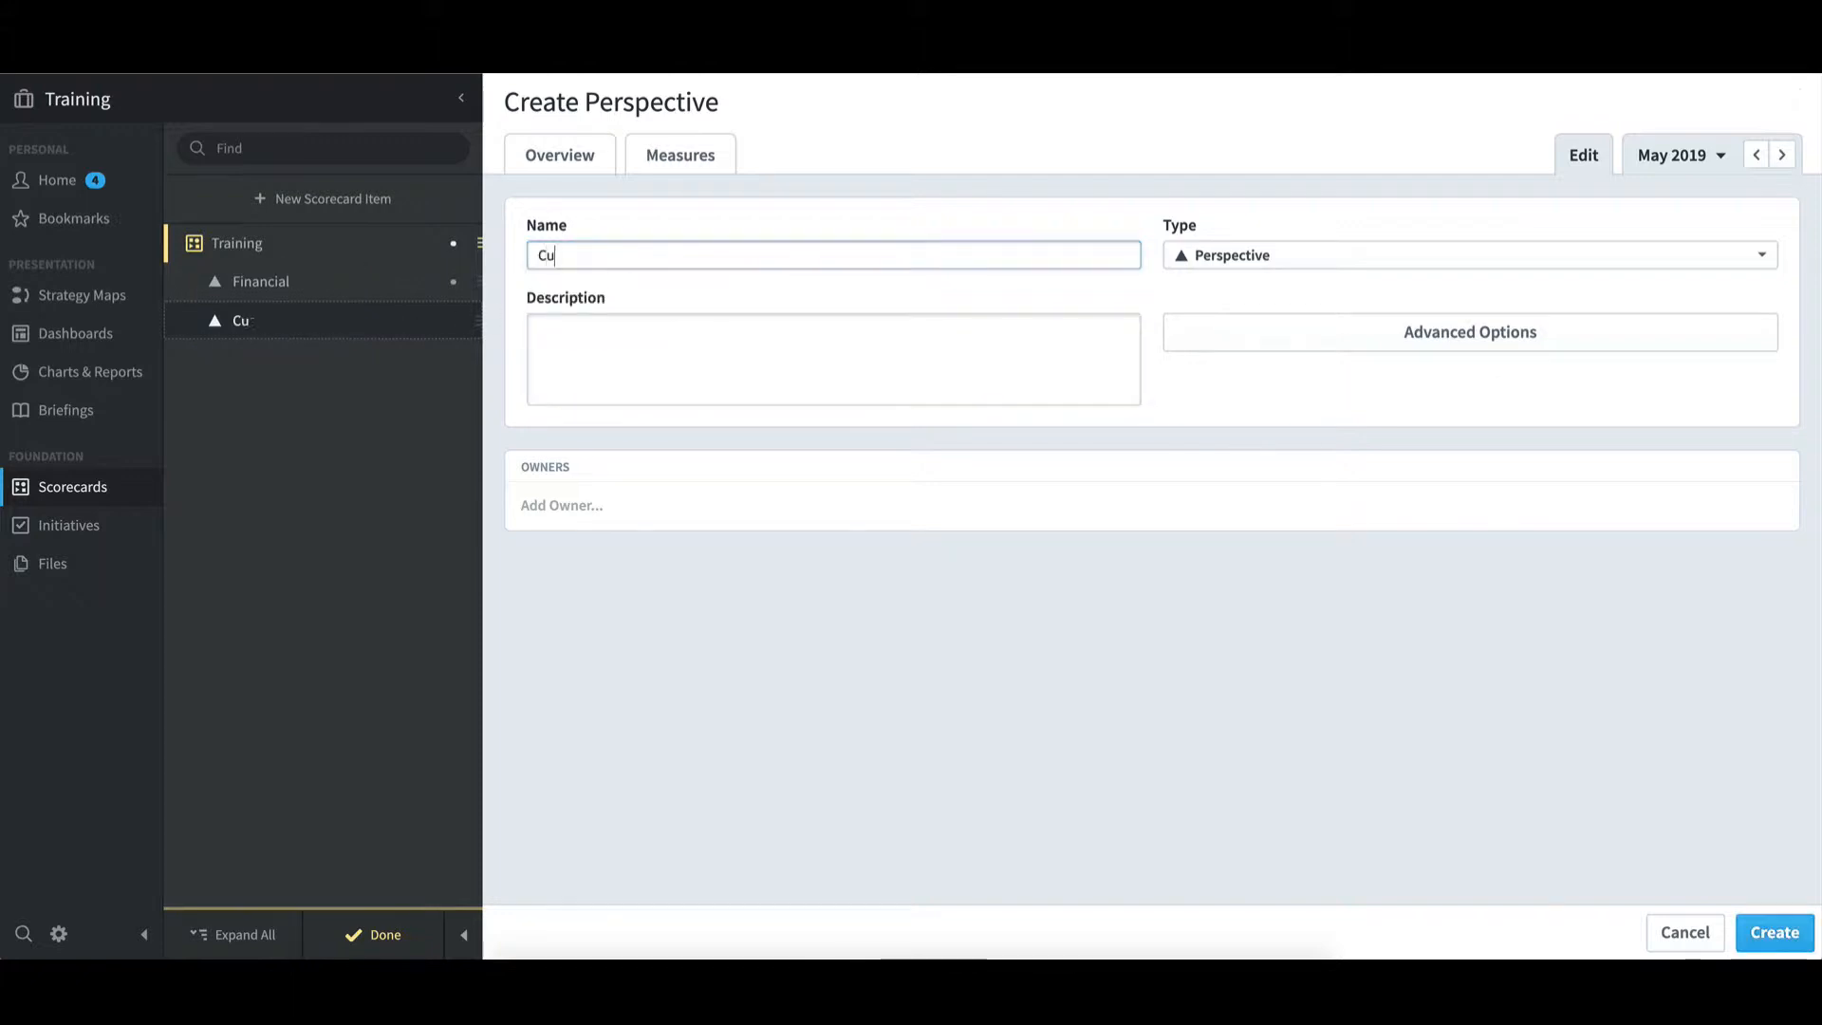
{"action": "key", "text": "BackSpace"}
{"action": "key", "text": "BackSpace"}
{"action": "type", "text": "r"}
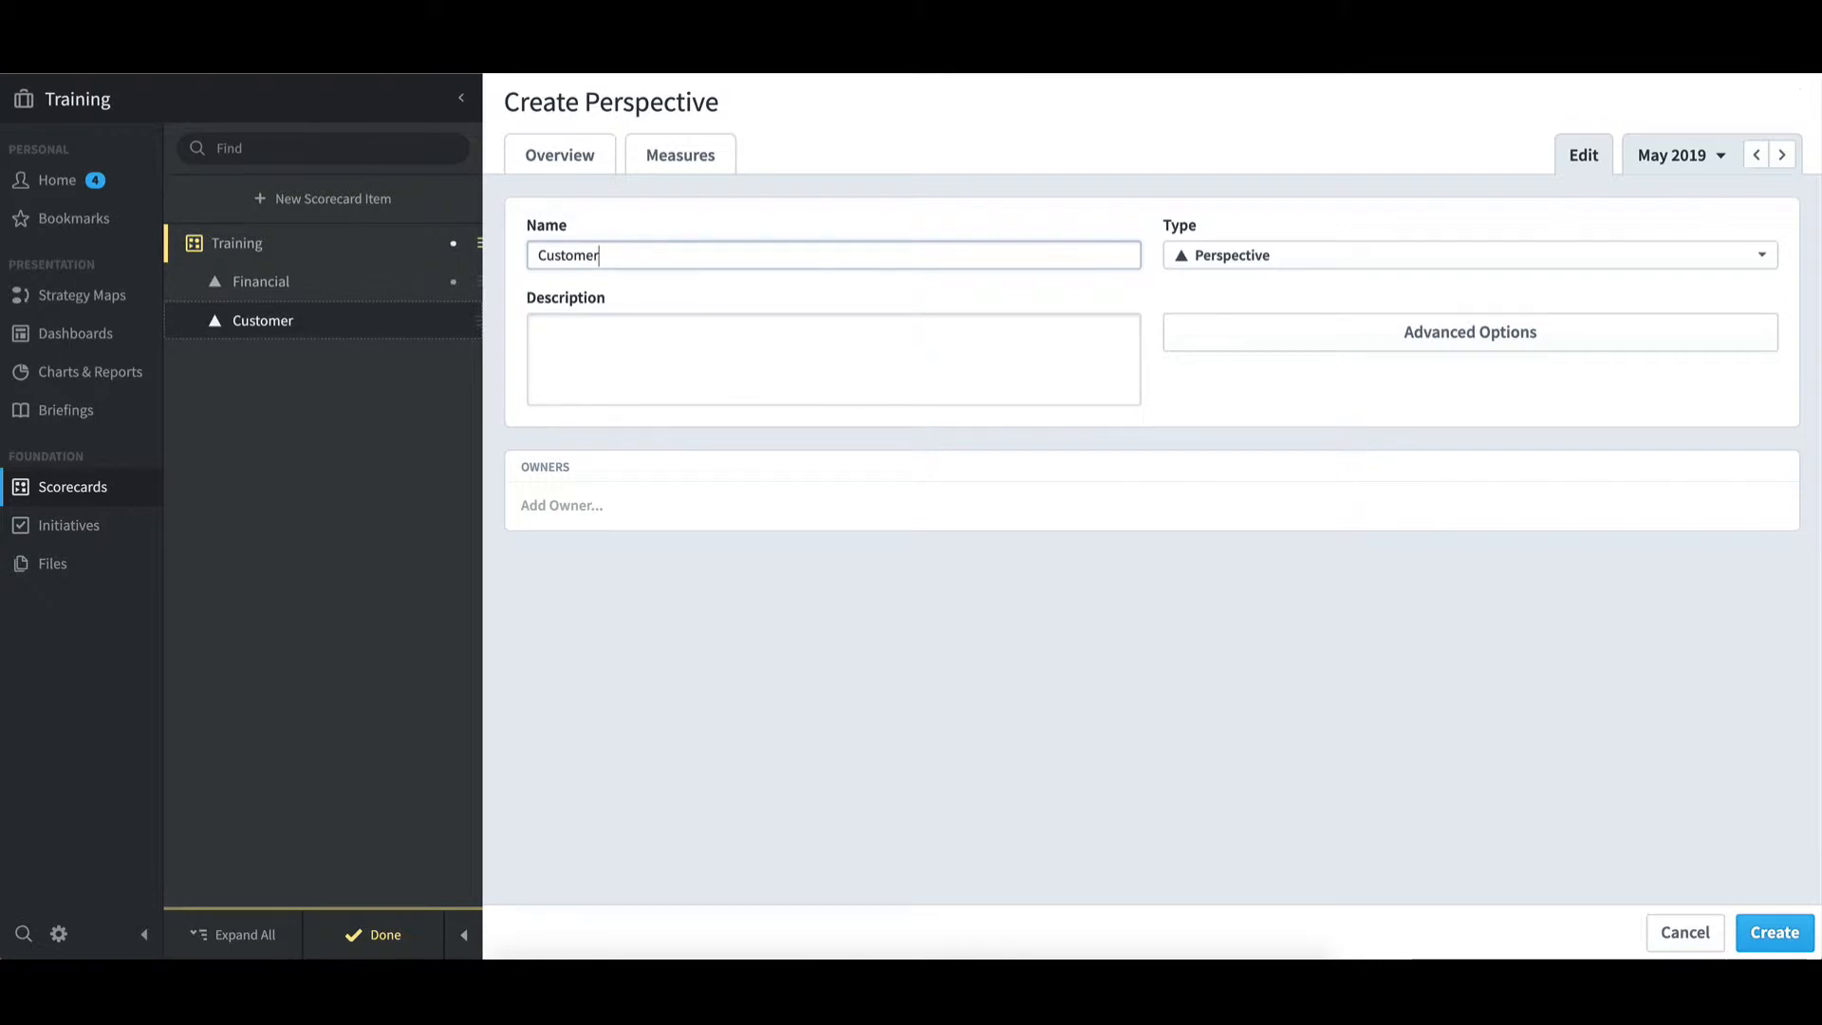
{"action": "left_click", "coordinate": [1773, 935]}
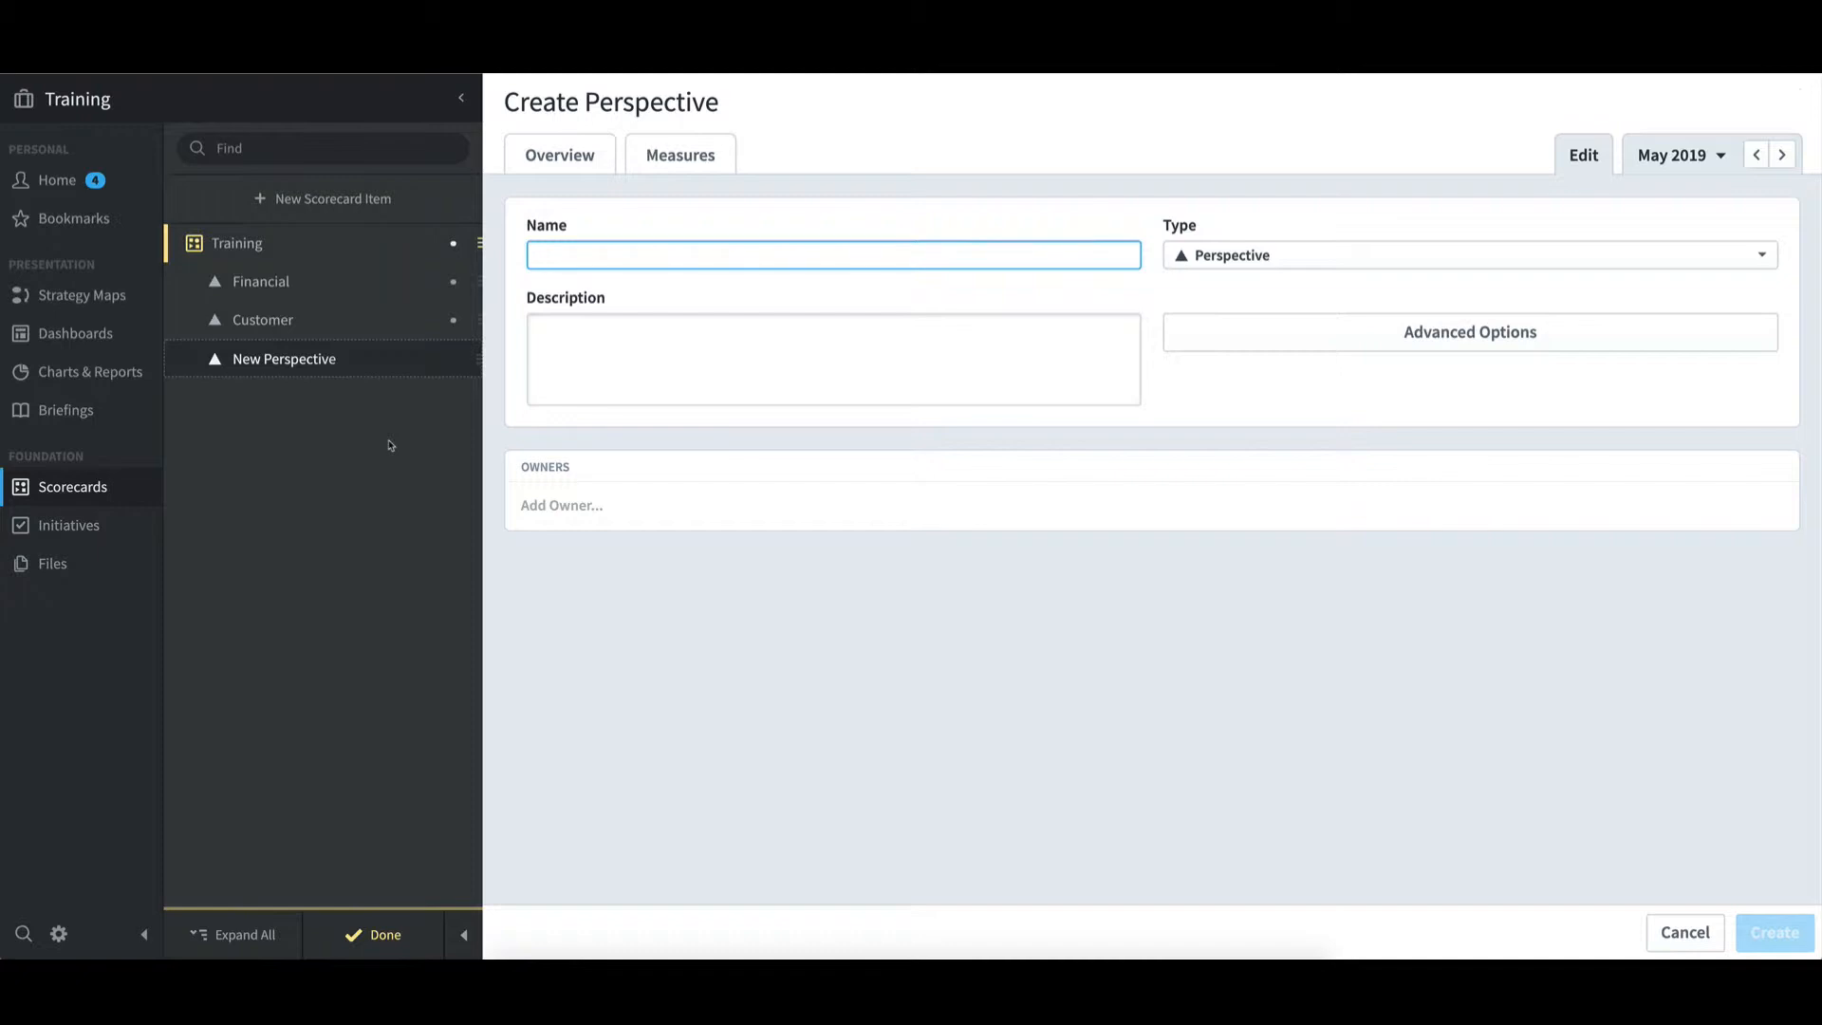
Step: Create an objective named Increase Revenue under the Financial perspective
{"action": "left_click", "coordinate": [285, 325]}
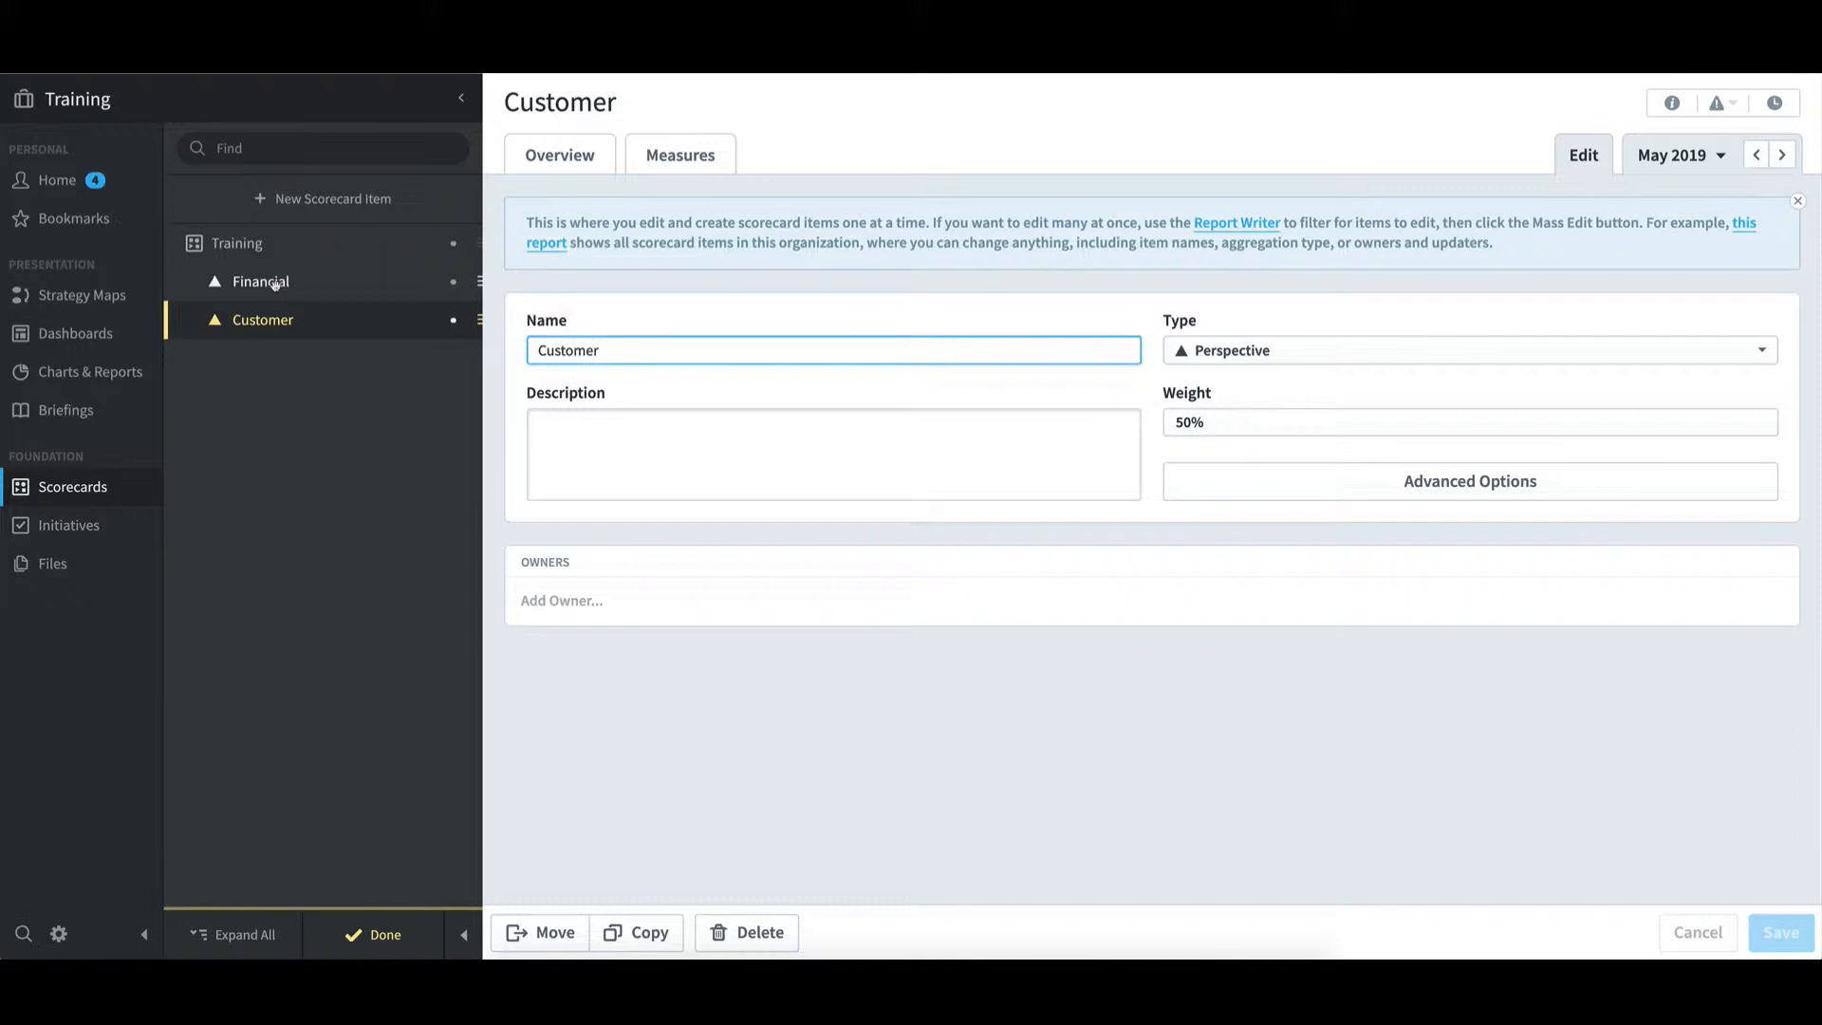
{"action": "left_click", "coordinate": [275, 283]}
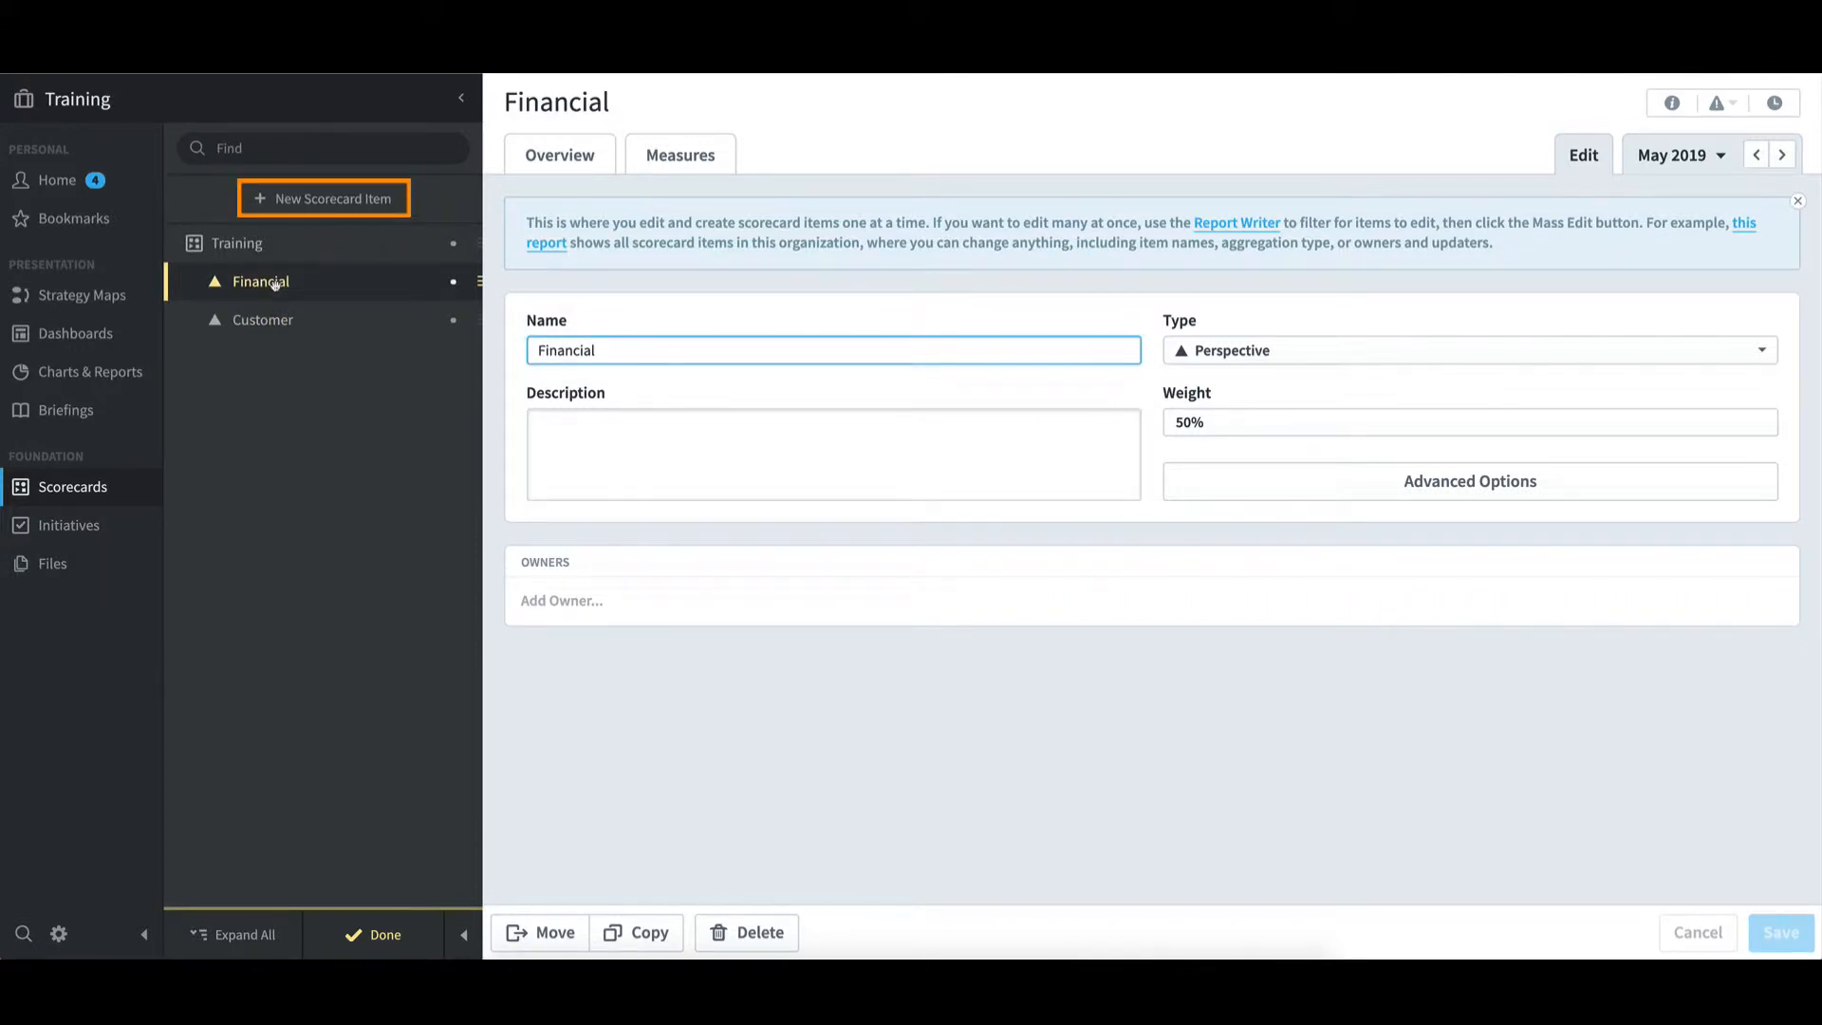
{"action": "left_click", "coordinate": [378, 202]}
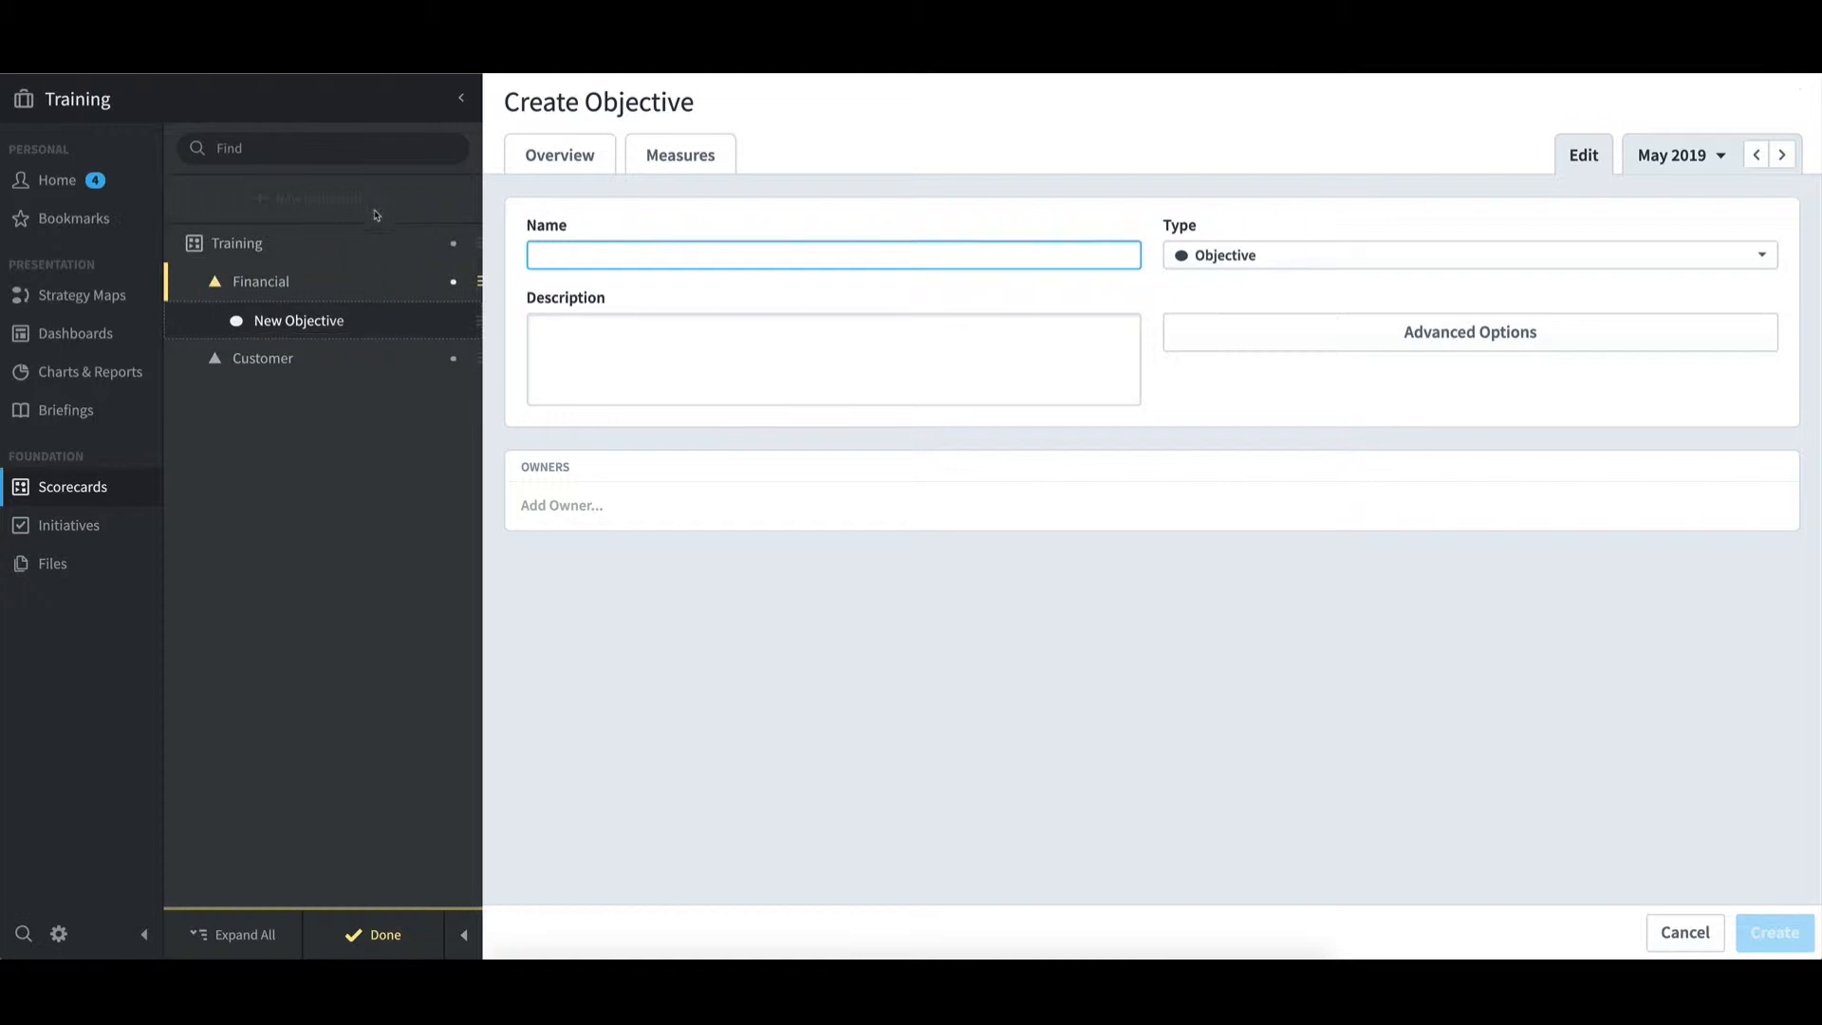
{"action": "type", "text": "Increase Revenue"}
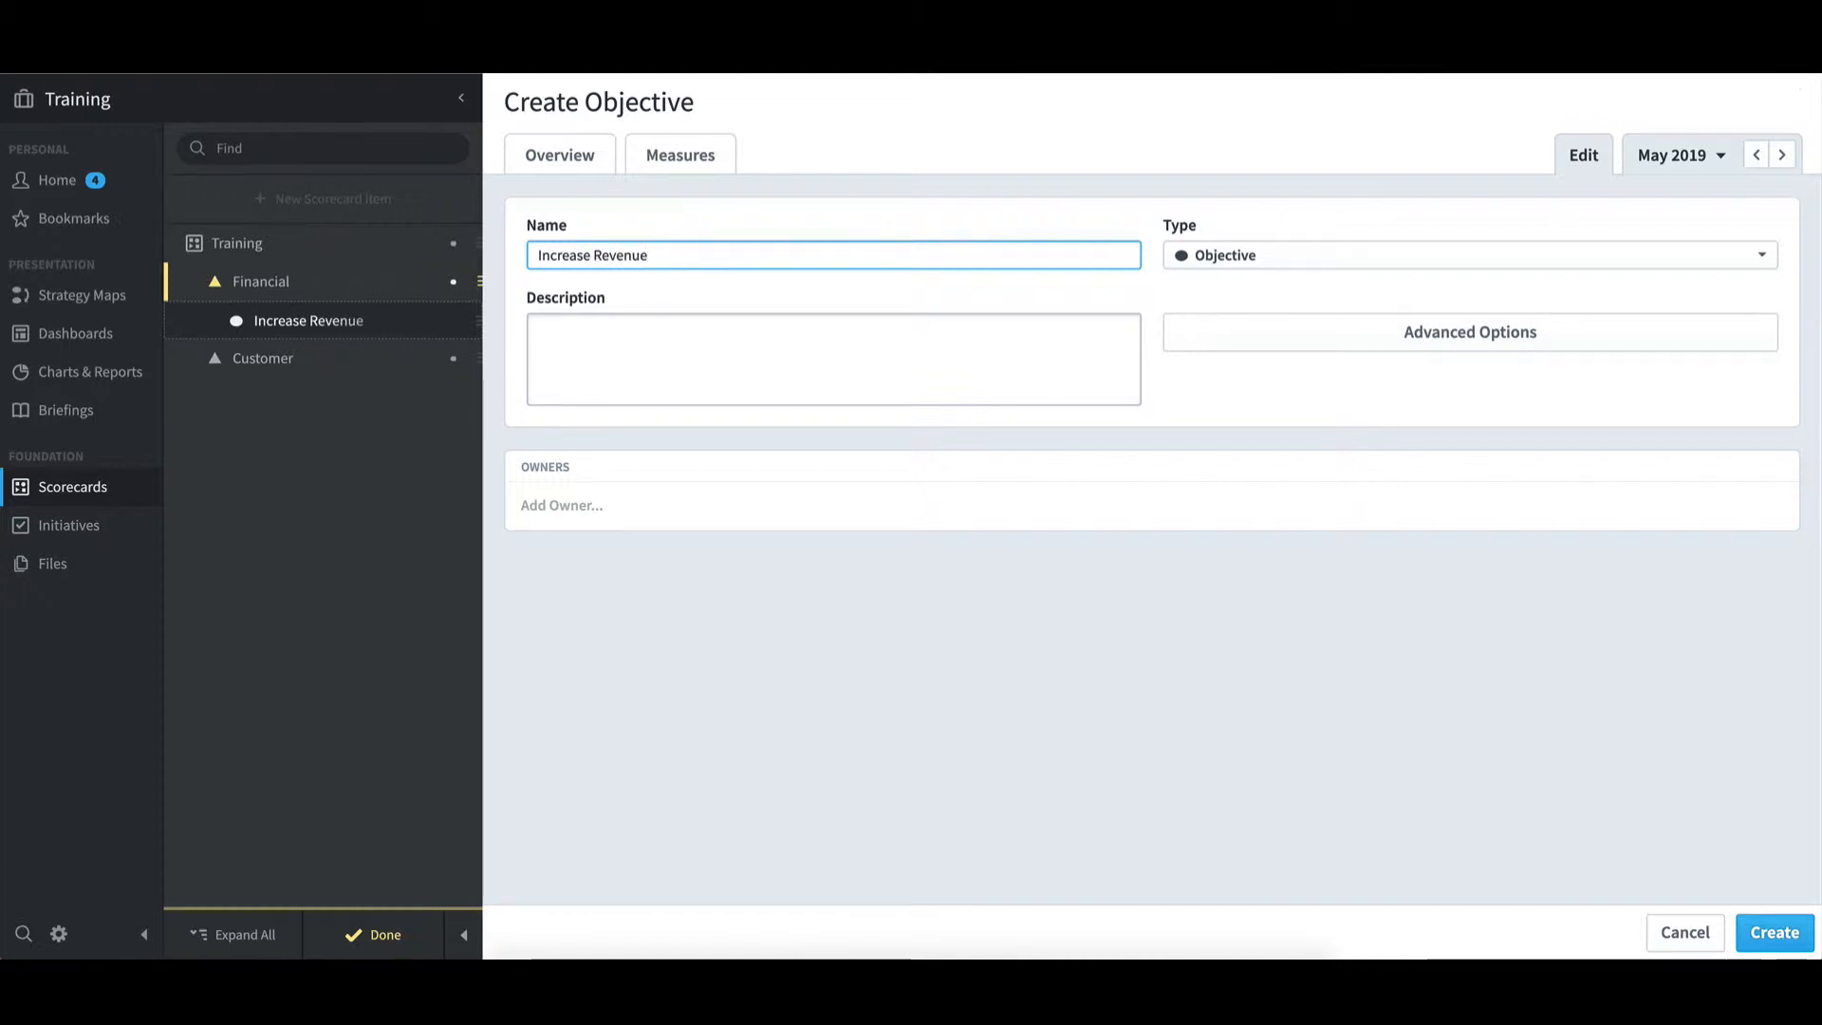
{"action": "left_click", "coordinate": [1802, 937]}
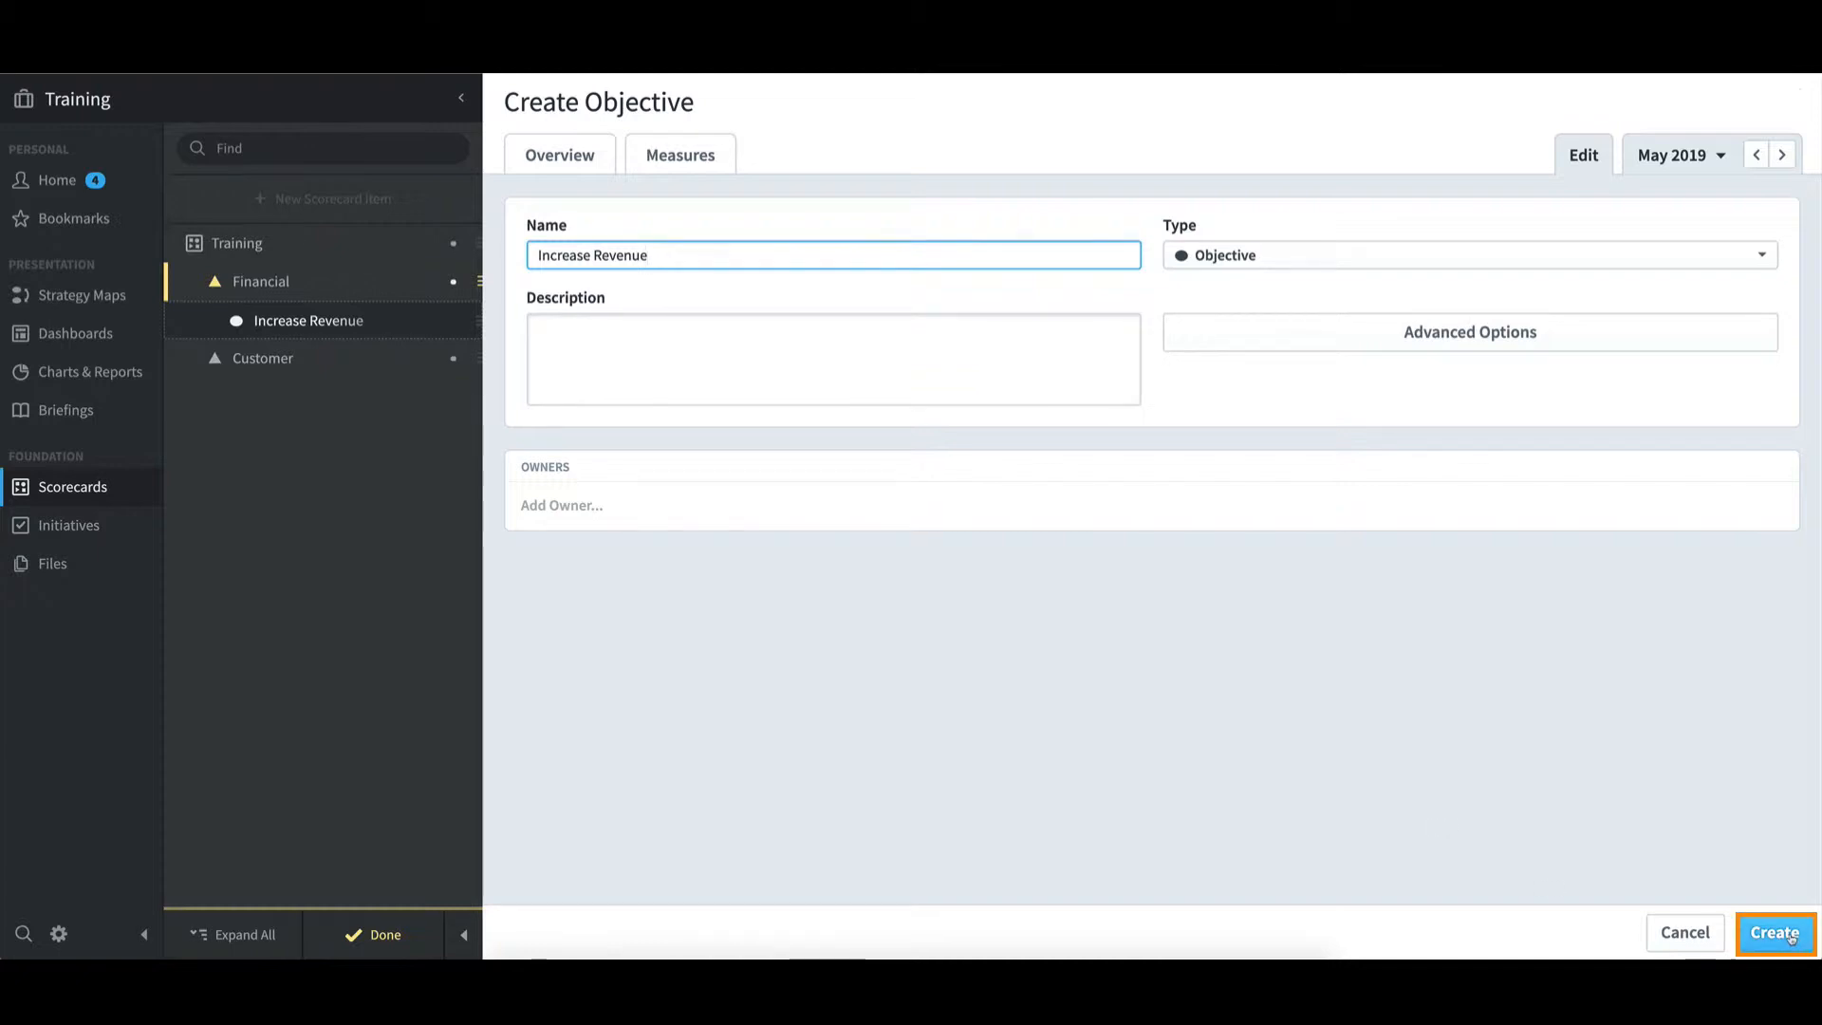
{"action": "left_click", "coordinate": [1792, 937]}
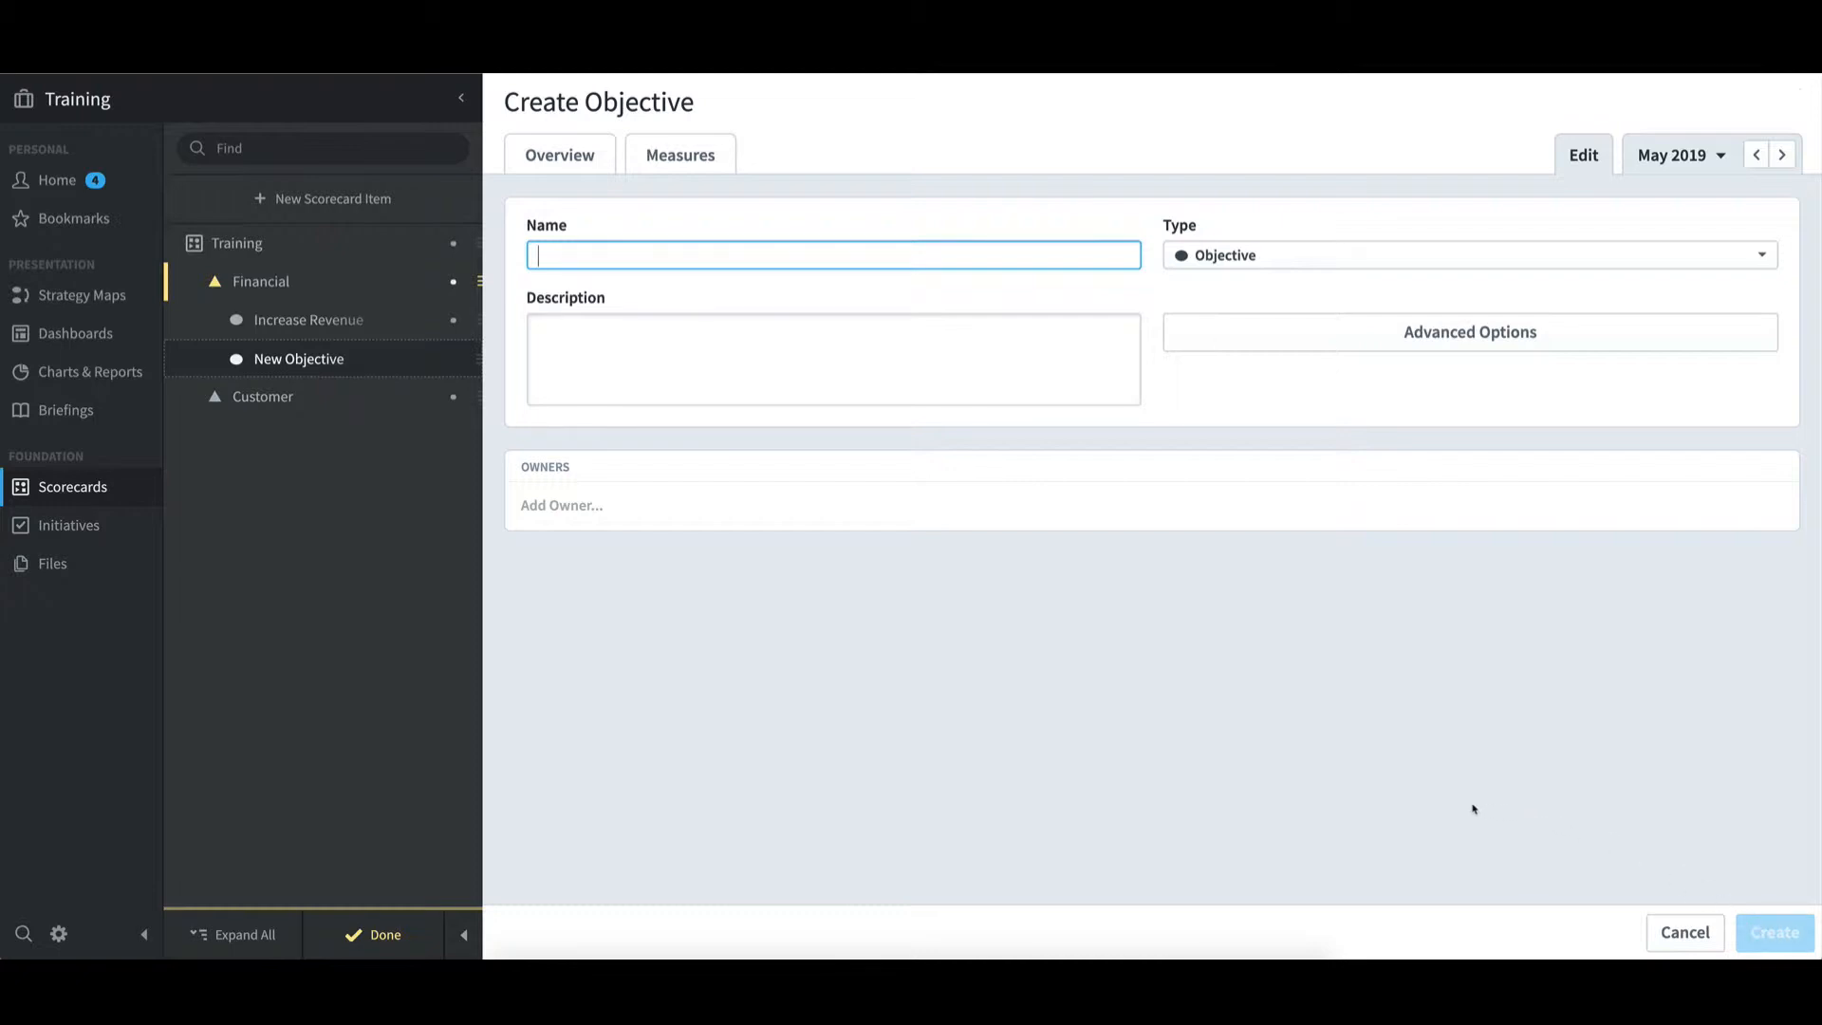
Step: Start a new measure under the Increase Revenue objective and name it Product Revenue
{"action": "left_click", "coordinate": [338, 321]}
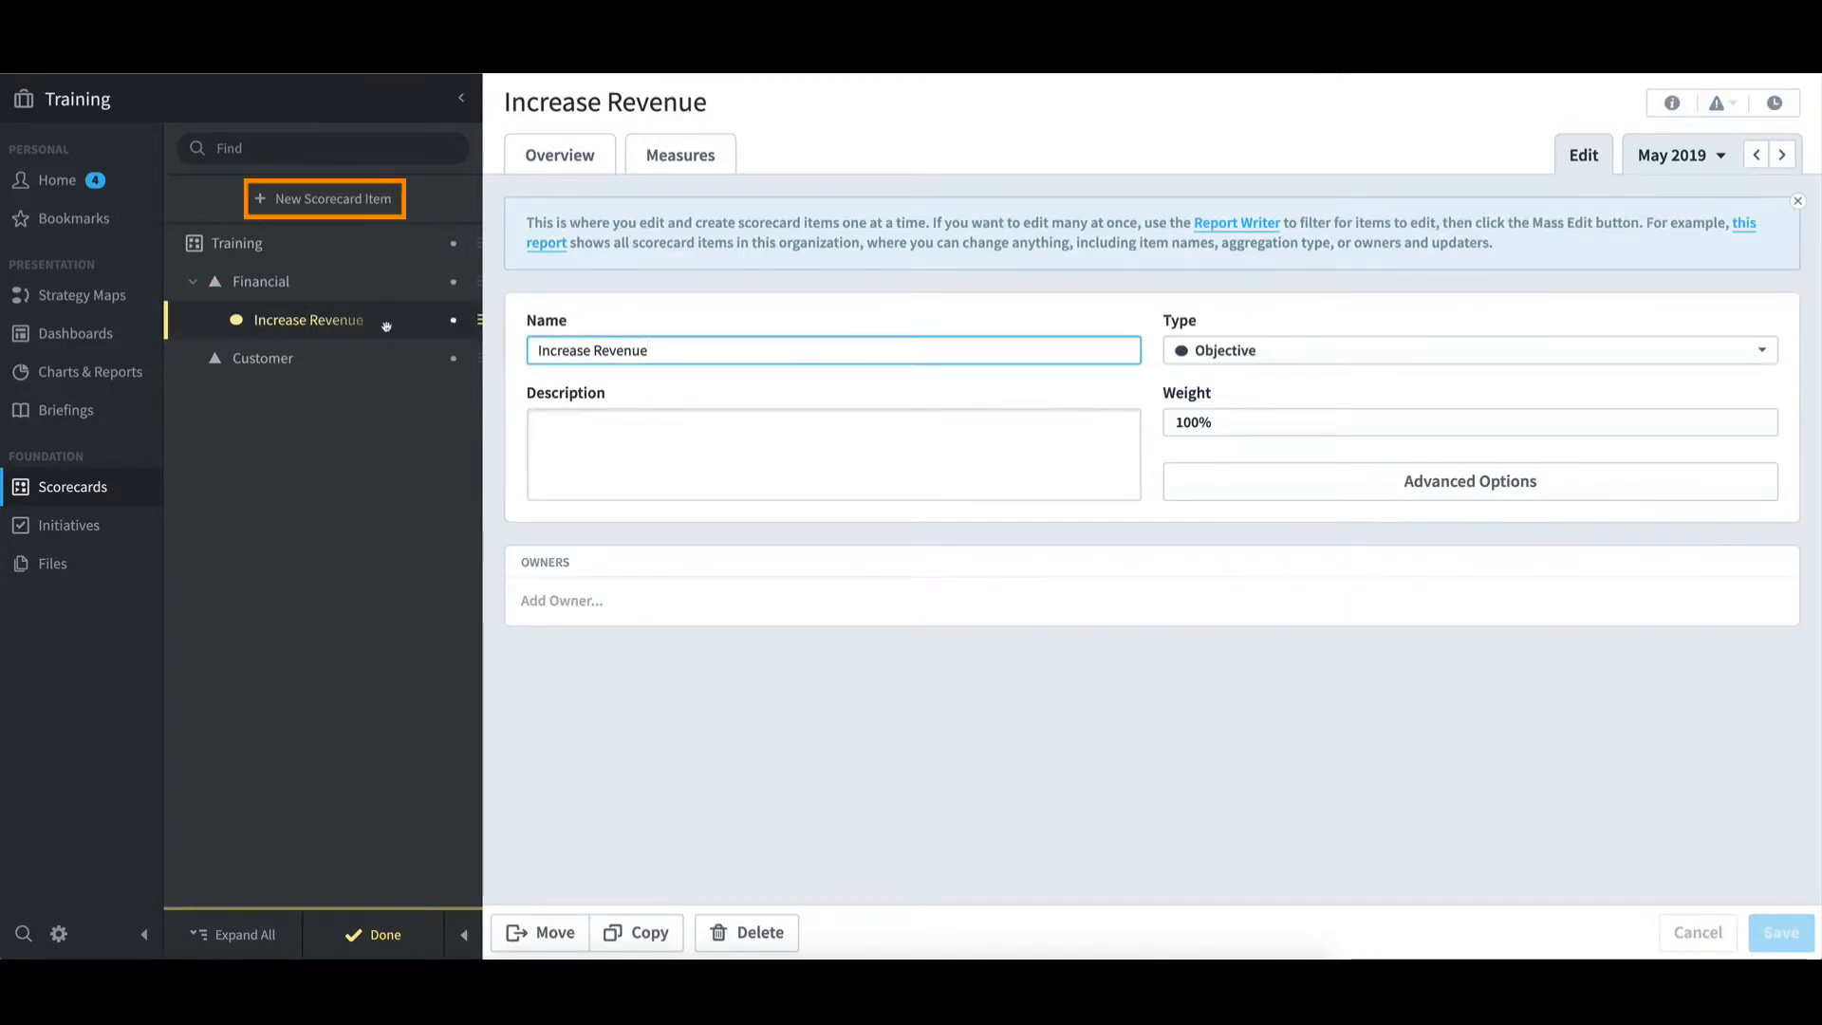
{"action": "left_click", "coordinate": [362, 201]}
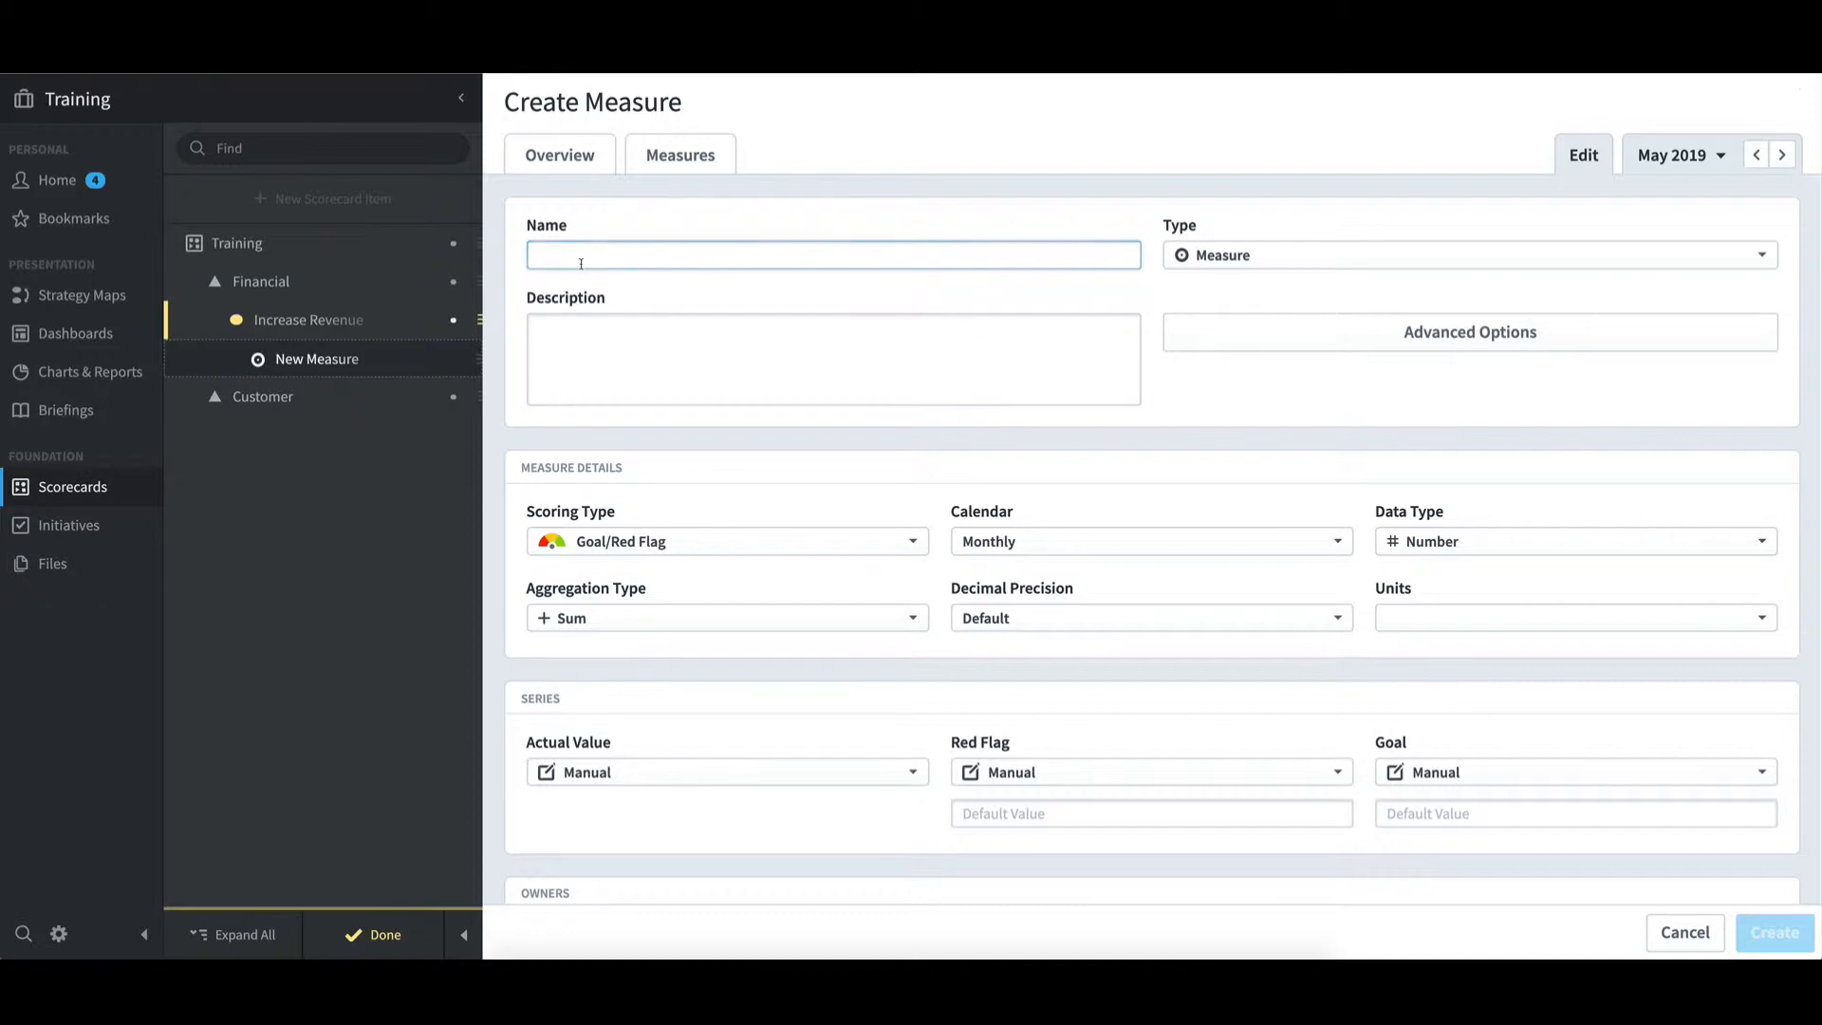
{"action": "type", "text": "Product"}
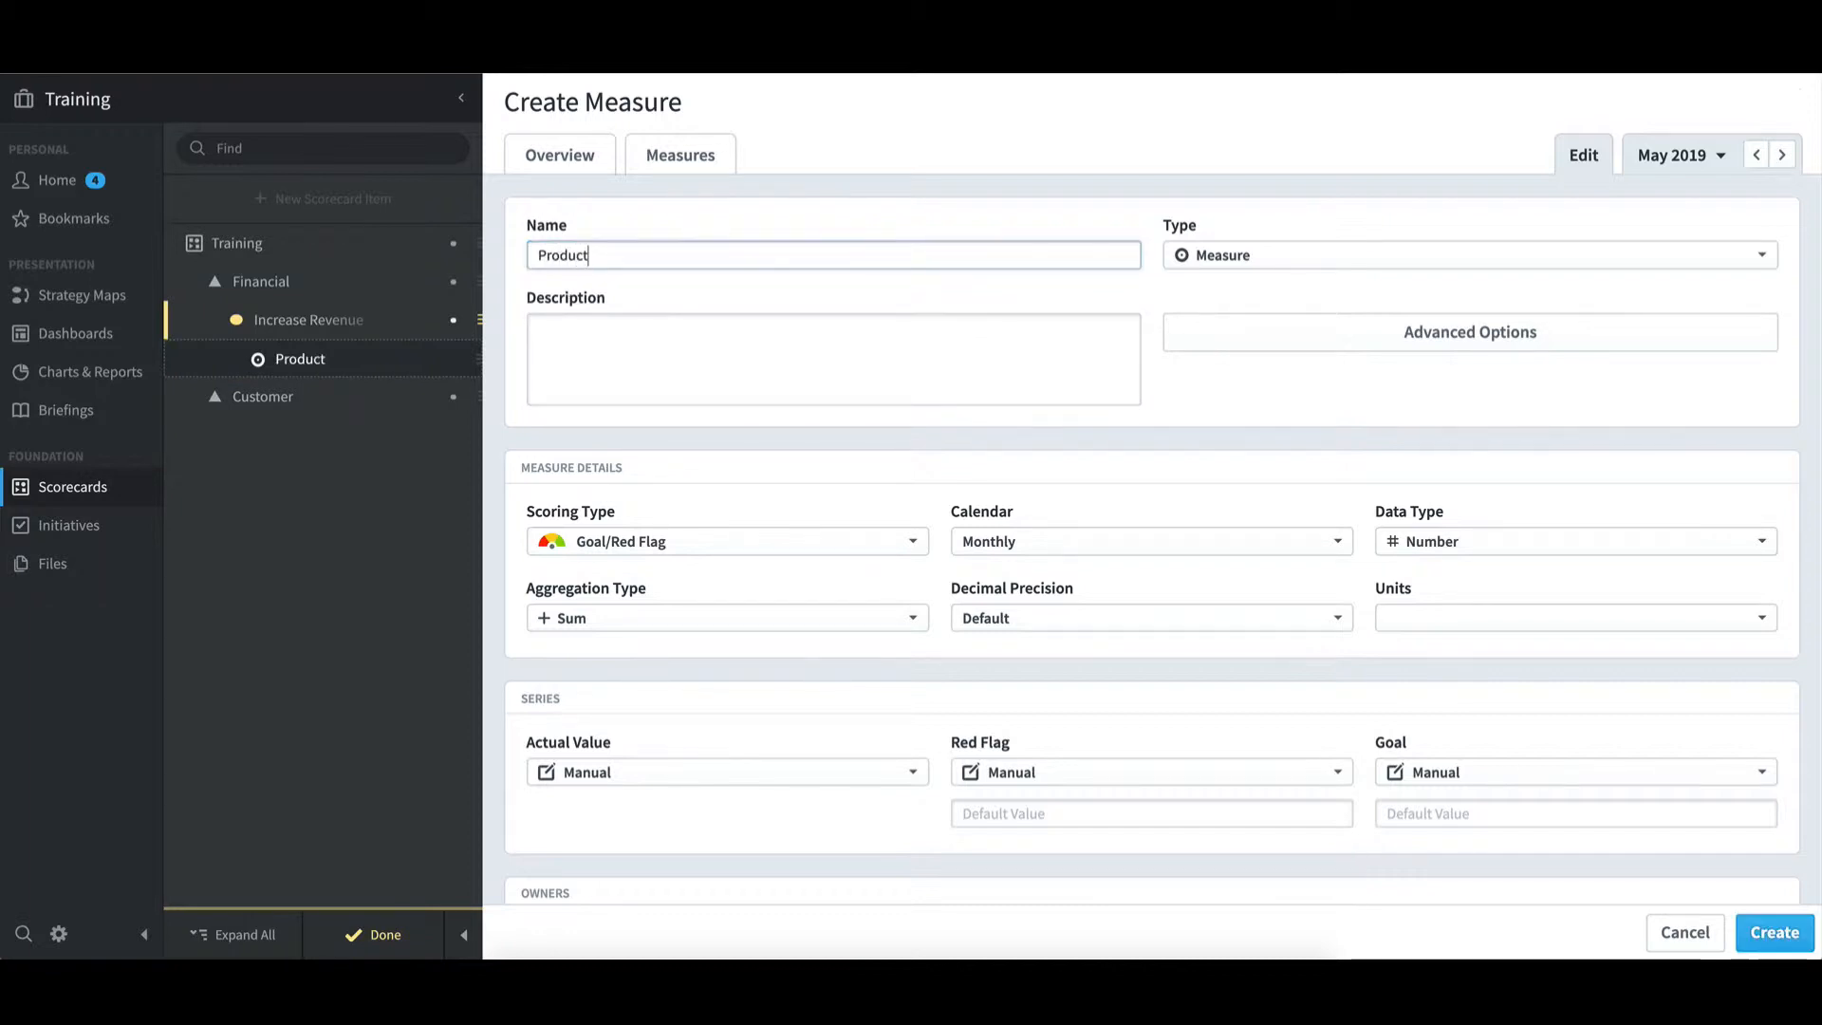
{"action": "type", "text": " Revenue"}
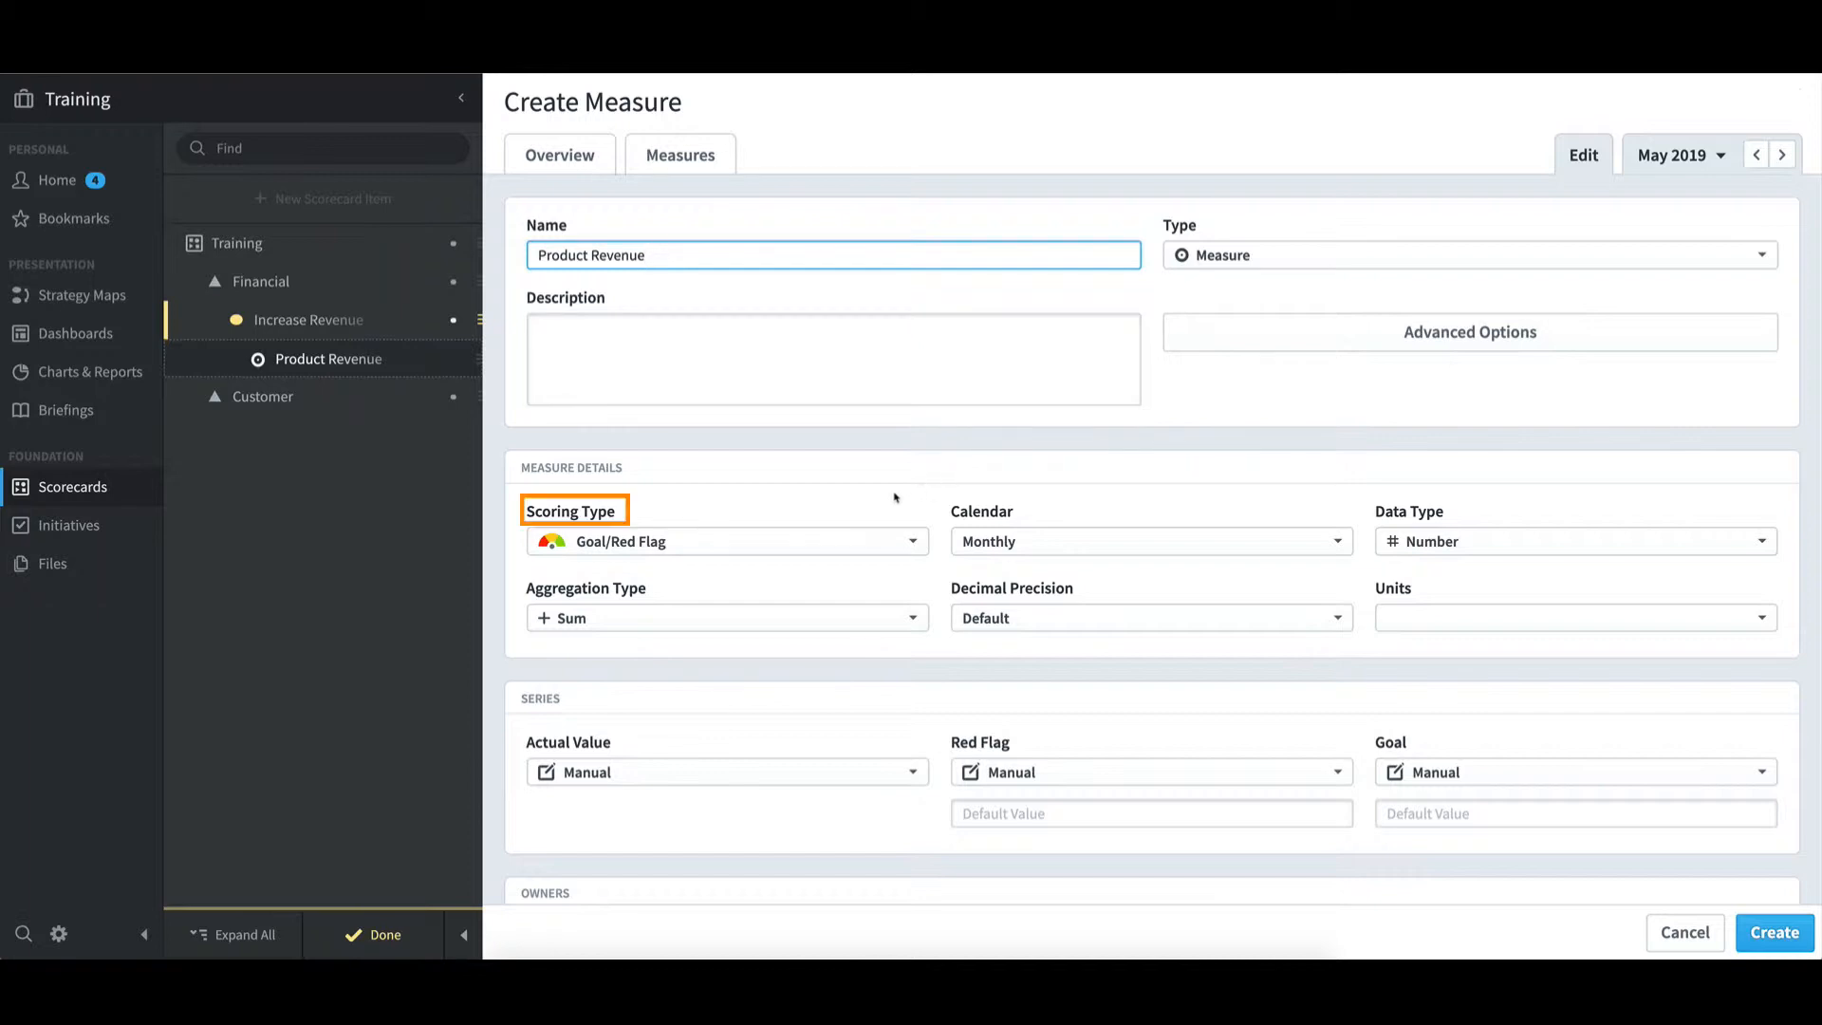
Step: Review the available scoring types and calendar options for the measure, keeping Goal/Red Flag and Monthly
{"action": "left_click", "coordinate": [862, 538]}
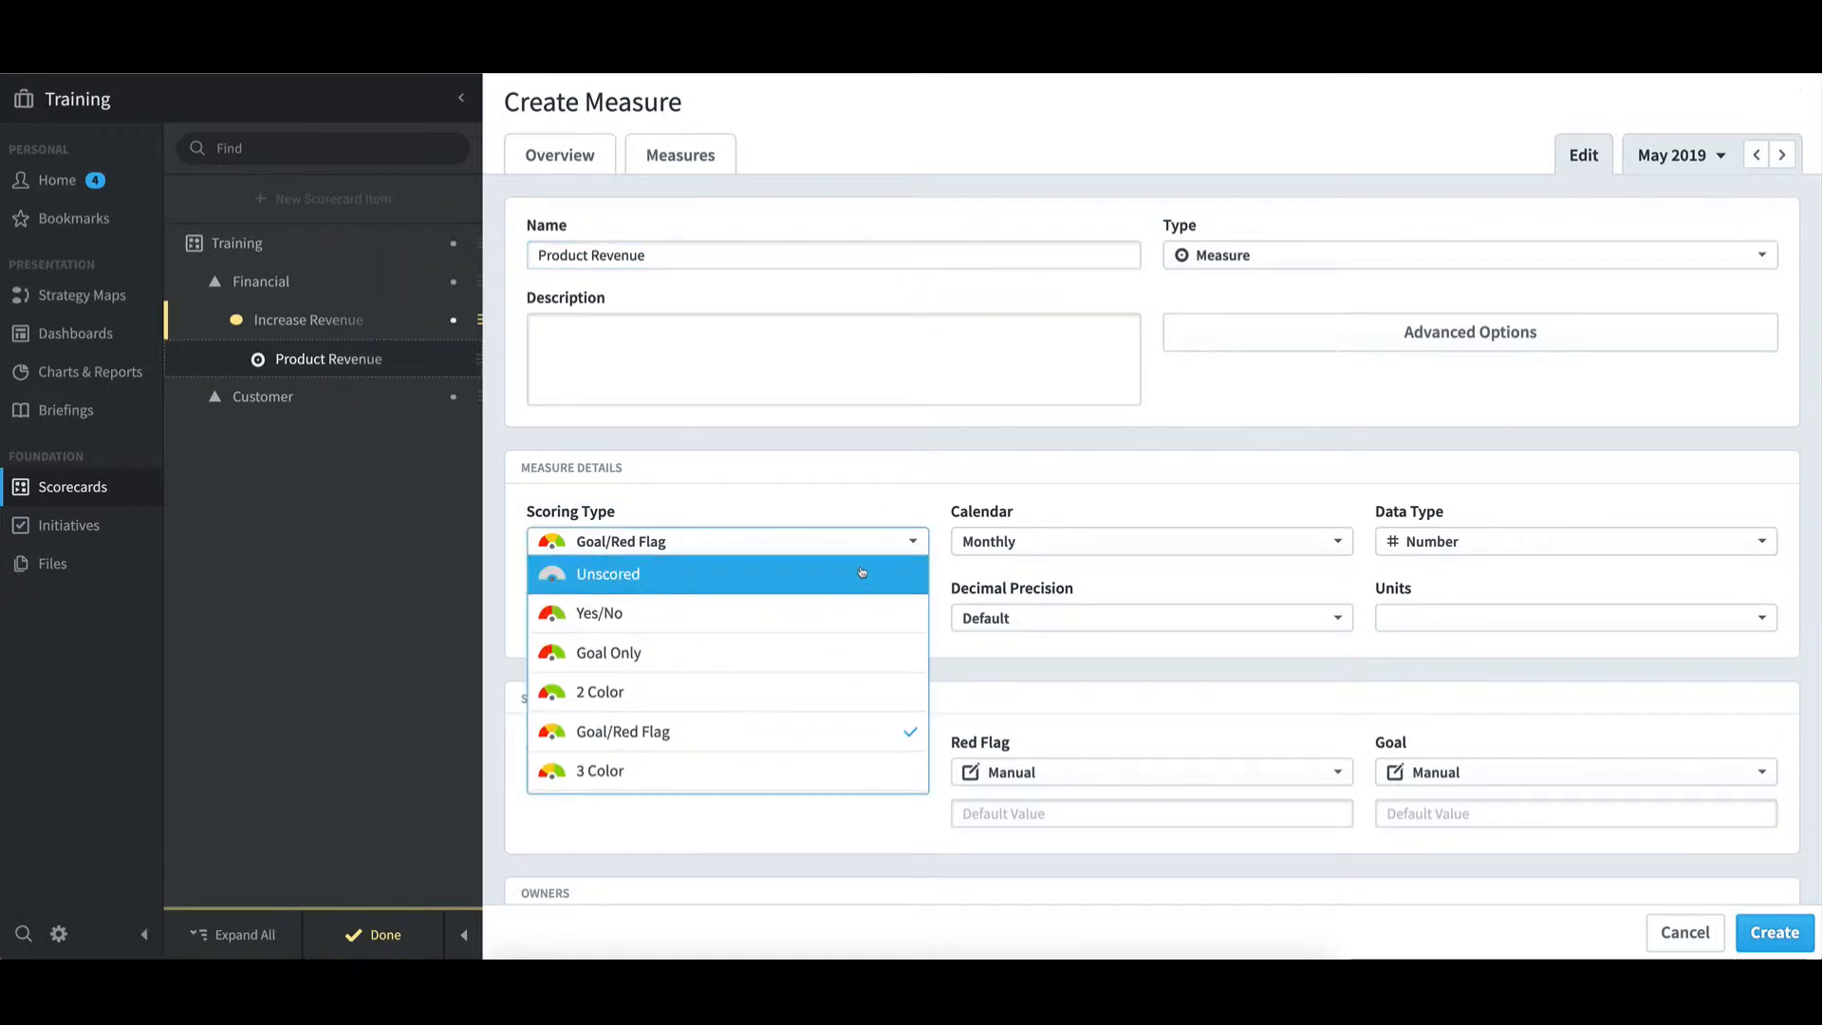
{"action": "scroll", "coordinate": [862, 571], "scroll_direction": "down", "scroll_amount": 2}
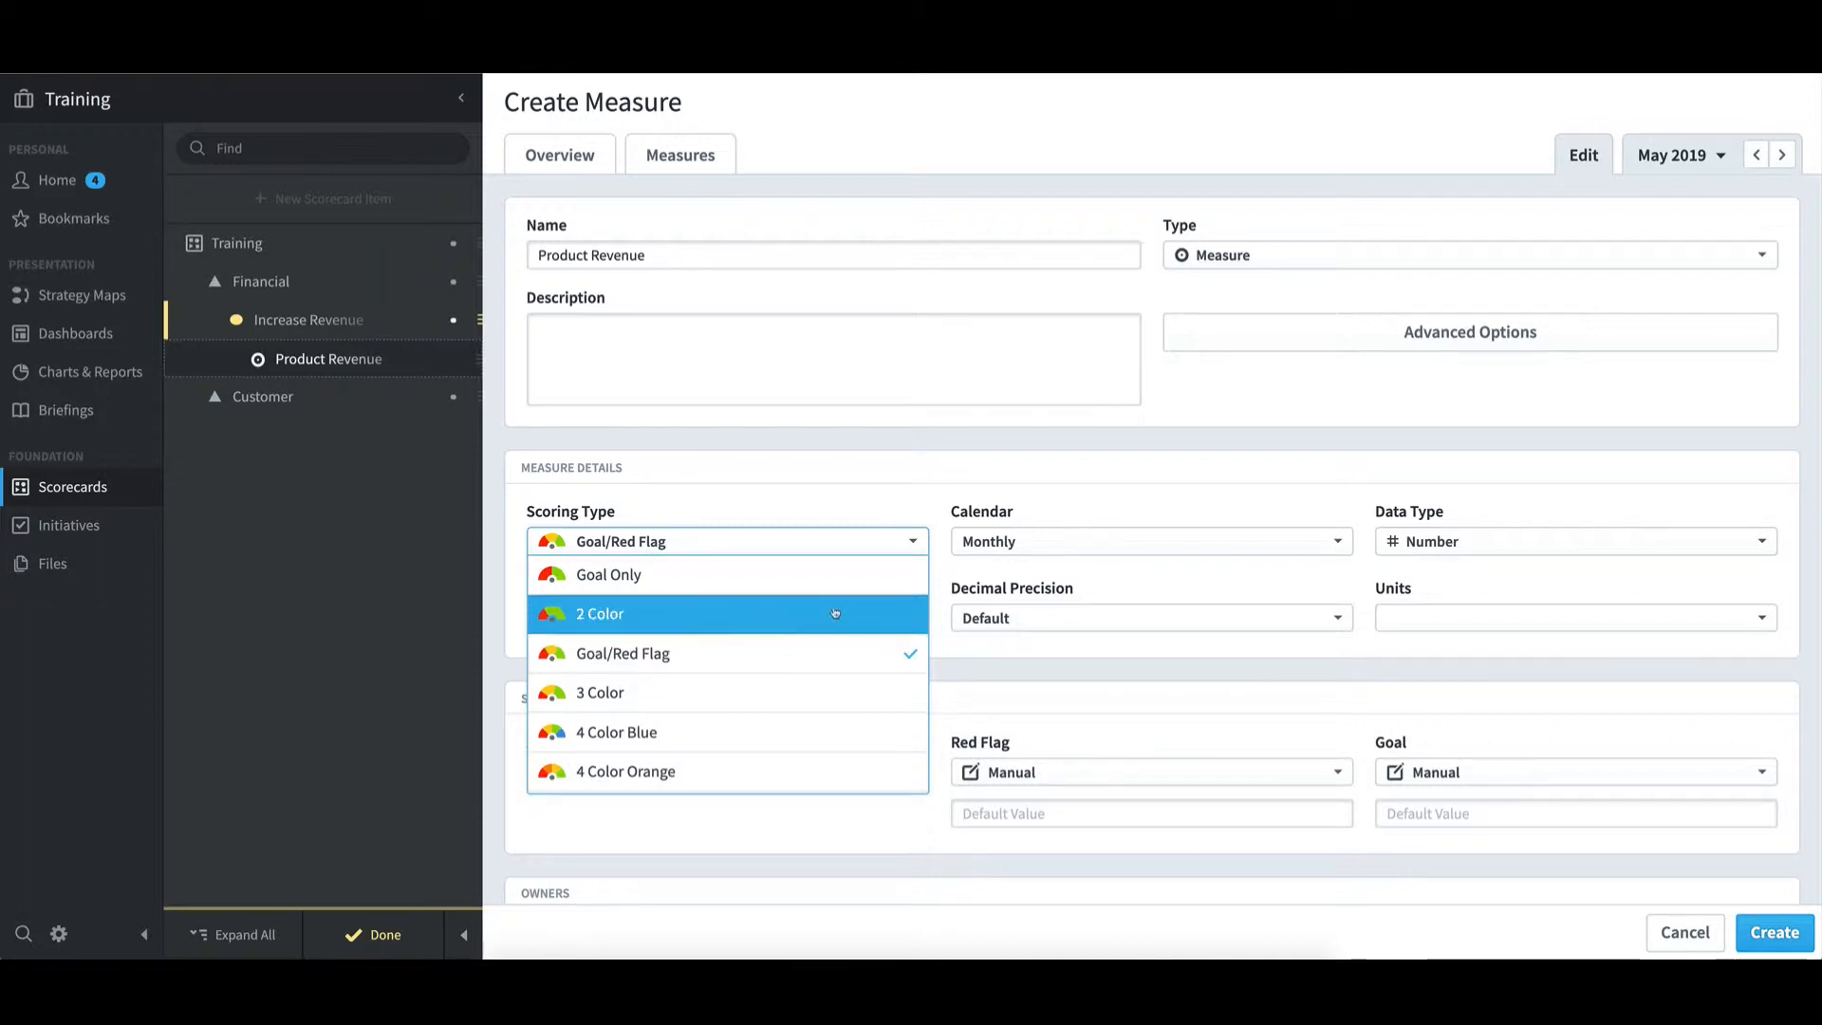
{"action": "left_click", "coordinate": [839, 478]}
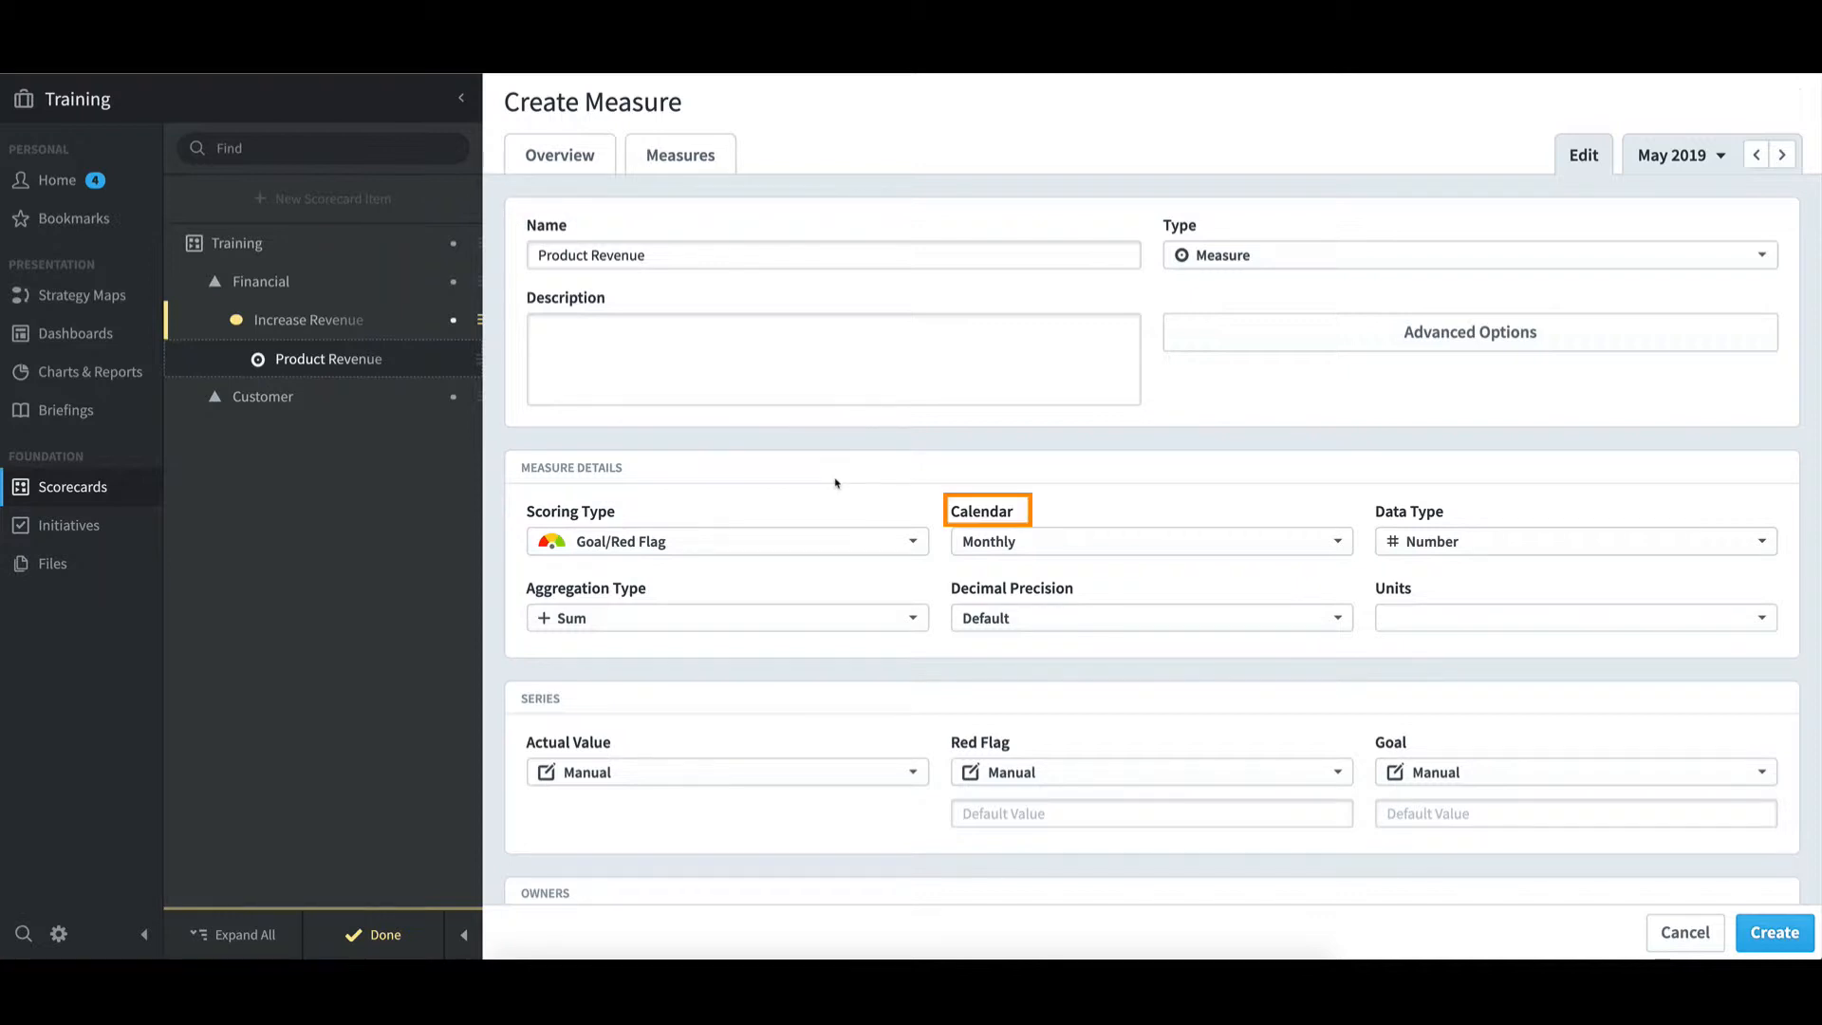
{"action": "left_click", "coordinate": [1346, 544]}
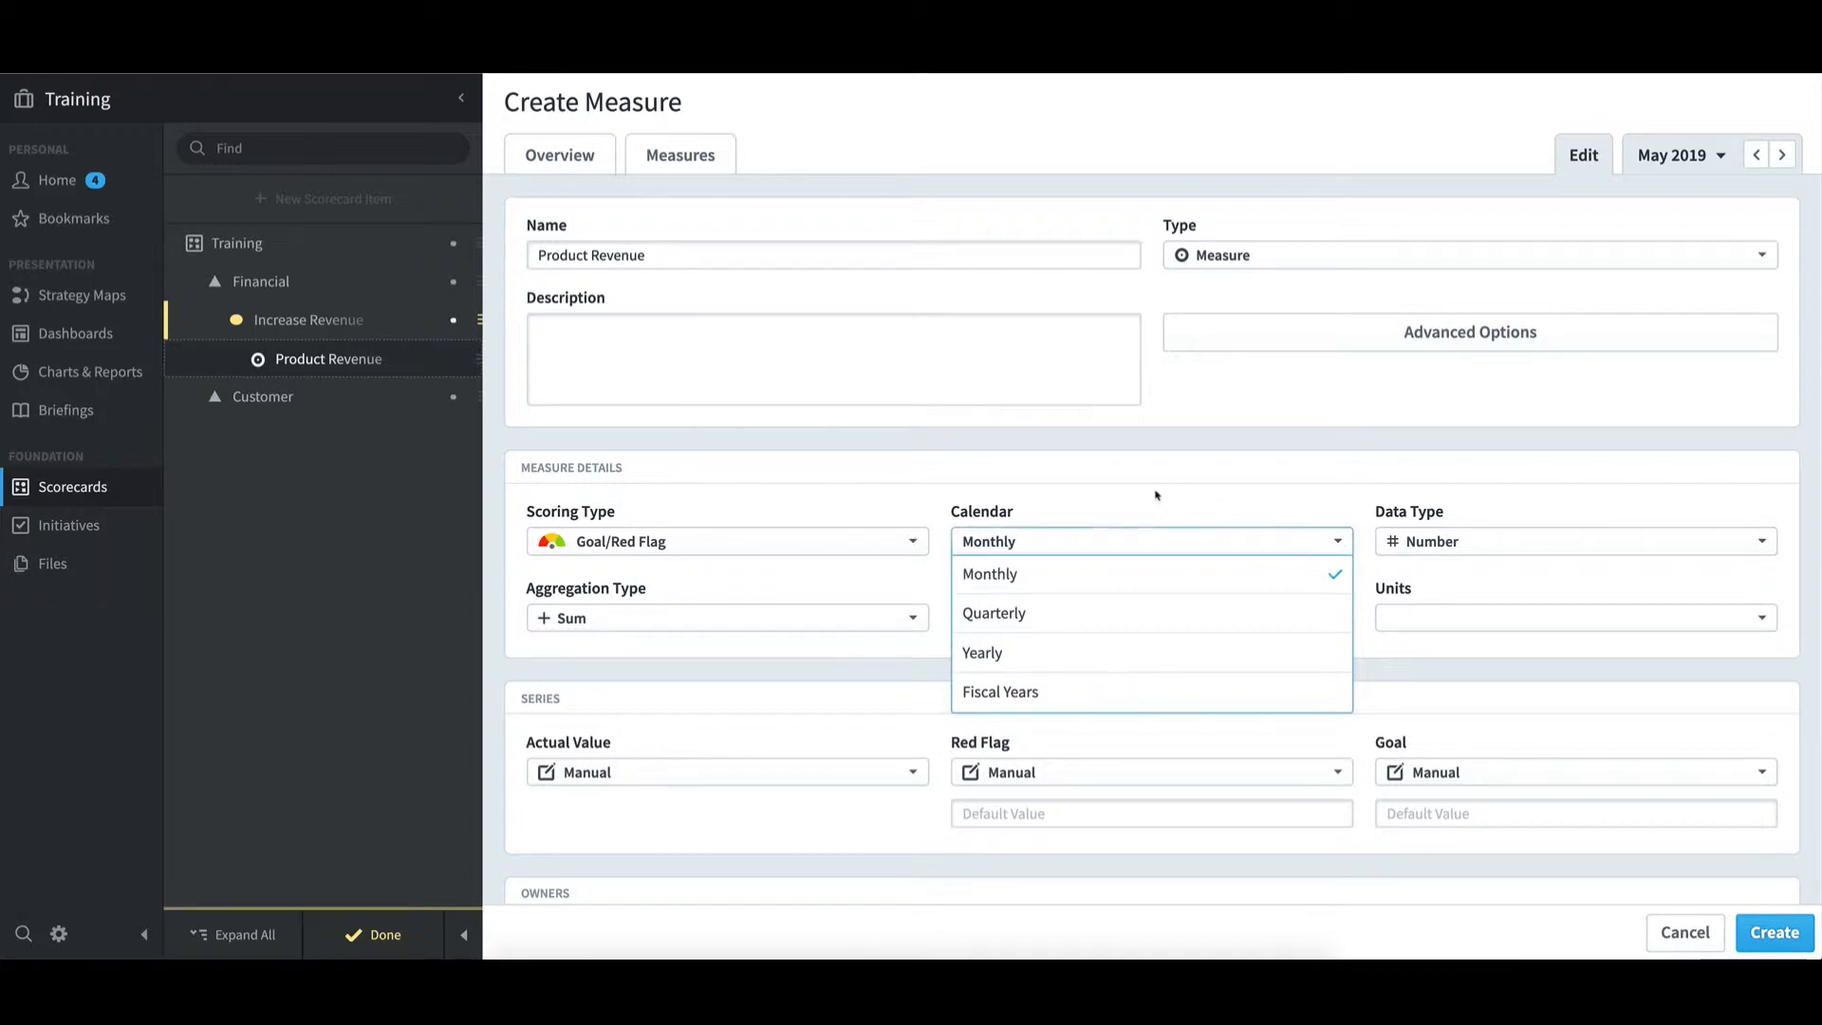
{"action": "left_click", "coordinate": [1225, 497]}
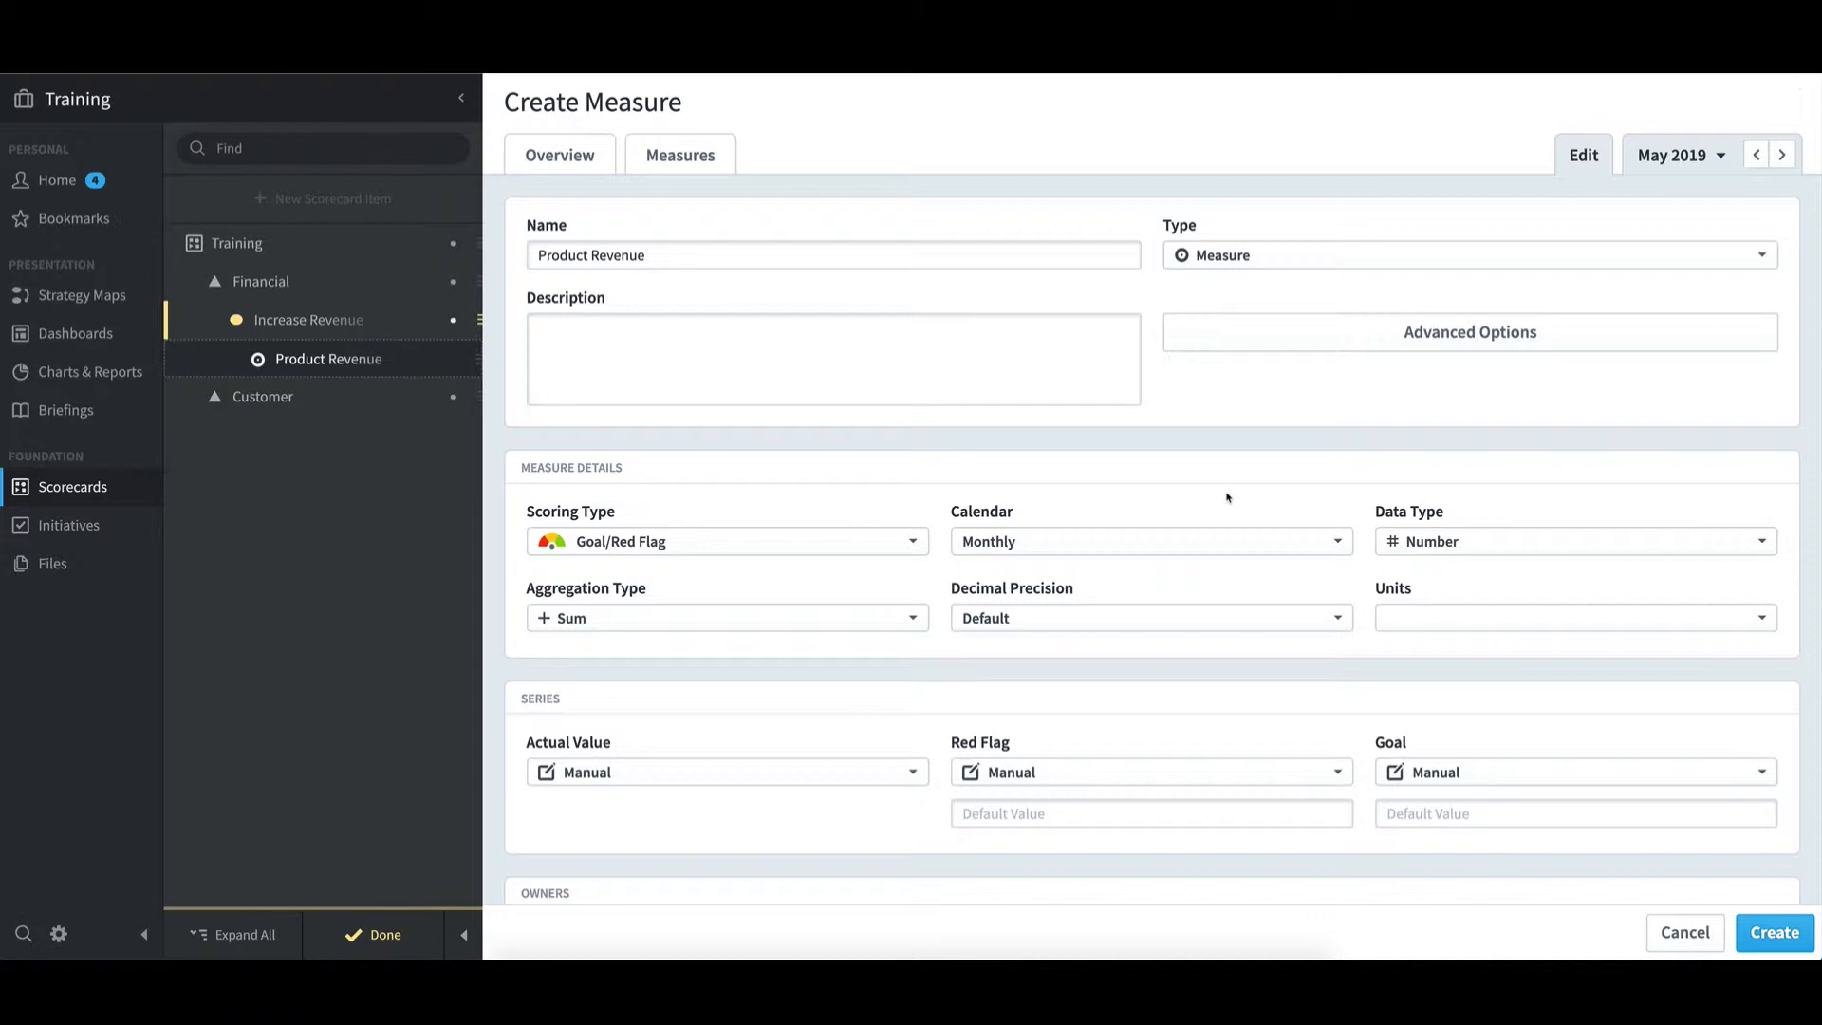
Step: Set the measure's data type to Currency in United States Dollar (USD), keeping Sum aggregation and the default decimal precision
{"action": "left_click", "coordinate": [1749, 543]}
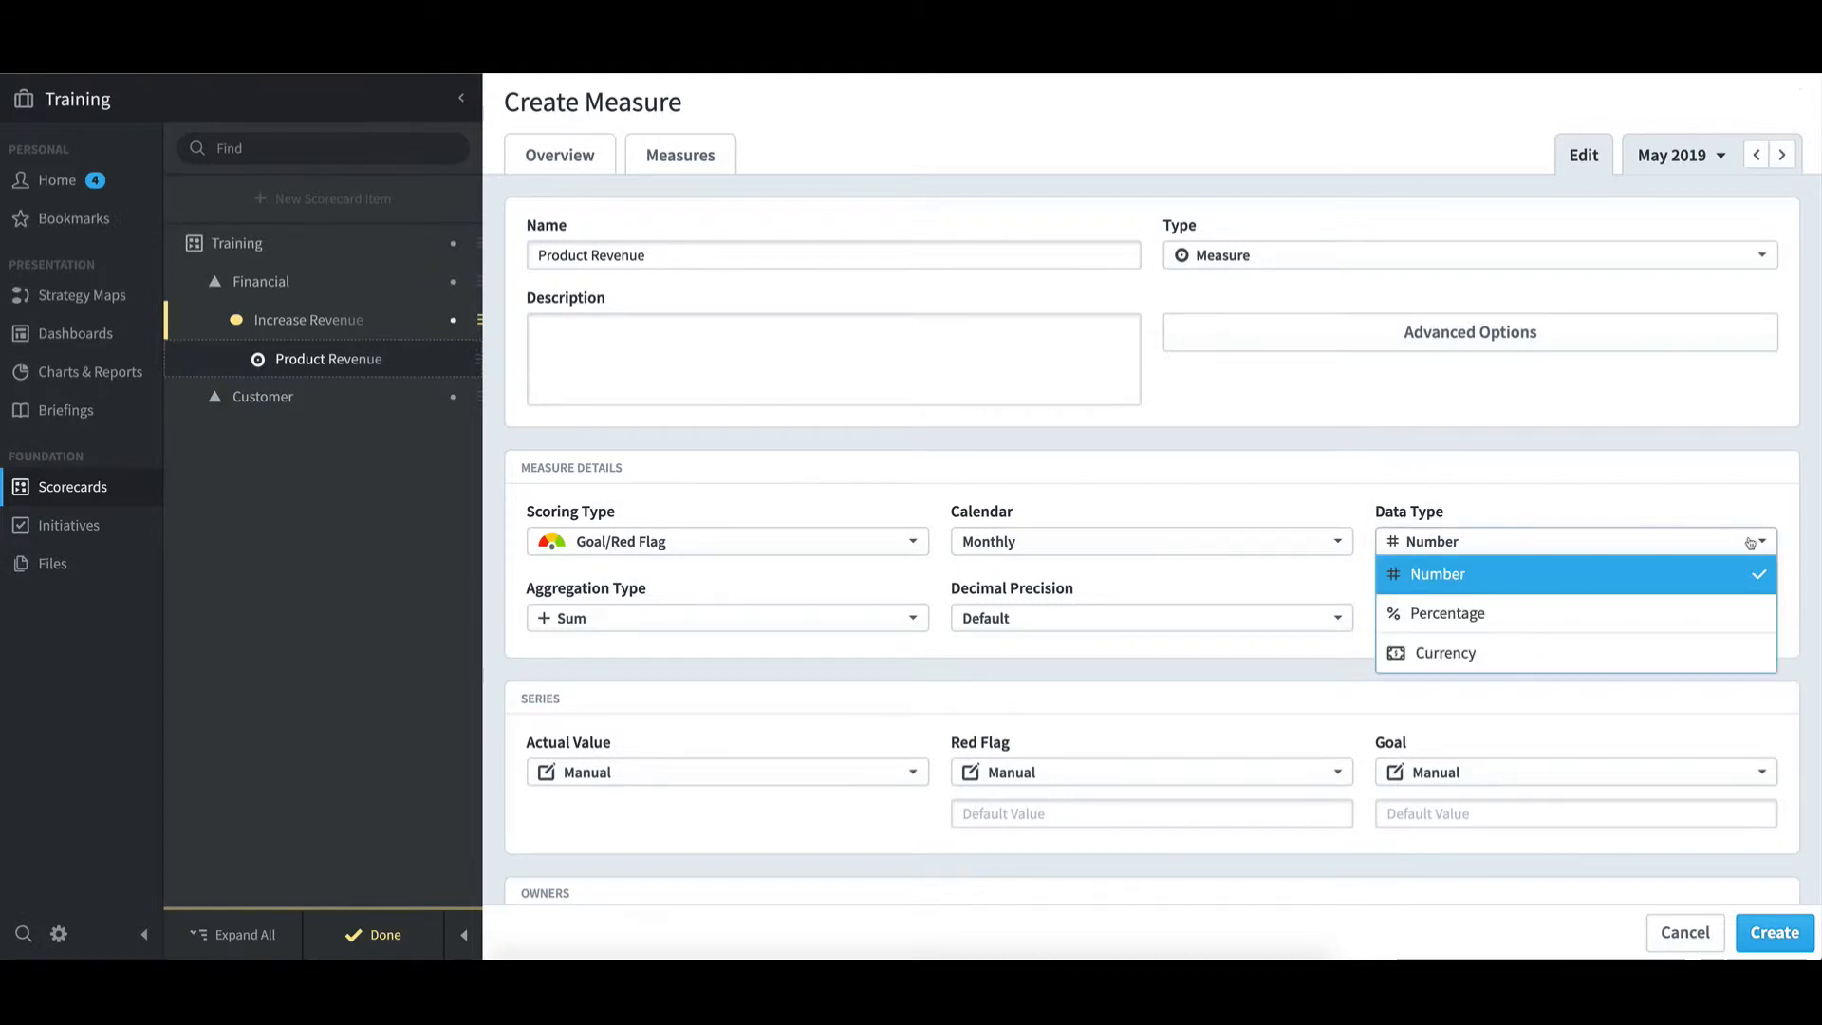
{"action": "left_click", "coordinate": [1585, 649]}
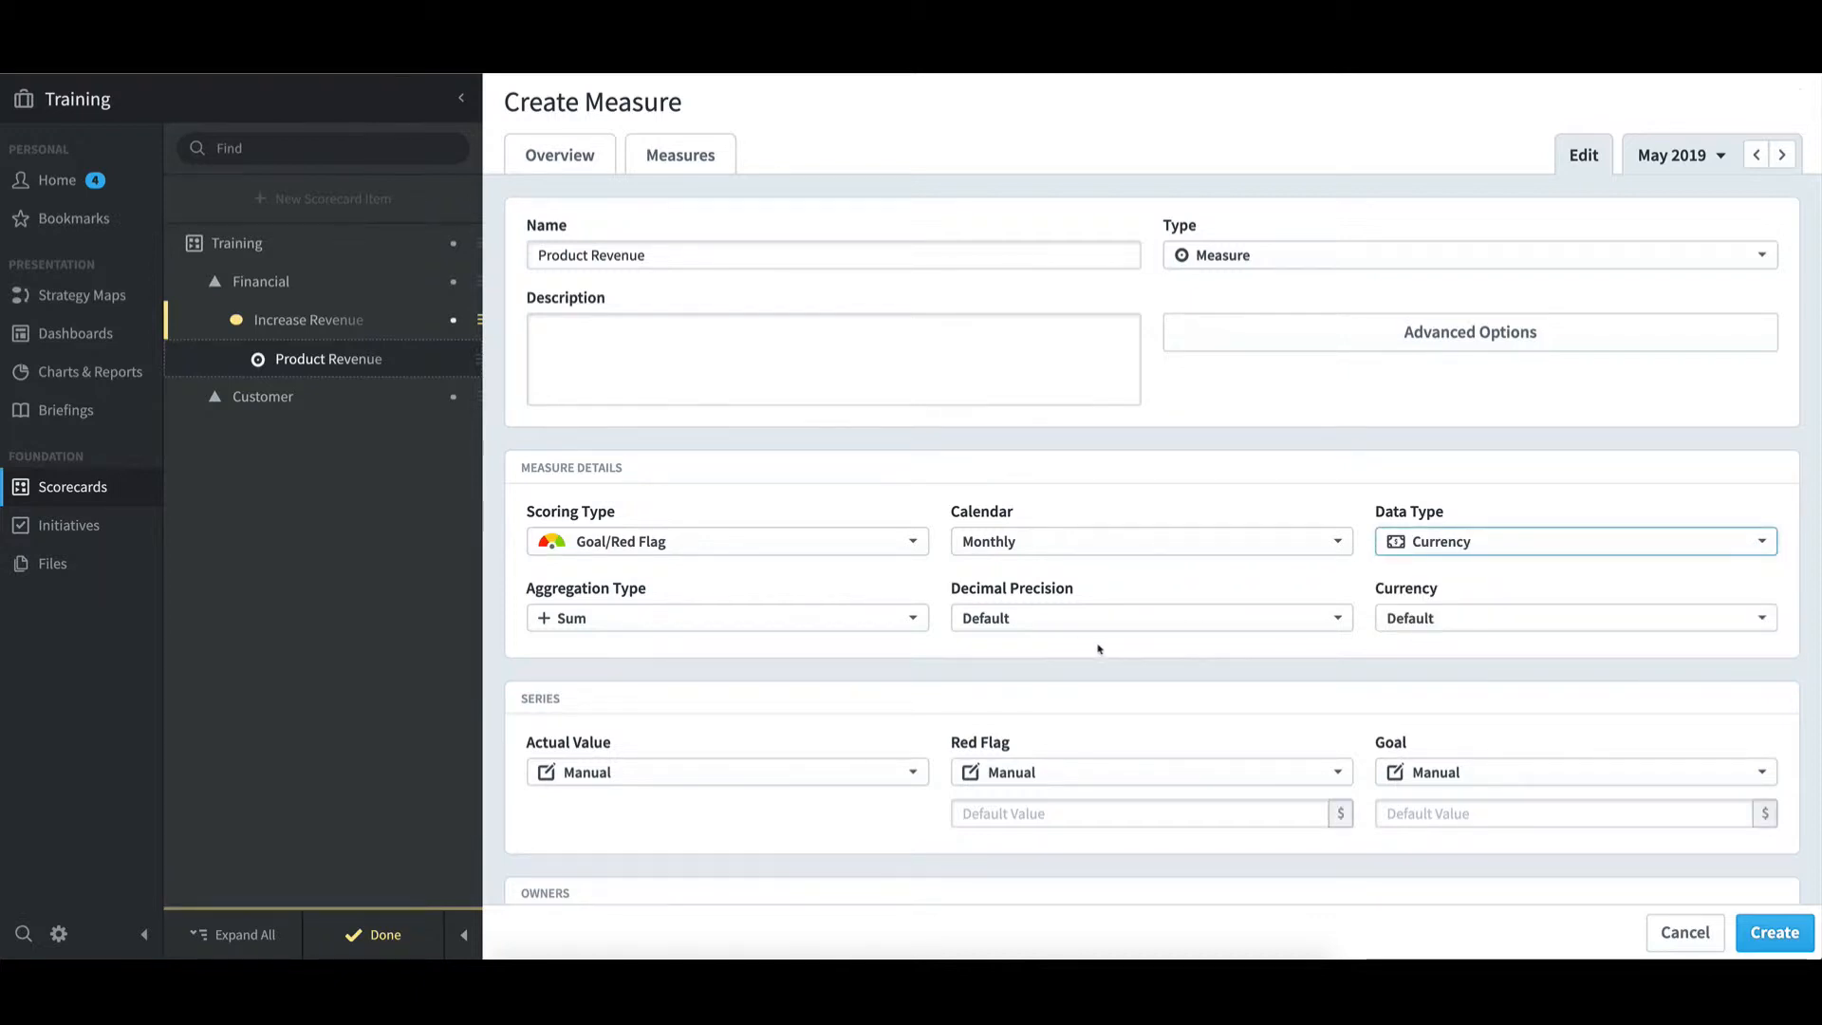
{"action": "left_click", "coordinate": [851, 620]}
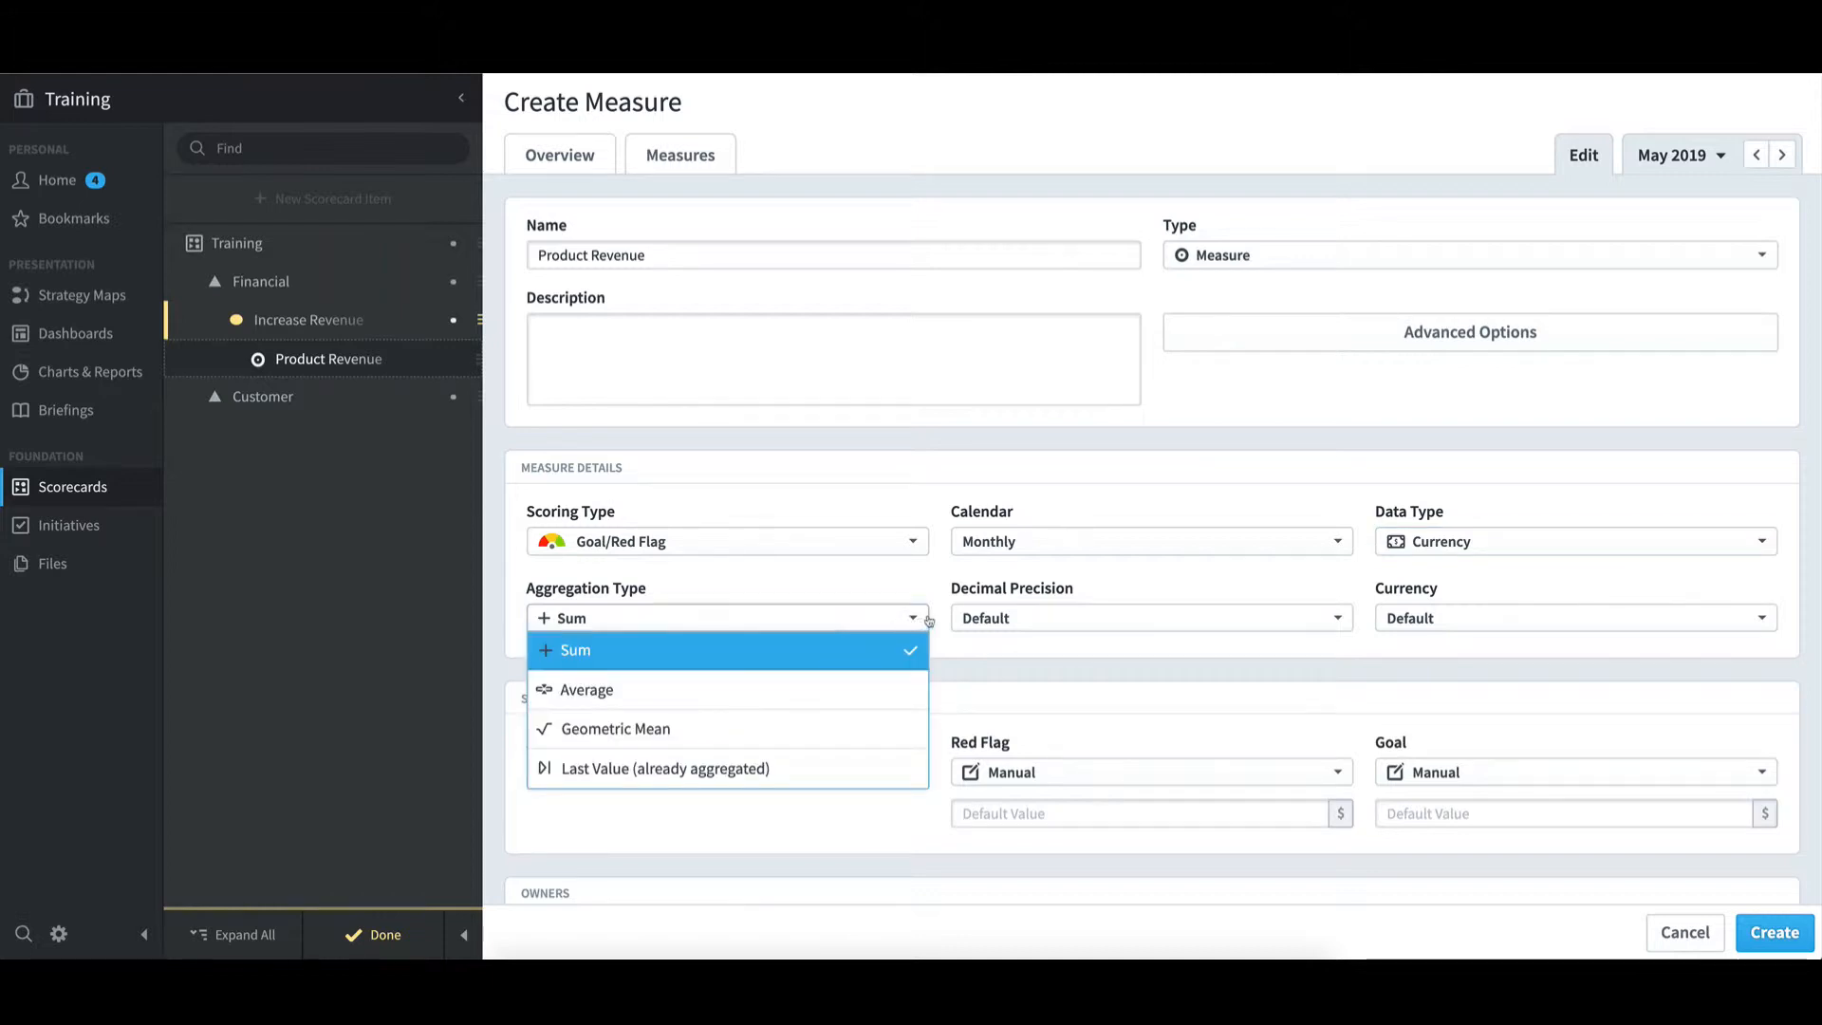
{"action": "left_click", "coordinate": [1242, 587]}
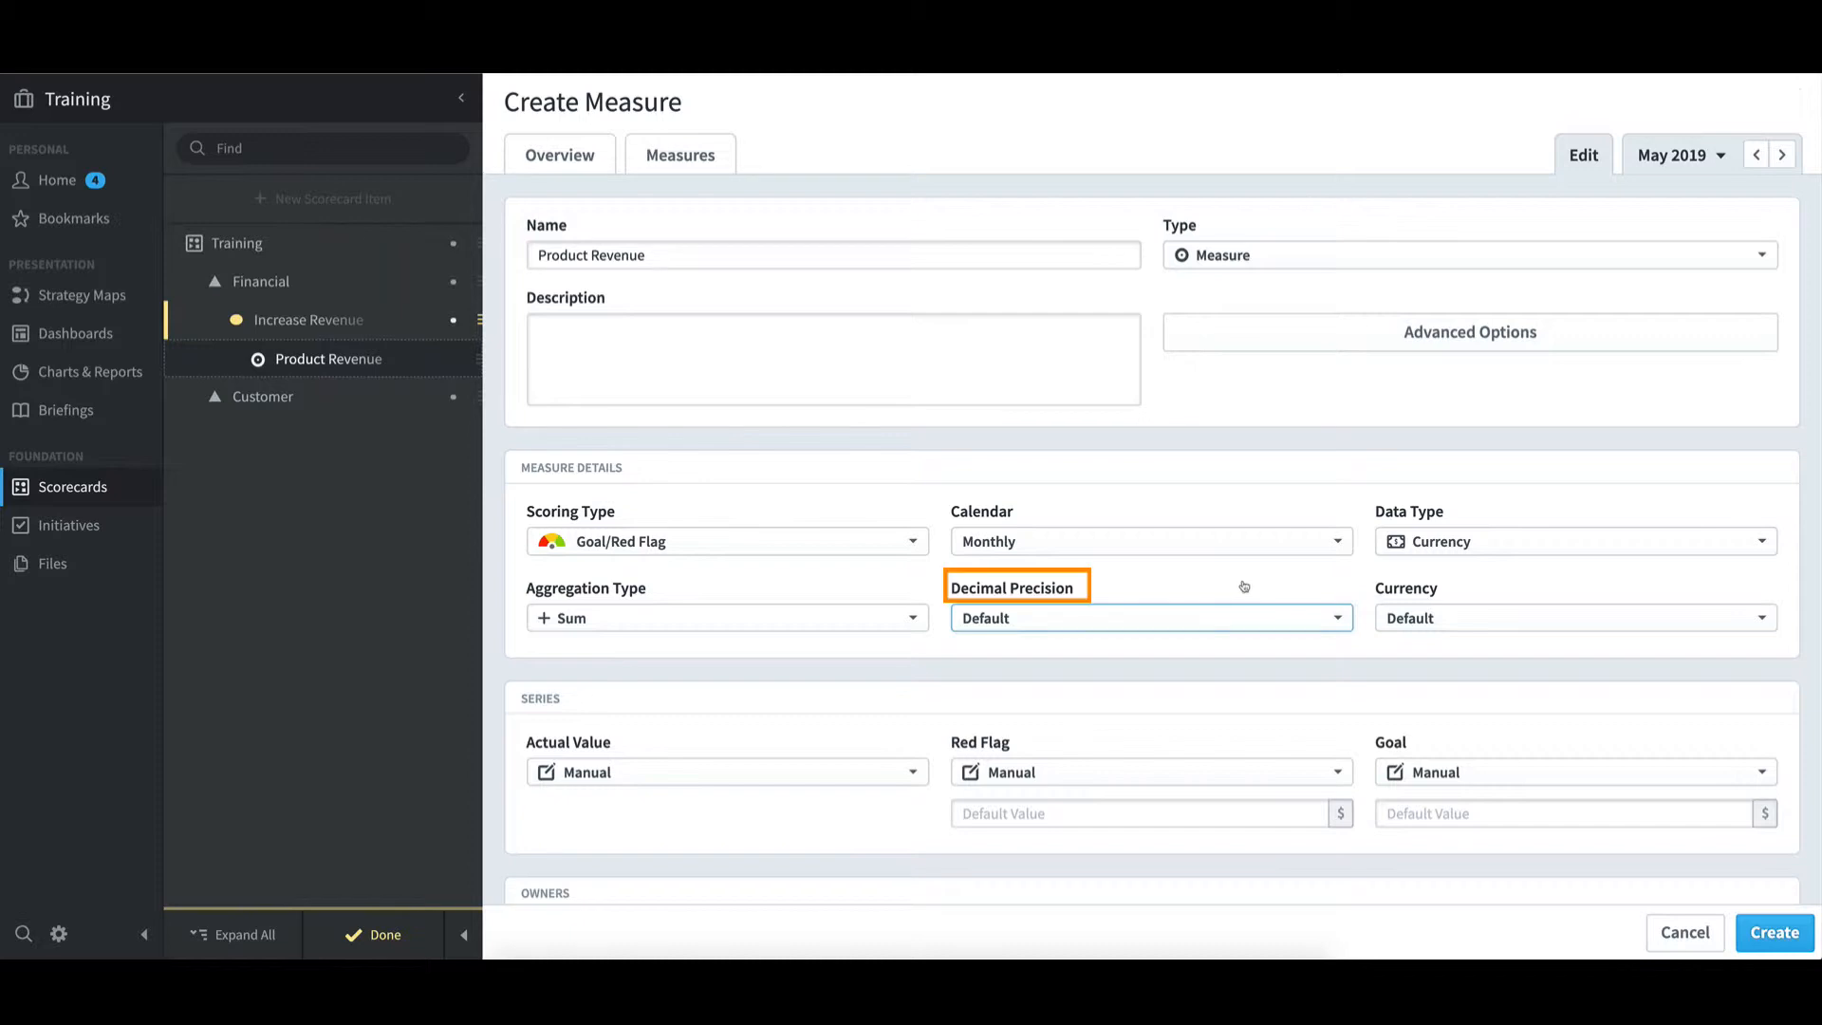
{"action": "left_click", "coordinate": [1205, 621]}
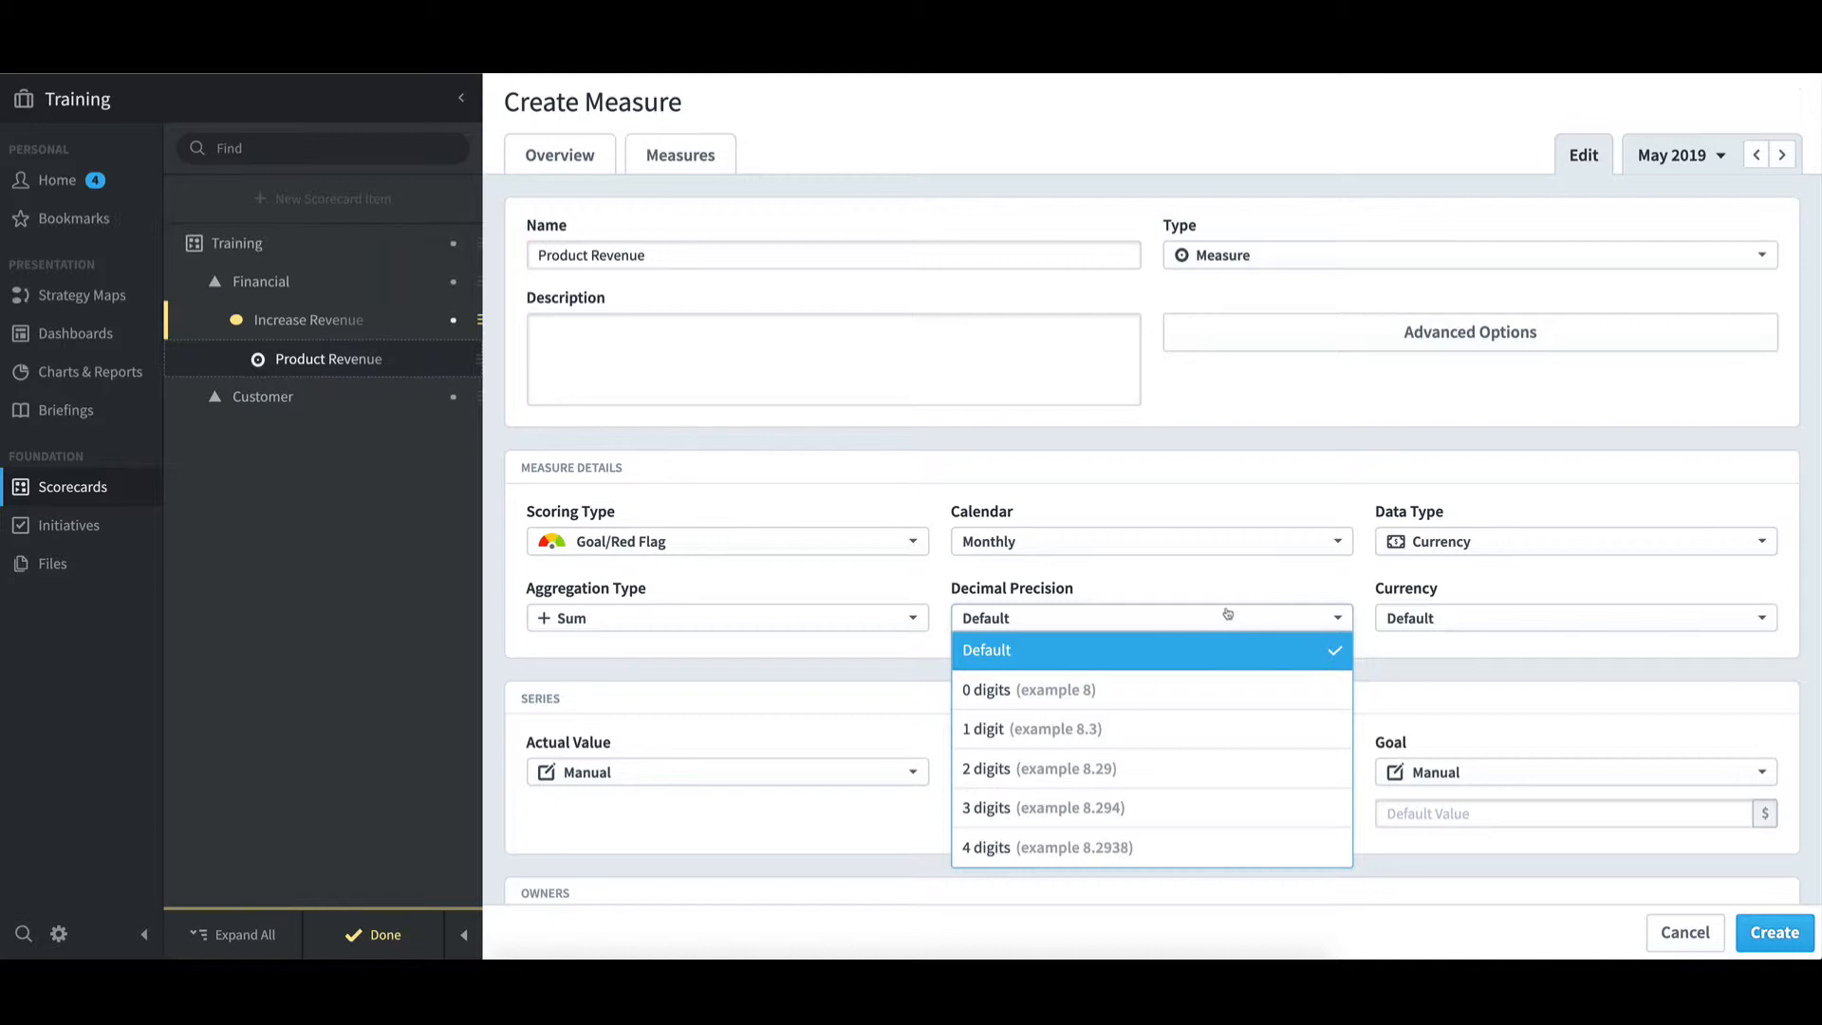
{"action": "left_click", "coordinate": [1328, 574]}
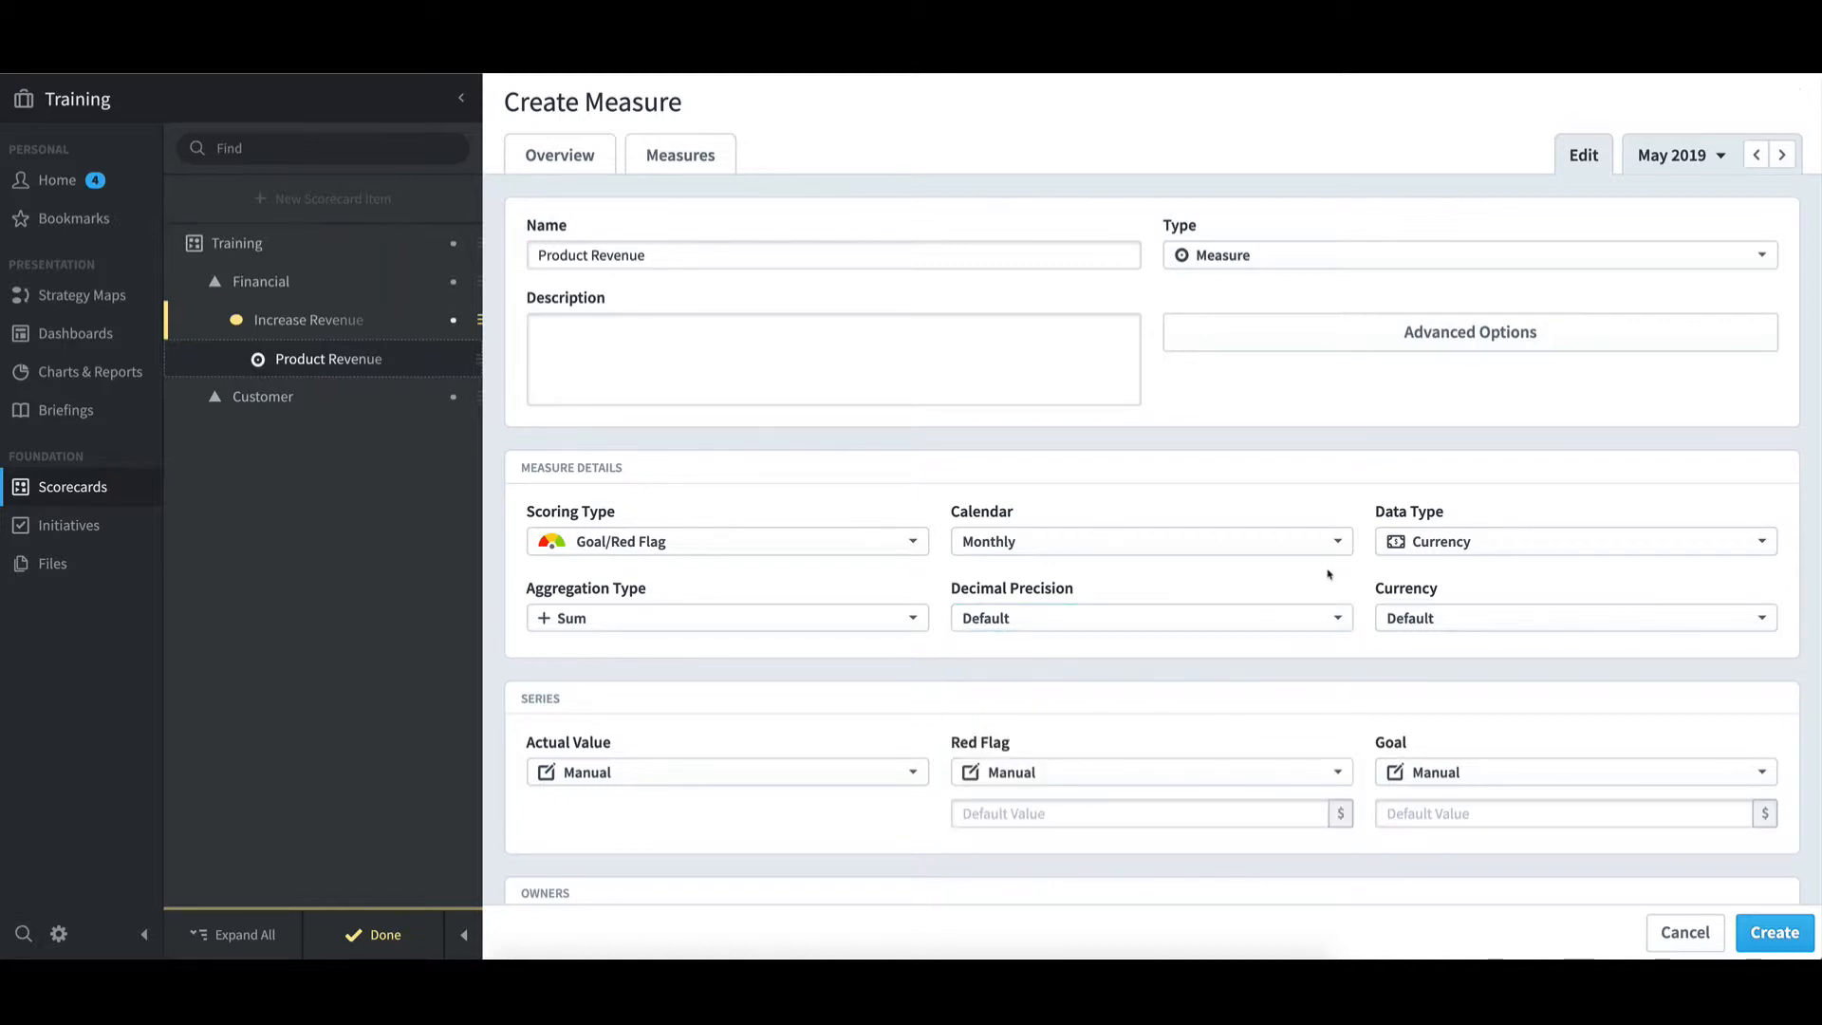
{"action": "left_click", "coordinate": [1473, 618]}
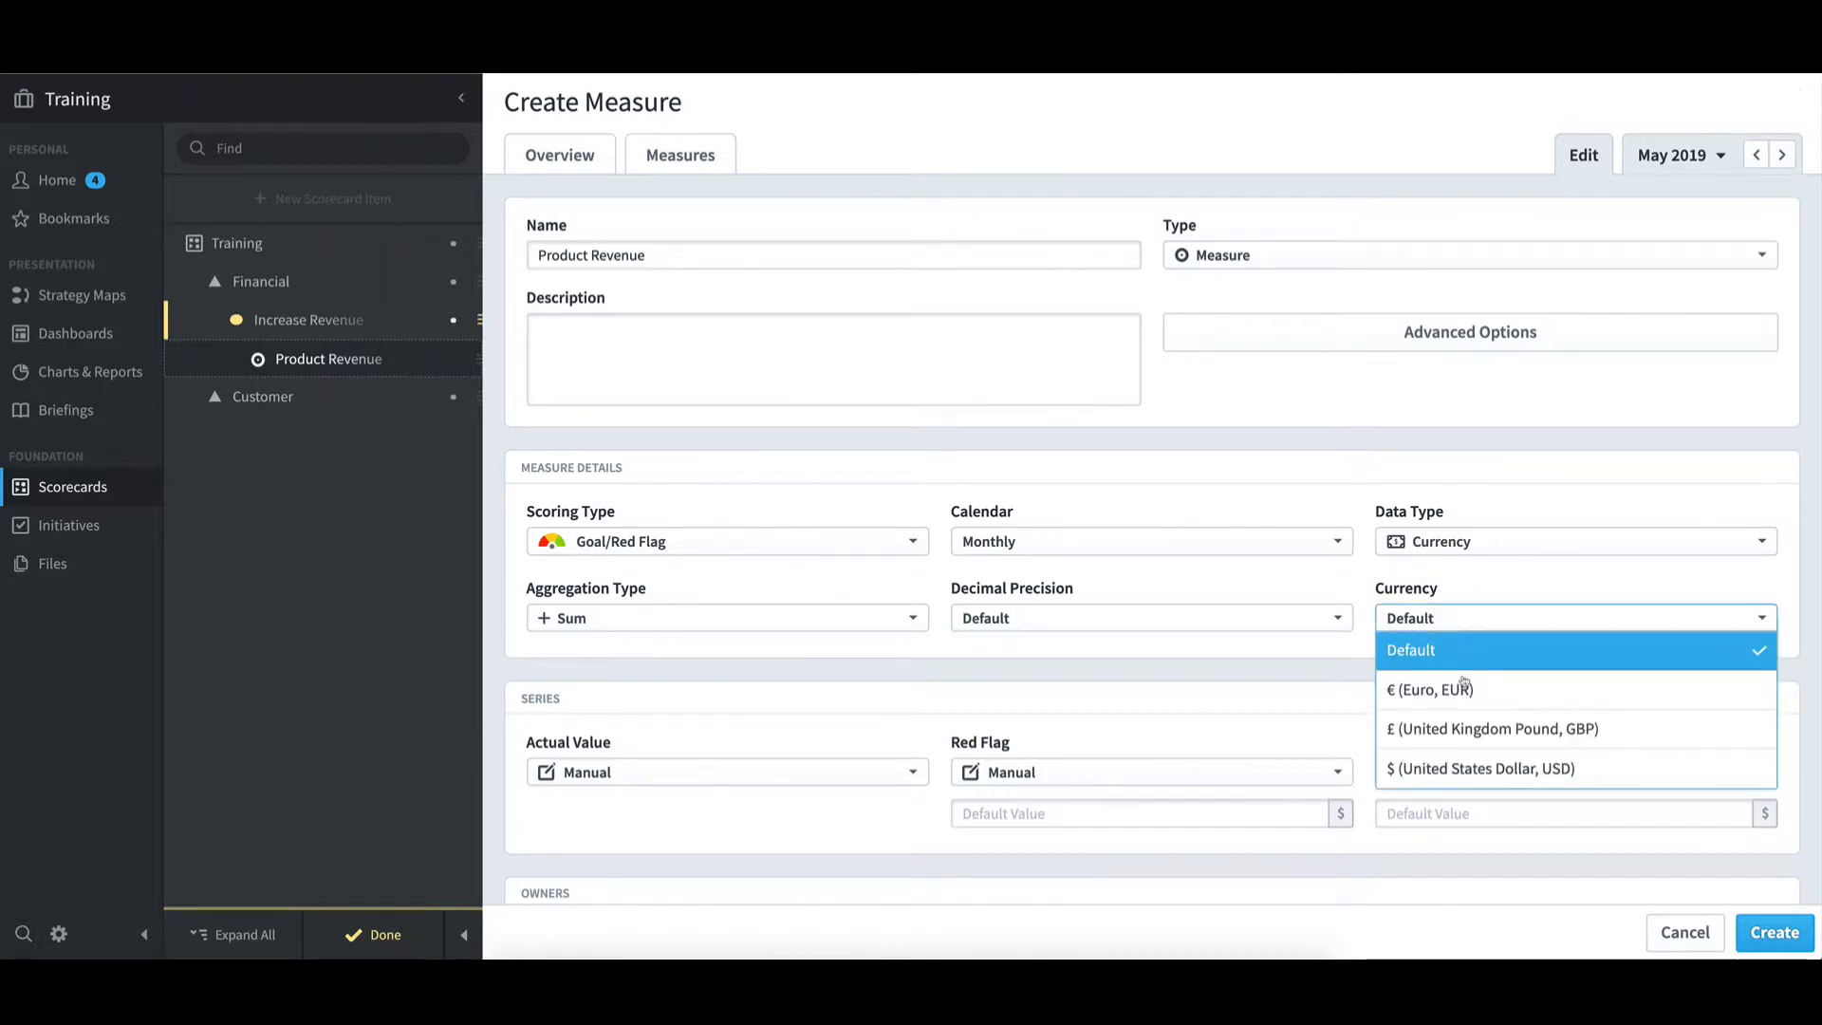
{"action": "left_click", "coordinate": [1463, 774]}
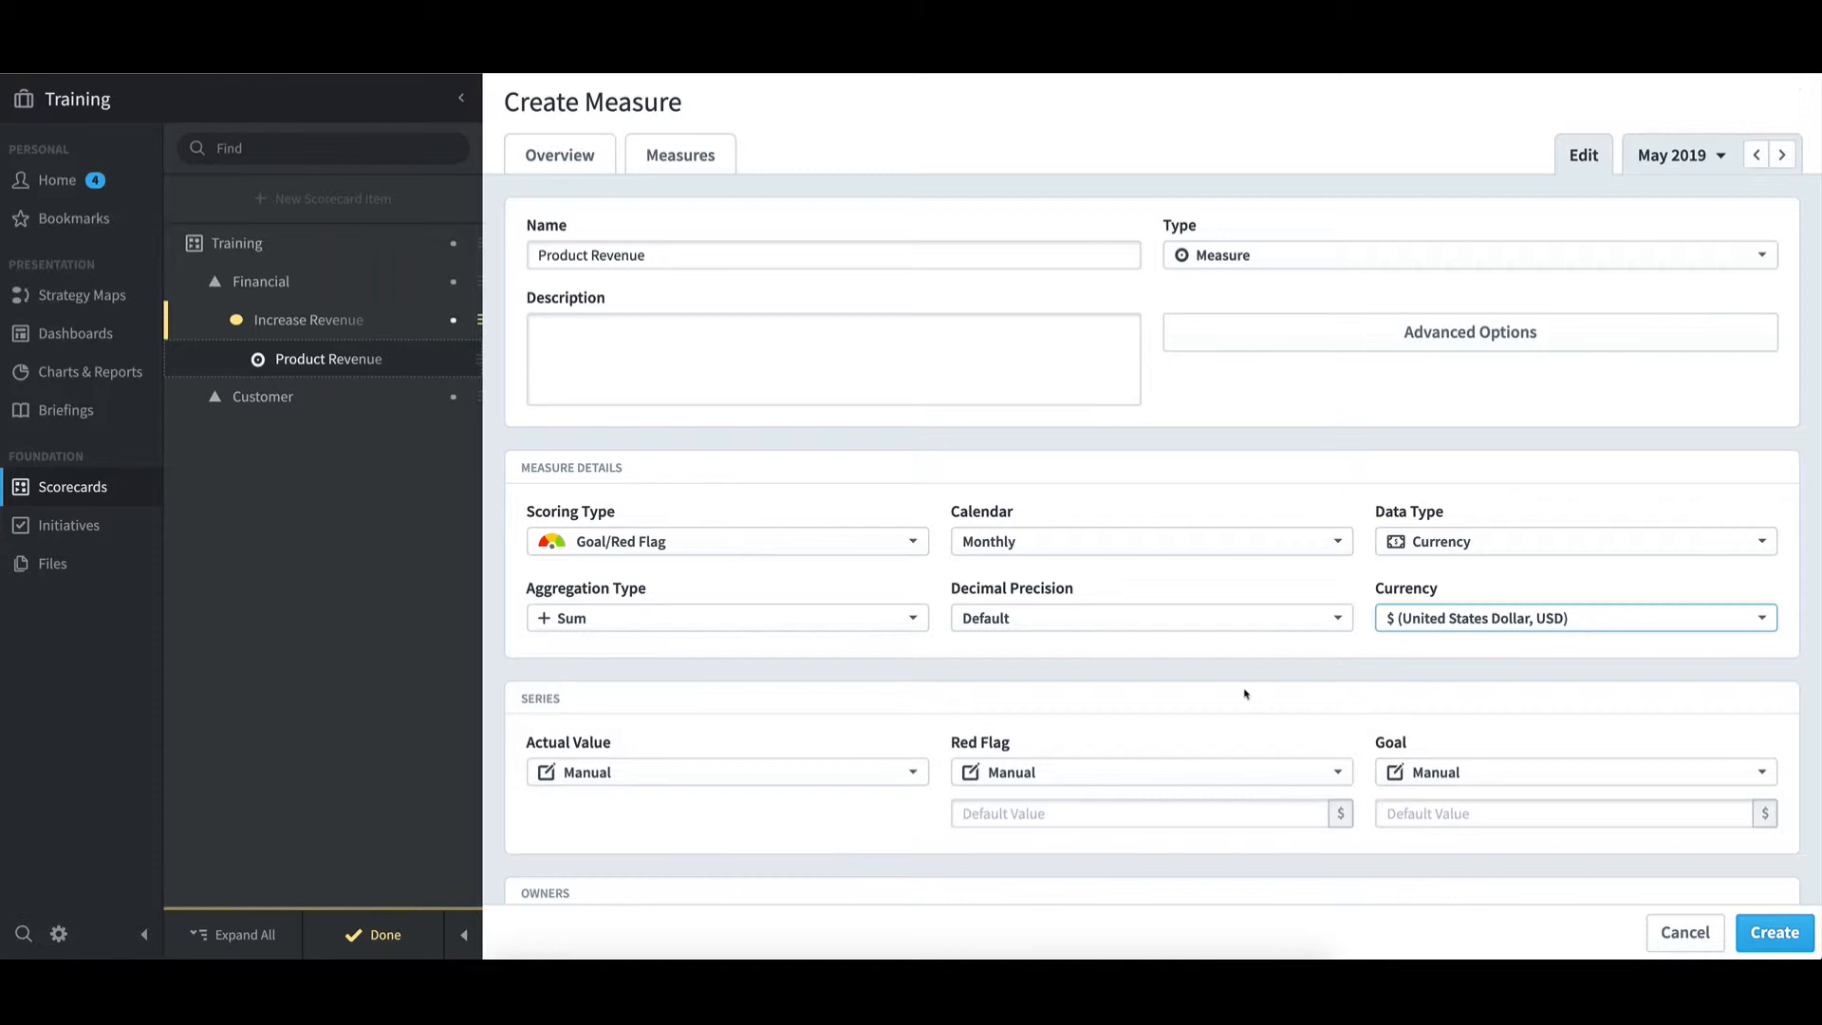
Step: Switch the scoring type to 3 Color to compare its series fields and return it to Goal/Red Flag
{"action": "scroll", "coordinate": [1209, 683], "scroll_direction": "down", "scroll_amount": 2}
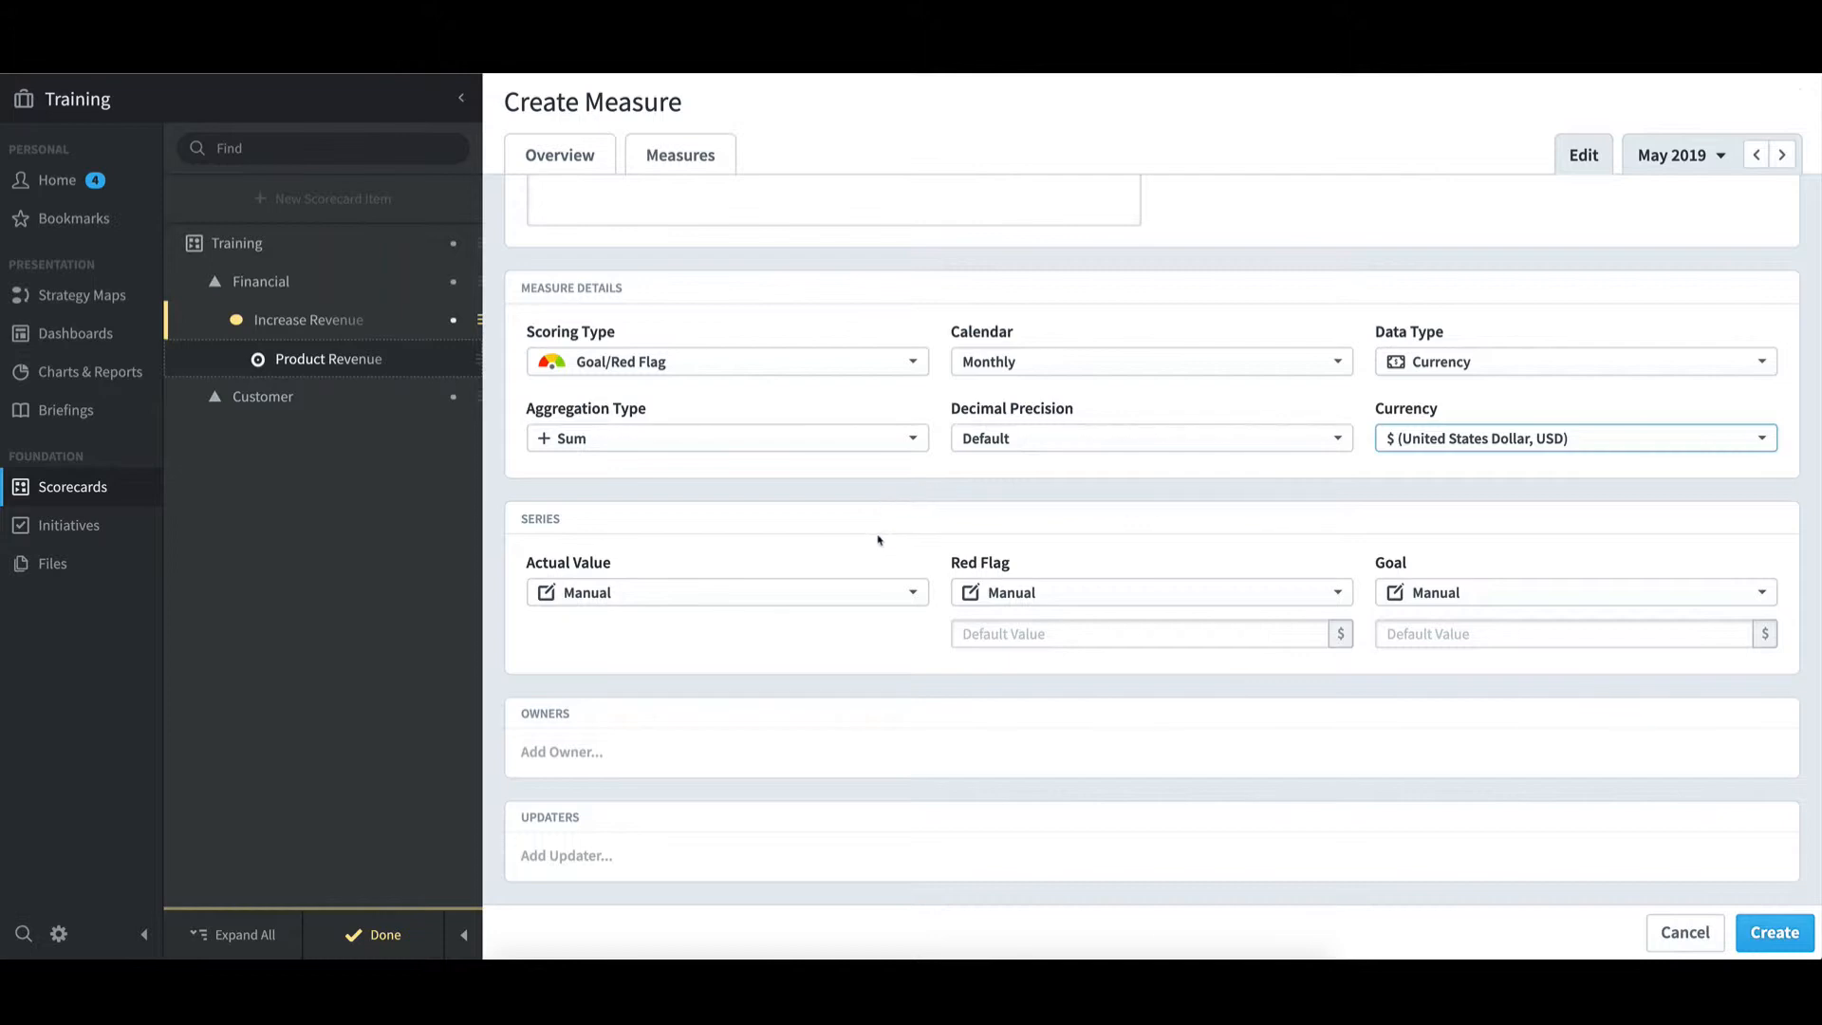
{"action": "left_click", "coordinate": [735, 362]}
{"action": "left_click", "coordinate": [684, 433]}
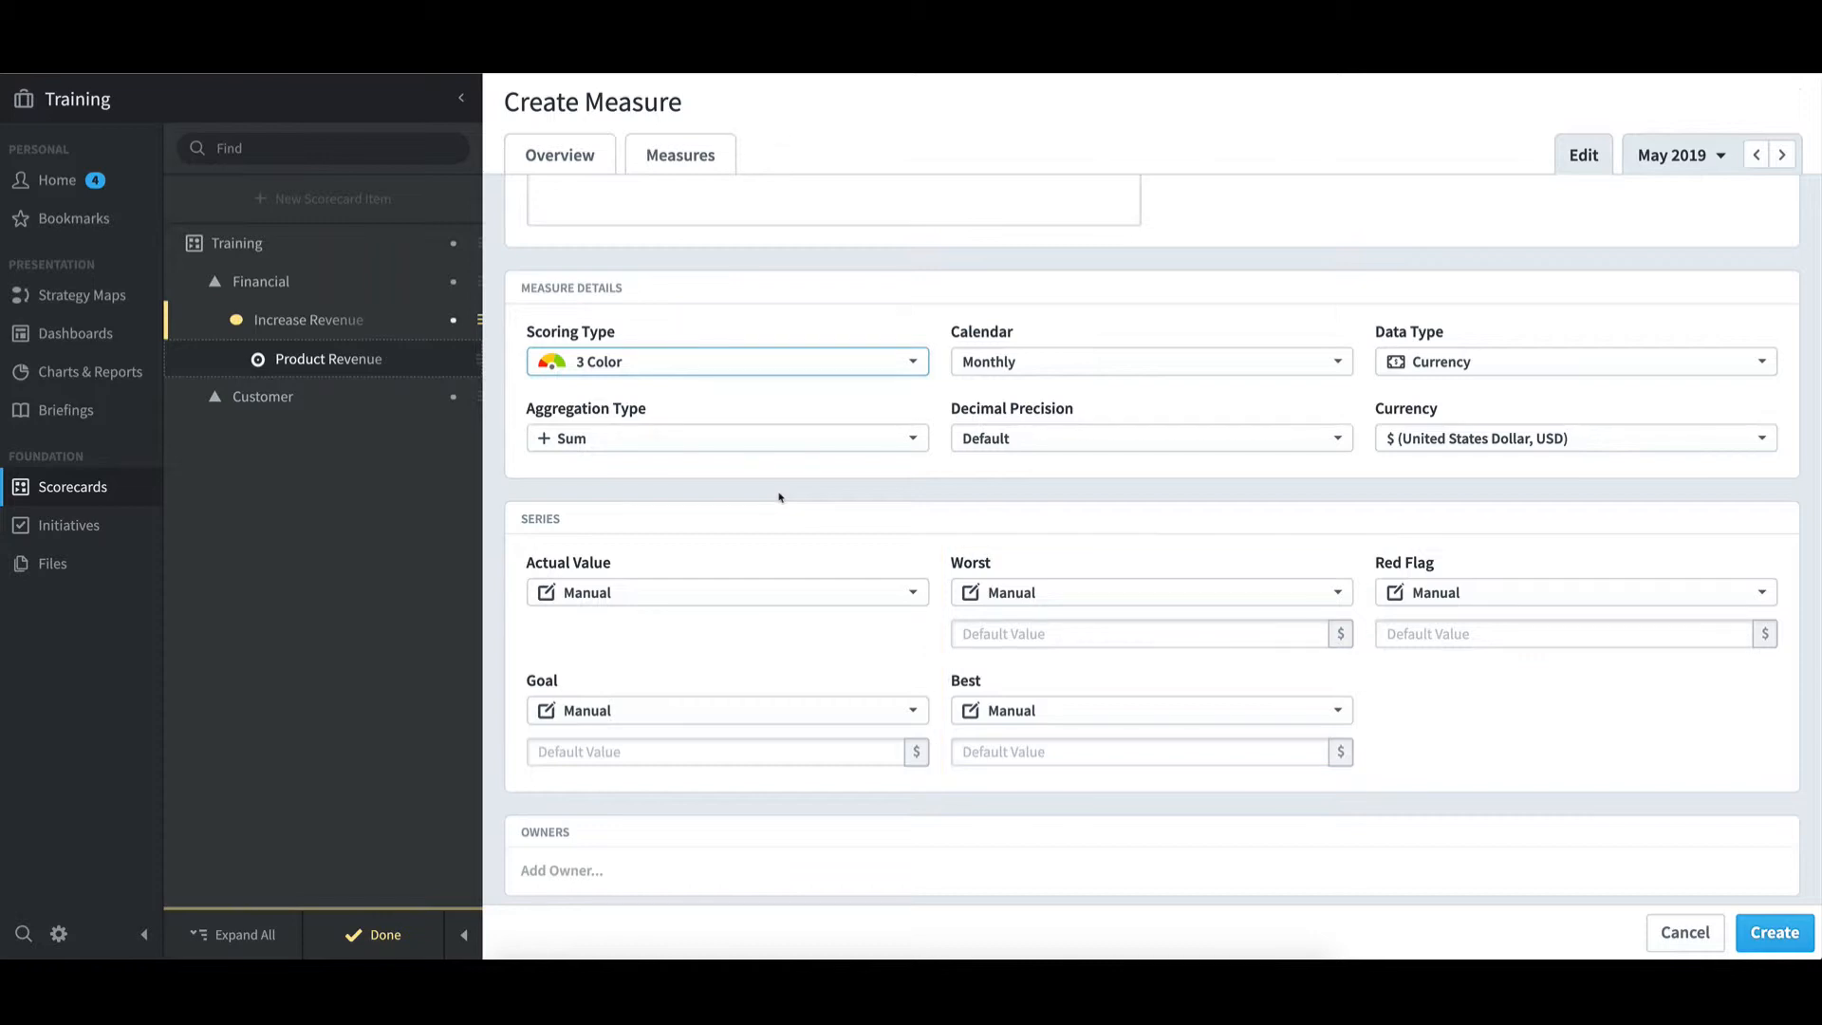
{"action": "left_click", "coordinate": [712, 361]}
{"action": "scroll", "coordinate": [711, 397], "scroll_direction": "up", "scroll_amount": 1}
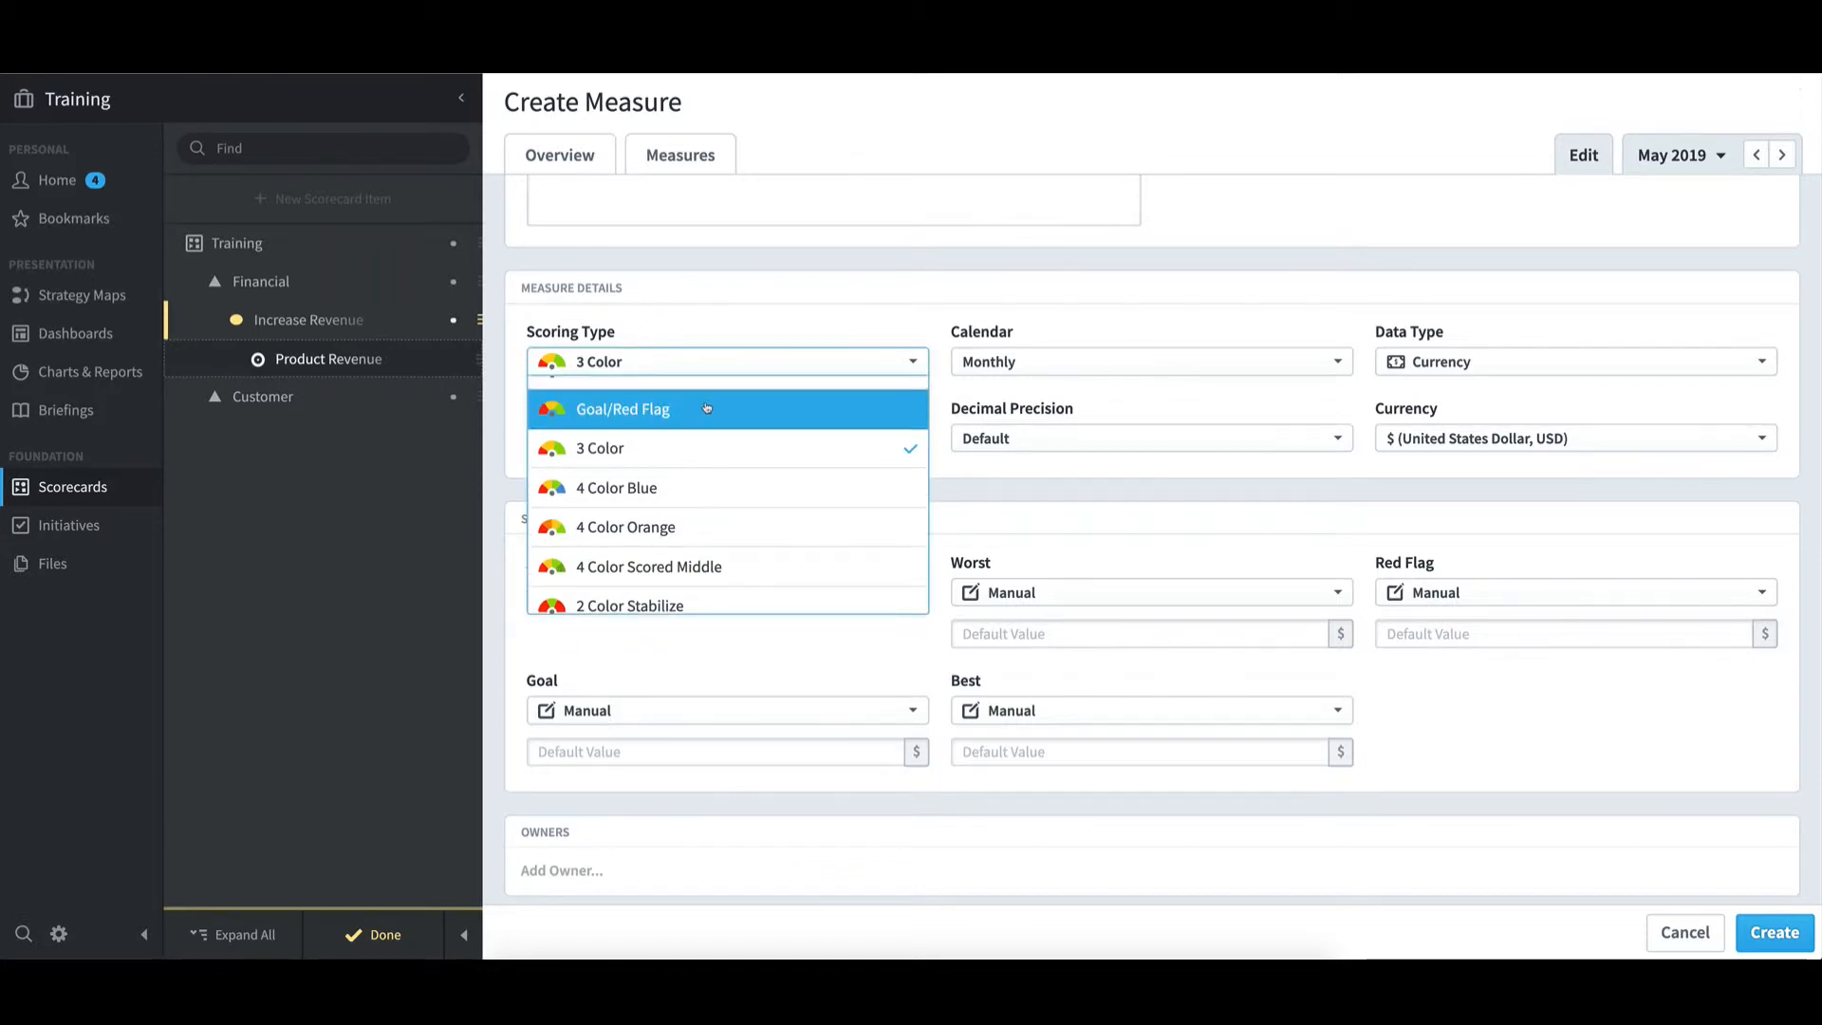
{"action": "left_click", "coordinate": [709, 407]}
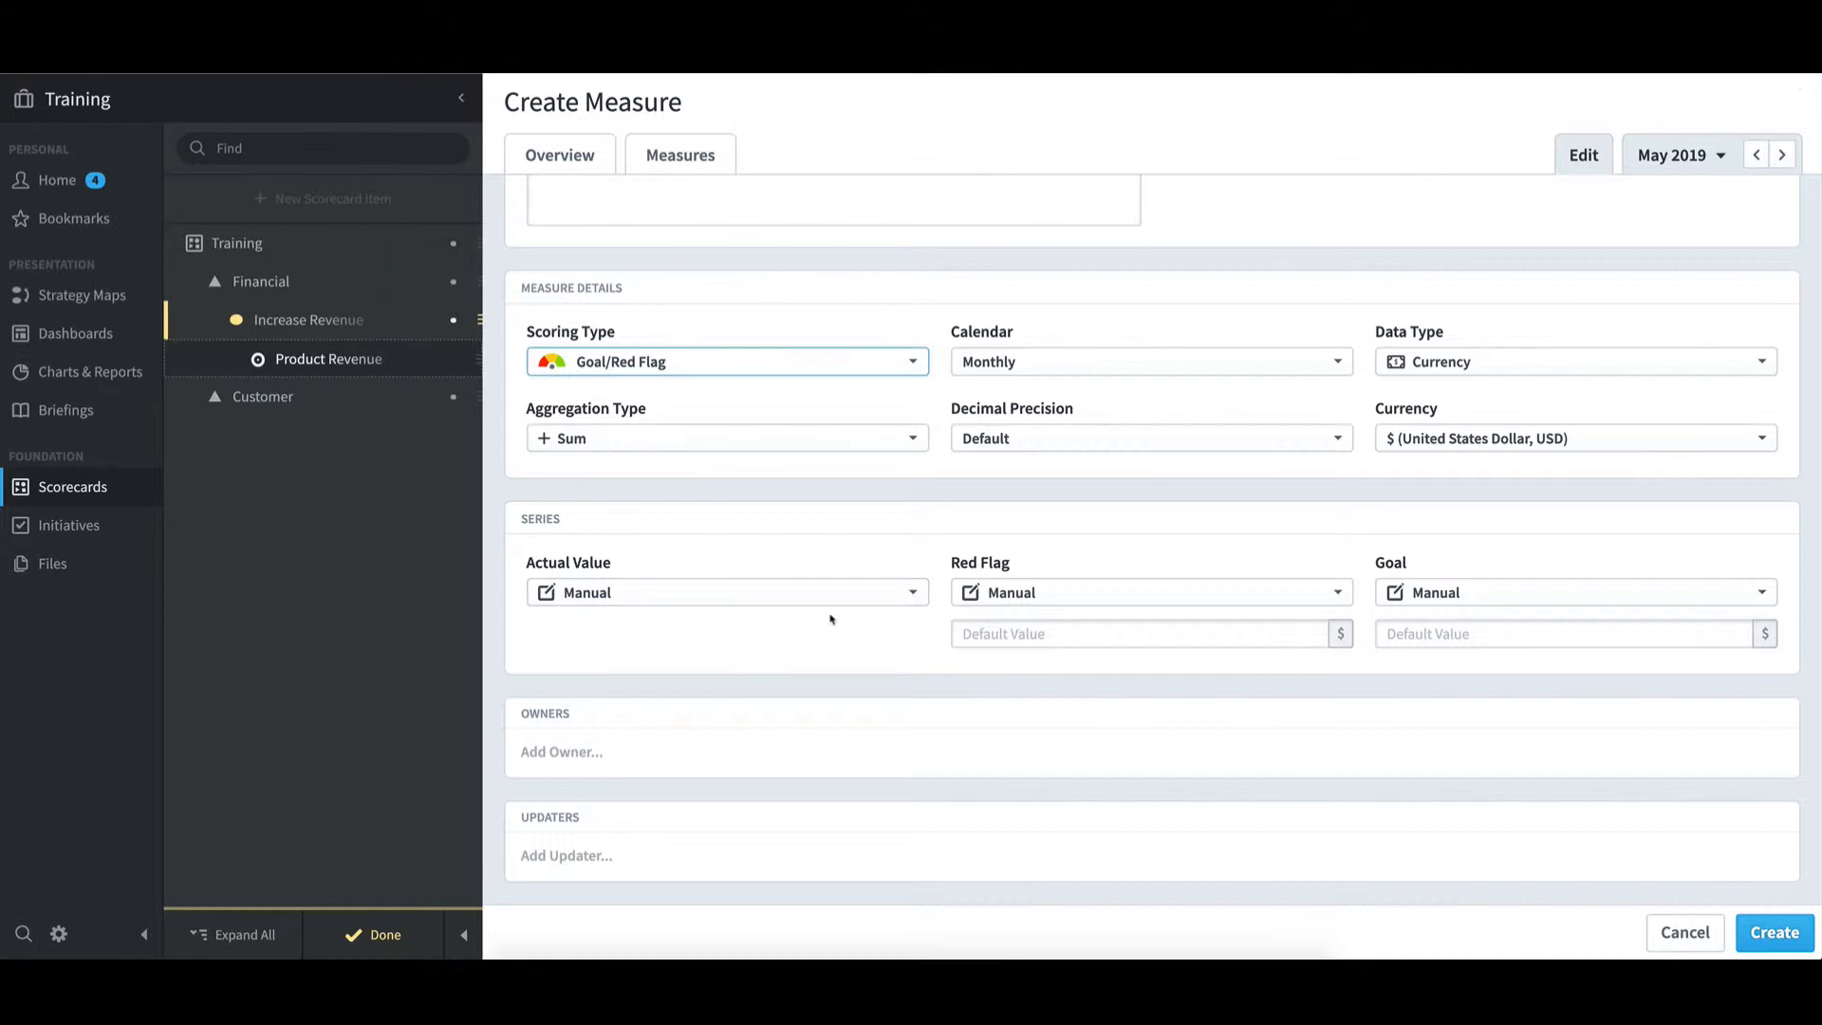
Step: Set the measure's default red flag value to 440000 and its default goal value to 470000
{"action": "left_click", "coordinate": [1037, 634]}
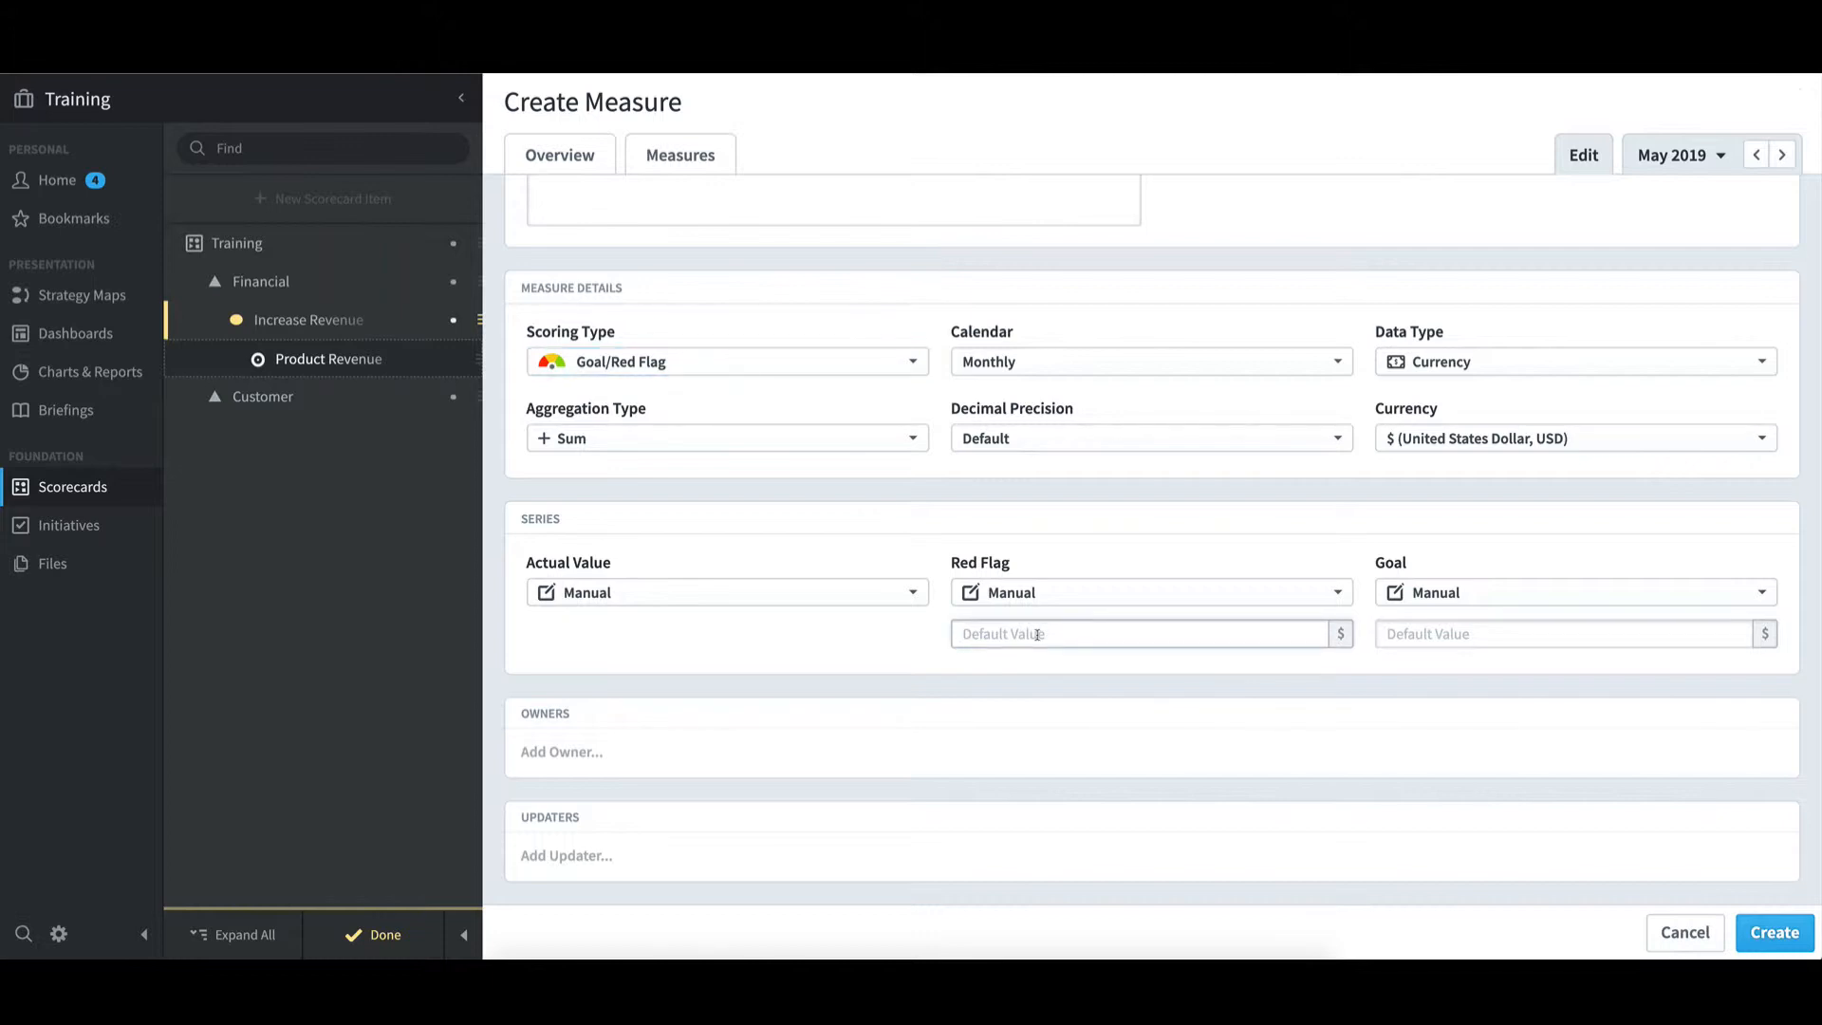
{"action": "type", "text": "4"}
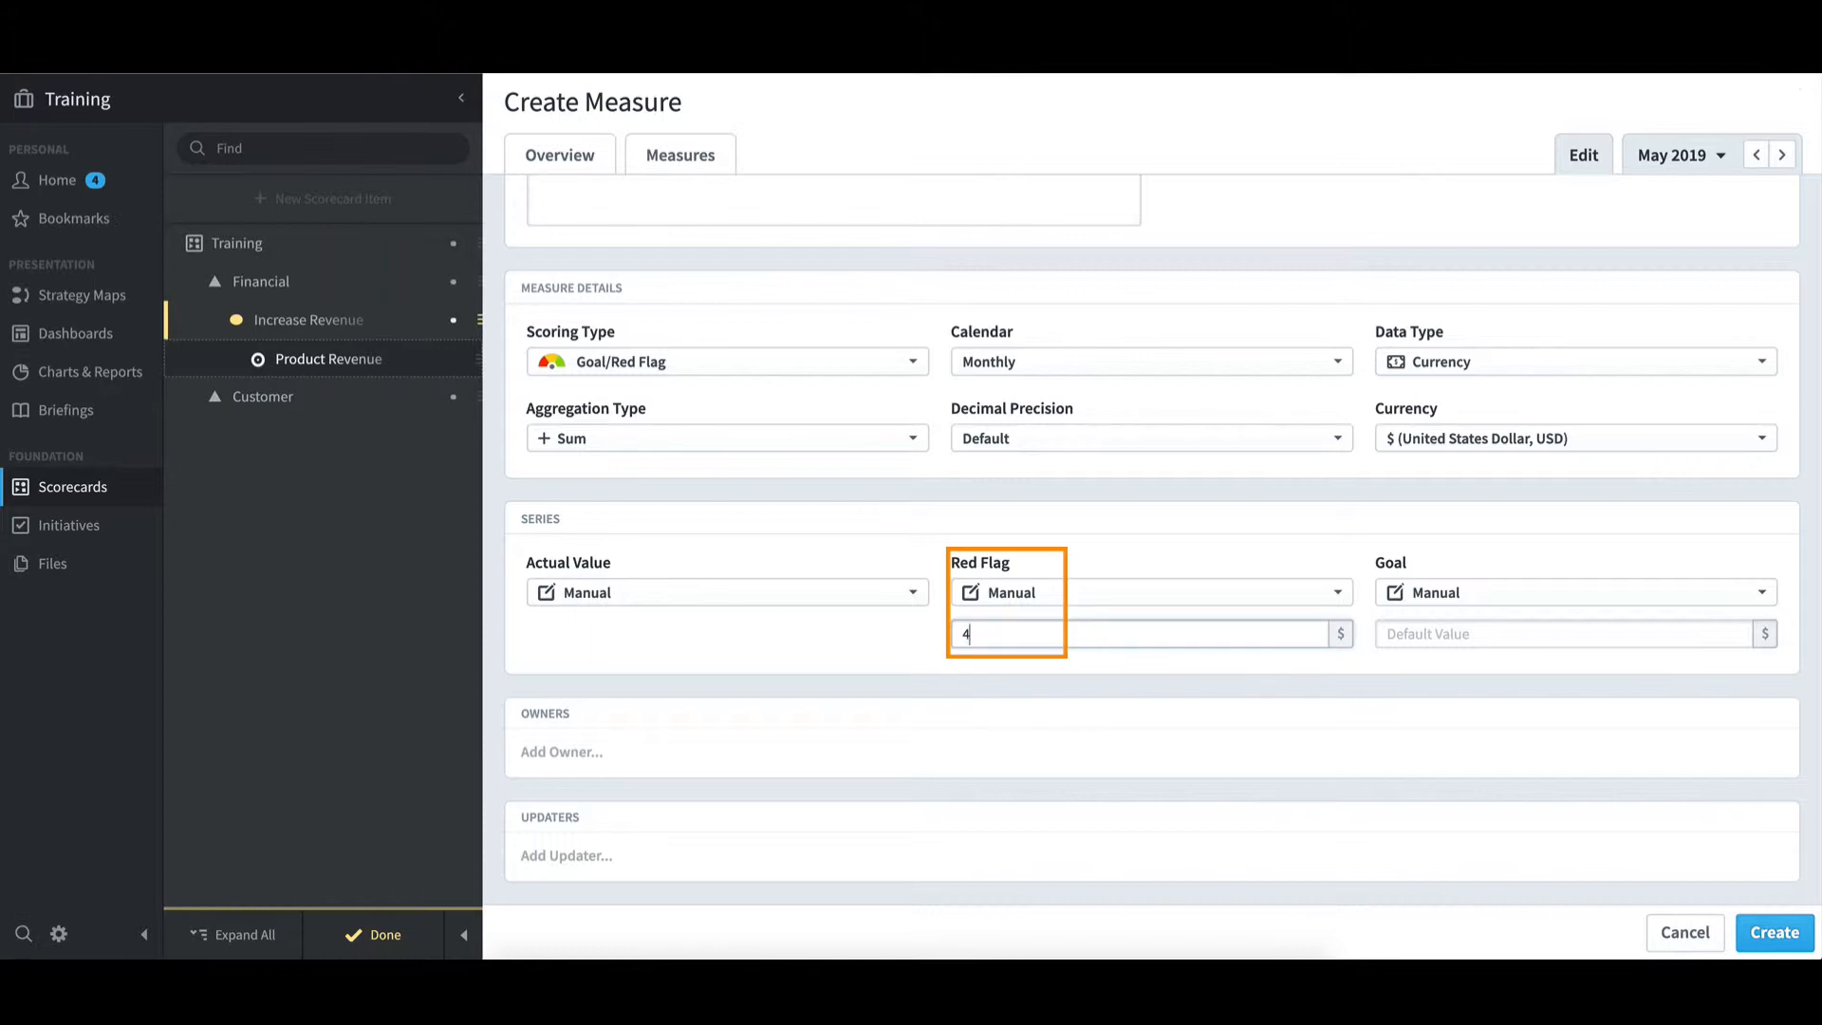
{"action": "type", "text": "40000"}
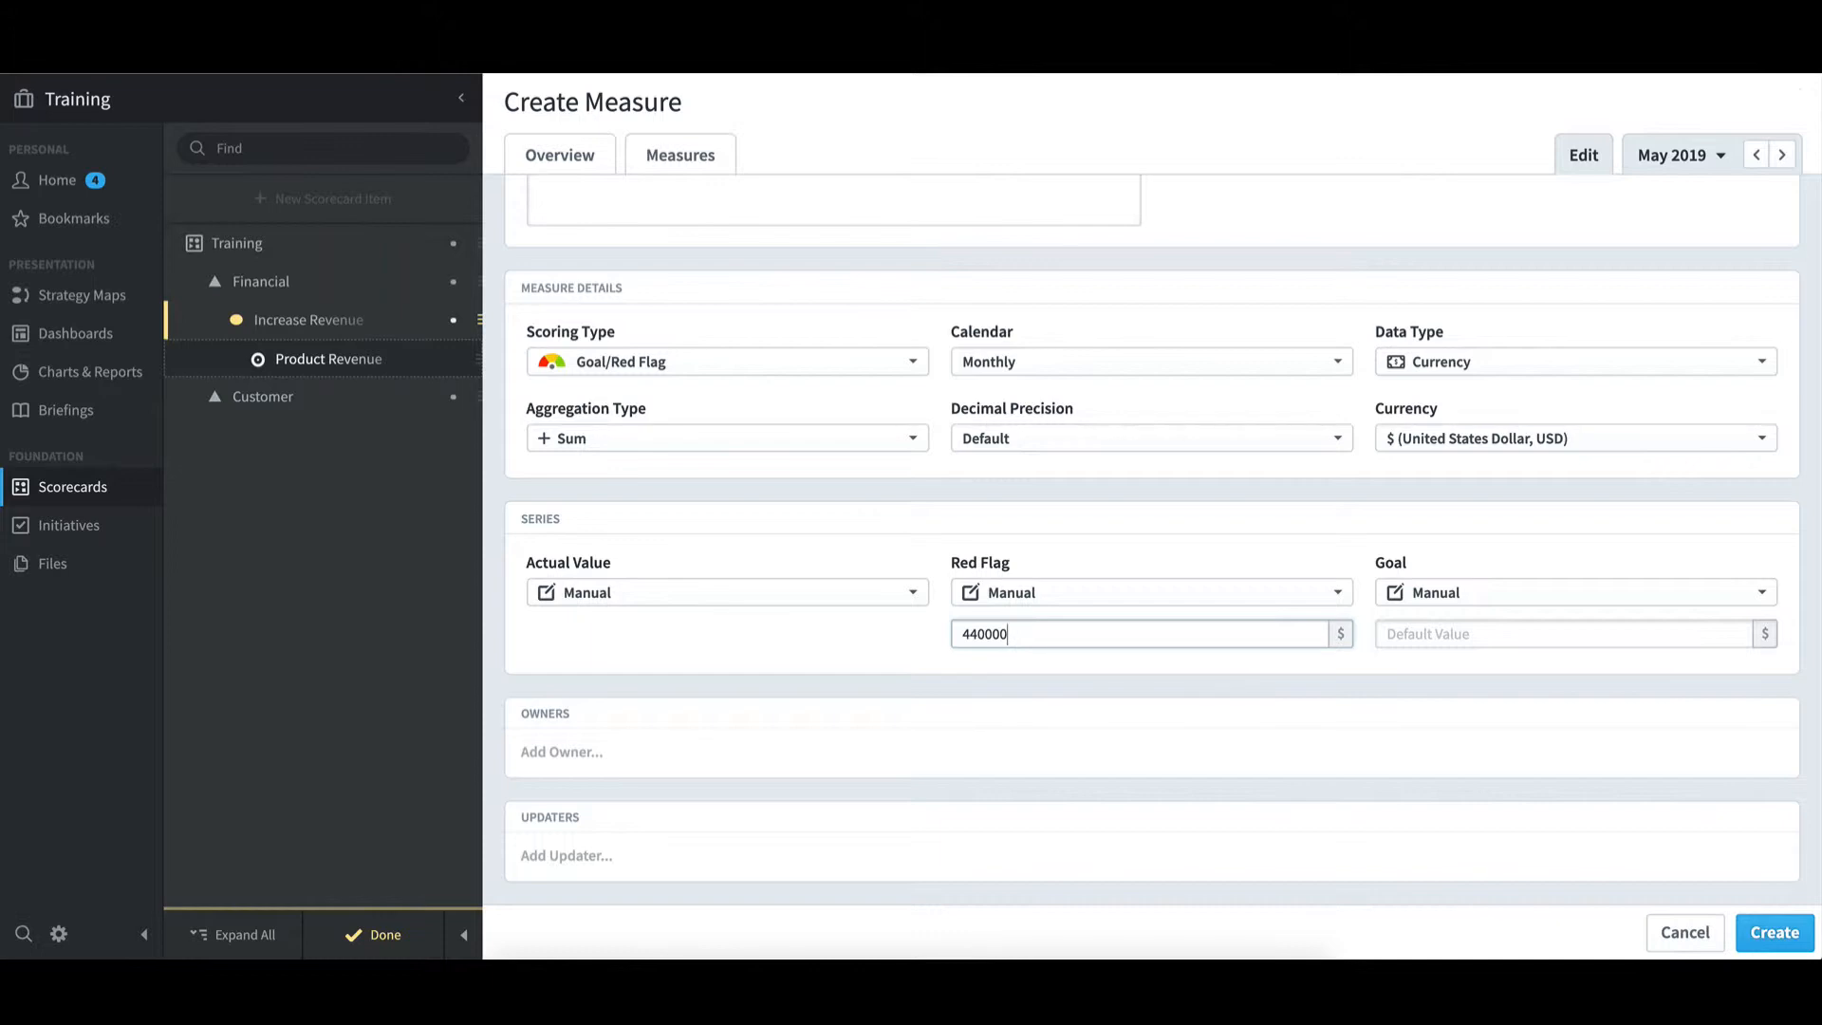
{"action": "left_click", "coordinate": [1444, 632]}
{"action": "type", "text": "470000"}
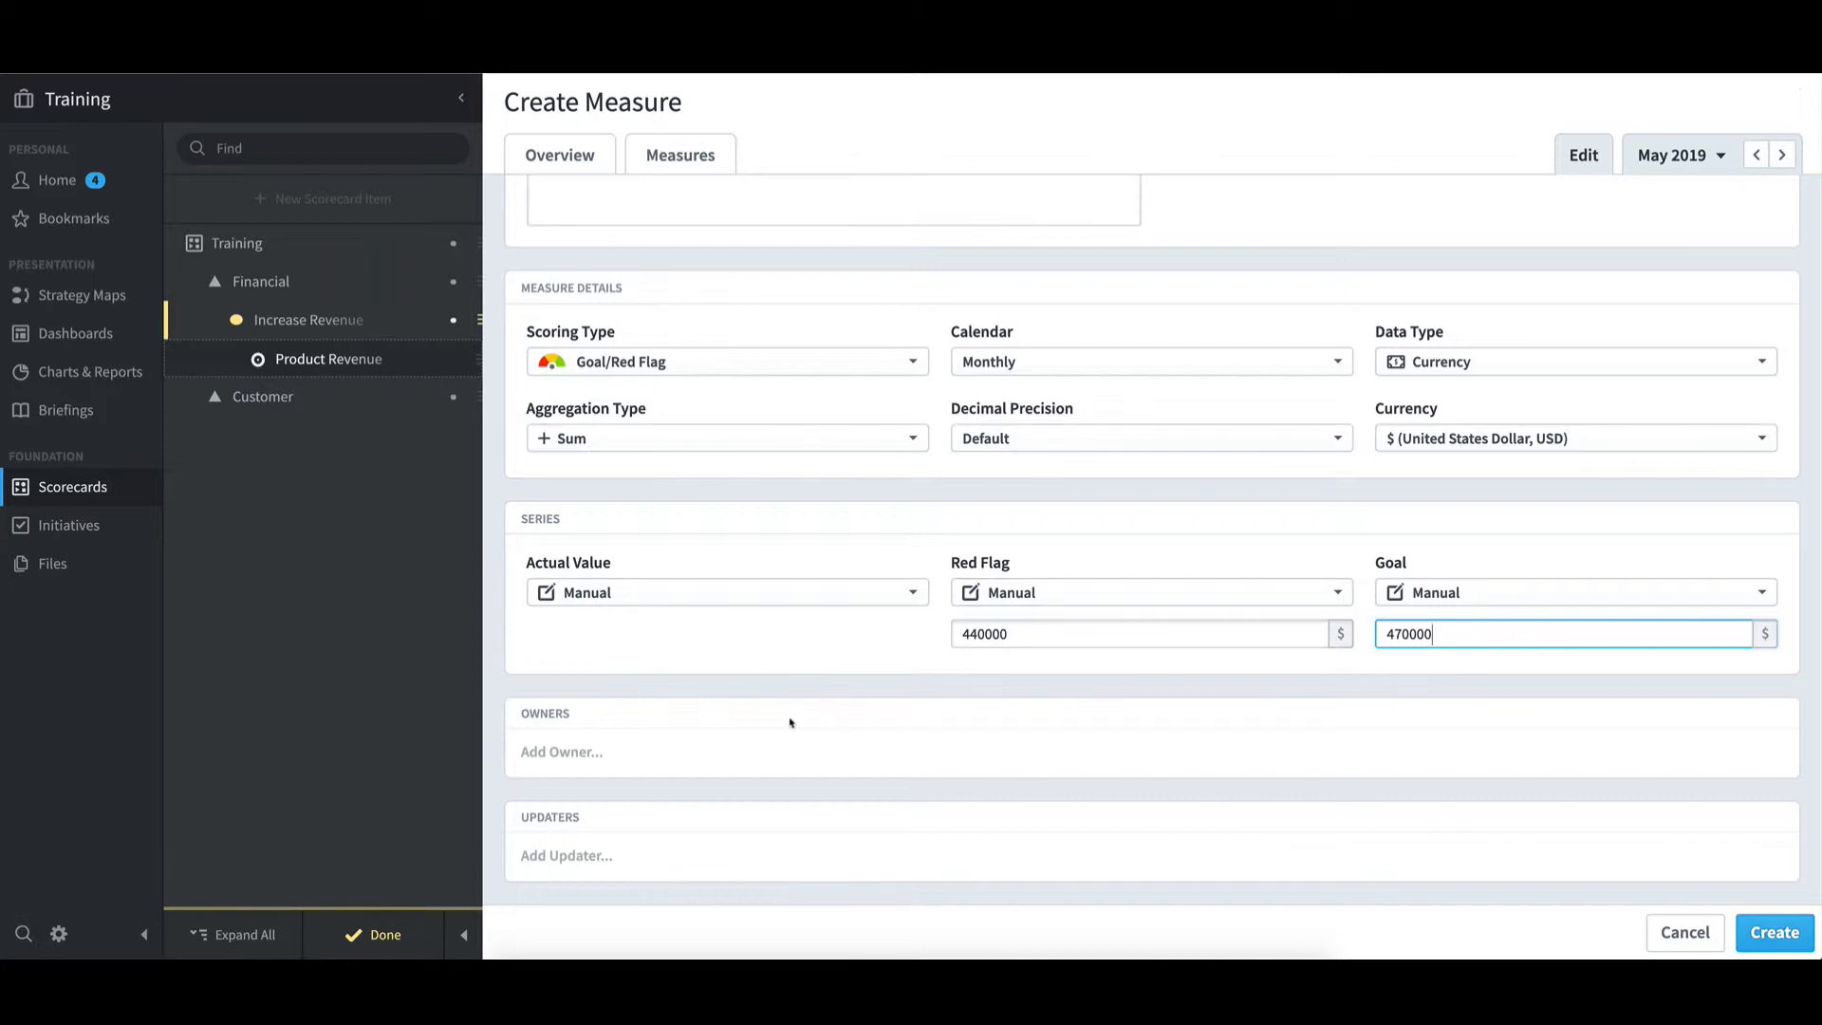
Step: Assign the same user as owner and updater of the Product Revenue measure and create it
{"action": "left_click", "coordinate": [746, 750]}
{"action": "type", "text": "fr"}
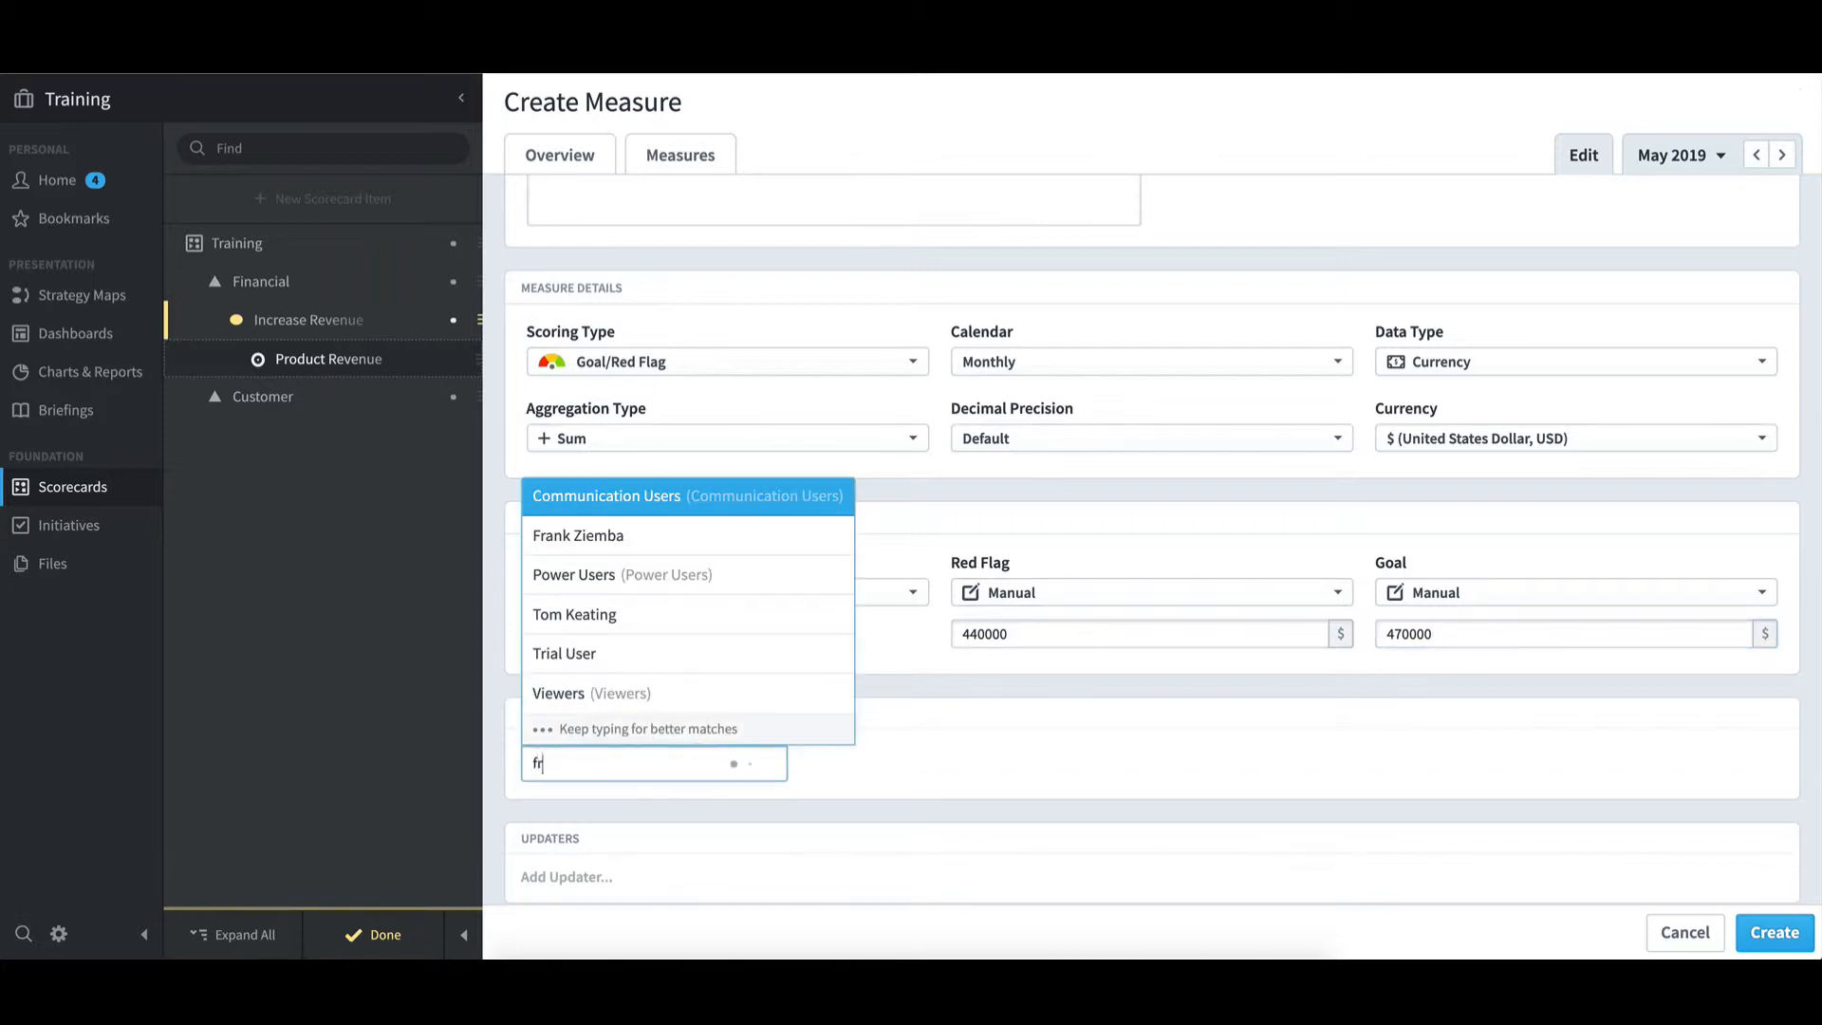
{"action": "type", "text": "ank"}
{"action": "left_click", "coordinate": [588, 797]}
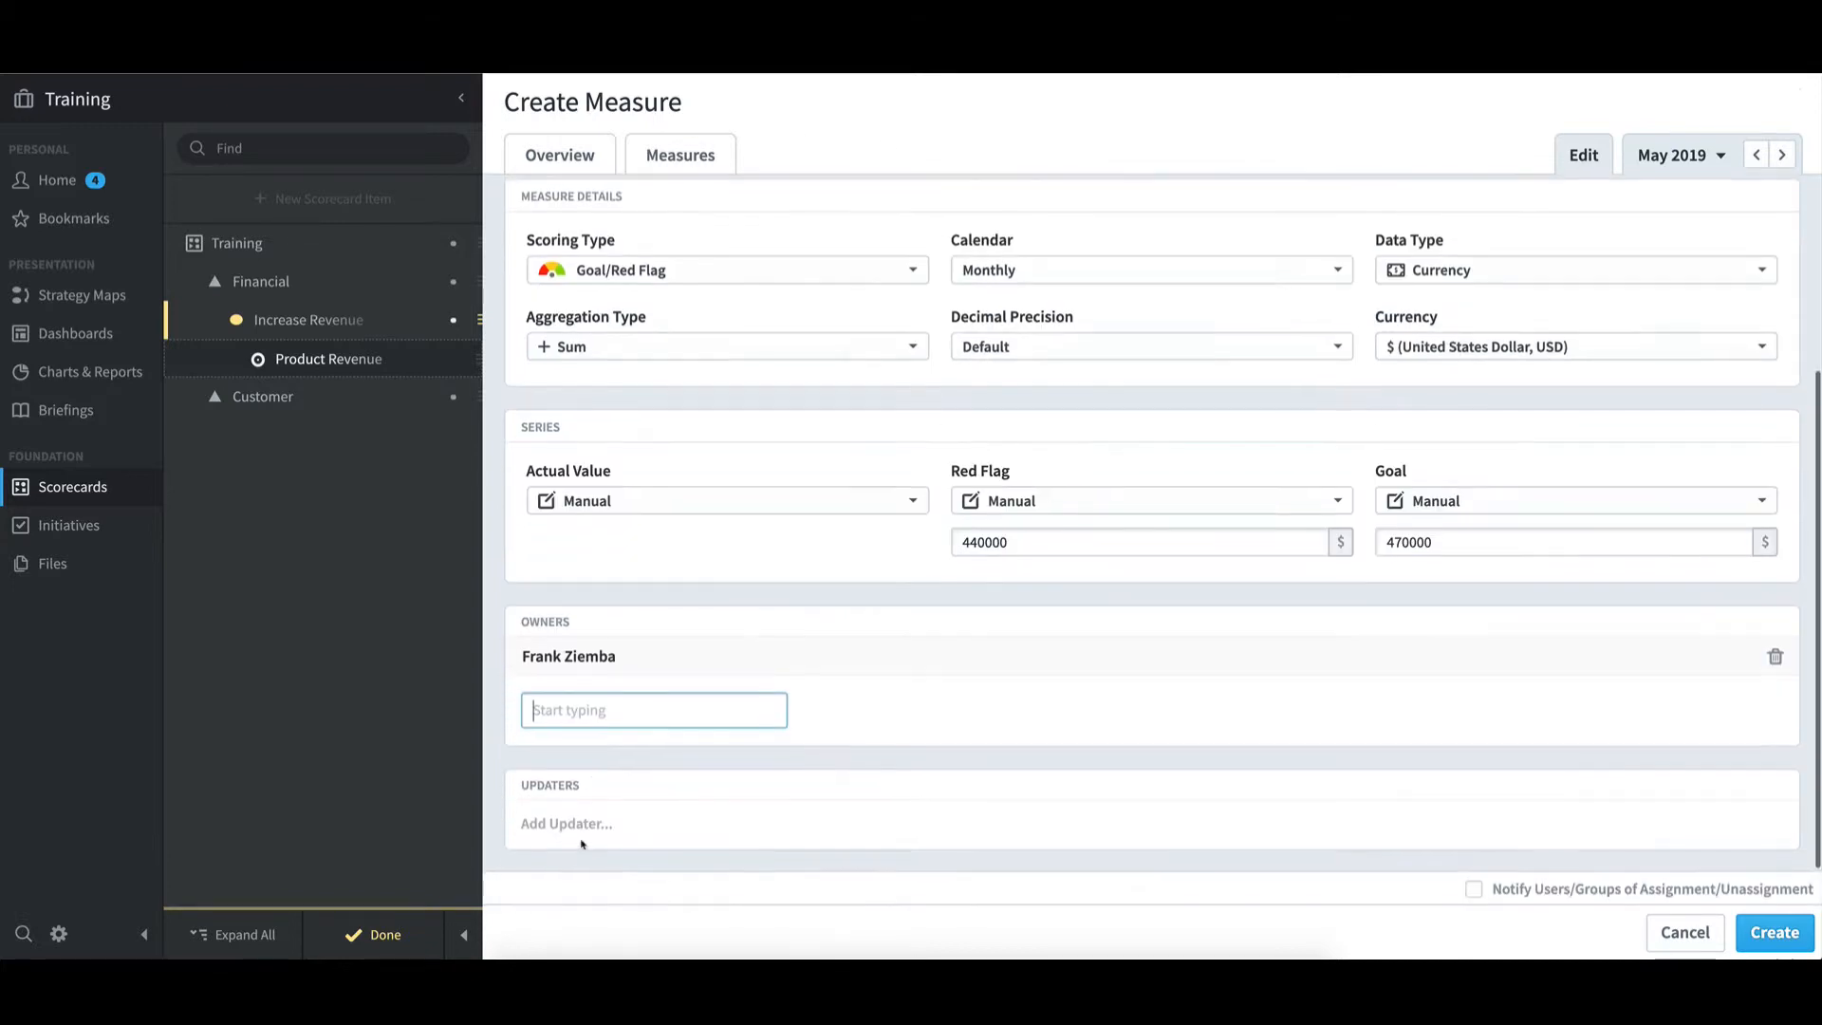
{"action": "left_click", "coordinate": [566, 818]}
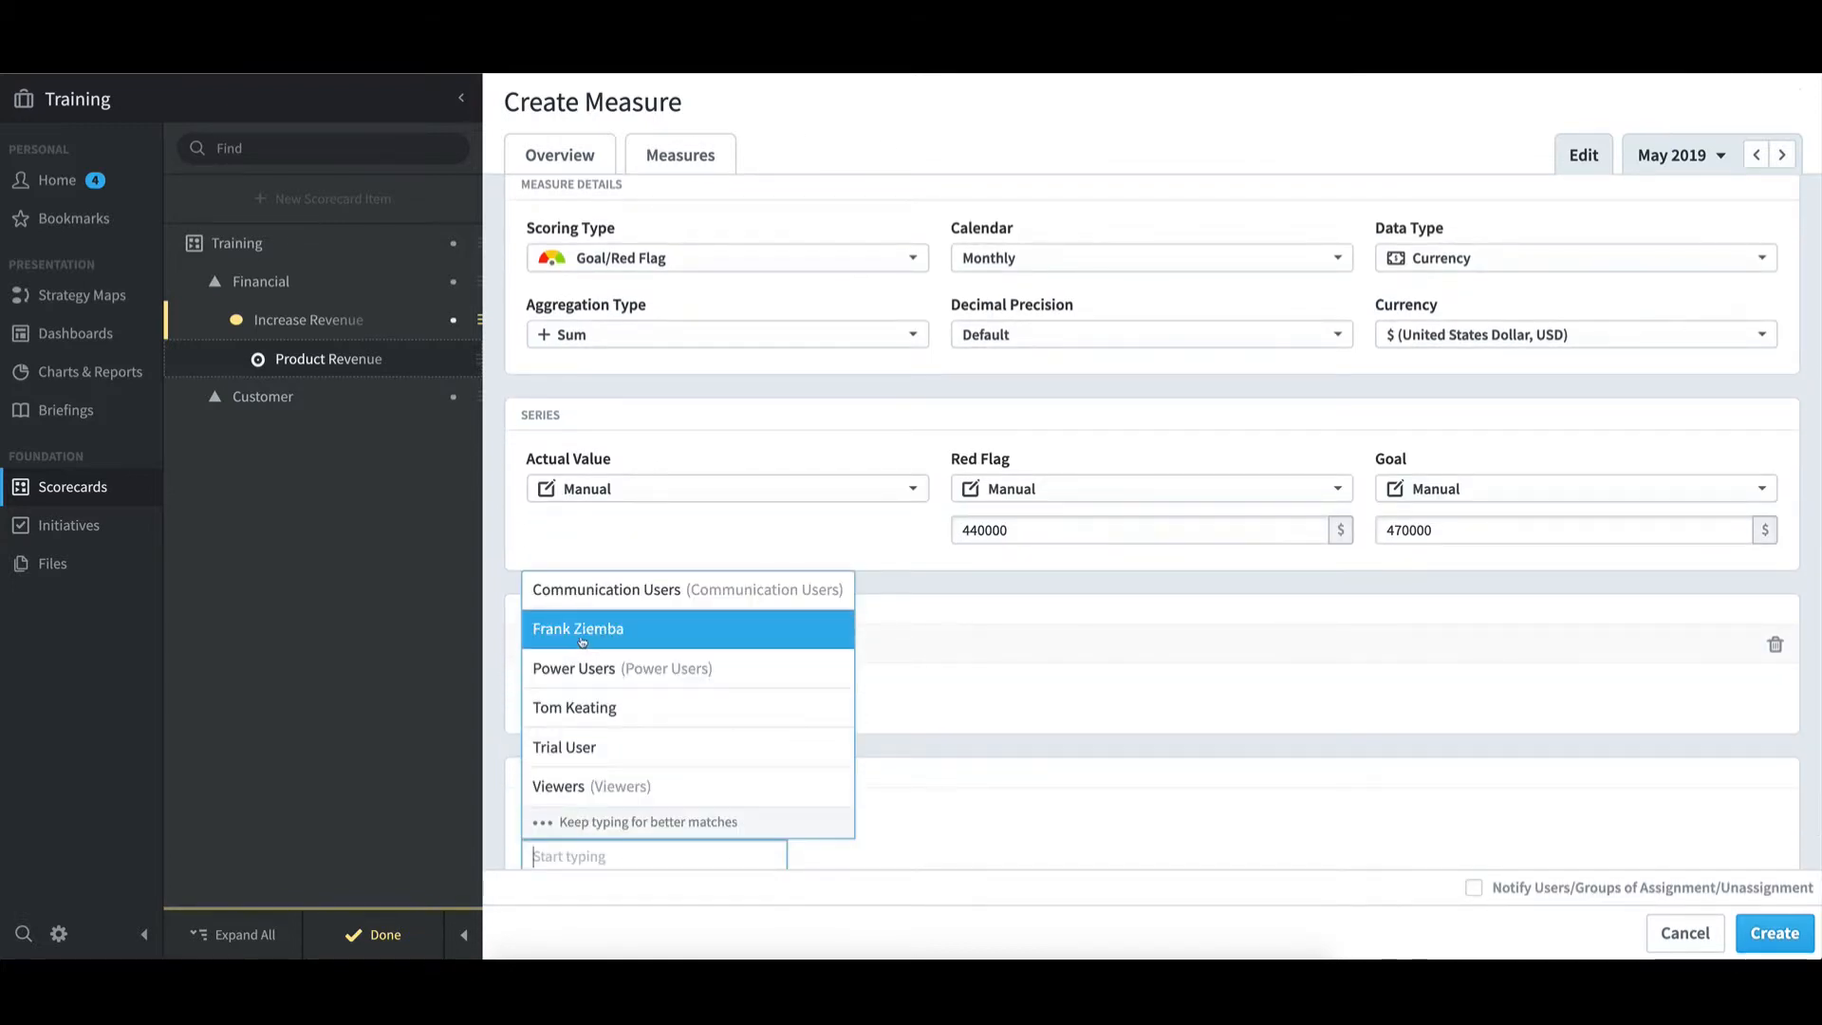
{"action": "left_click", "coordinate": [581, 630]}
{"action": "left_click", "coordinate": [997, 724]}
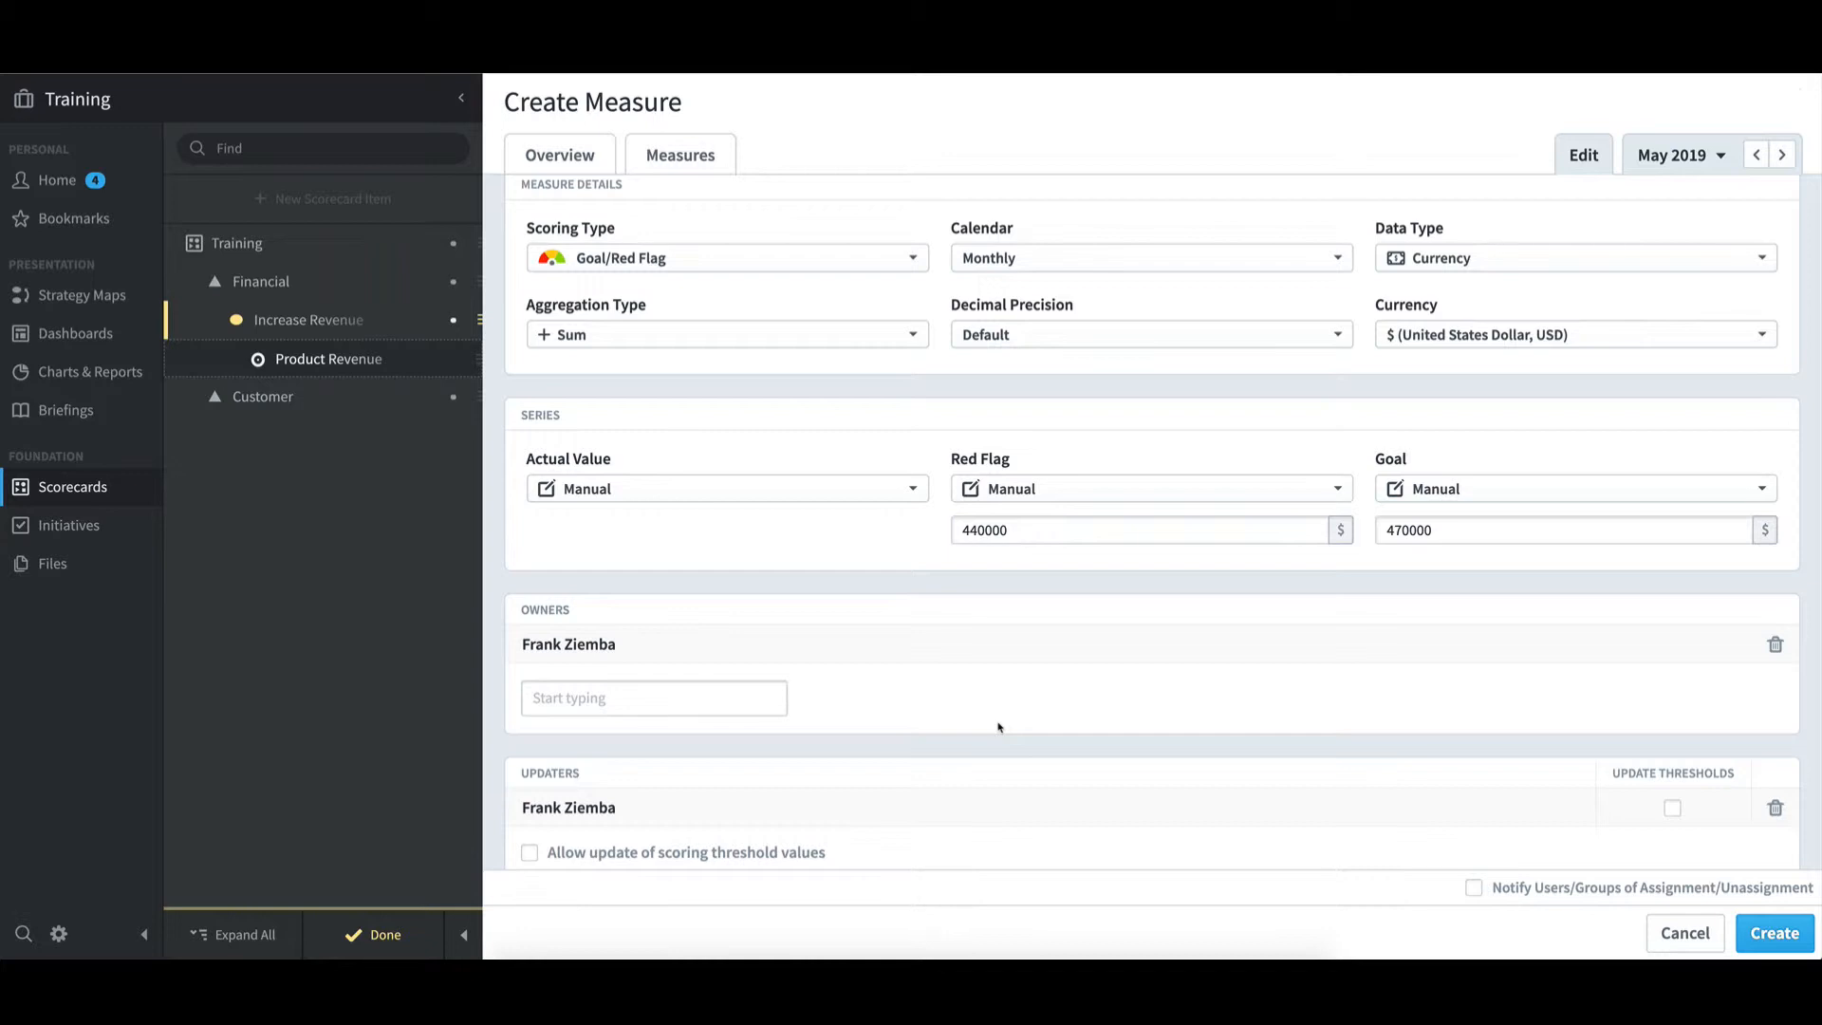
{"action": "scroll", "coordinate": [998, 727], "scroll_direction": "up", "scroll_amount": 3}
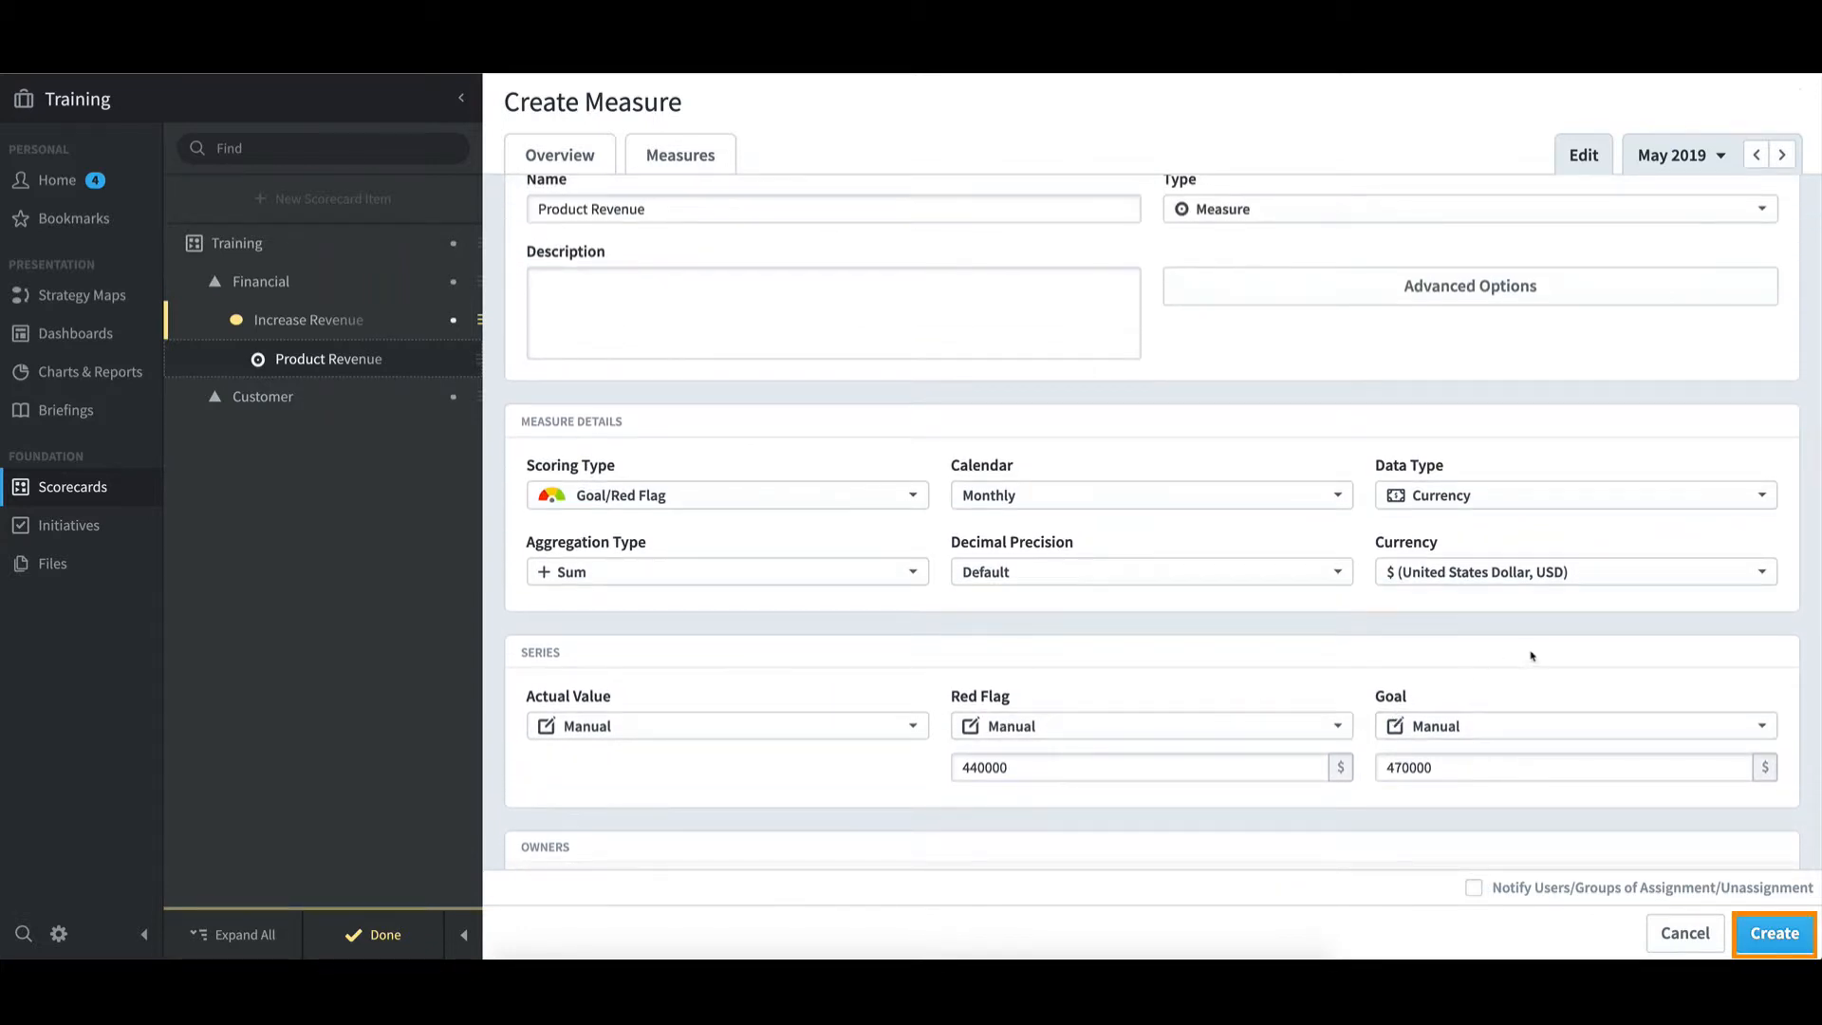
{"action": "left_click", "coordinate": [1774, 935]}
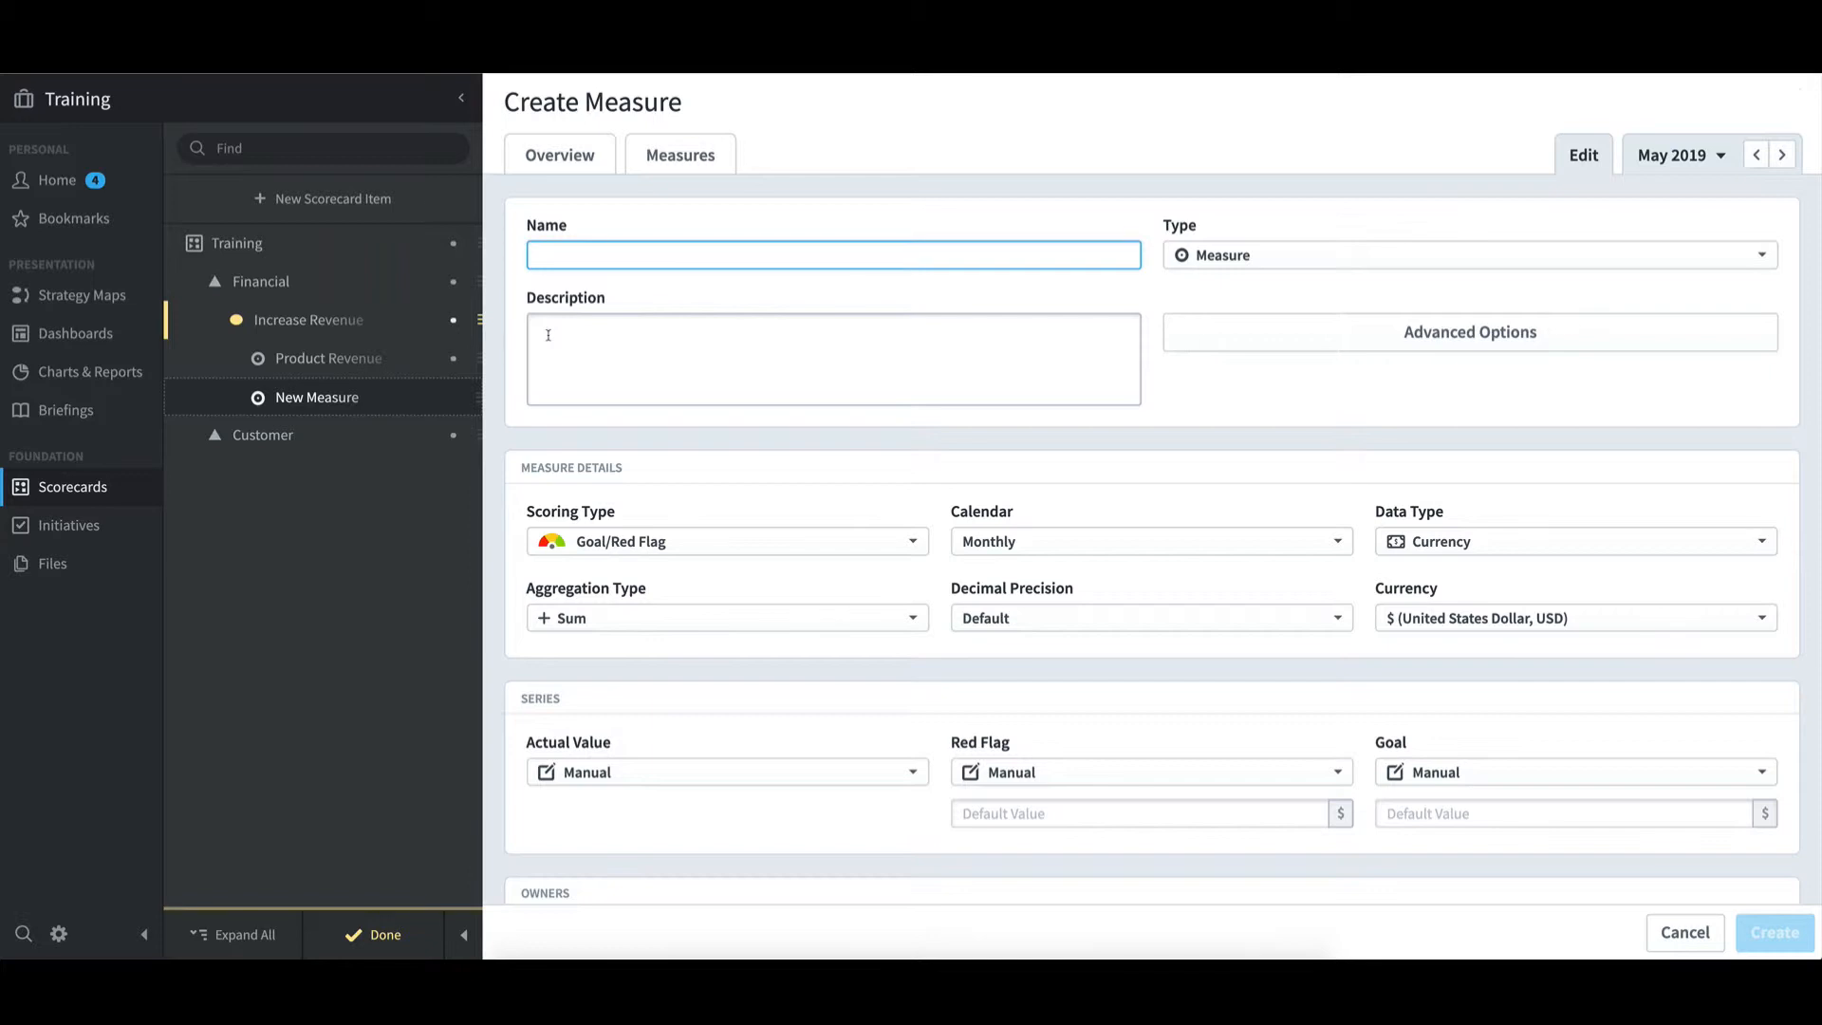
Step: Name the new measure Training Revenue and set its default red flag value to 200000 and default goal value to 220000
{"action": "type", "text": "Training"}
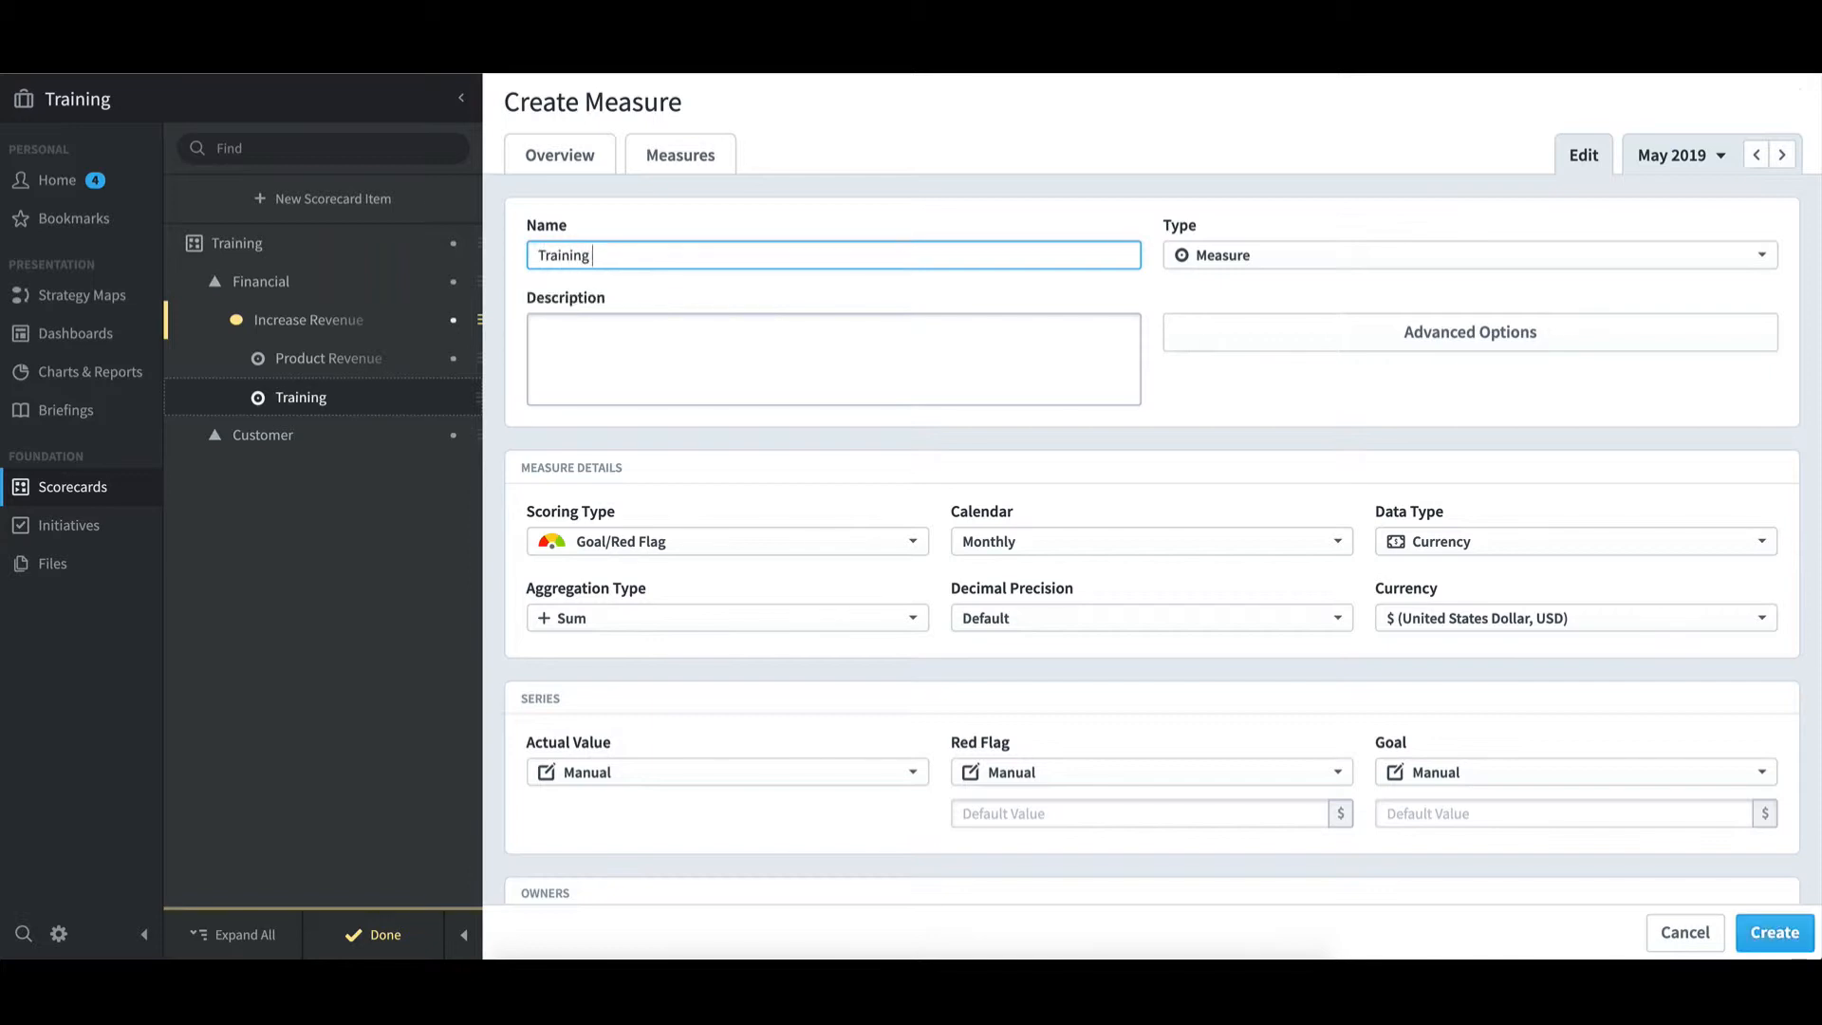
{"action": "type", "text": " Revenue"}
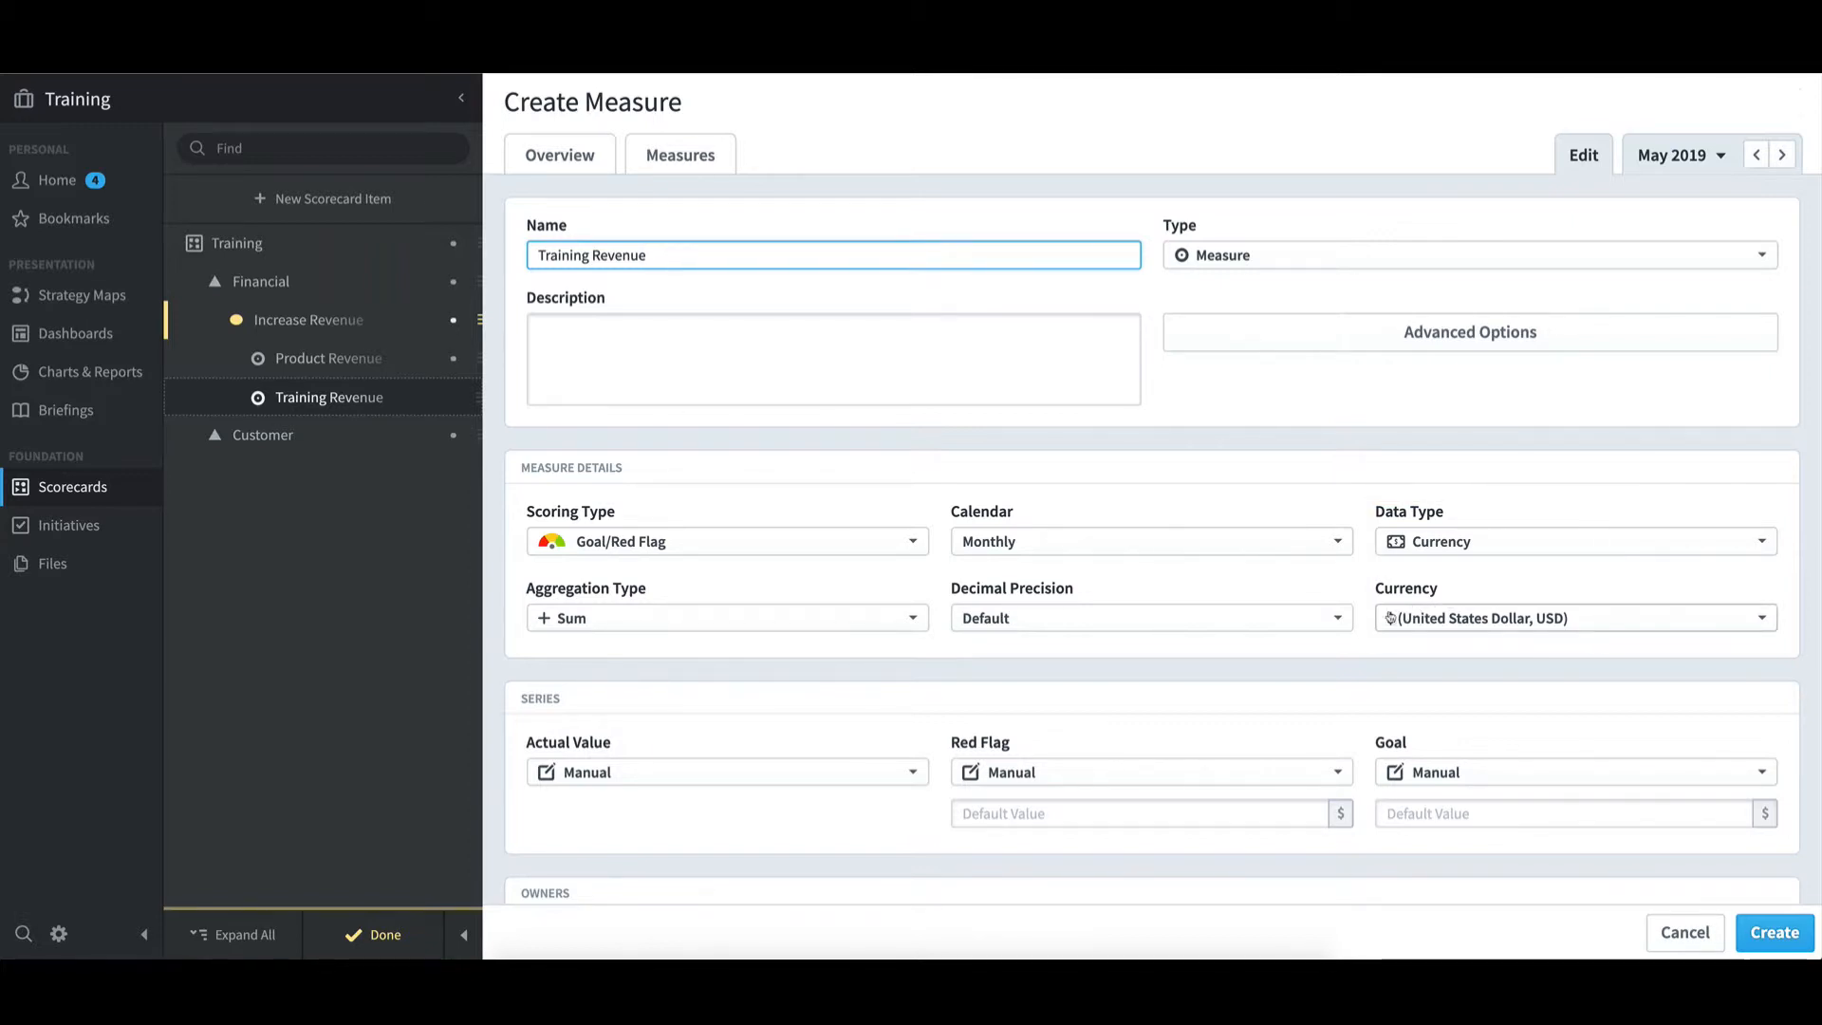
{"action": "left_click", "coordinate": [1000, 813]}
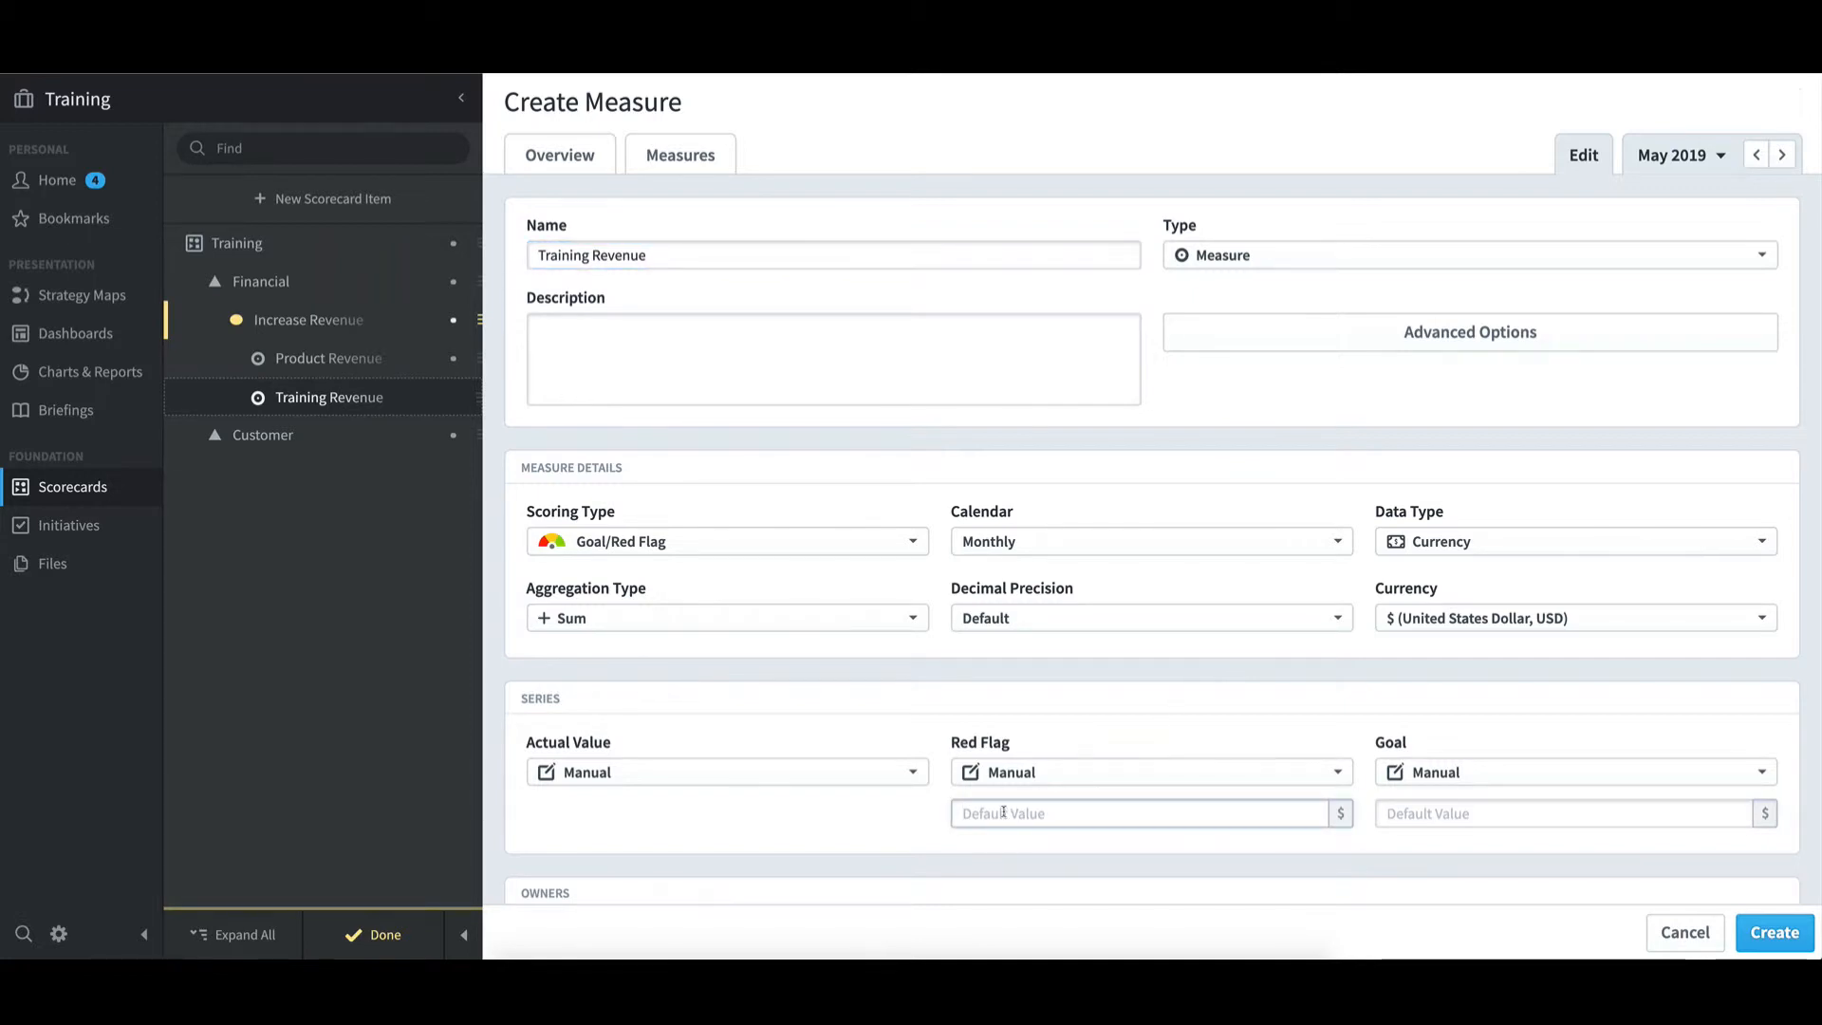
{"action": "type", "text": "200000"}
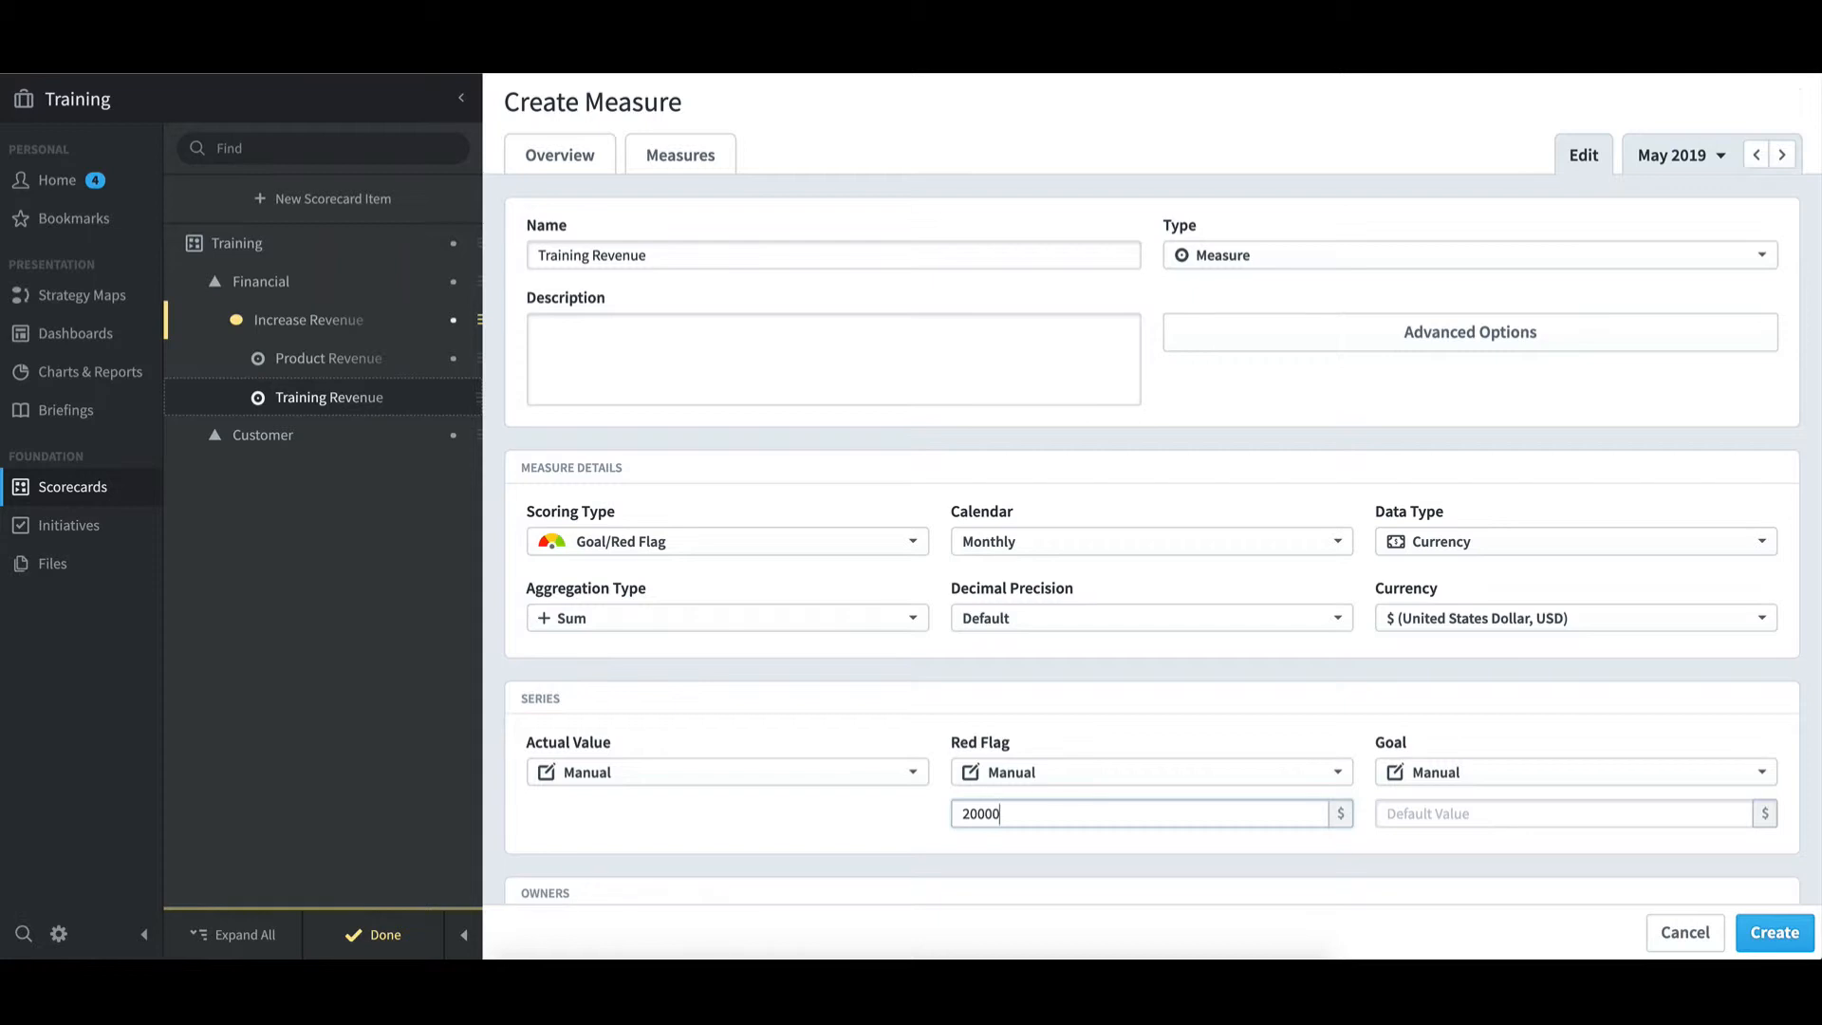
{"action": "left_click", "coordinate": [1404, 816]}
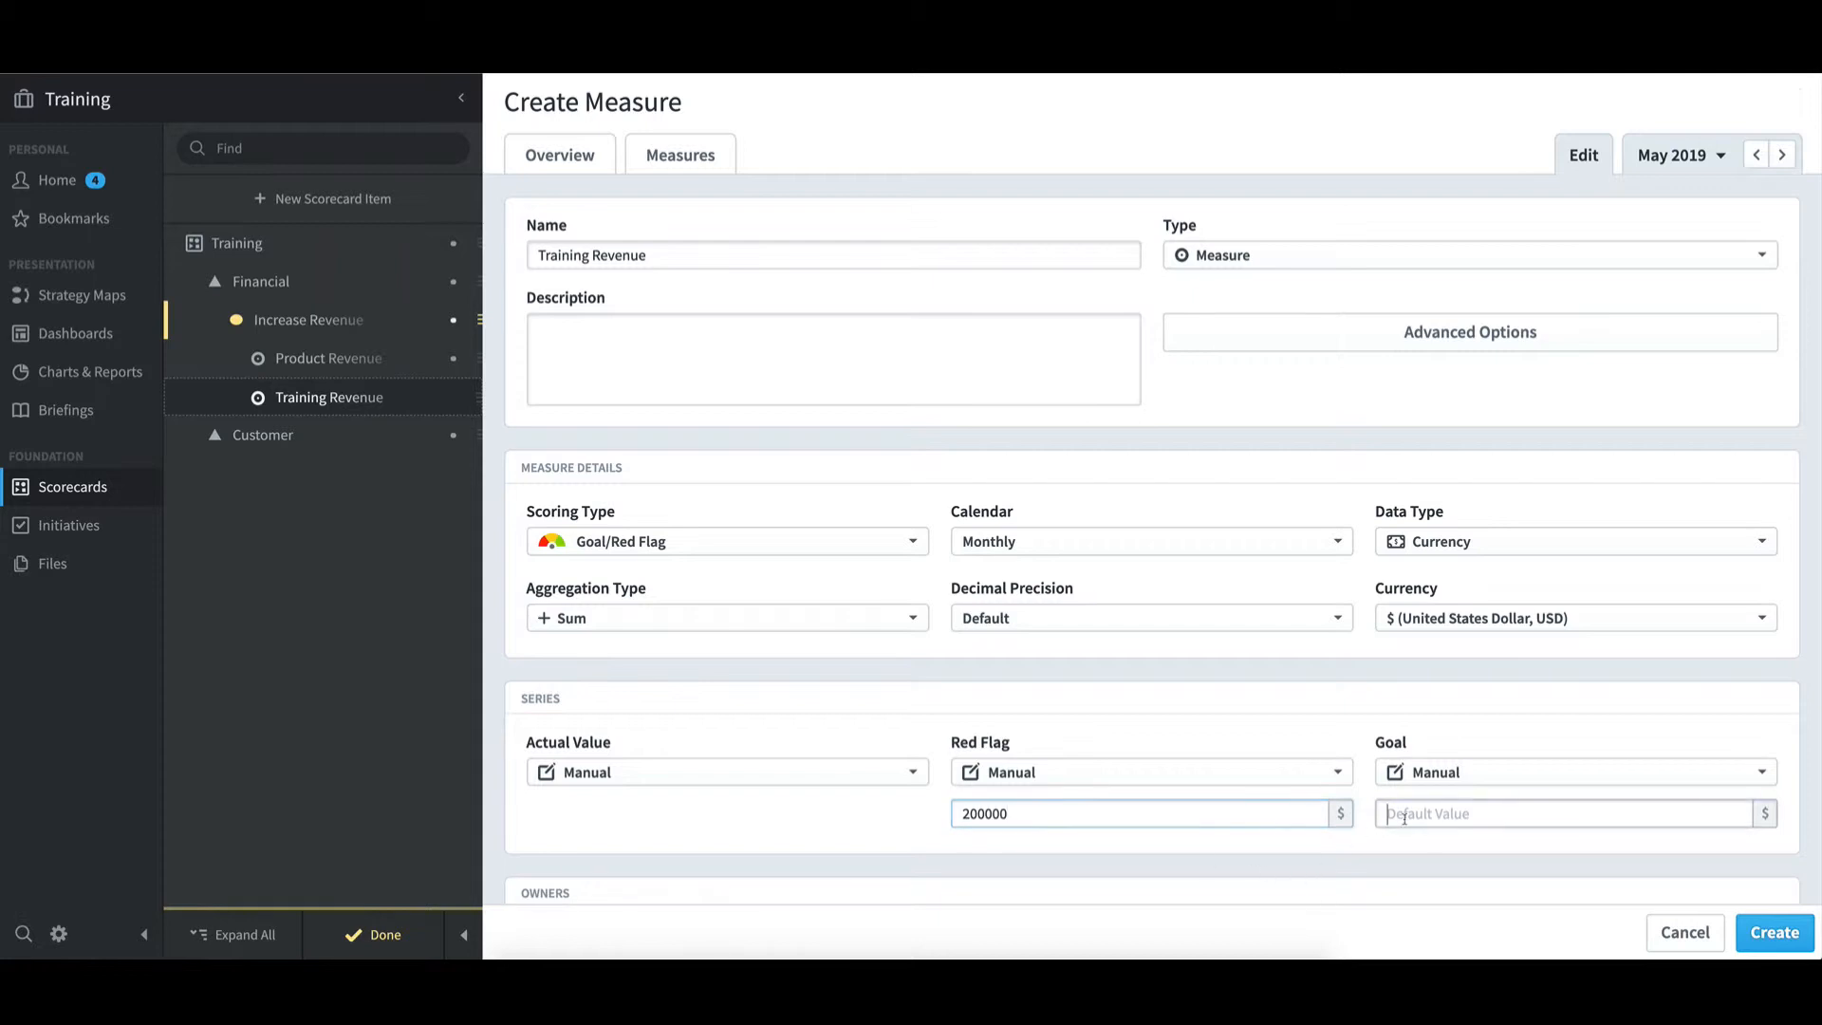
{"action": "type", "text": "2"}
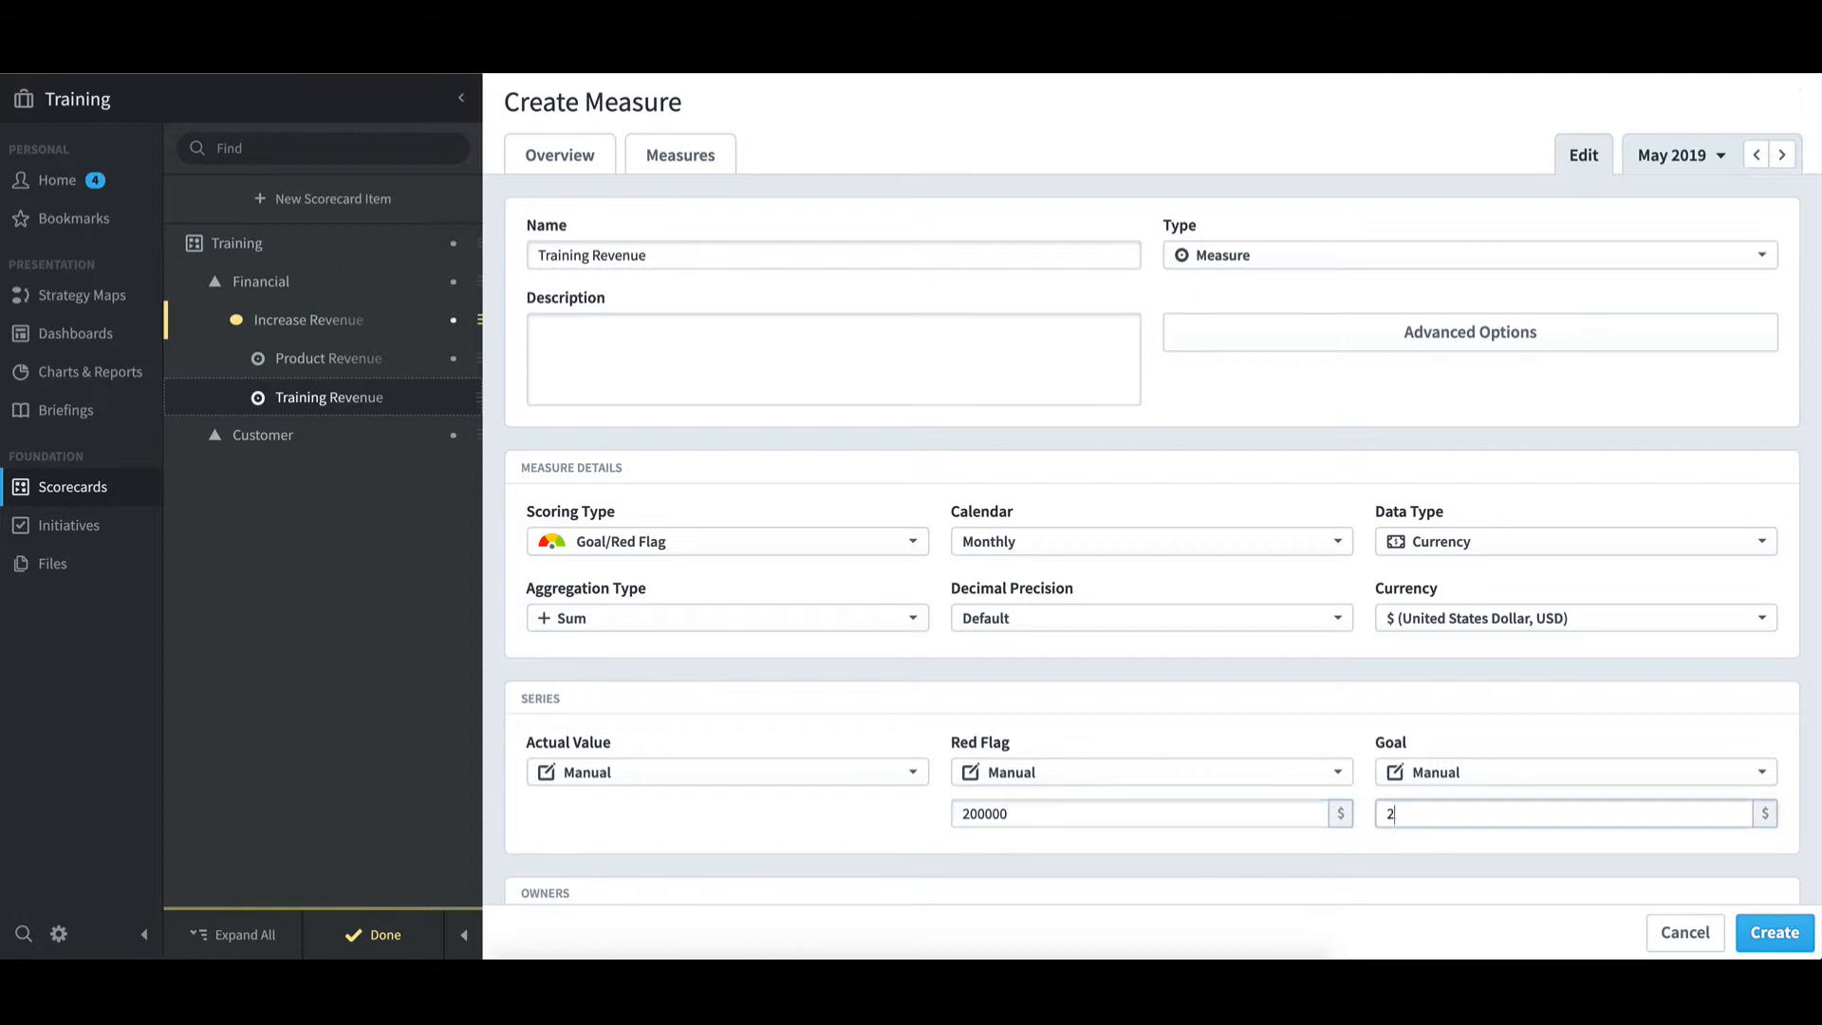
{"action": "type", "text": "20000"}
Step: Assign the same user as owner and updater of the Training Revenue measure and create it
{"action": "scroll", "coordinate": [1427, 813], "scroll_direction": "down", "scroll_amount": 2}
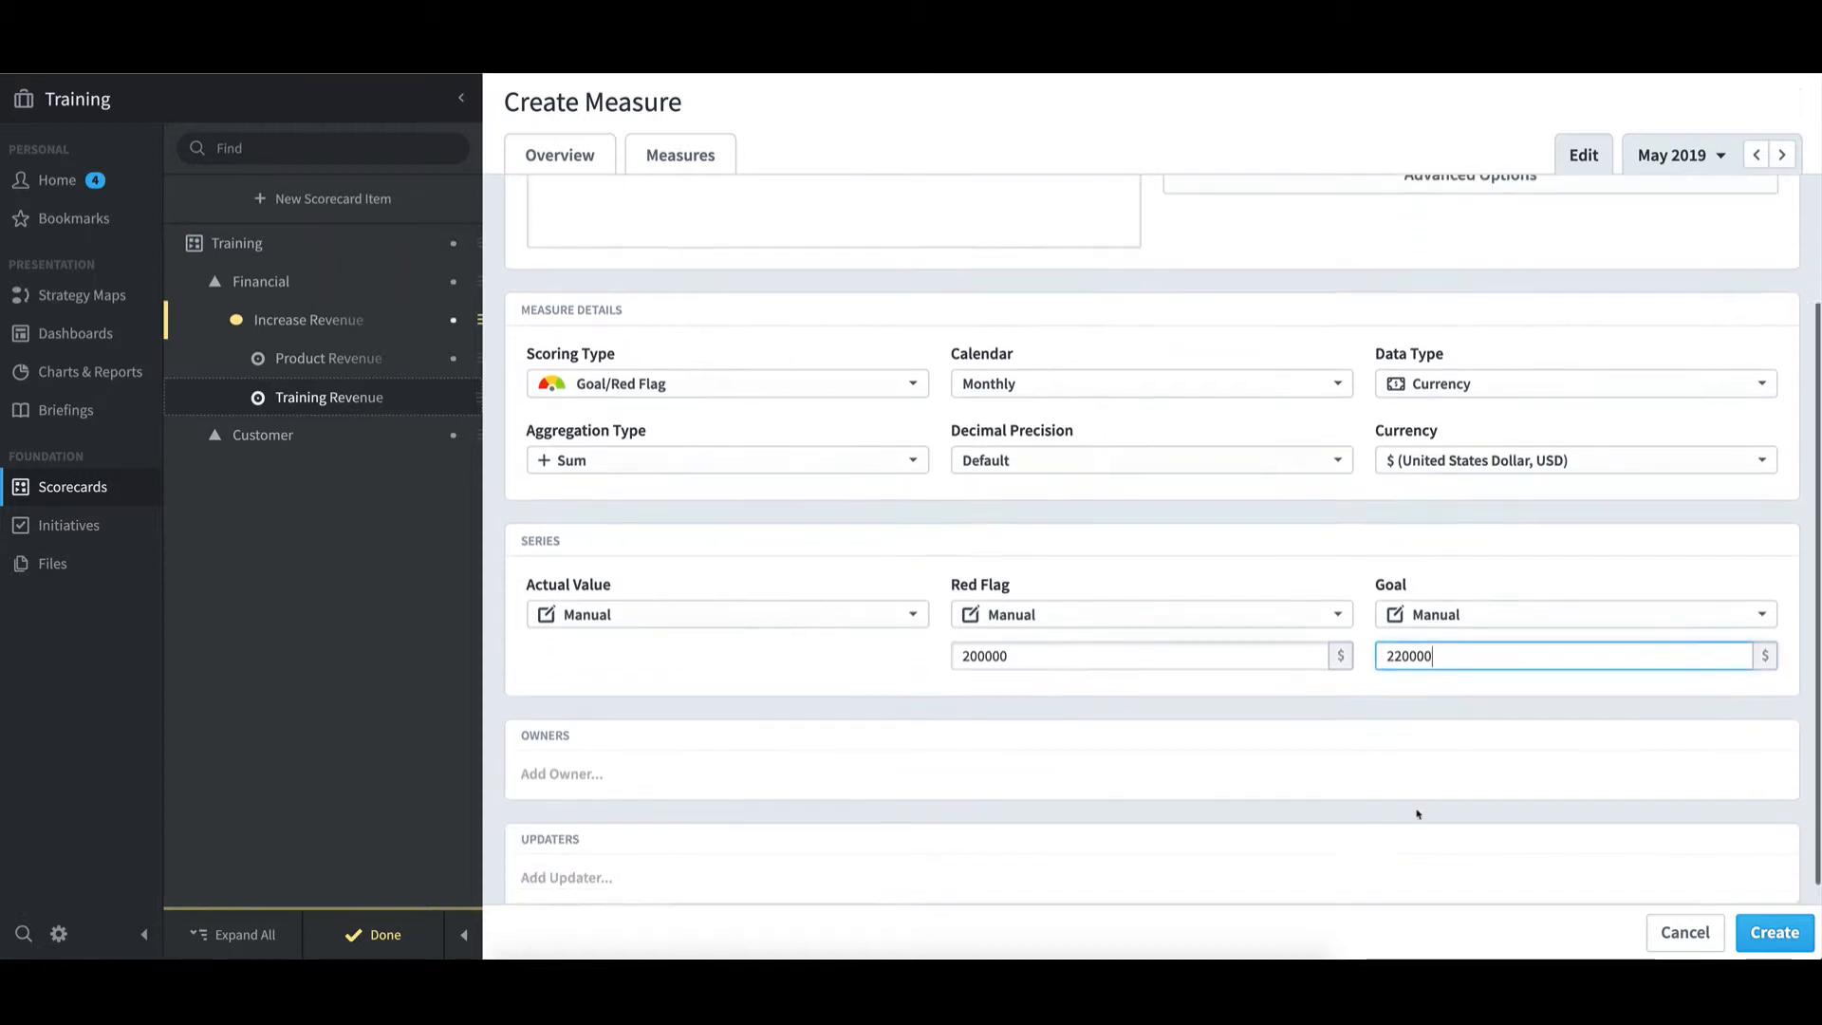
{"action": "left_click", "coordinate": [607, 756]}
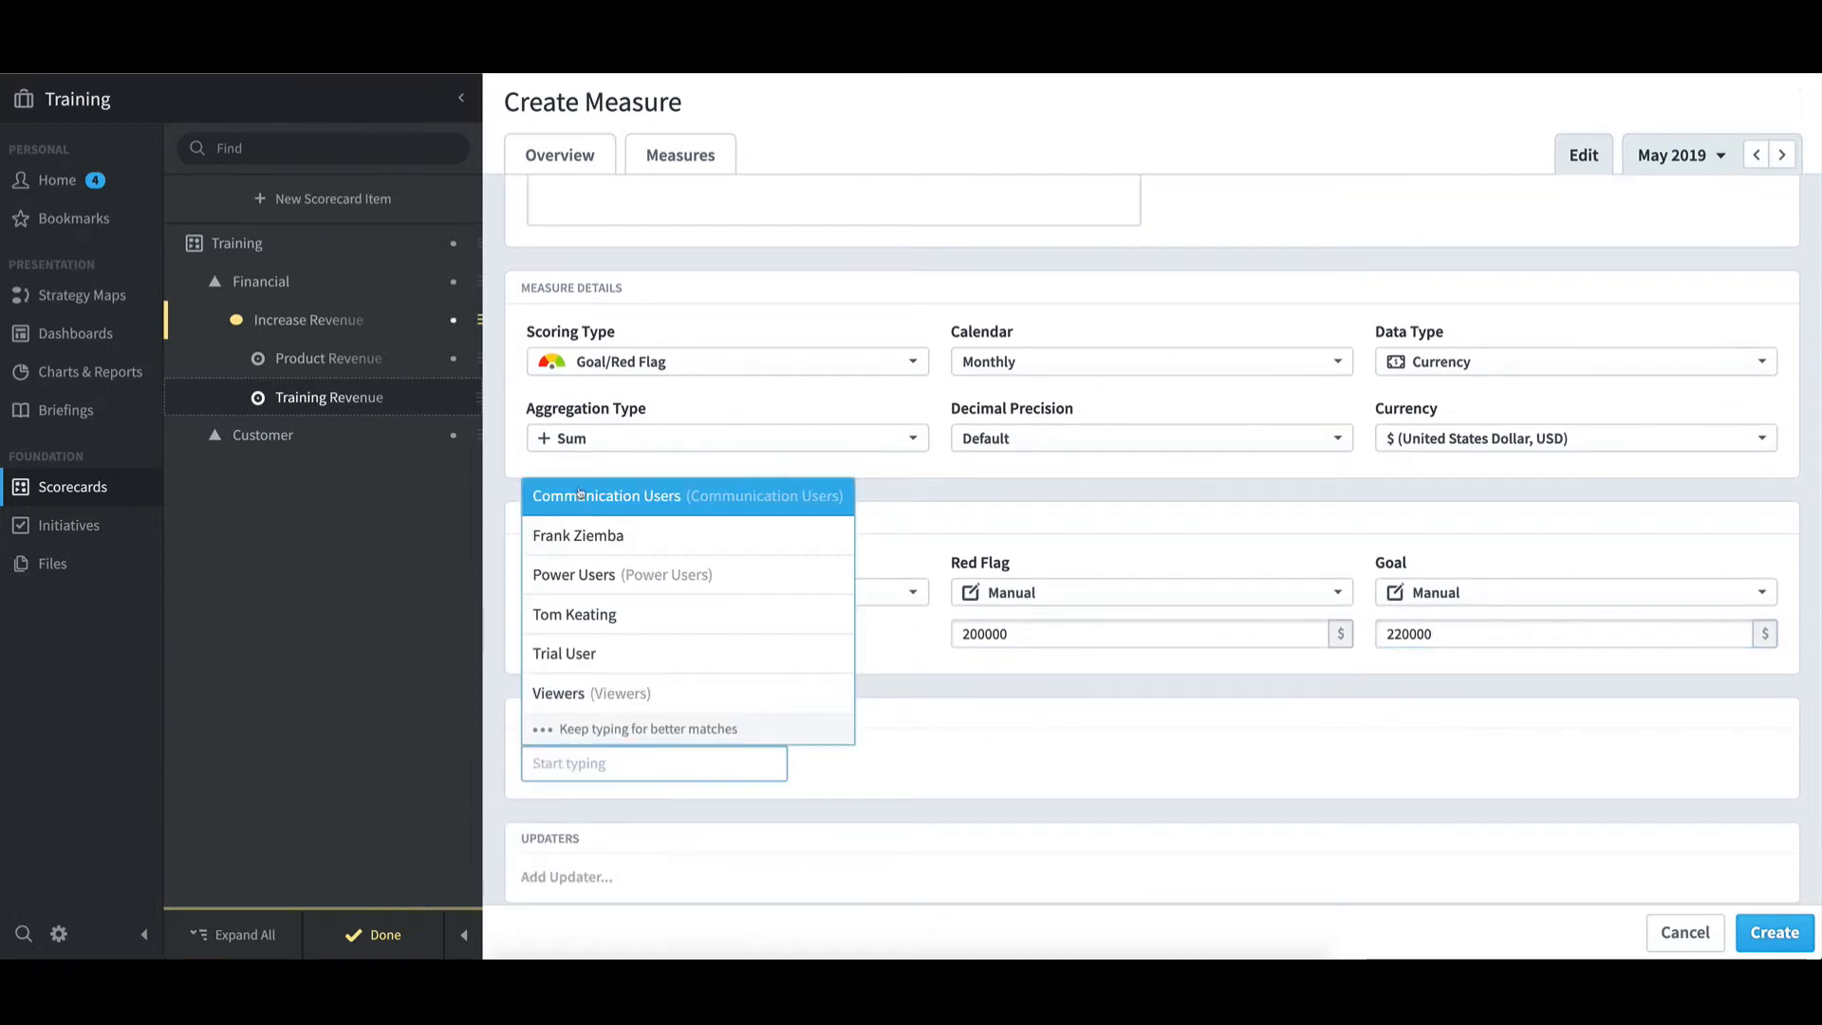
{"action": "left_click", "coordinate": [581, 534]}
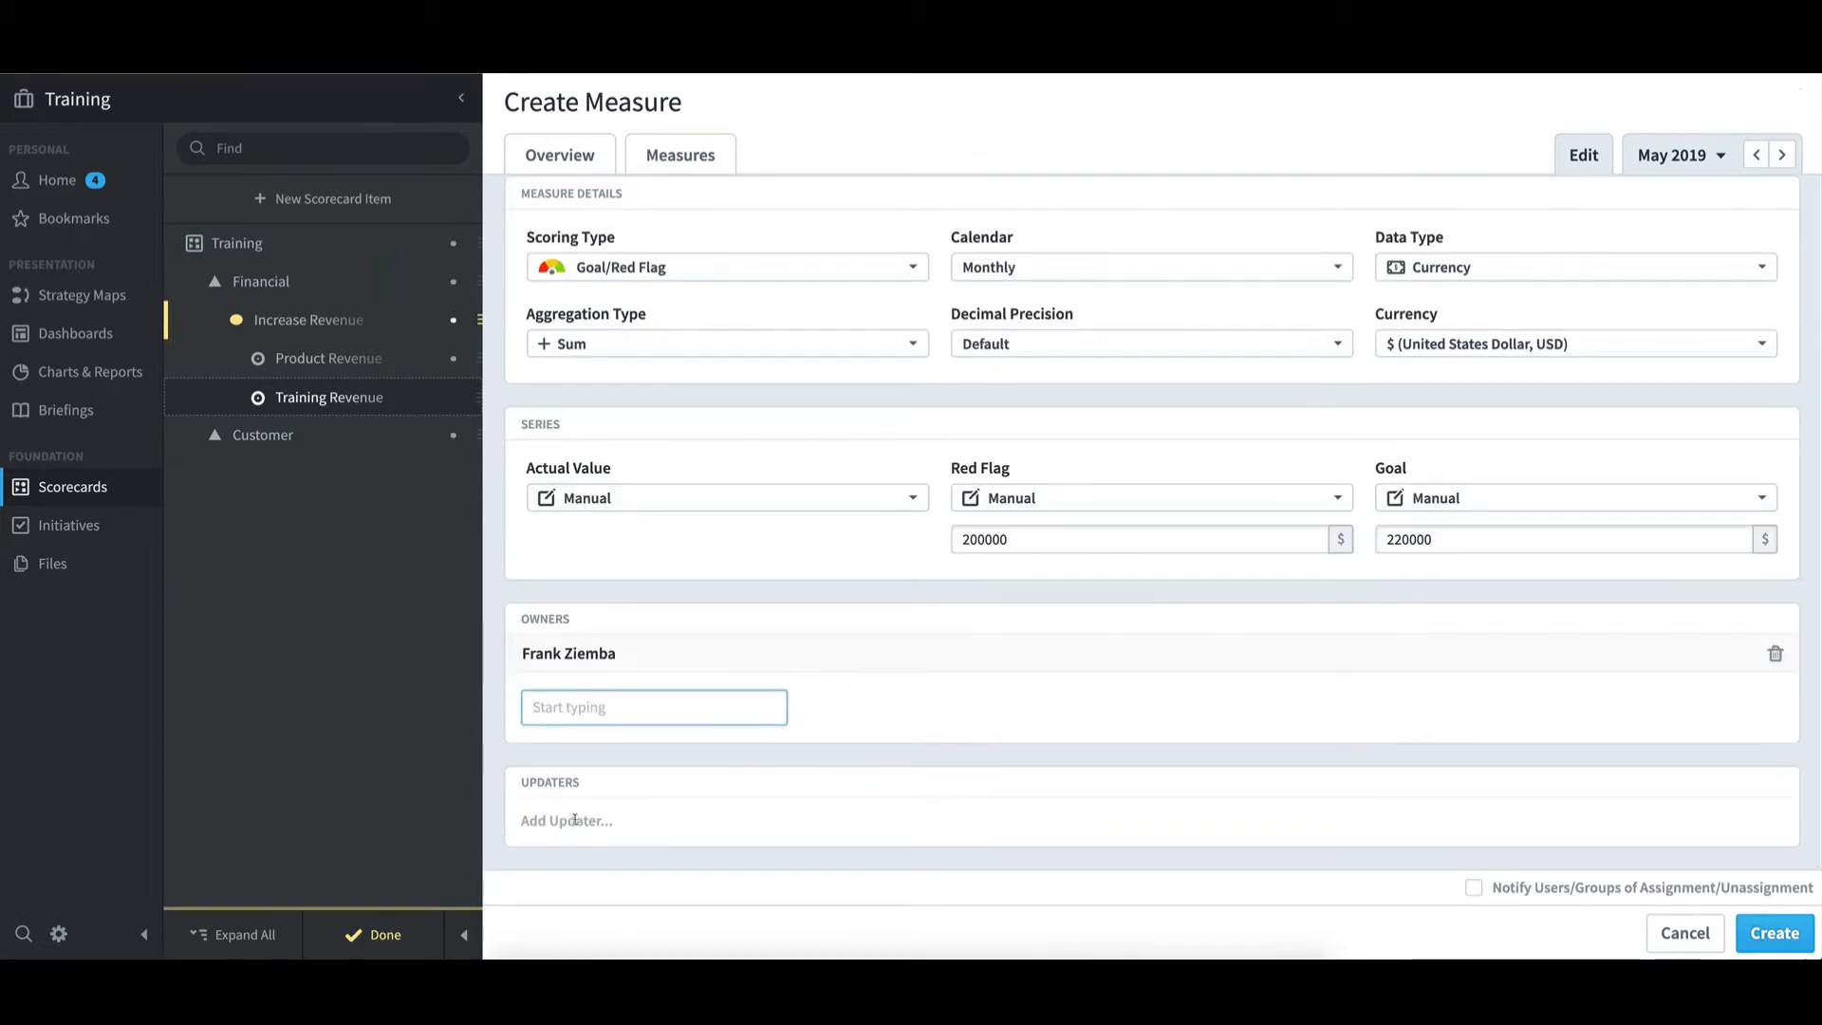
{"action": "left_click", "coordinate": [581, 820]}
{"action": "left_click", "coordinate": [587, 641]}
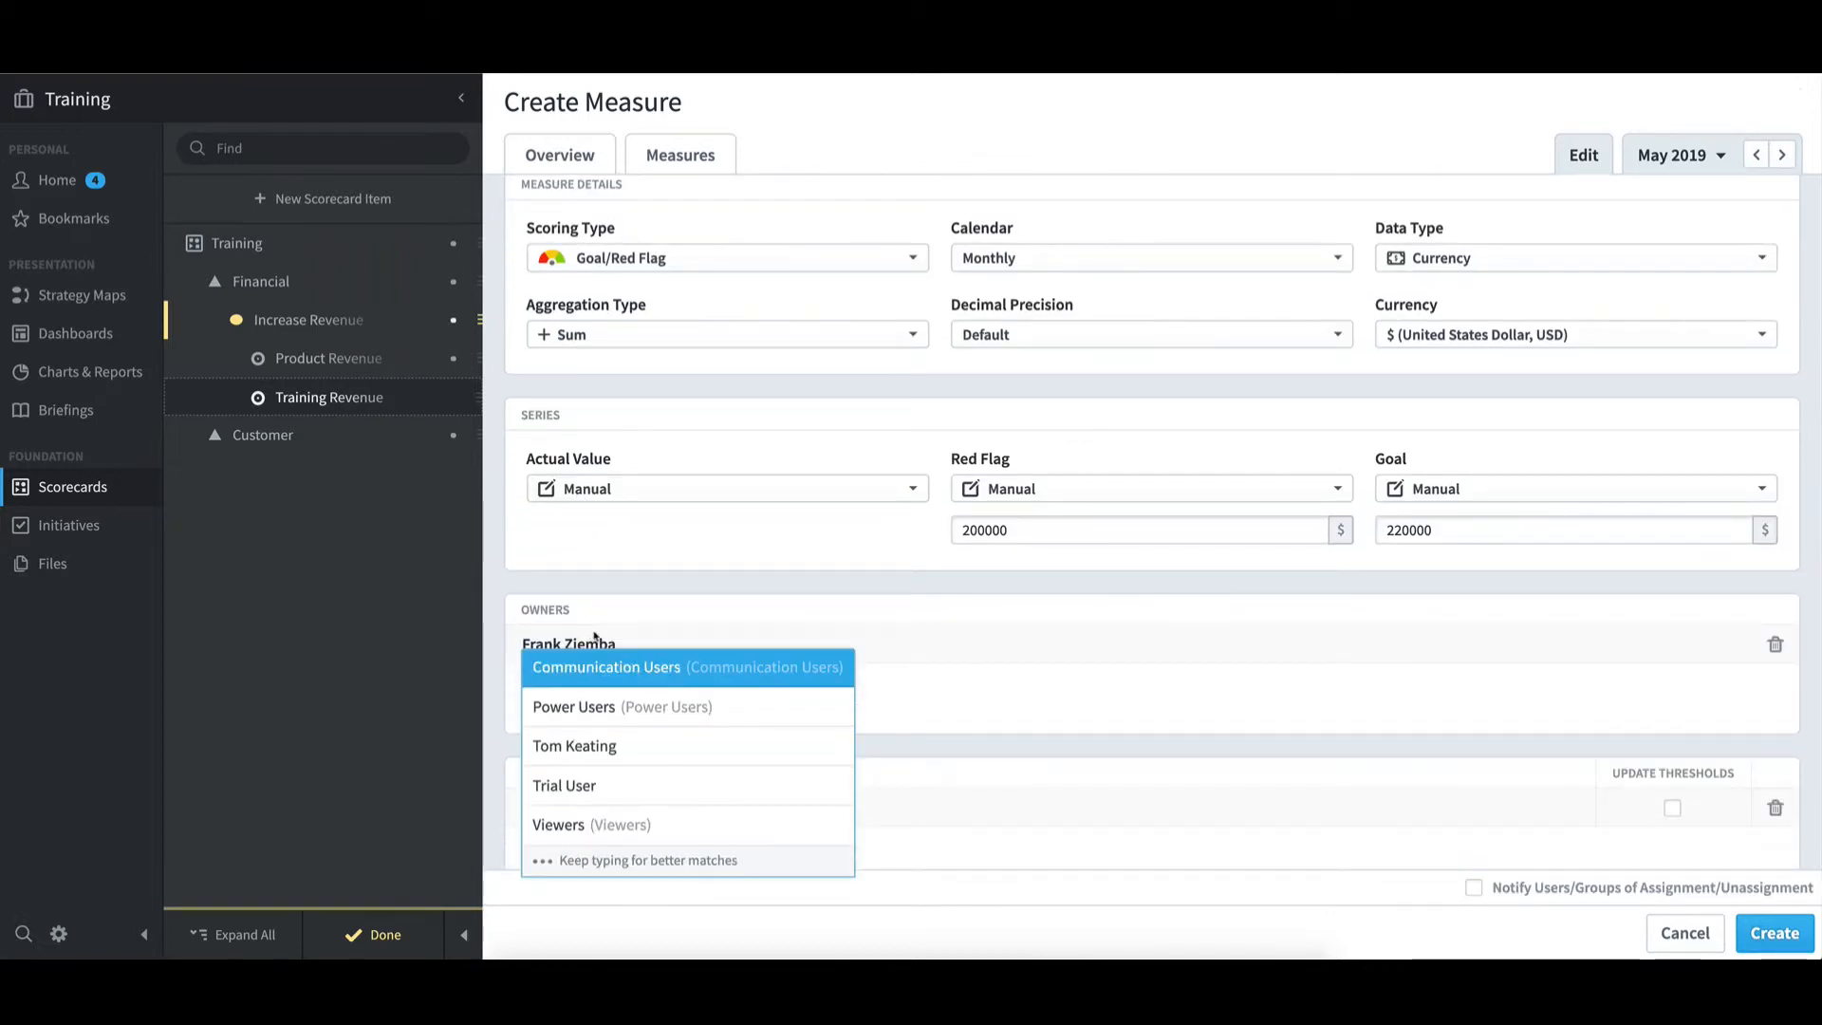
{"action": "left_click", "coordinate": [1049, 633]}
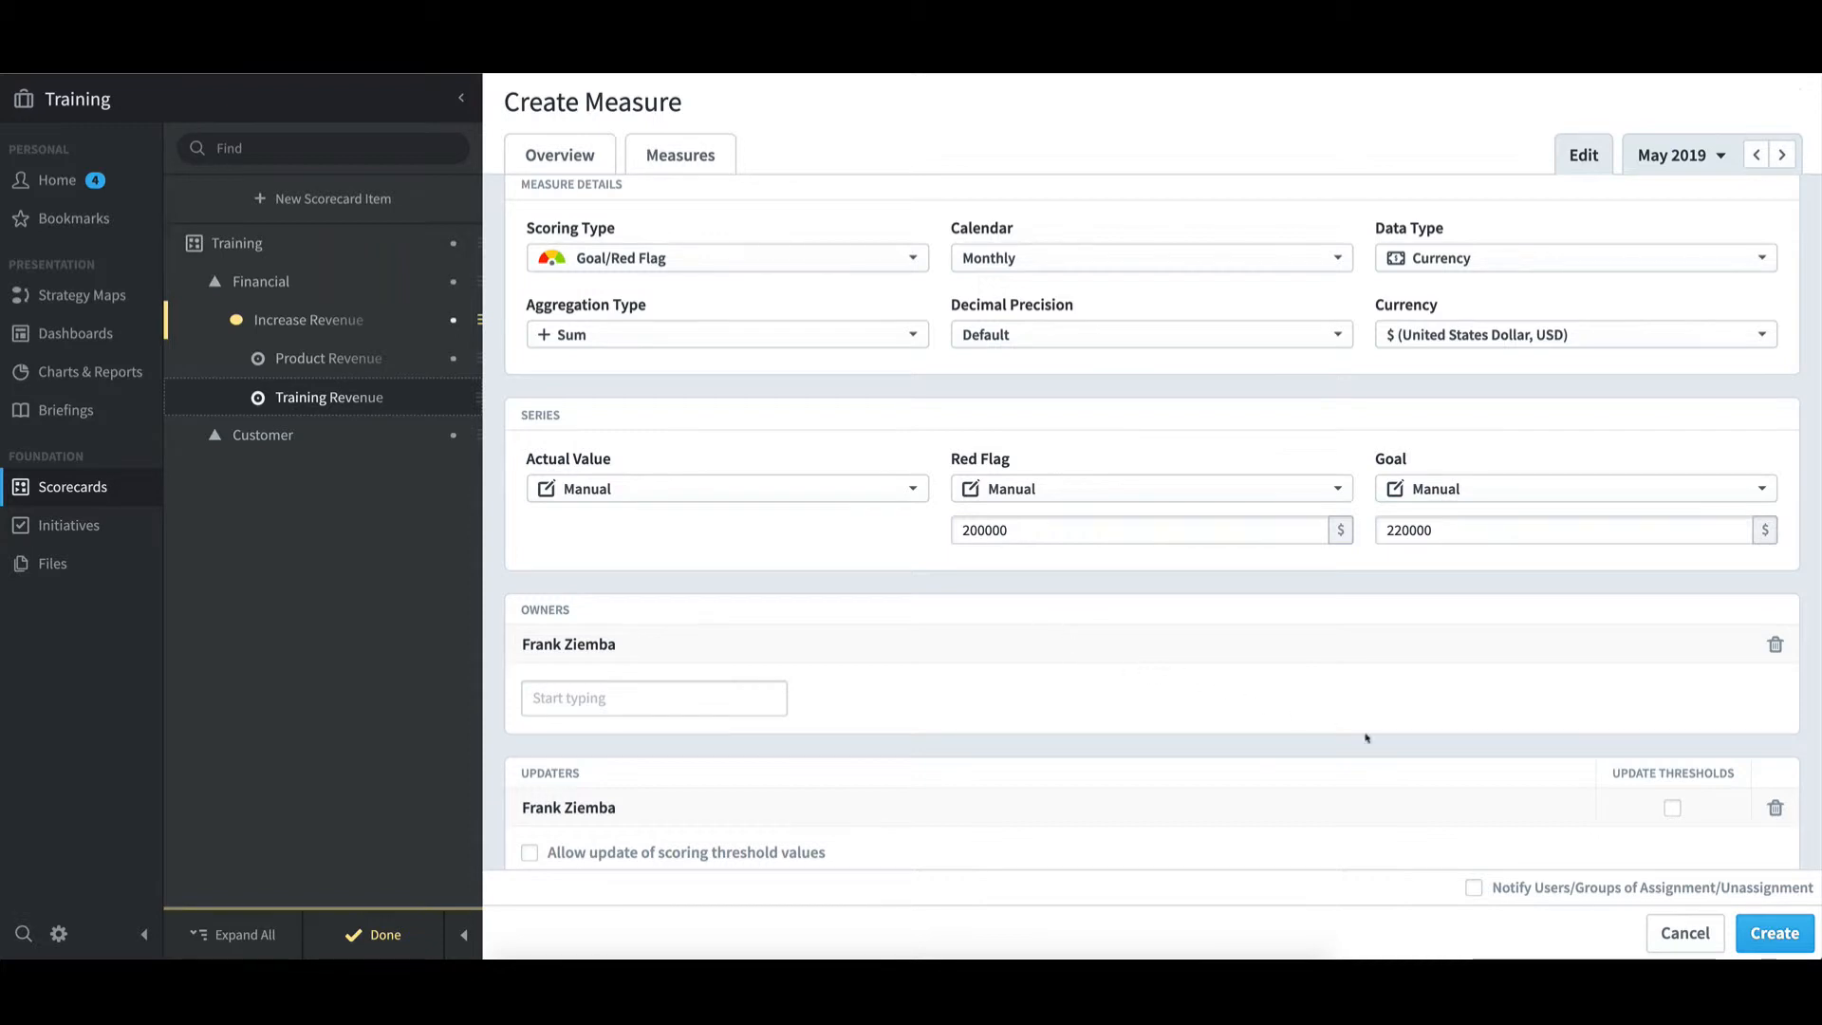
{"action": "left_click", "coordinate": [1780, 944]}
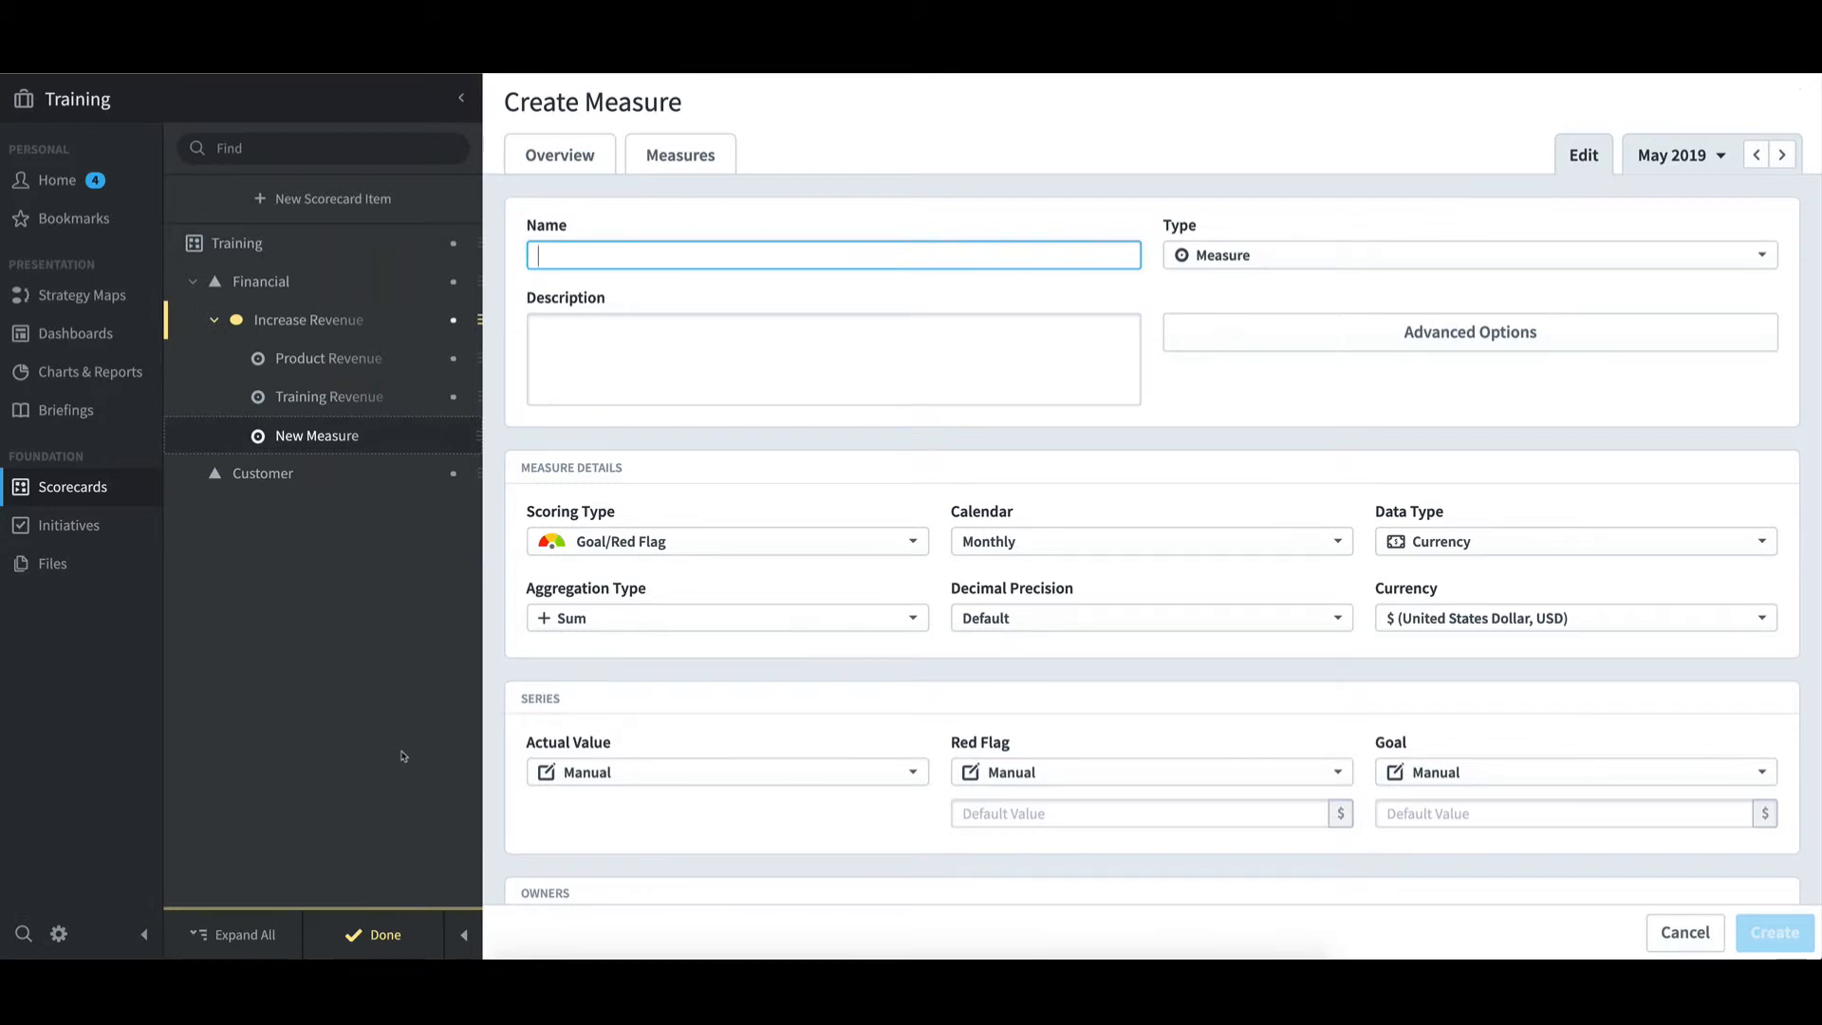
Step: Name the next measure under the Increase Revenue objective Book Revenue
{"action": "type", "text": "Book RE"}
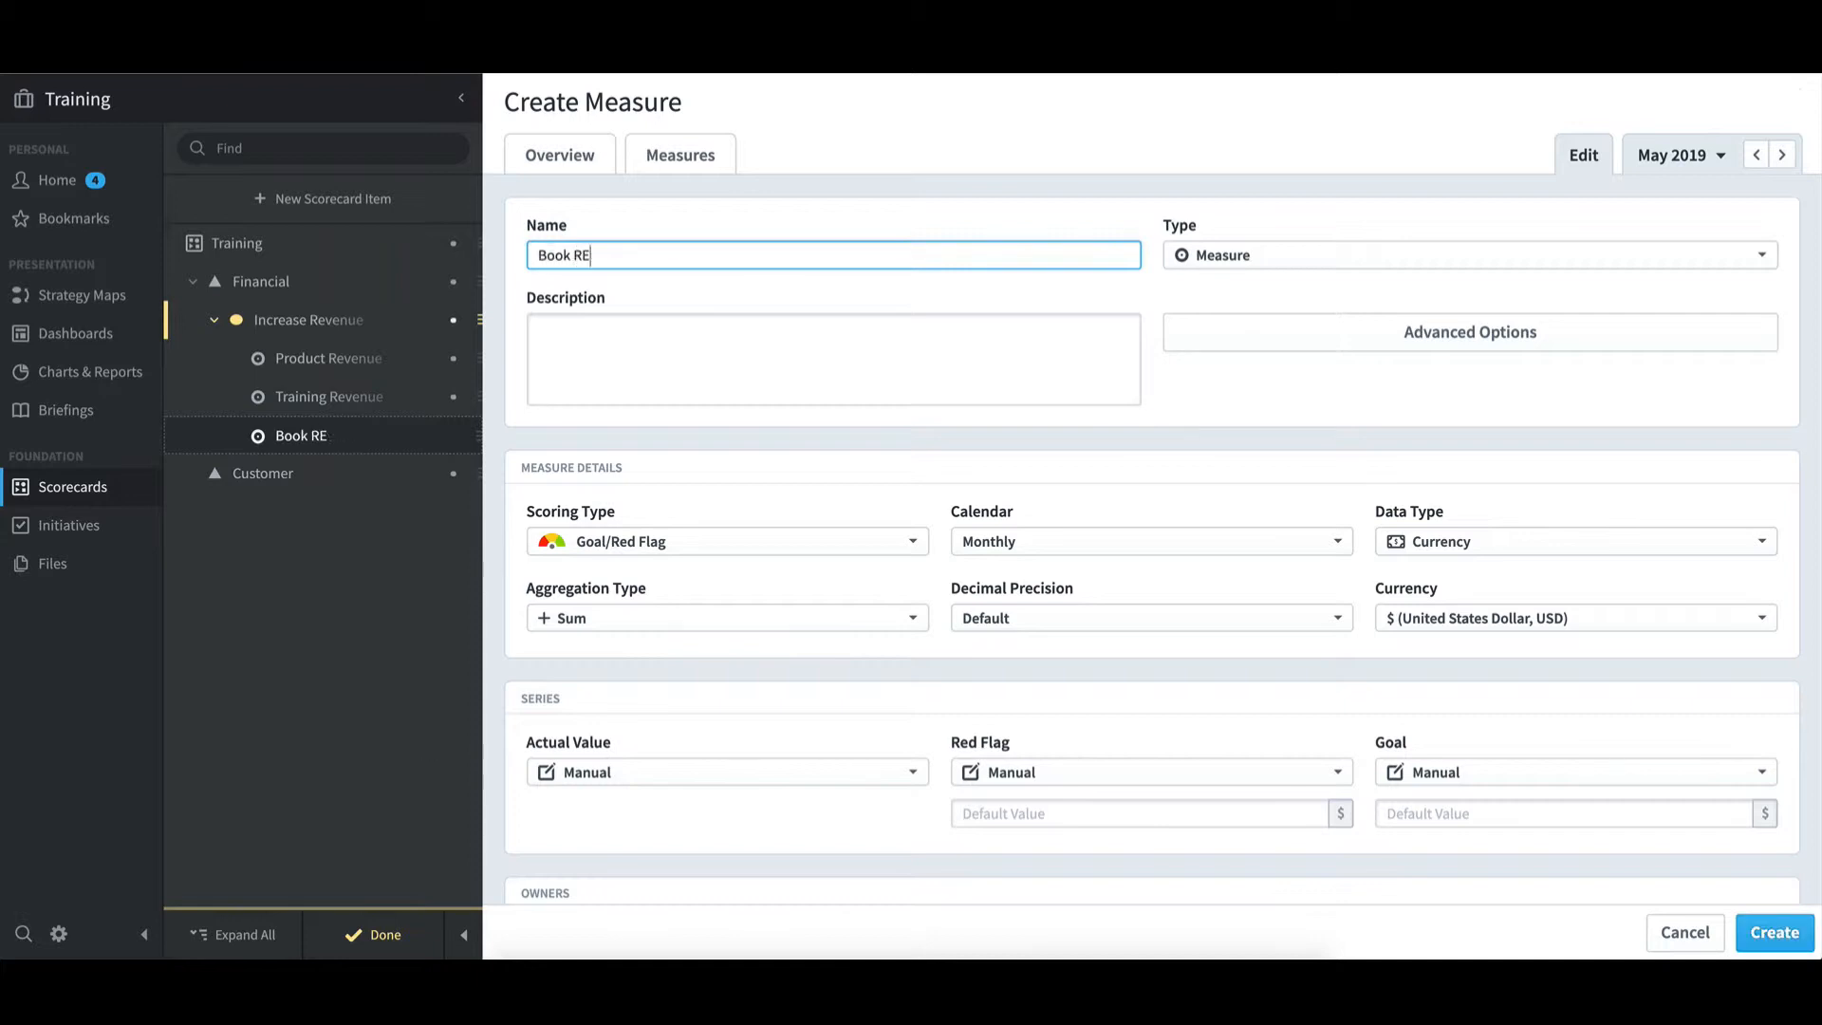
{"action": "type", "text": "ve"}
{"action": "key", "text": "BackSpace"}
{"action": "key", "text": "BackSpace"}
{"action": "key", "text": "BackSpace"}
{"action": "type", "text": "evenue"}
Step: Set the Book Revenue measure's default red flag value to 50000 and its default goal value to 70000
{"action": "scroll", "coordinate": [833, 717], "scroll_direction": "down", "scroll_amount": 1}
{"action": "scroll", "coordinate": [833, 717], "scroll_direction": "down", "scroll_amount": 3}
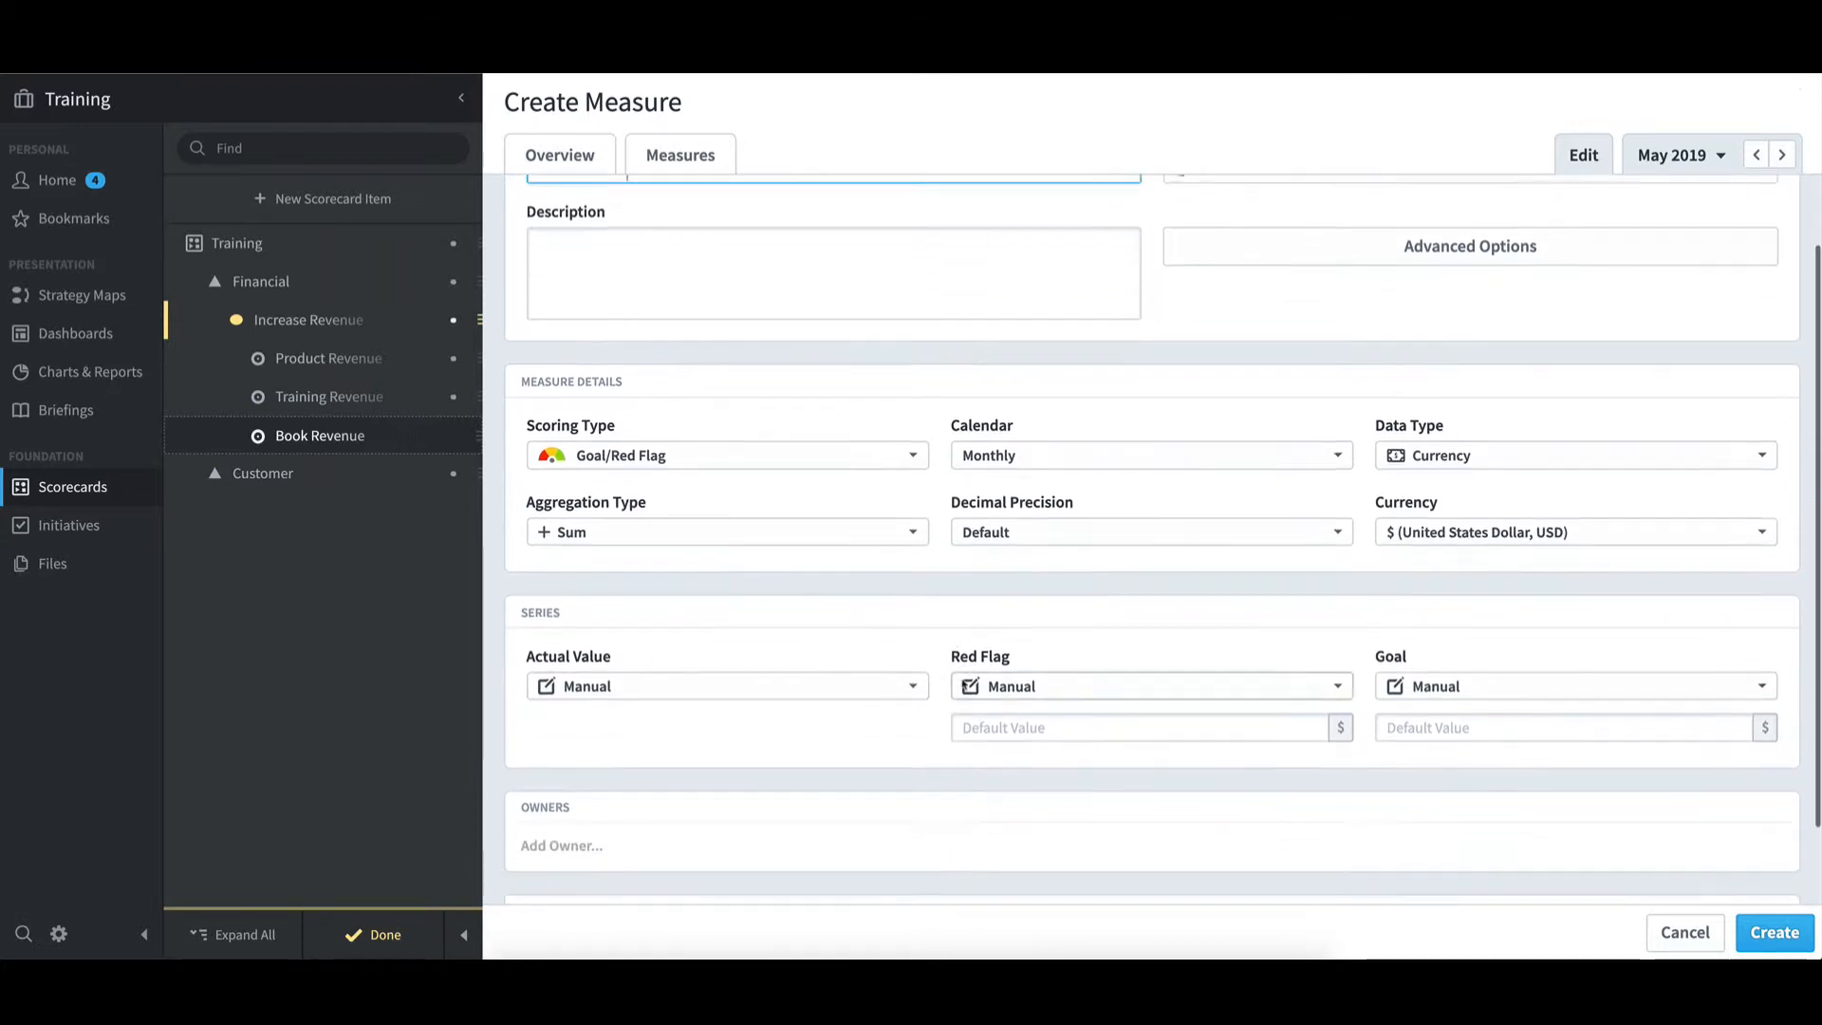
{"action": "left_click", "coordinate": [977, 634]}
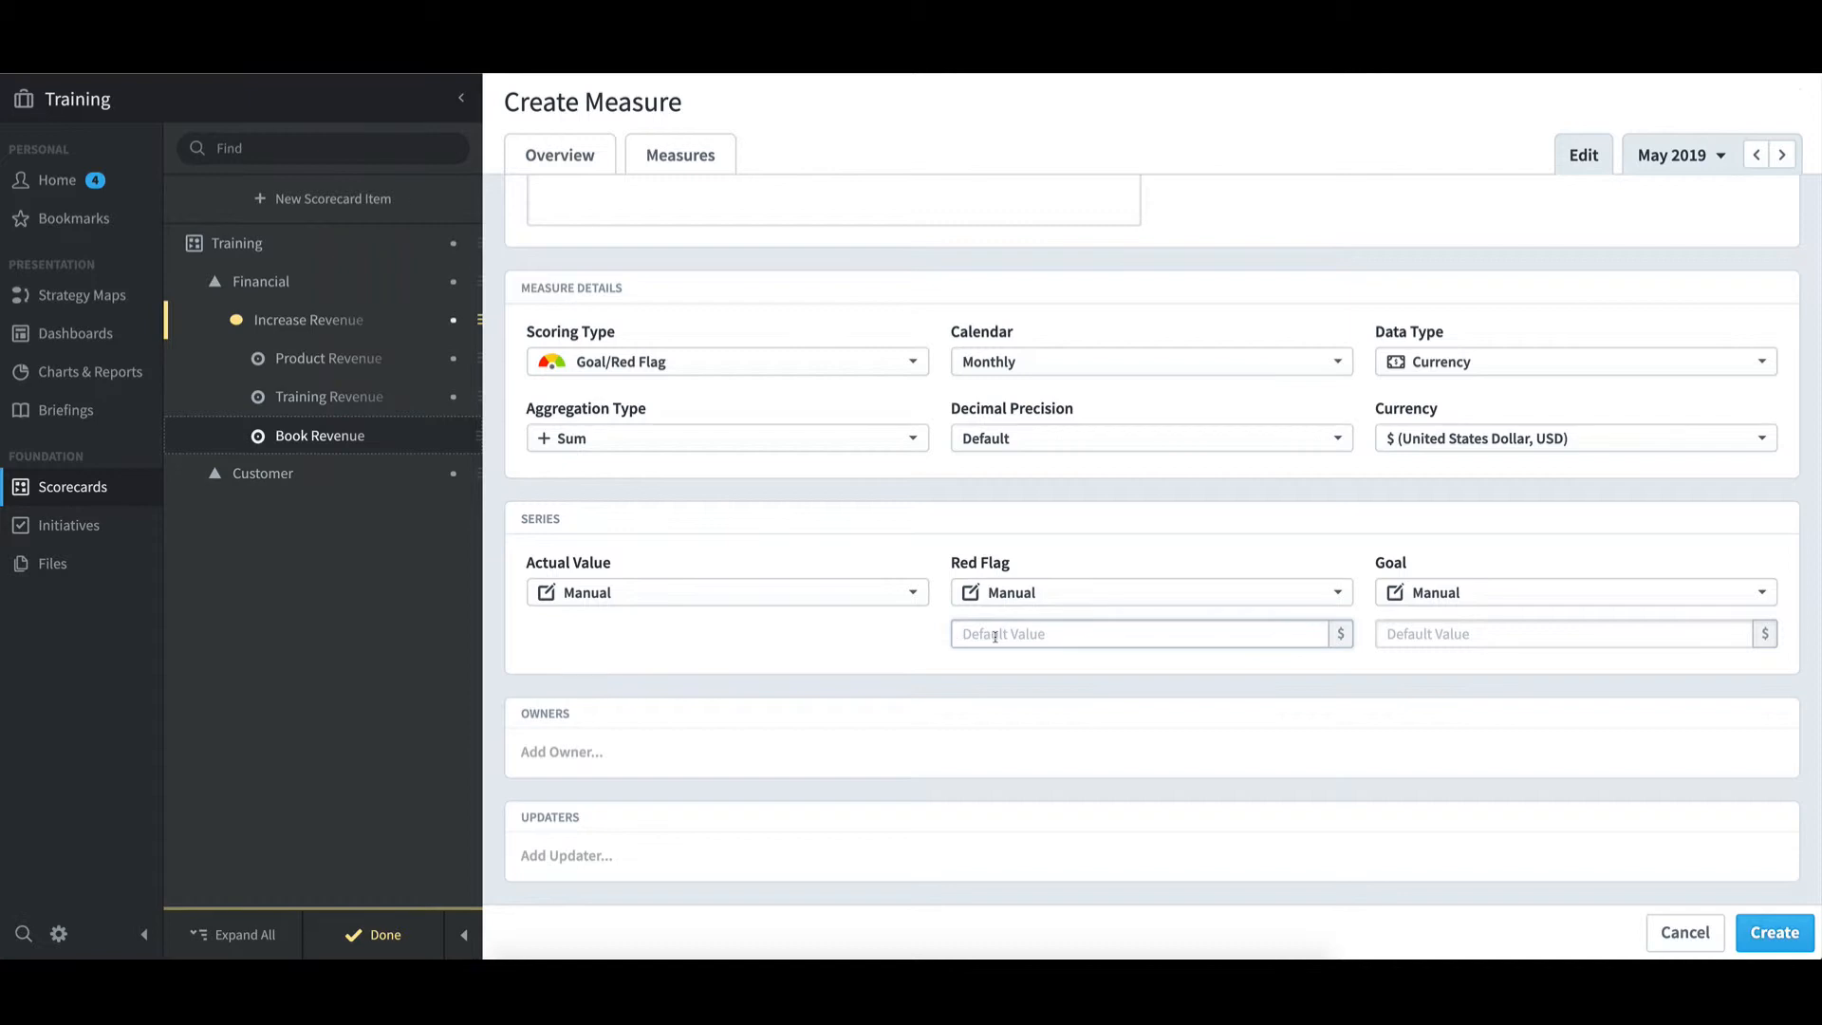
{"action": "type", "text": "50000"}
{"action": "left_click", "coordinate": [1407, 634]}
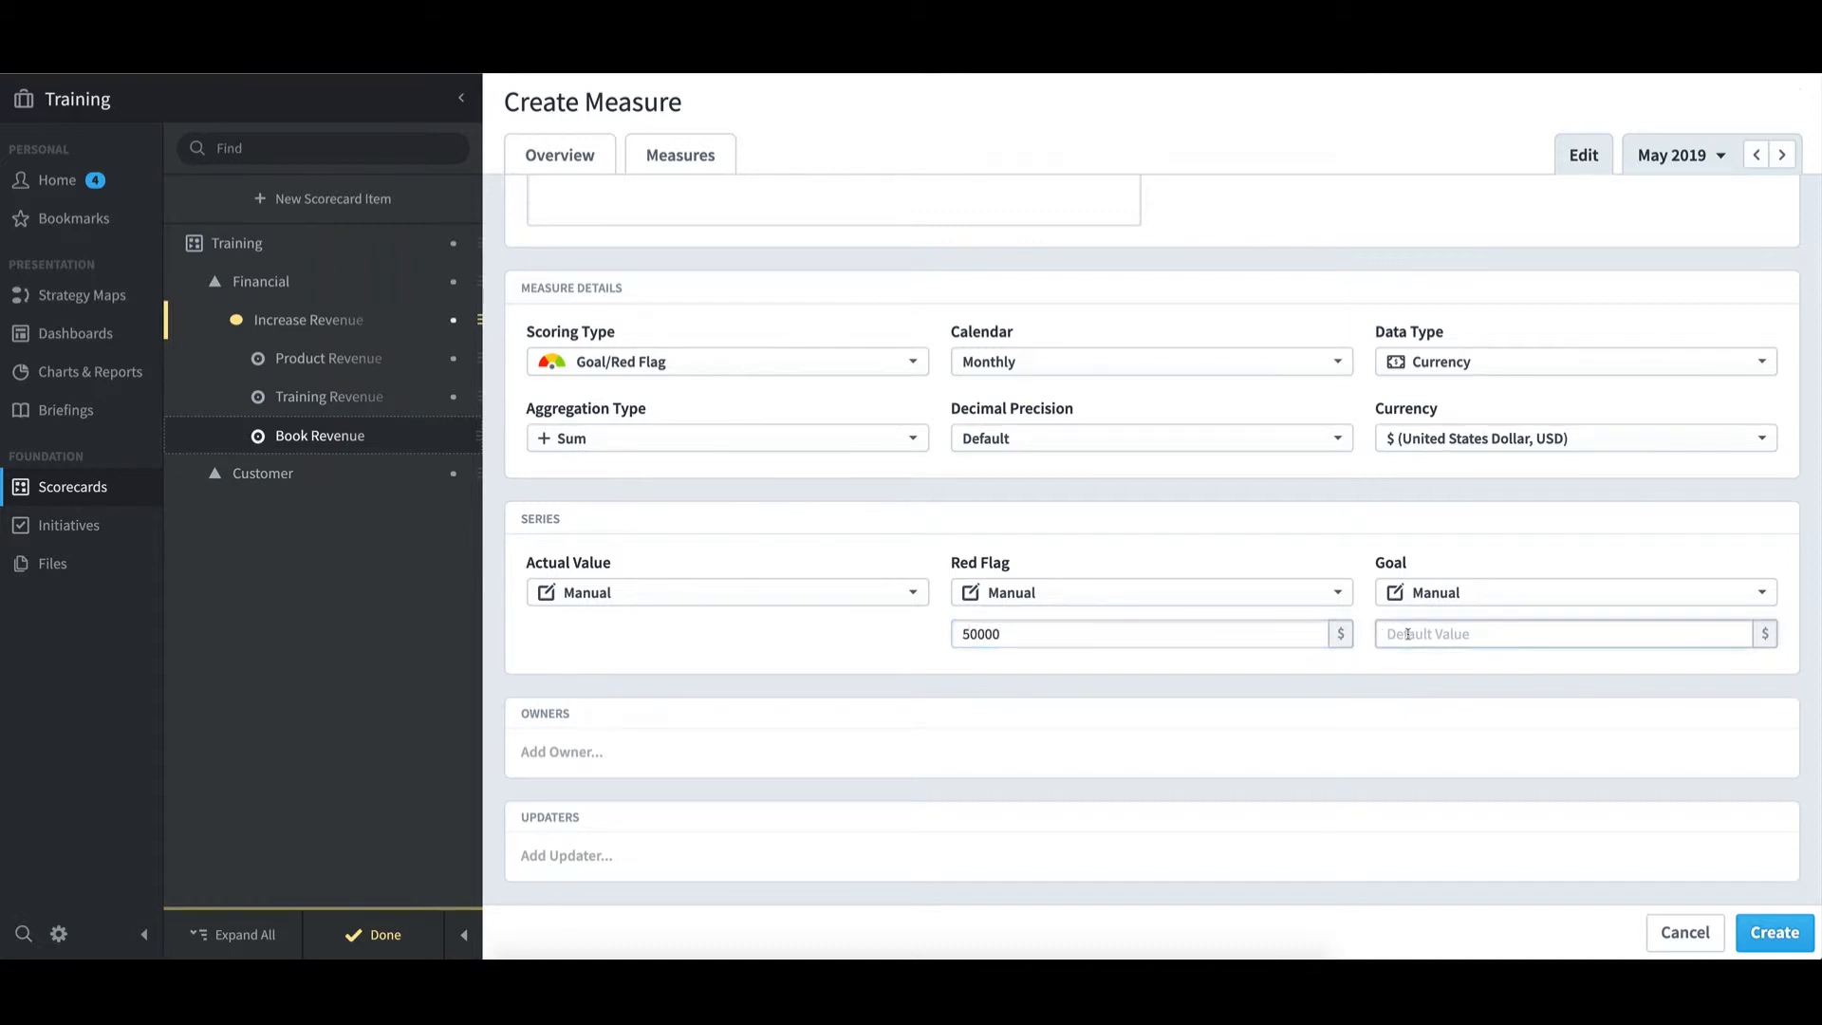
{"action": "type", "text": "700000"}
{"action": "key", "text": "BackSpace"}
Step: Assign the same user as owner and updater of the Book Revenue measure and create it
{"action": "left_click", "coordinate": [652, 762]}
{"action": "left_click", "coordinate": [578, 535]}
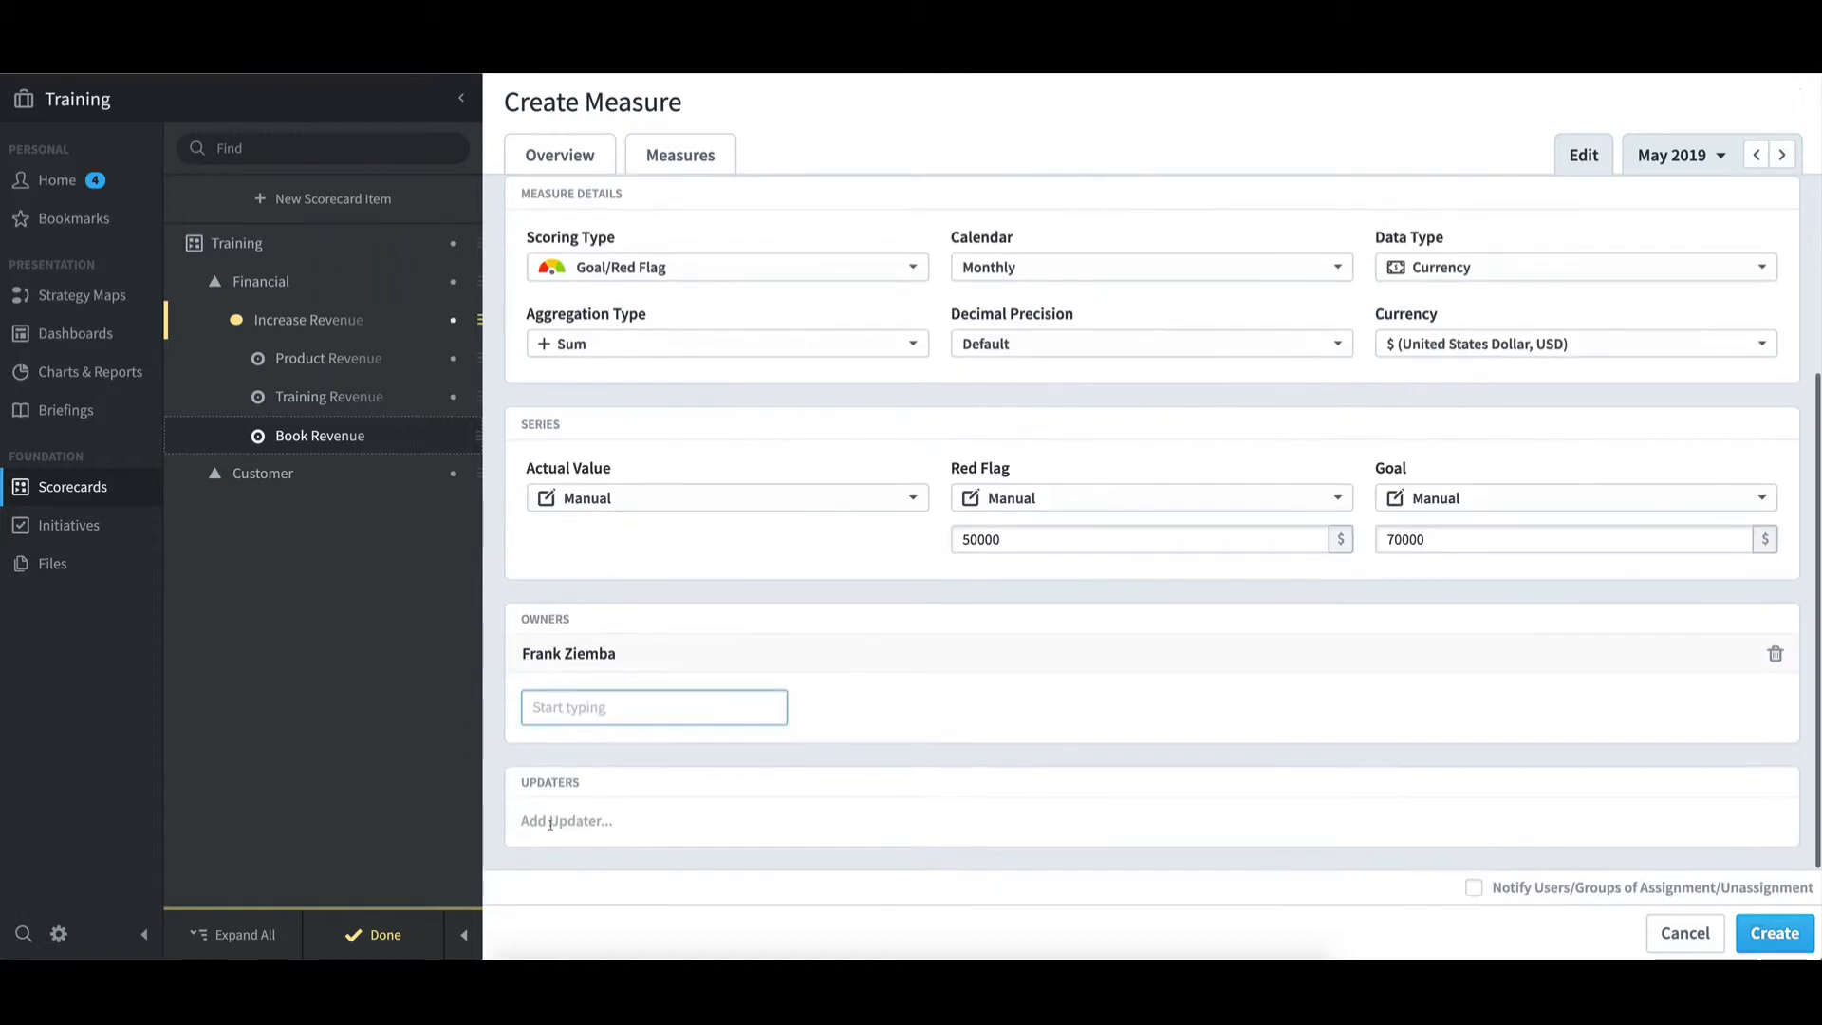
{"action": "left_click", "coordinate": [569, 818]}
{"action": "left_click", "coordinate": [578, 628]}
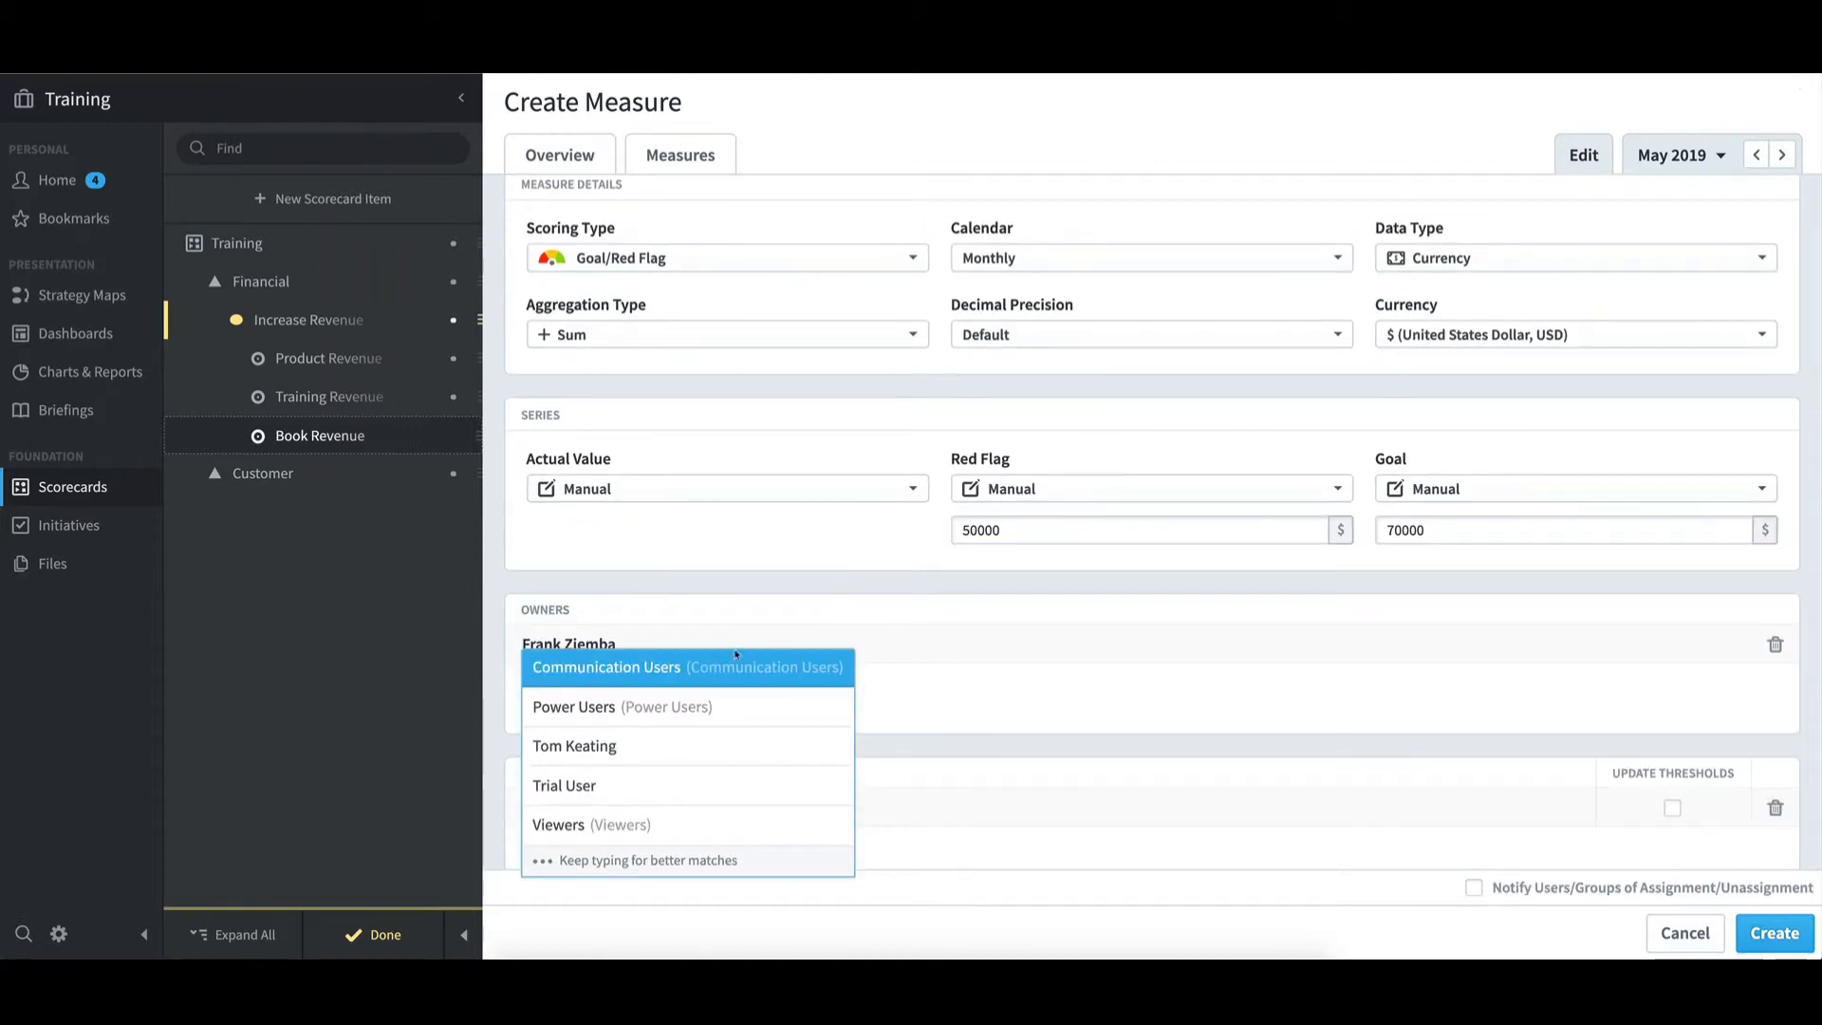
{"action": "left_click", "coordinate": [1132, 747]}
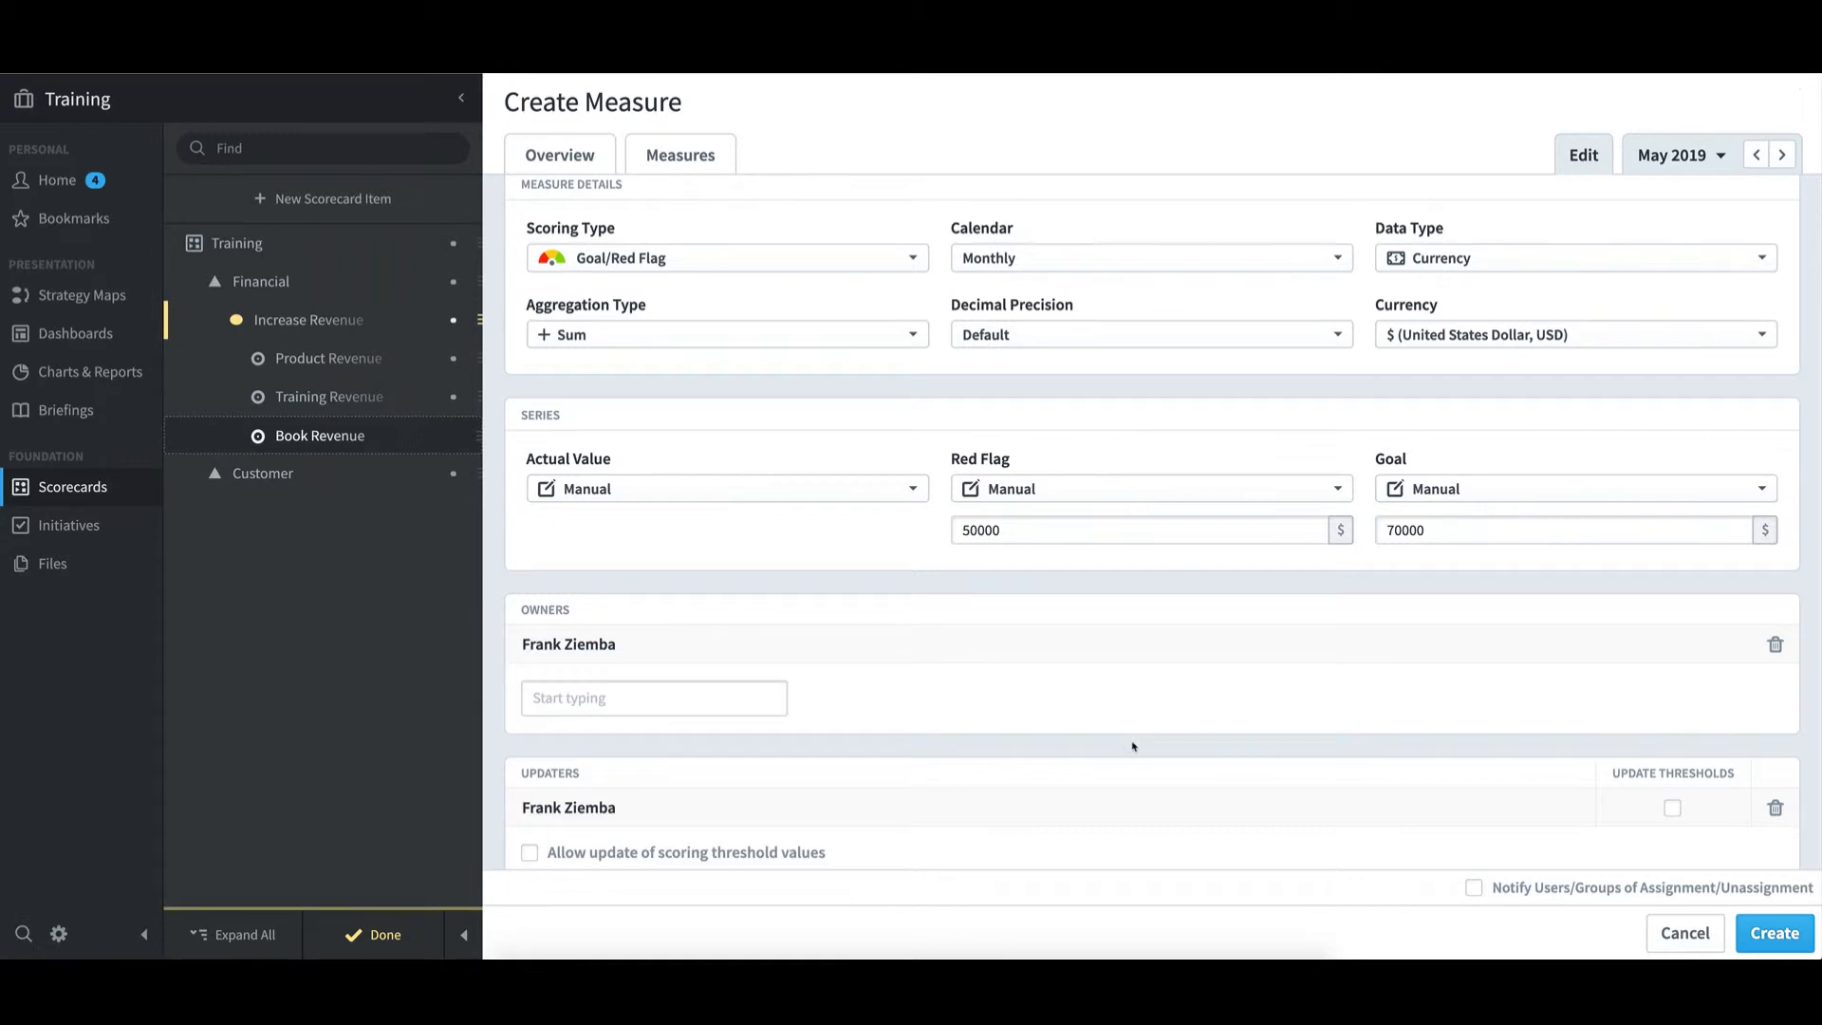
{"action": "left_click", "coordinate": [1788, 936]}
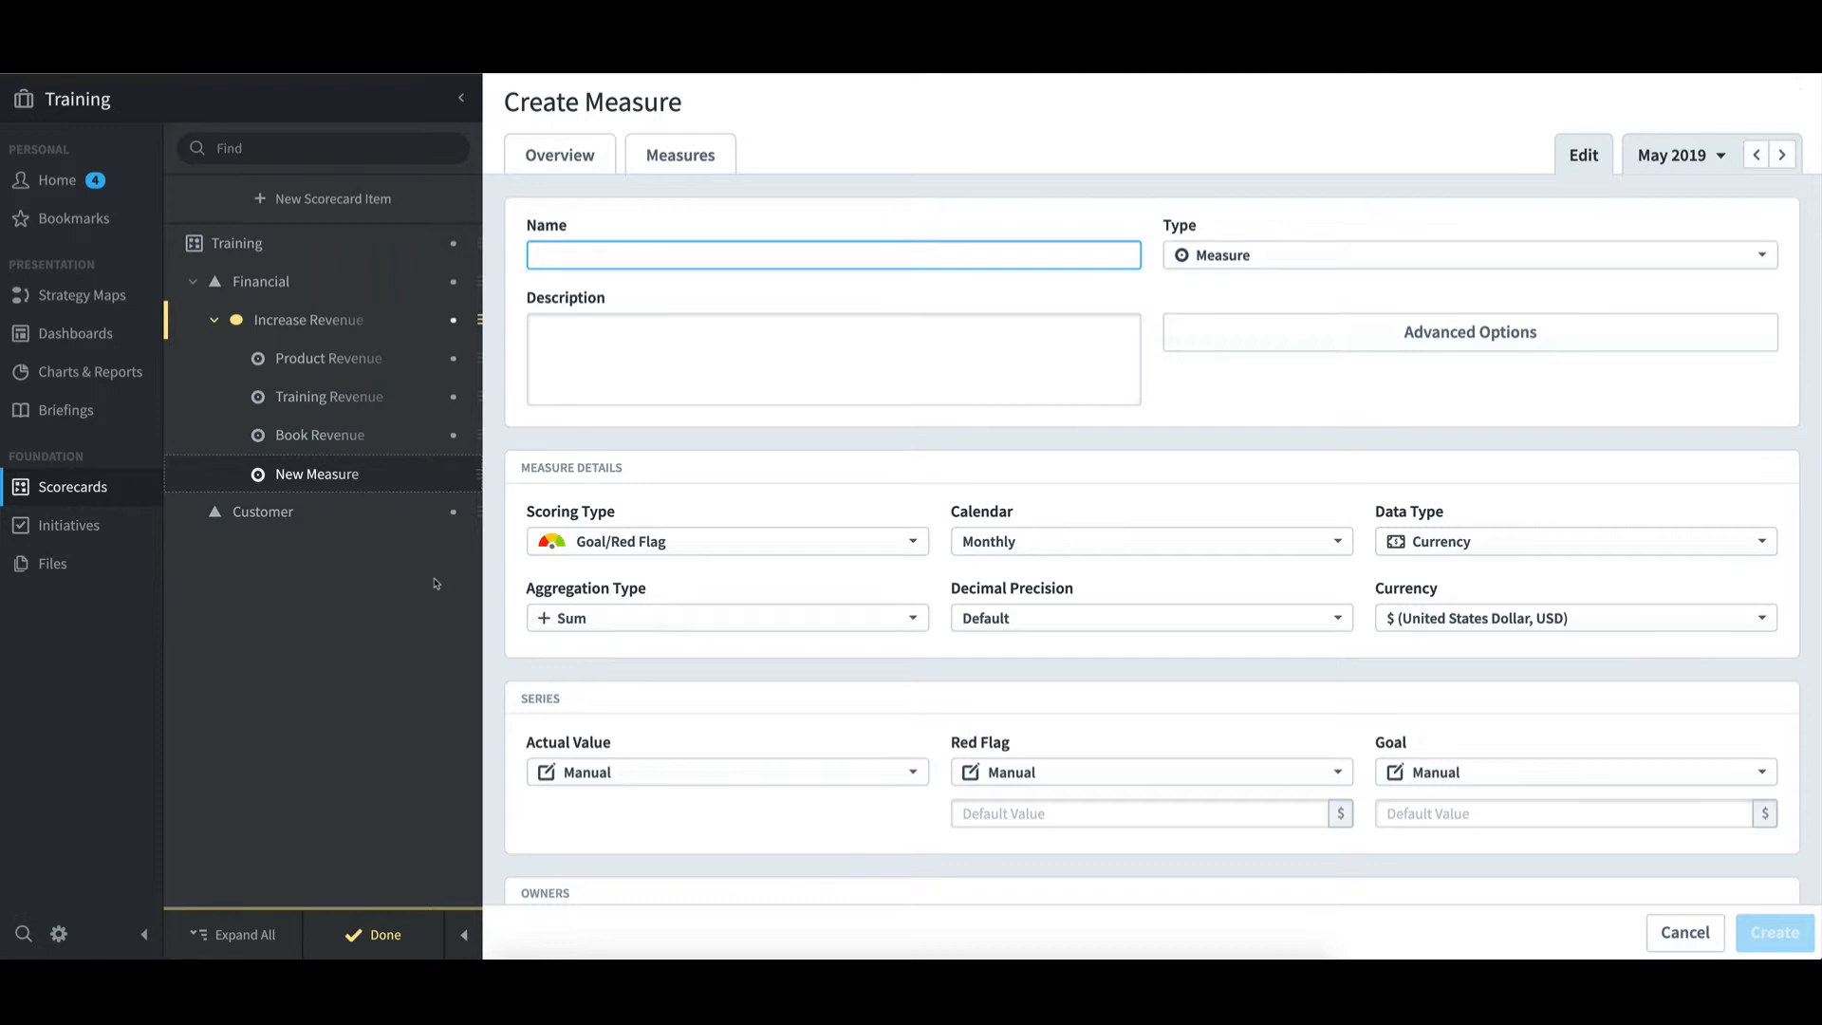
Step: Try a weight of 2 for the Product Revenue measure and discard the weight change
{"action": "left_click", "coordinate": [333, 360]}
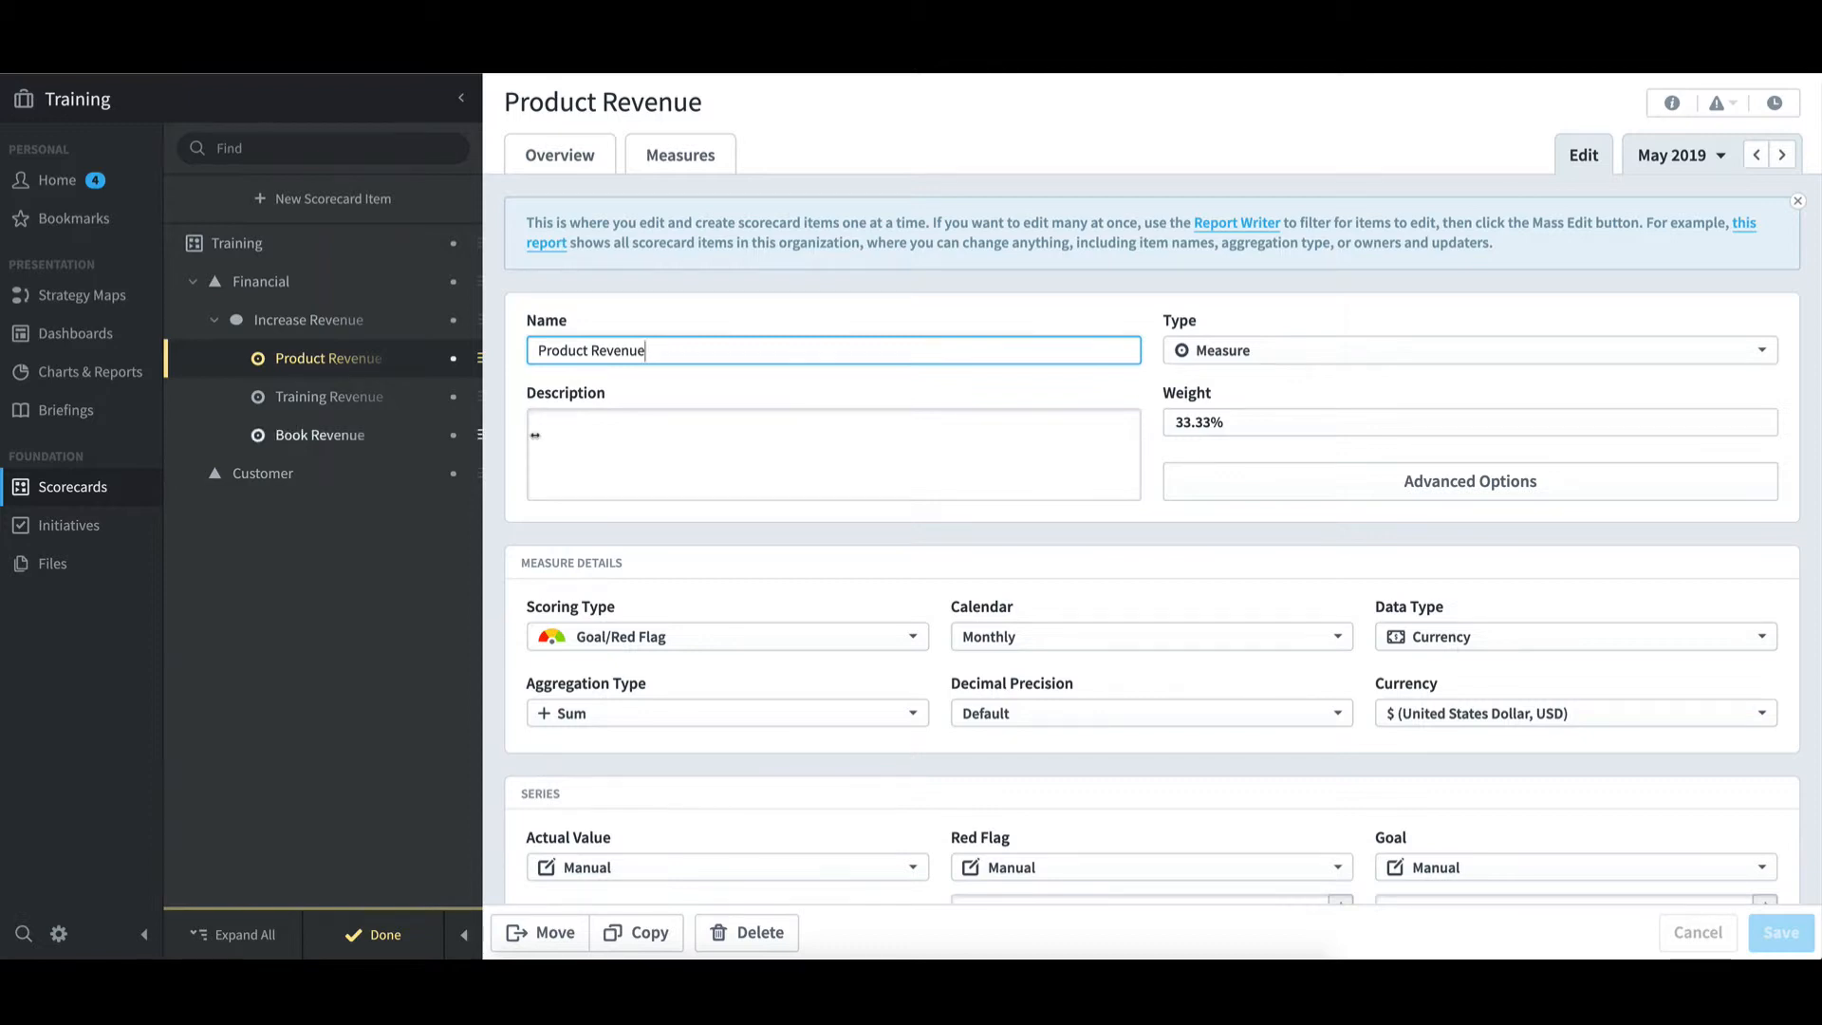
{"action": "left_click", "coordinate": [1235, 425]}
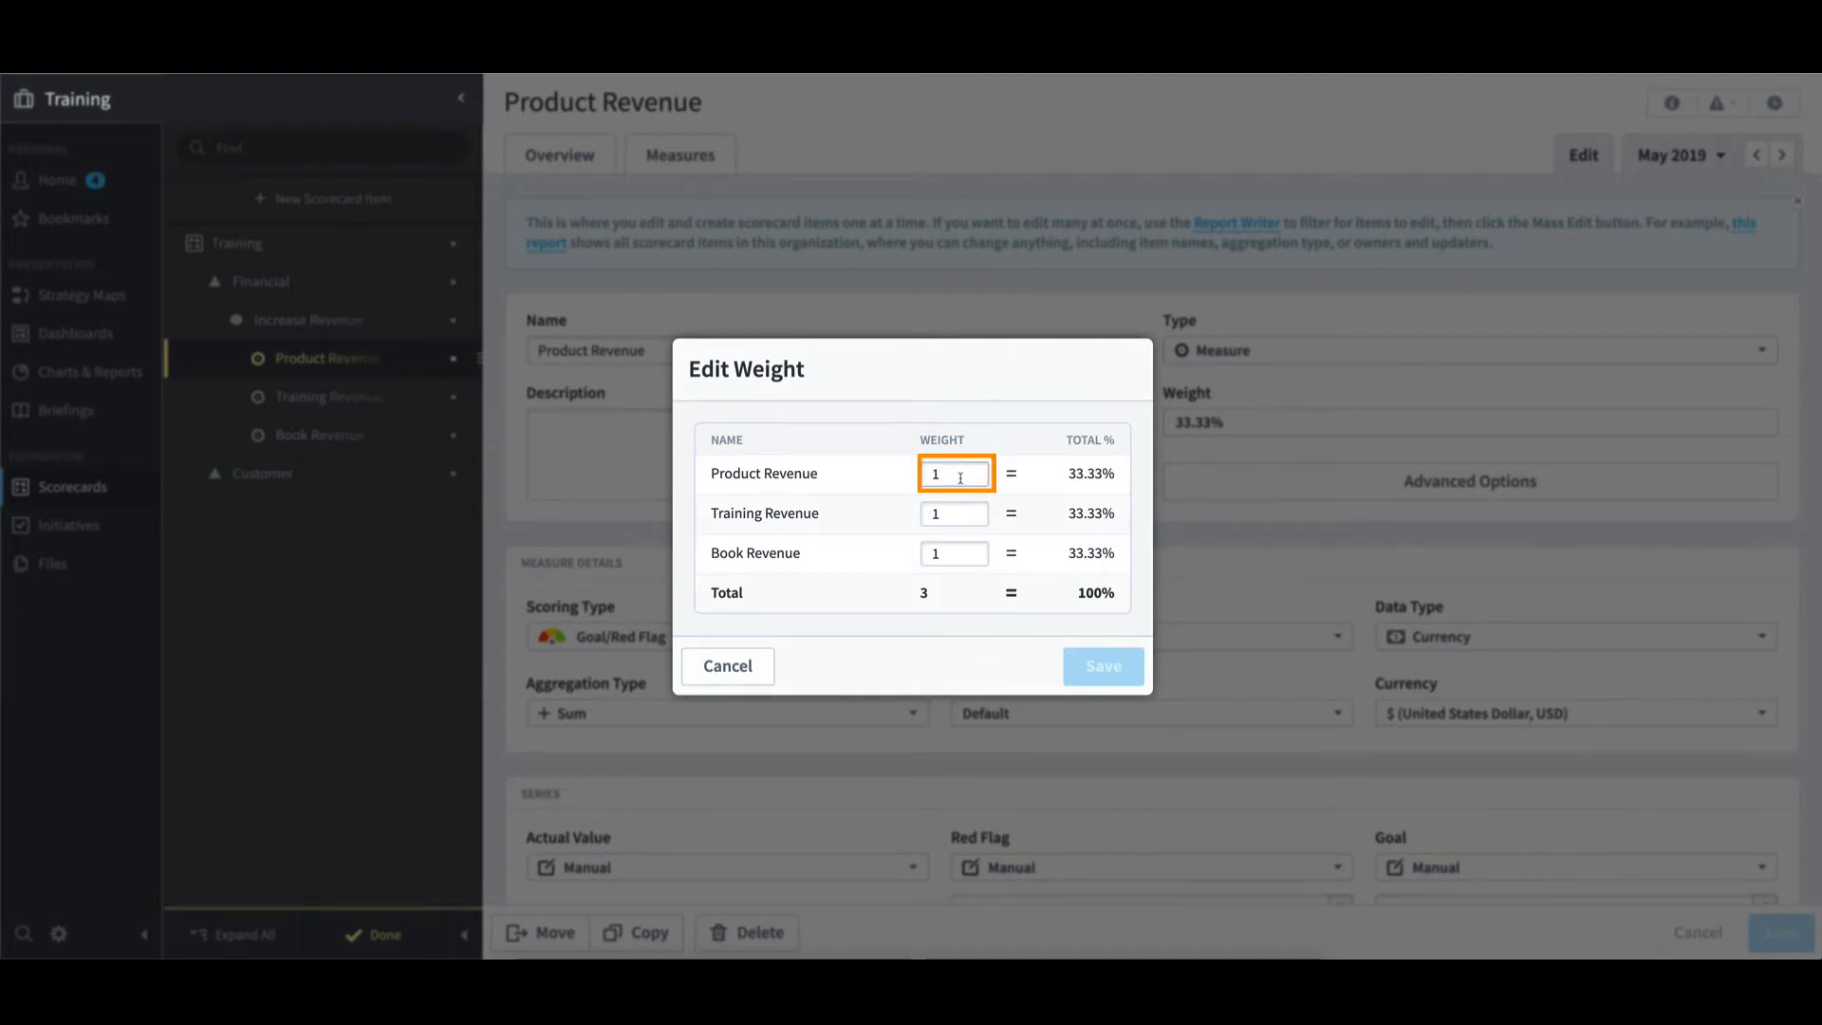
{"action": "double_click", "coordinate": [936, 476]}
{"action": "type", "text": "2"}
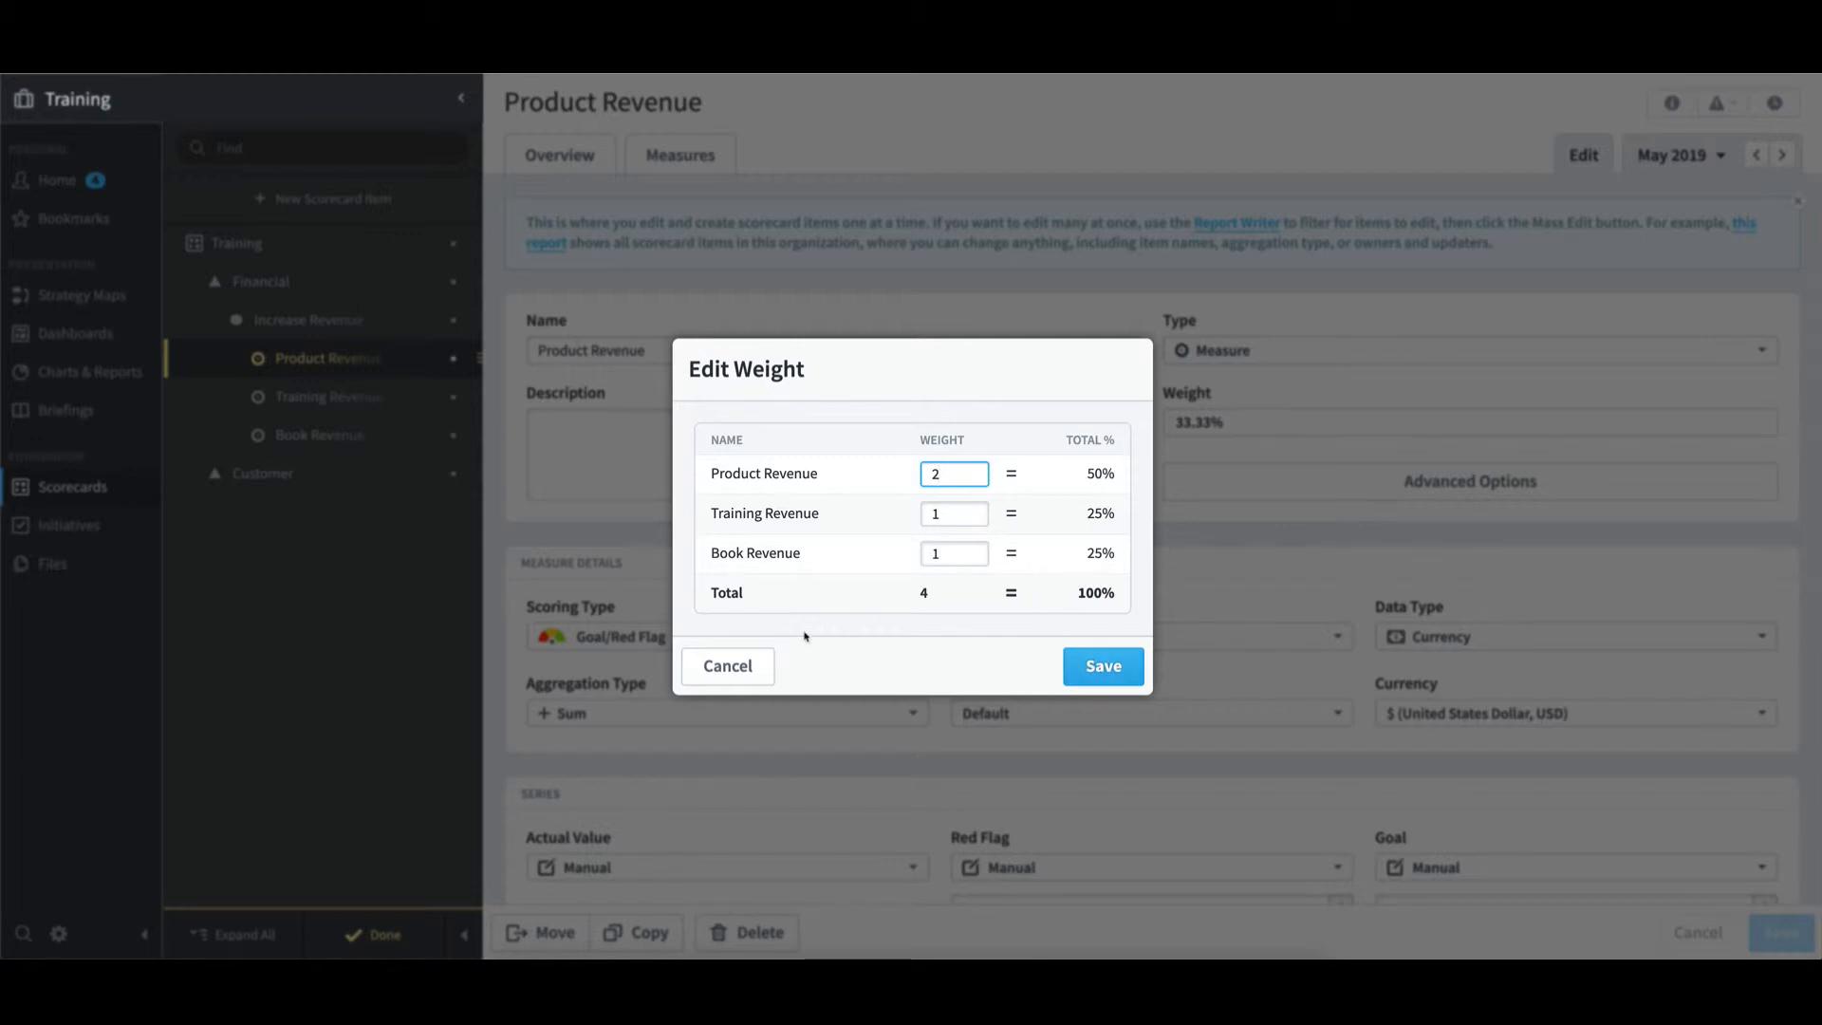
{"action": "left_click", "coordinate": [759, 668]}
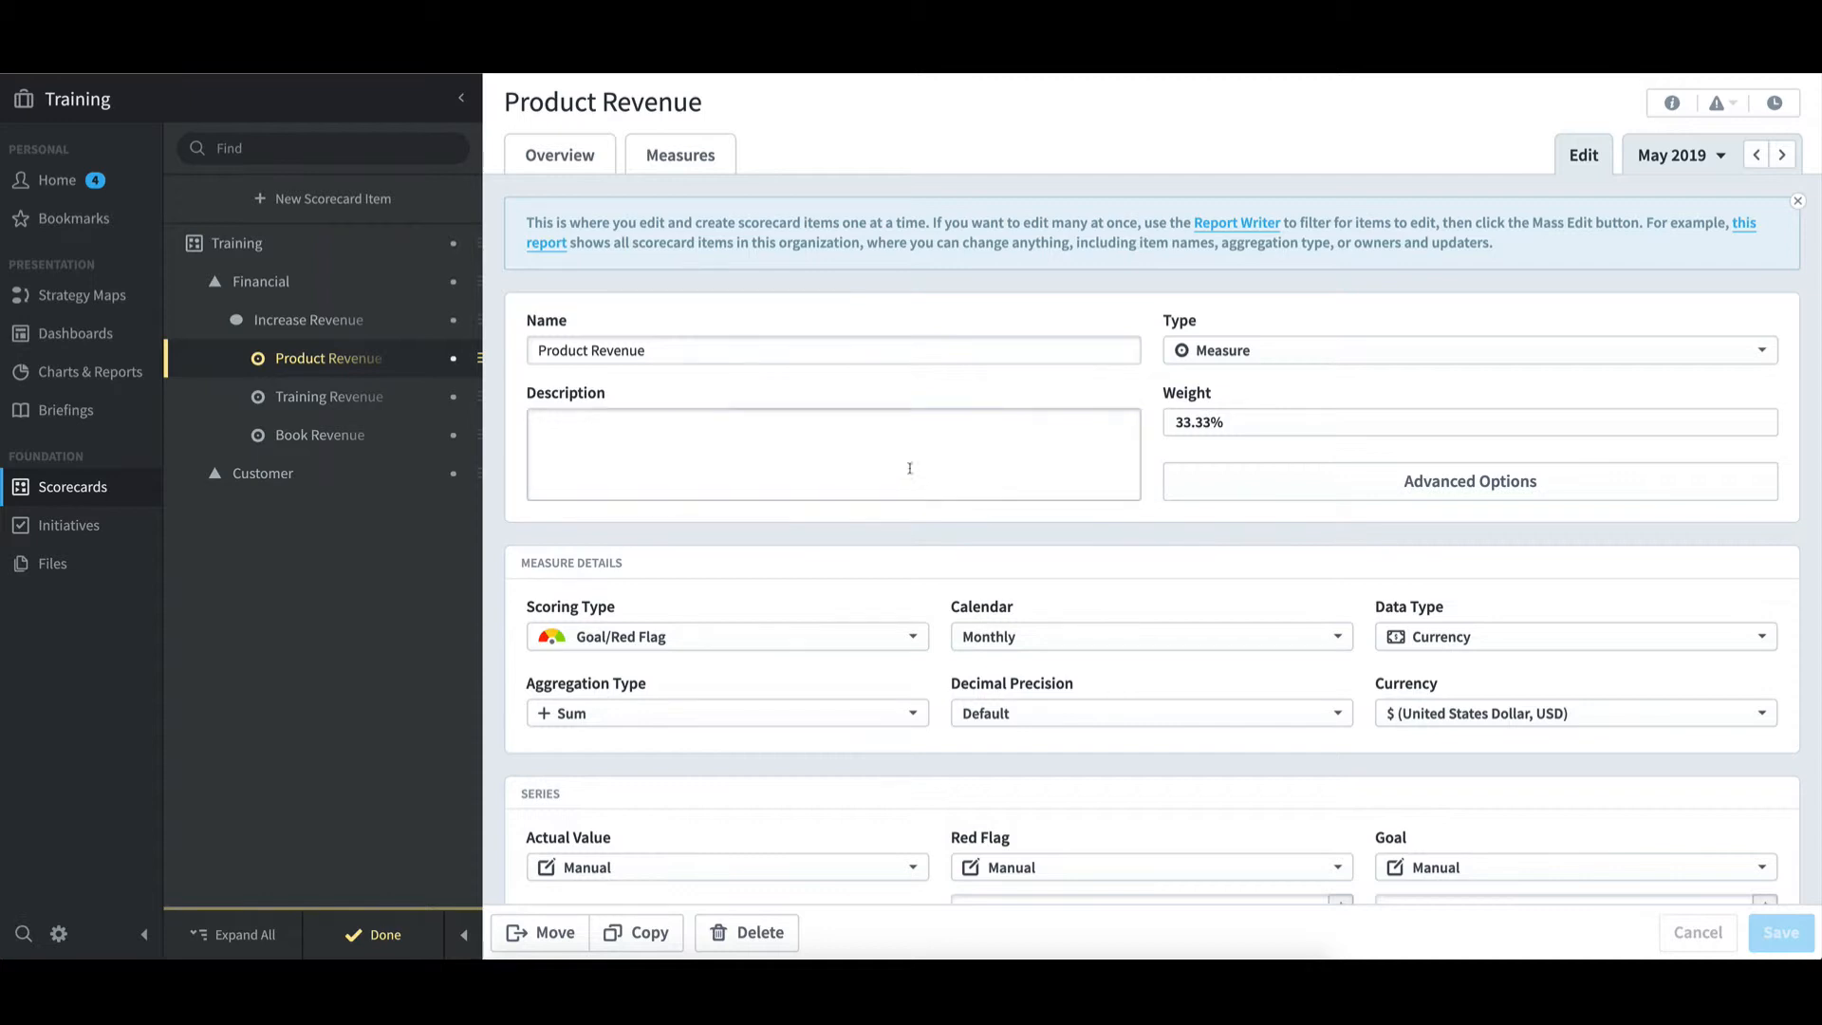
Step: Add a new measure named Total Revenue under the Increase Revenue objective
{"action": "left_click", "coordinate": [323, 321]}
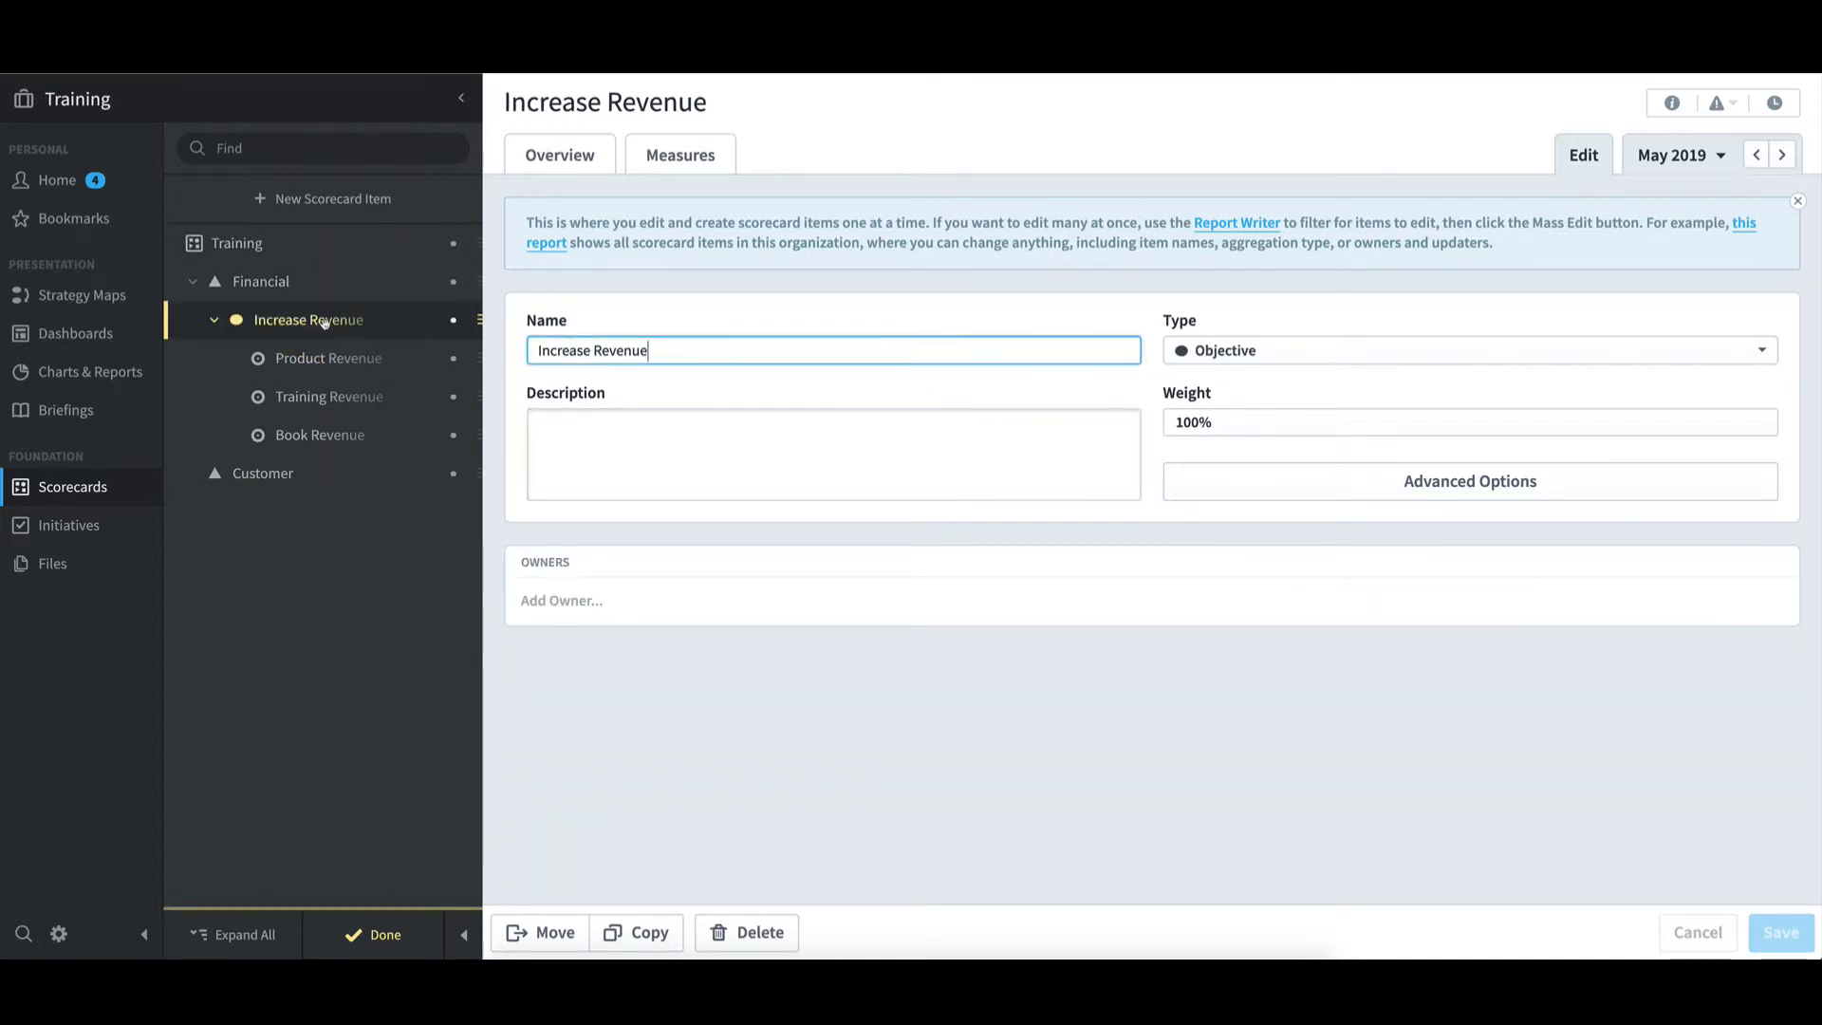
{"action": "left_click", "coordinate": [347, 206]}
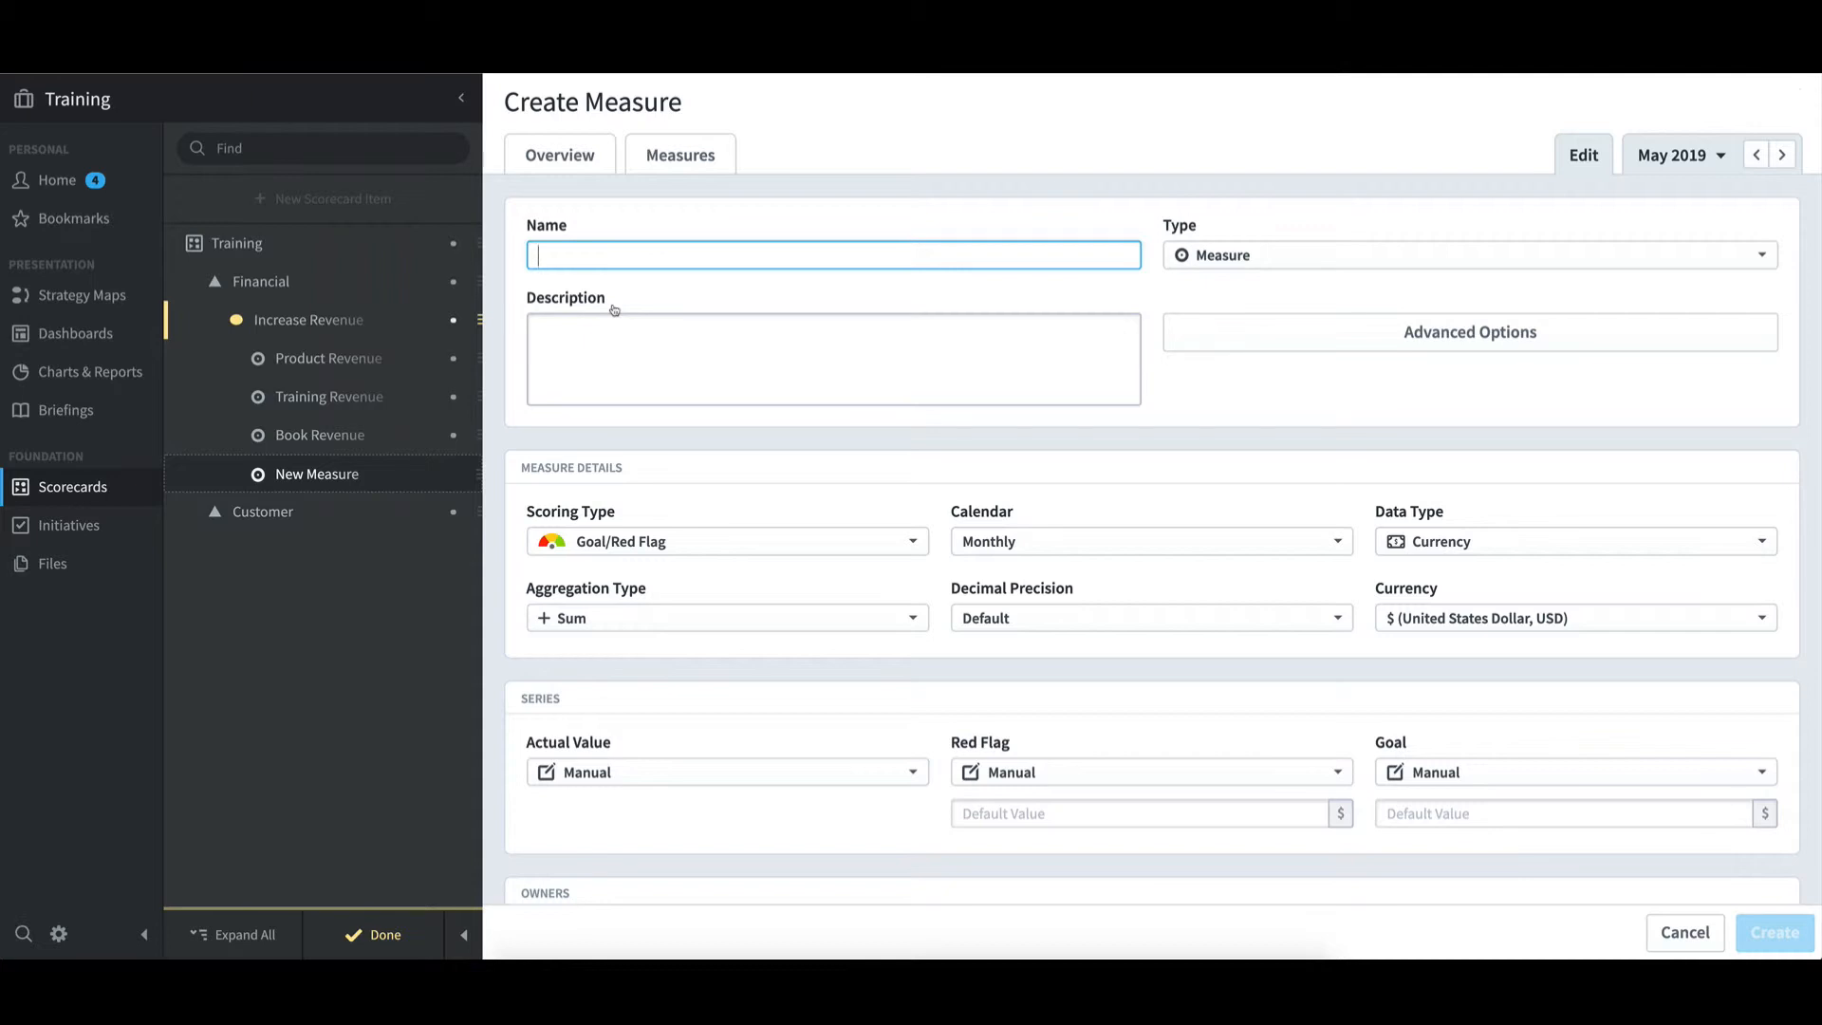
{"action": "type", "text": "T"}
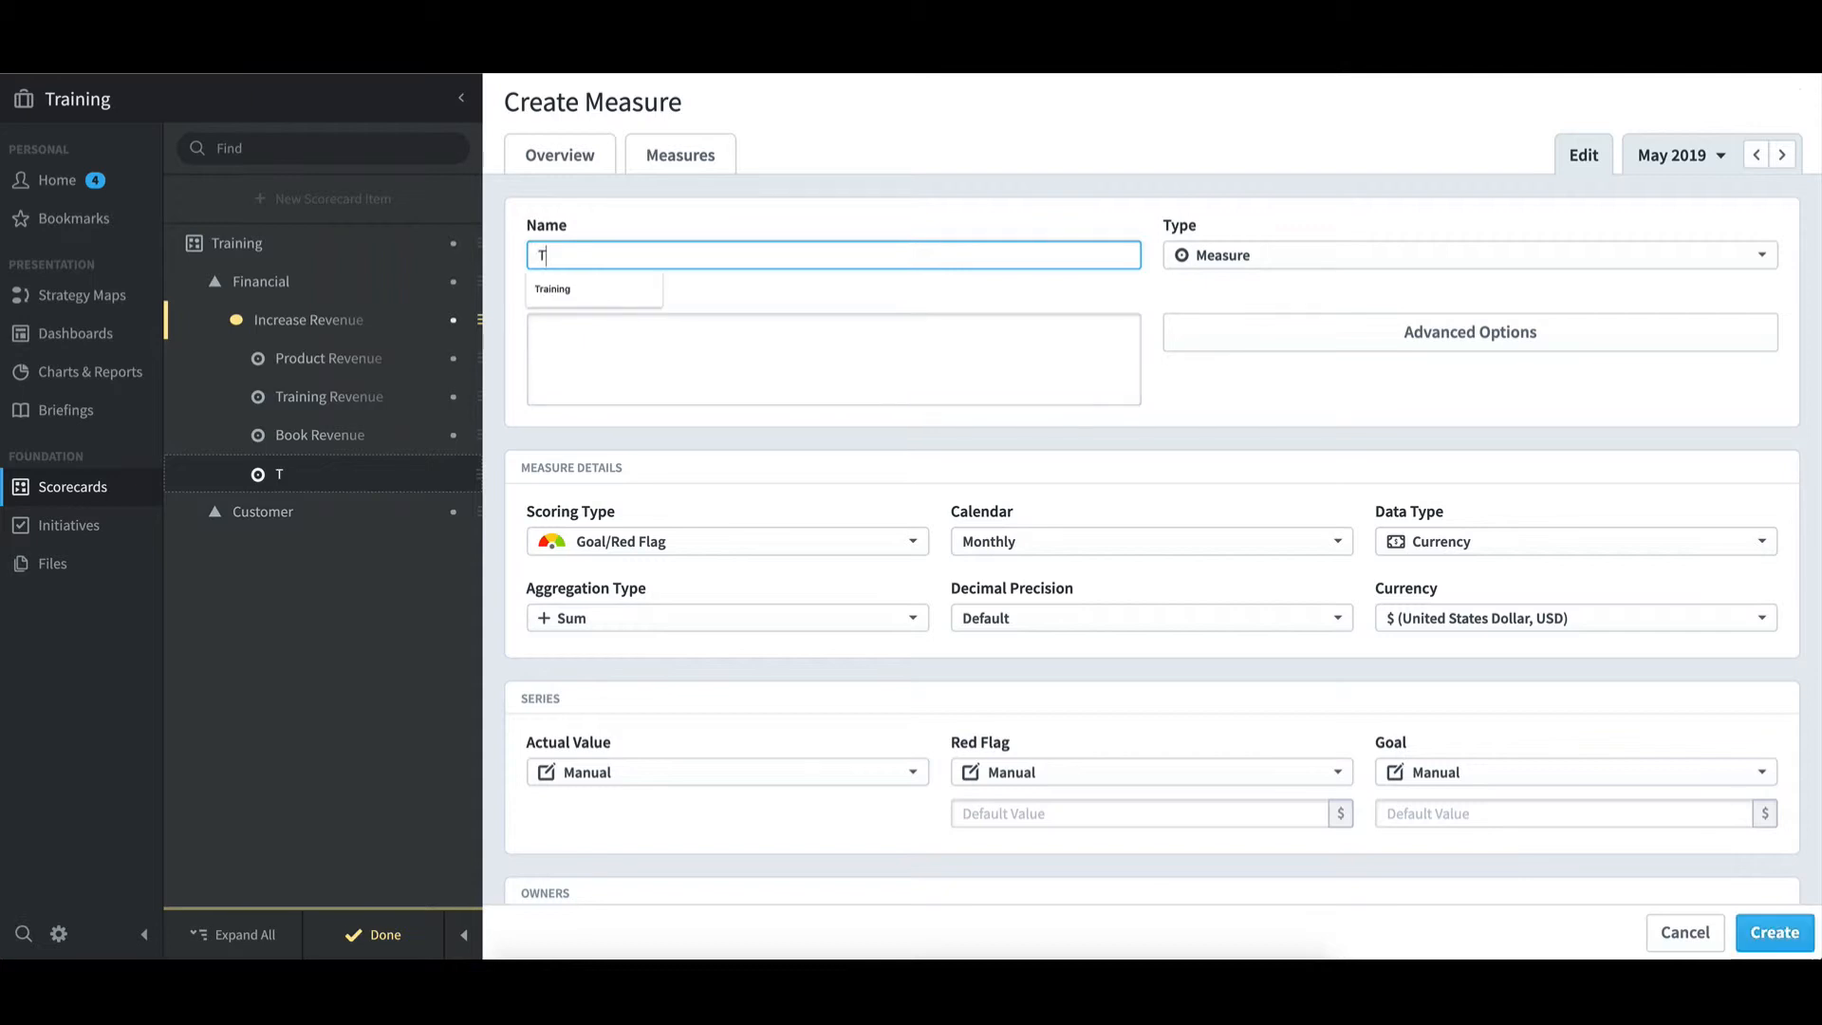
{"action": "type", "text": "otal Revenue"}
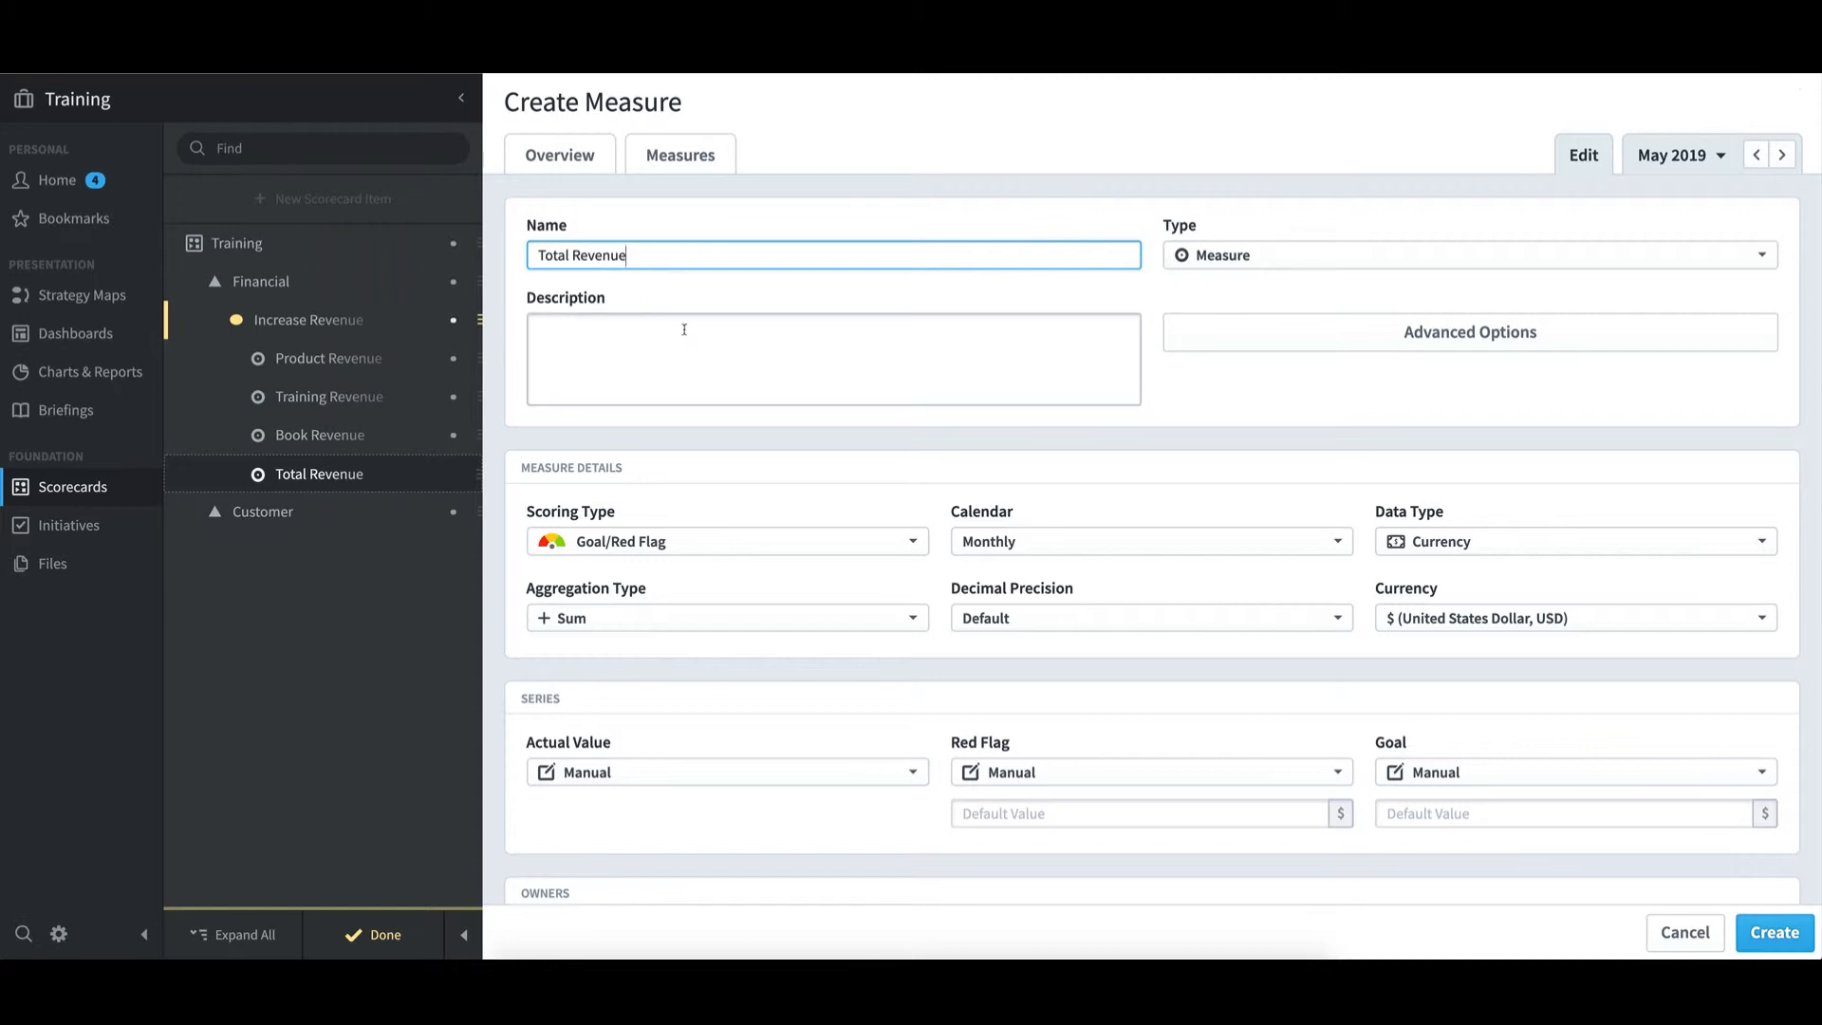
Step: Set the Total Revenue measure's scoring type to Unscored
{"action": "left_click", "coordinate": [670, 543]}
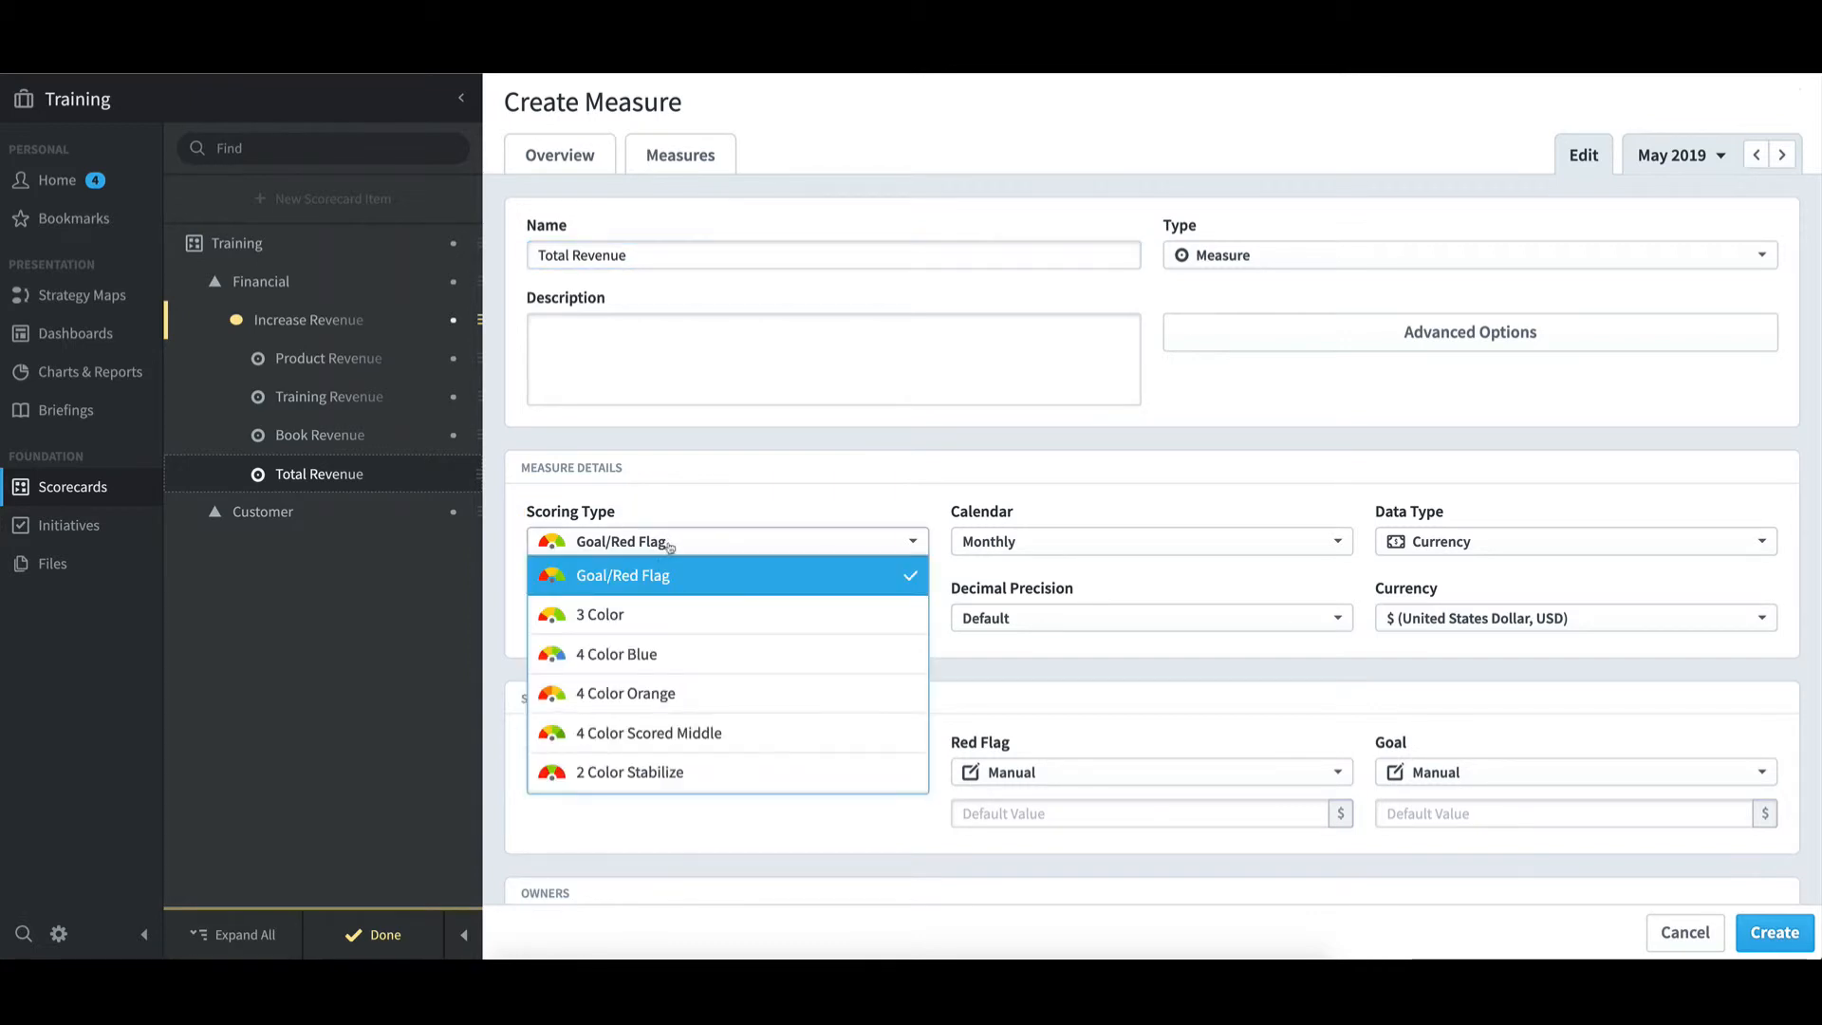
{"action": "scroll", "coordinate": [702, 597], "scroll_direction": "up", "scroll_amount": 3}
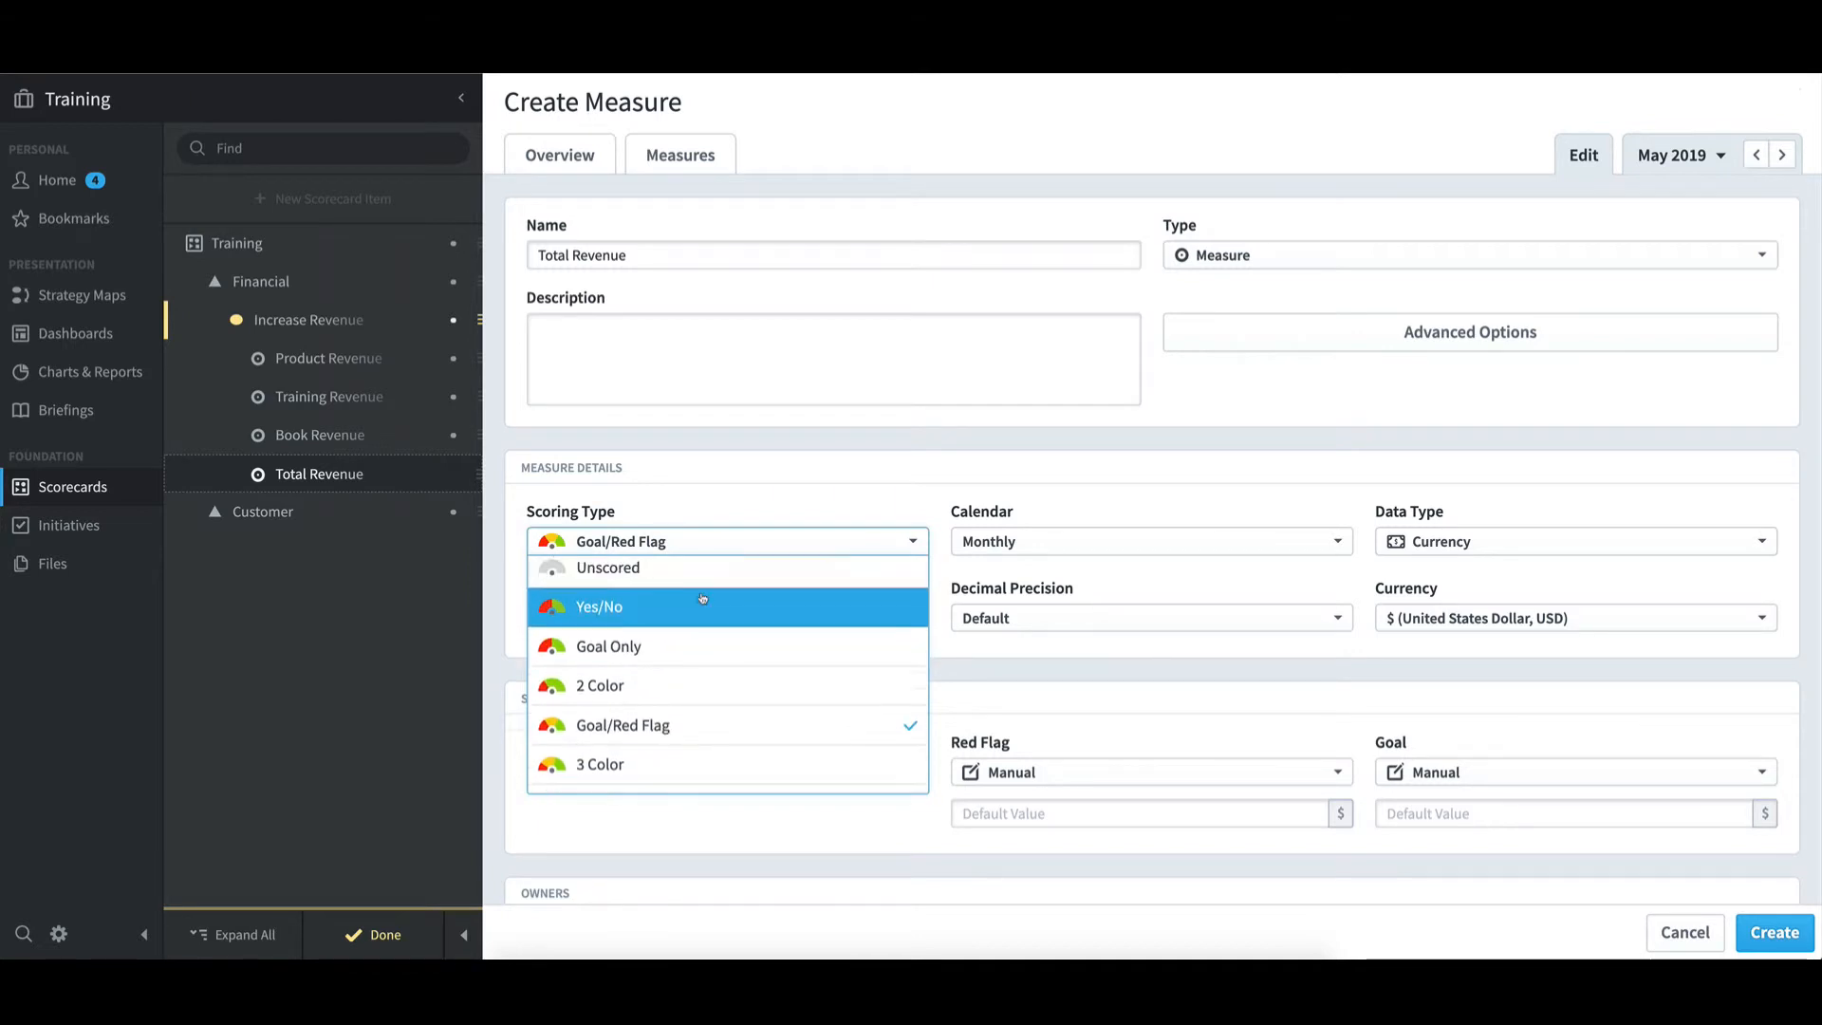
{"action": "left_click", "coordinate": [690, 580]}
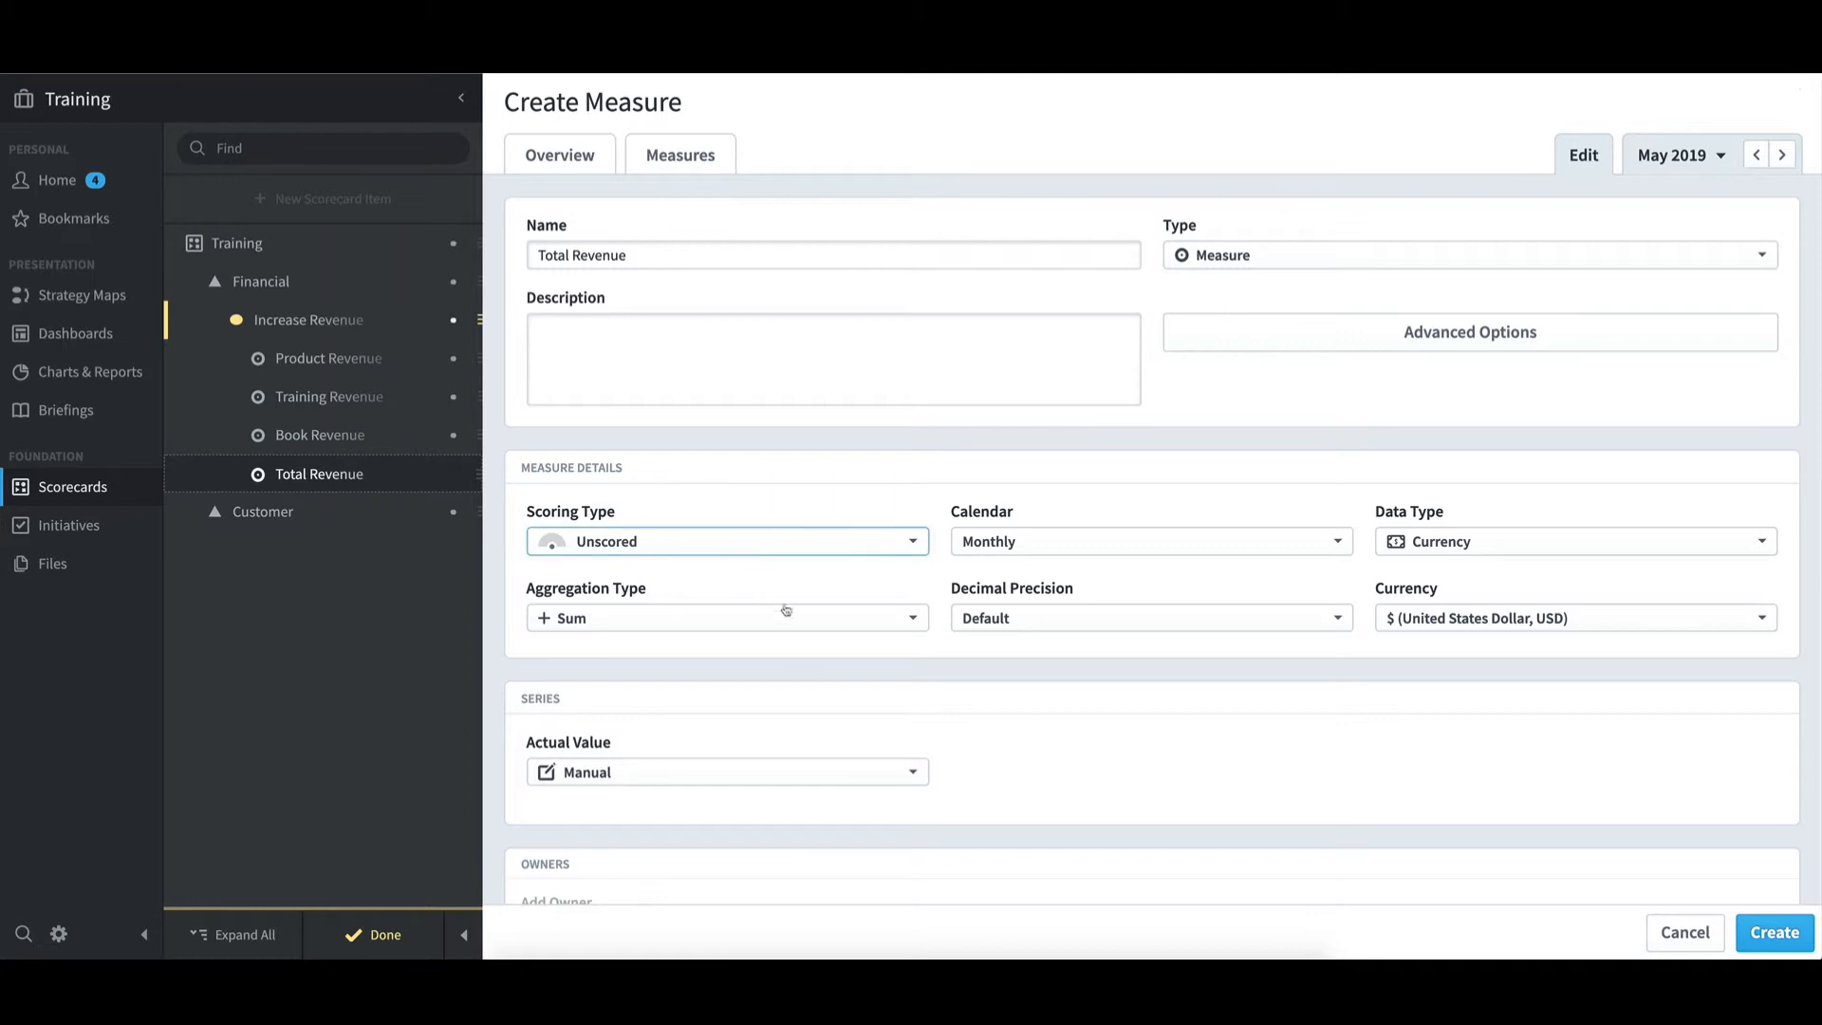
Step: Set the Total Revenue measure's actual value series to Calculated
{"action": "scroll", "coordinate": [831, 707], "scroll_direction": "down", "scroll_amount": 3}
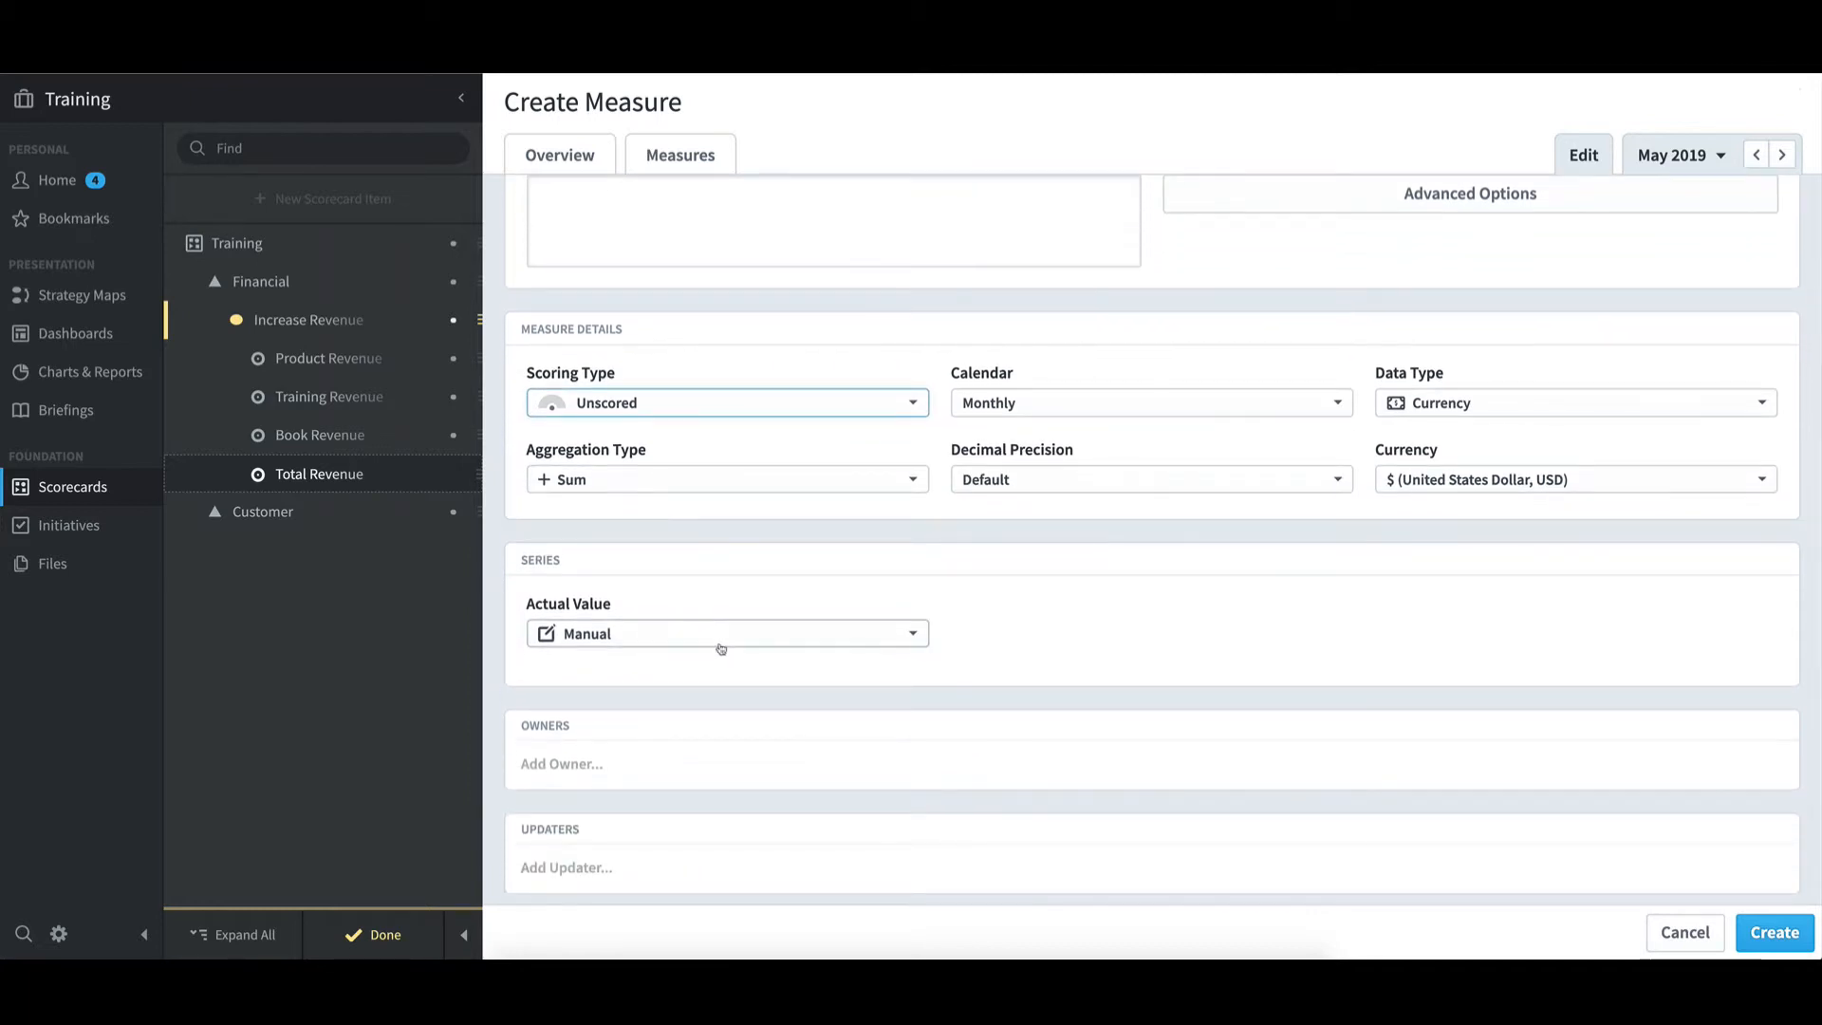
{"action": "left_click", "coordinate": [720, 641]}
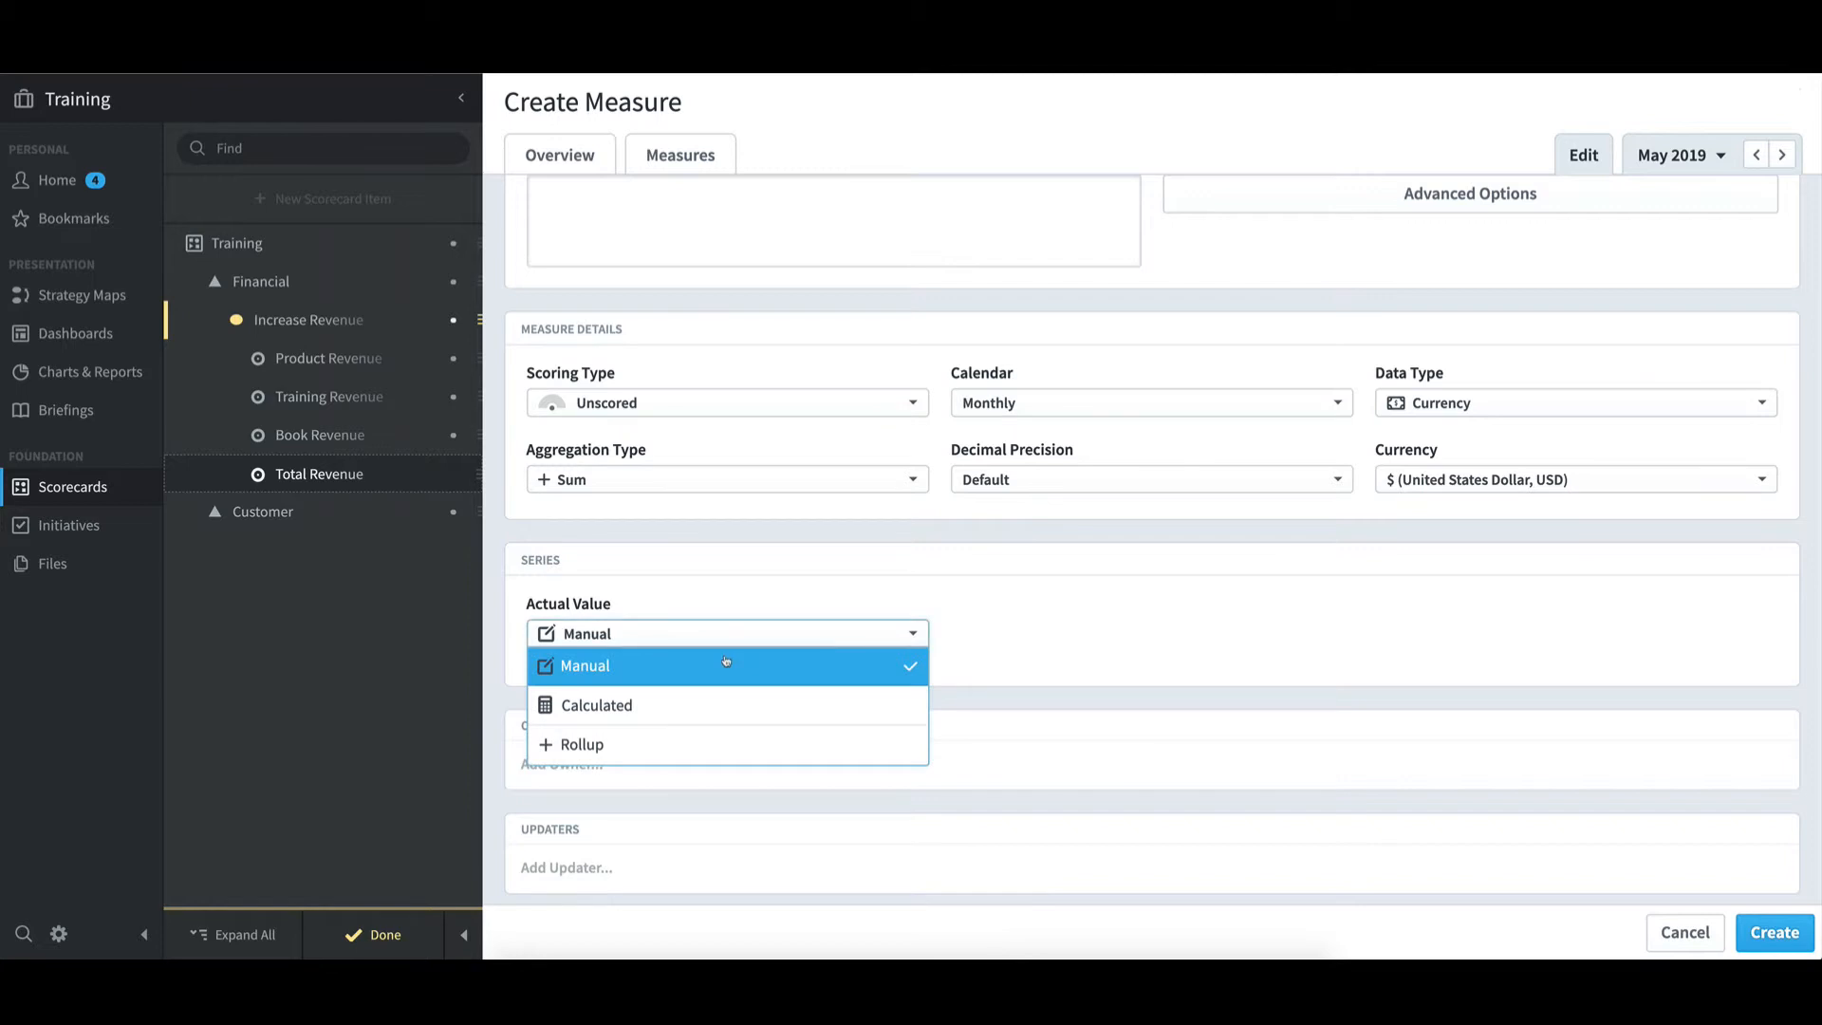
{"action": "left_click", "coordinate": [692, 704]}
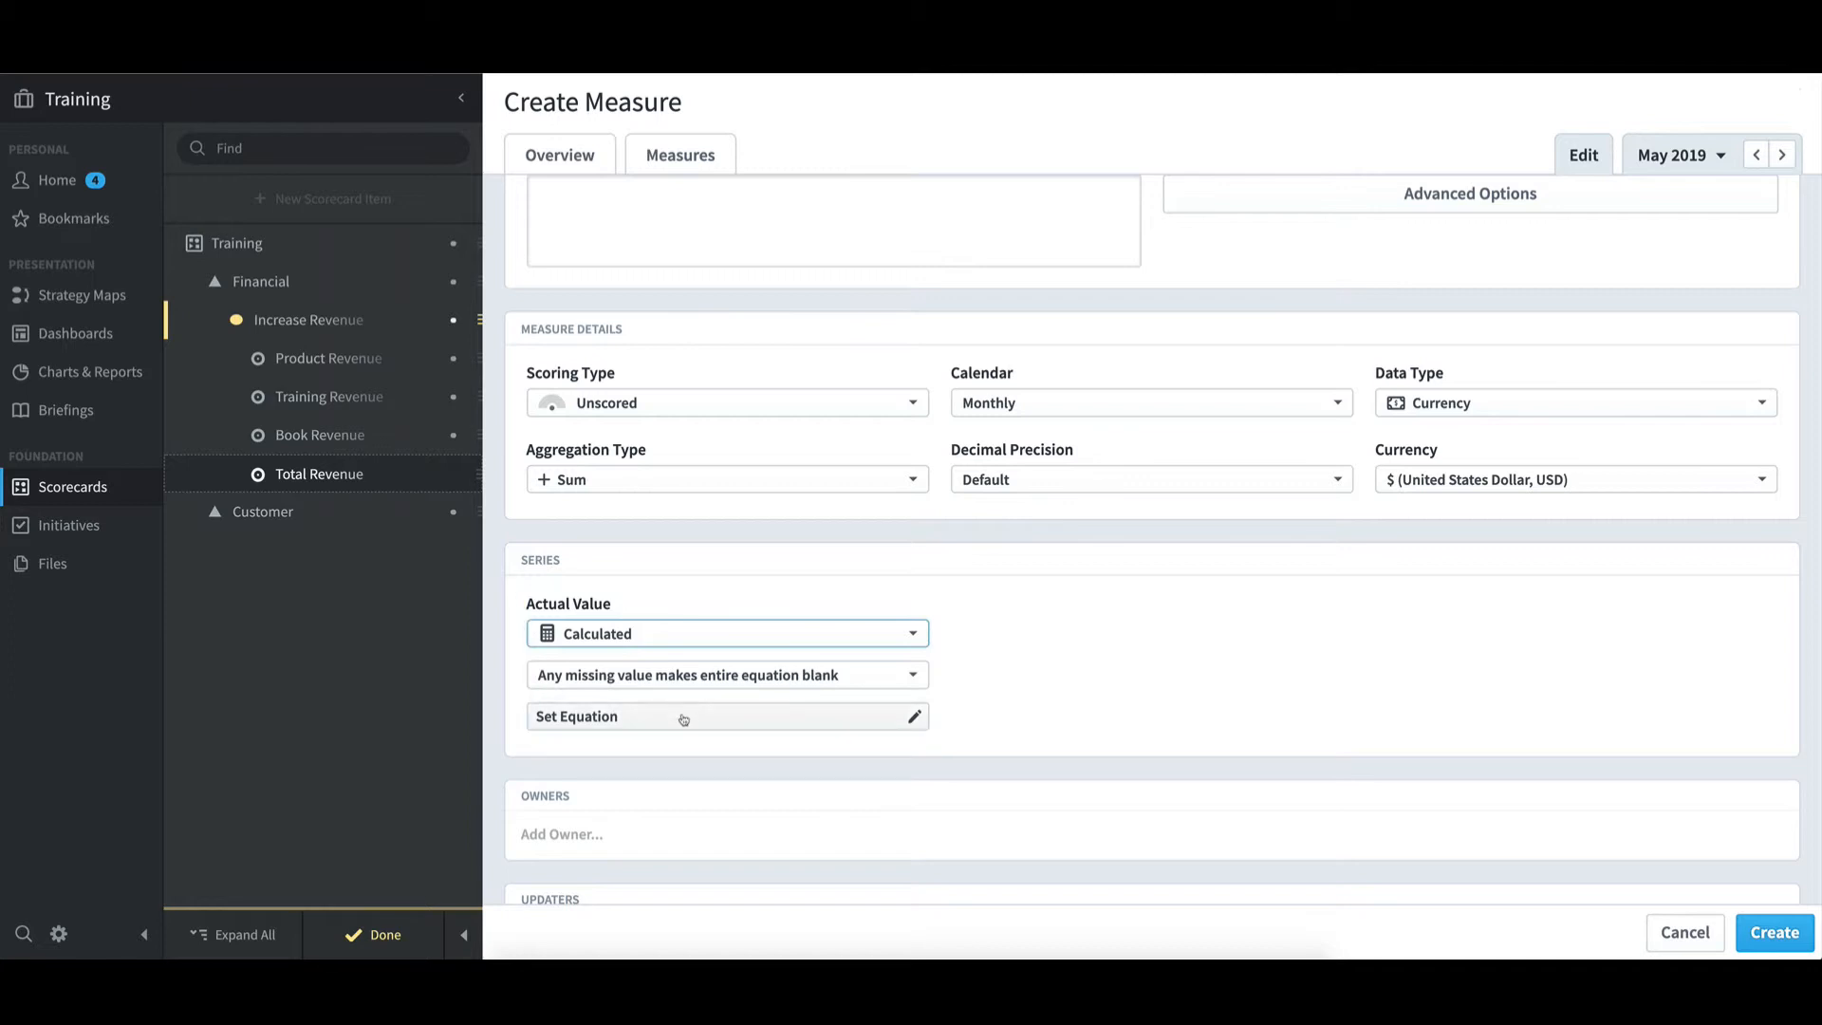
Step: Start the actual value equation with the current actual value of the Training scorecard's Product Revenue measure
{"action": "left_click", "coordinate": [645, 716]}
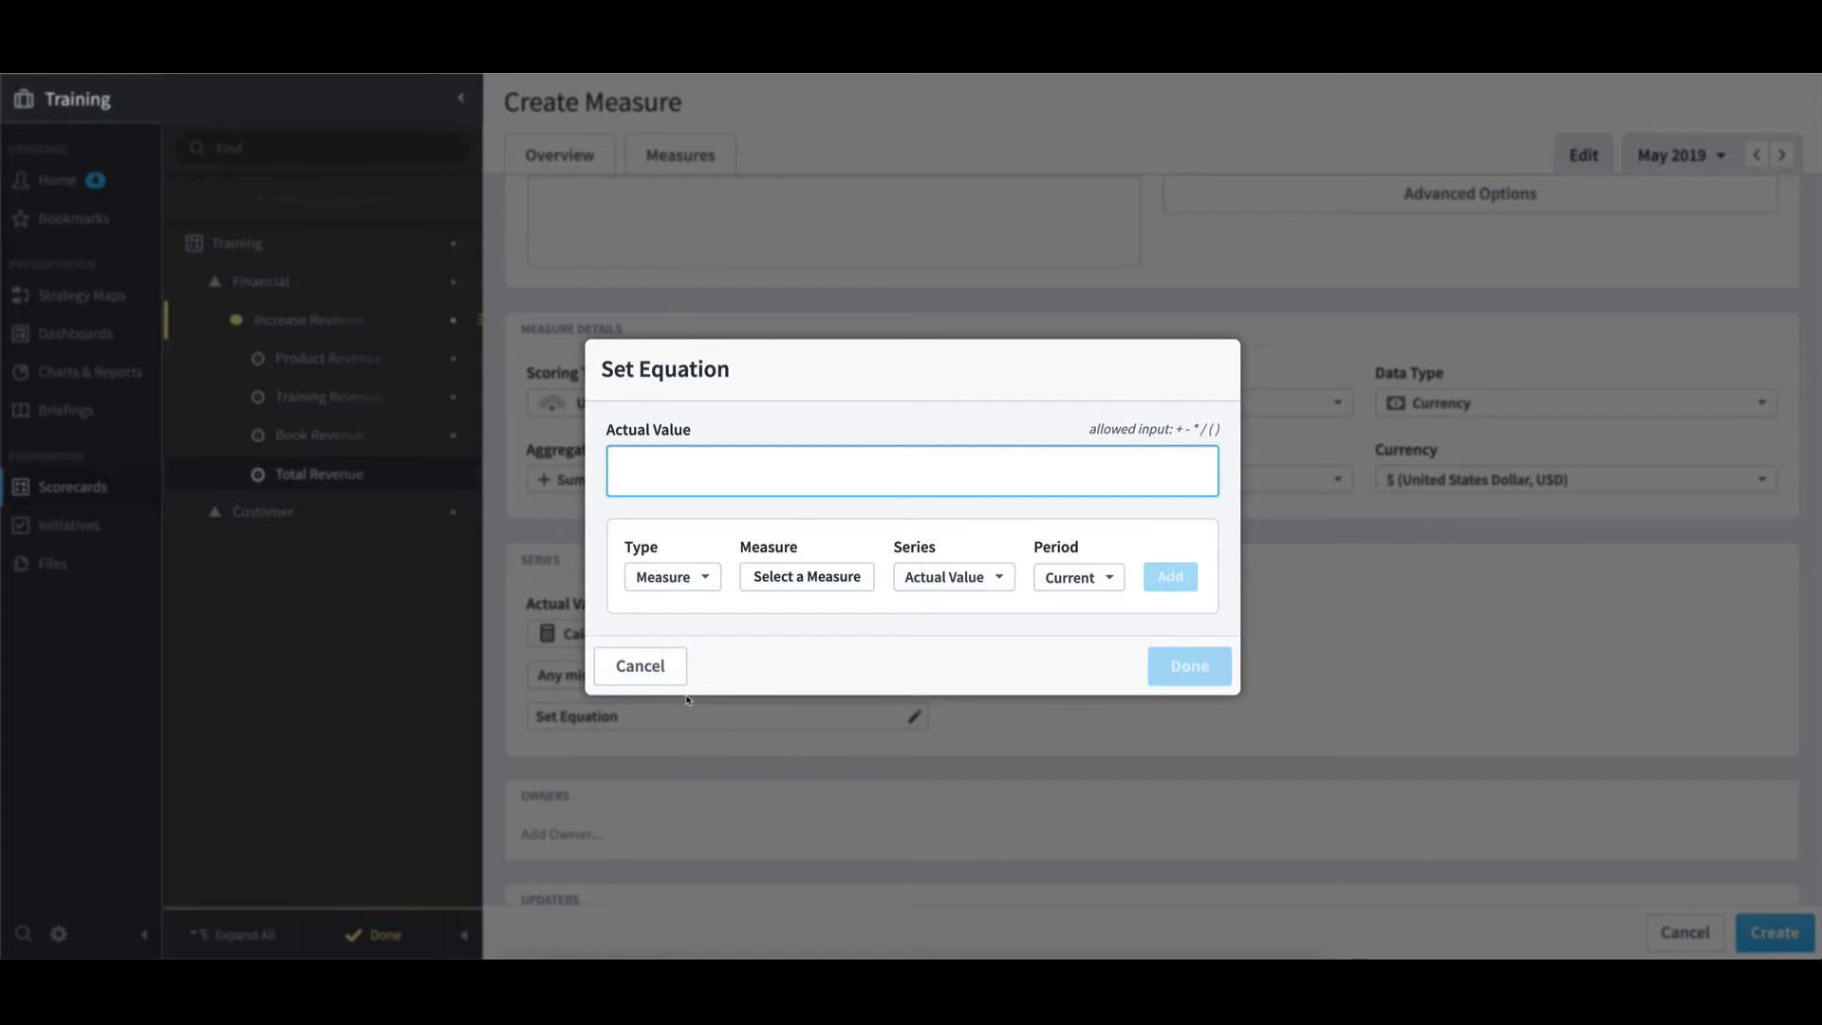
{"action": "left_click", "coordinate": [790, 581]}
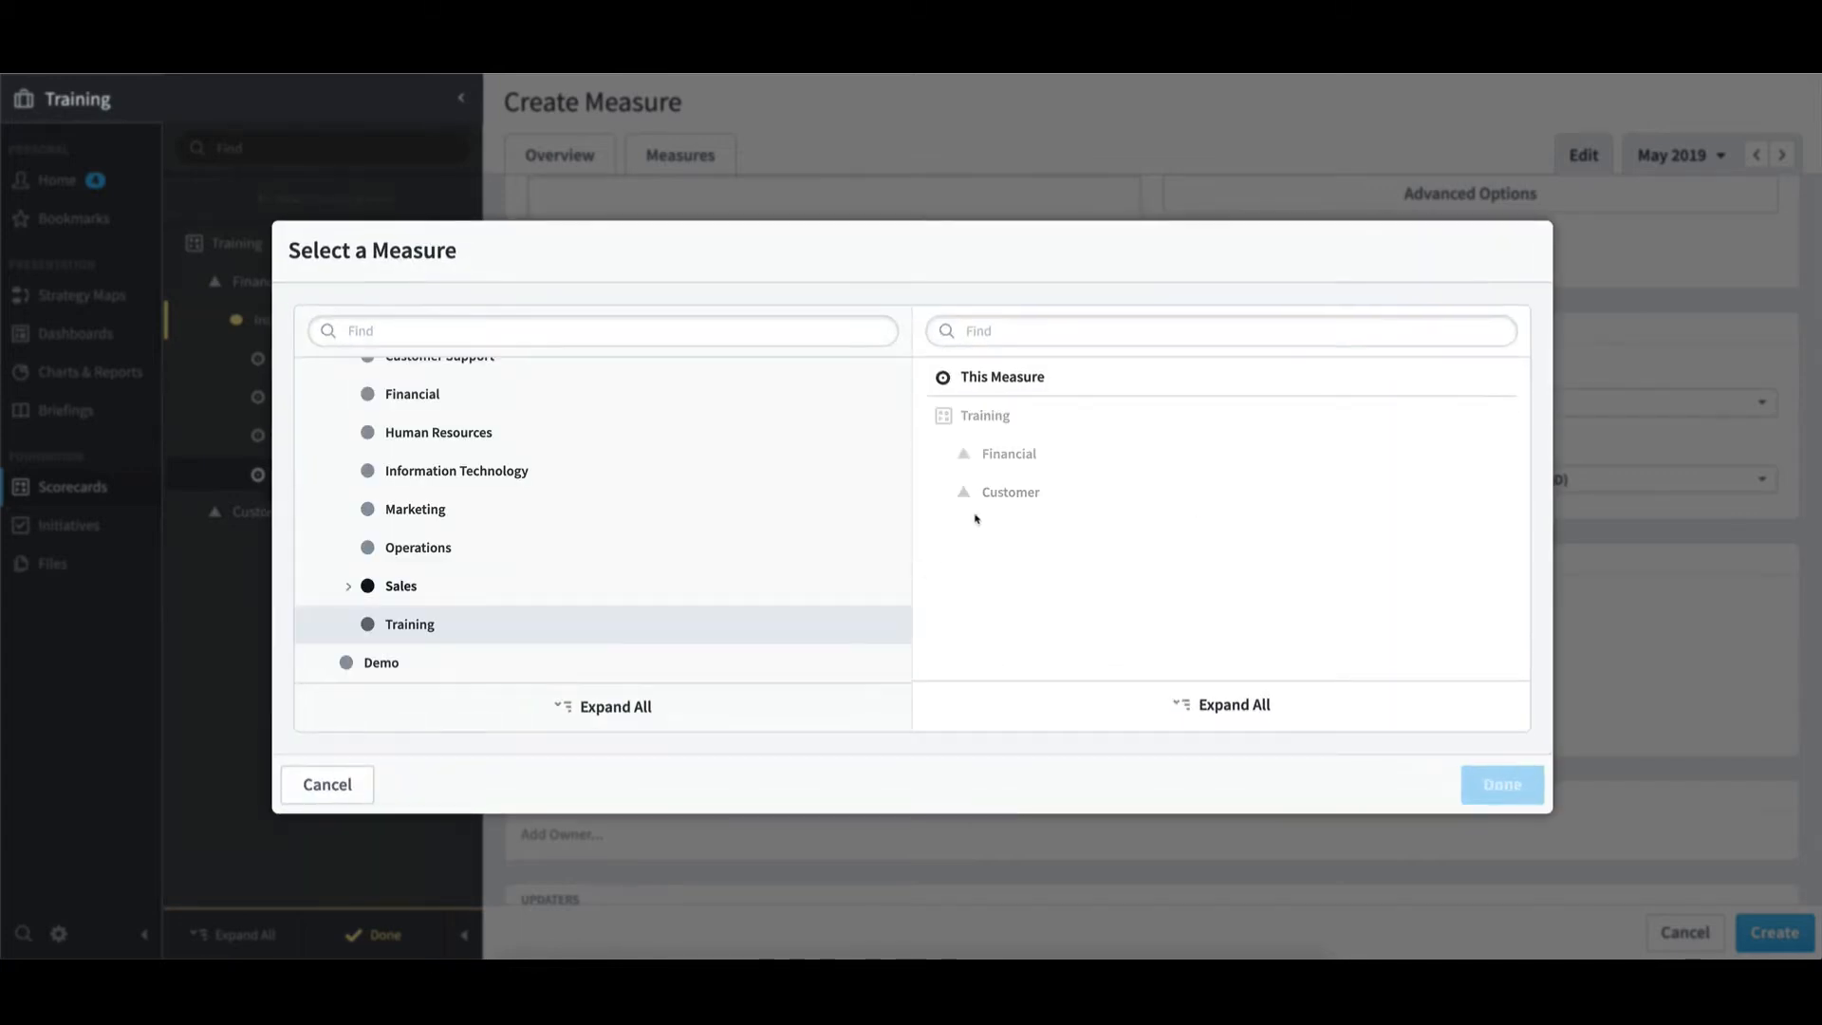
{"action": "left_click", "coordinate": [948, 462]}
{"action": "left_click", "coordinate": [968, 494]}
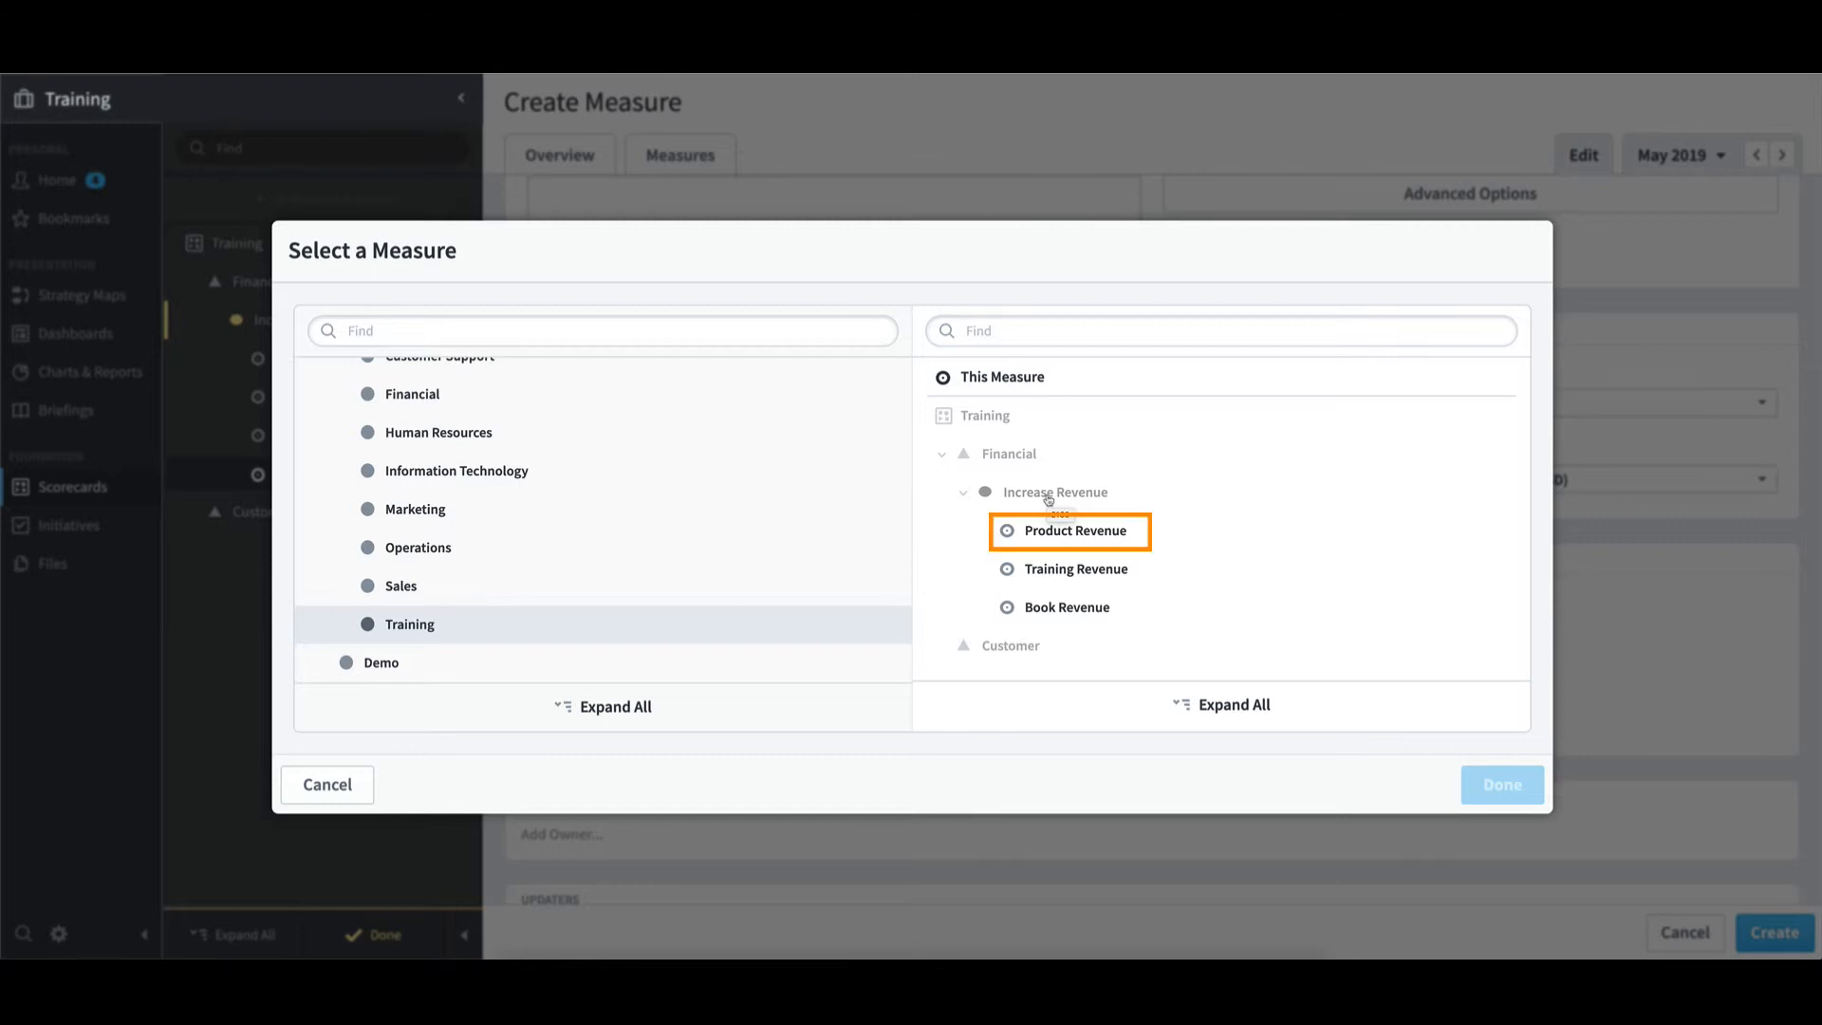
{"action": "left_click", "coordinate": [1091, 537]}
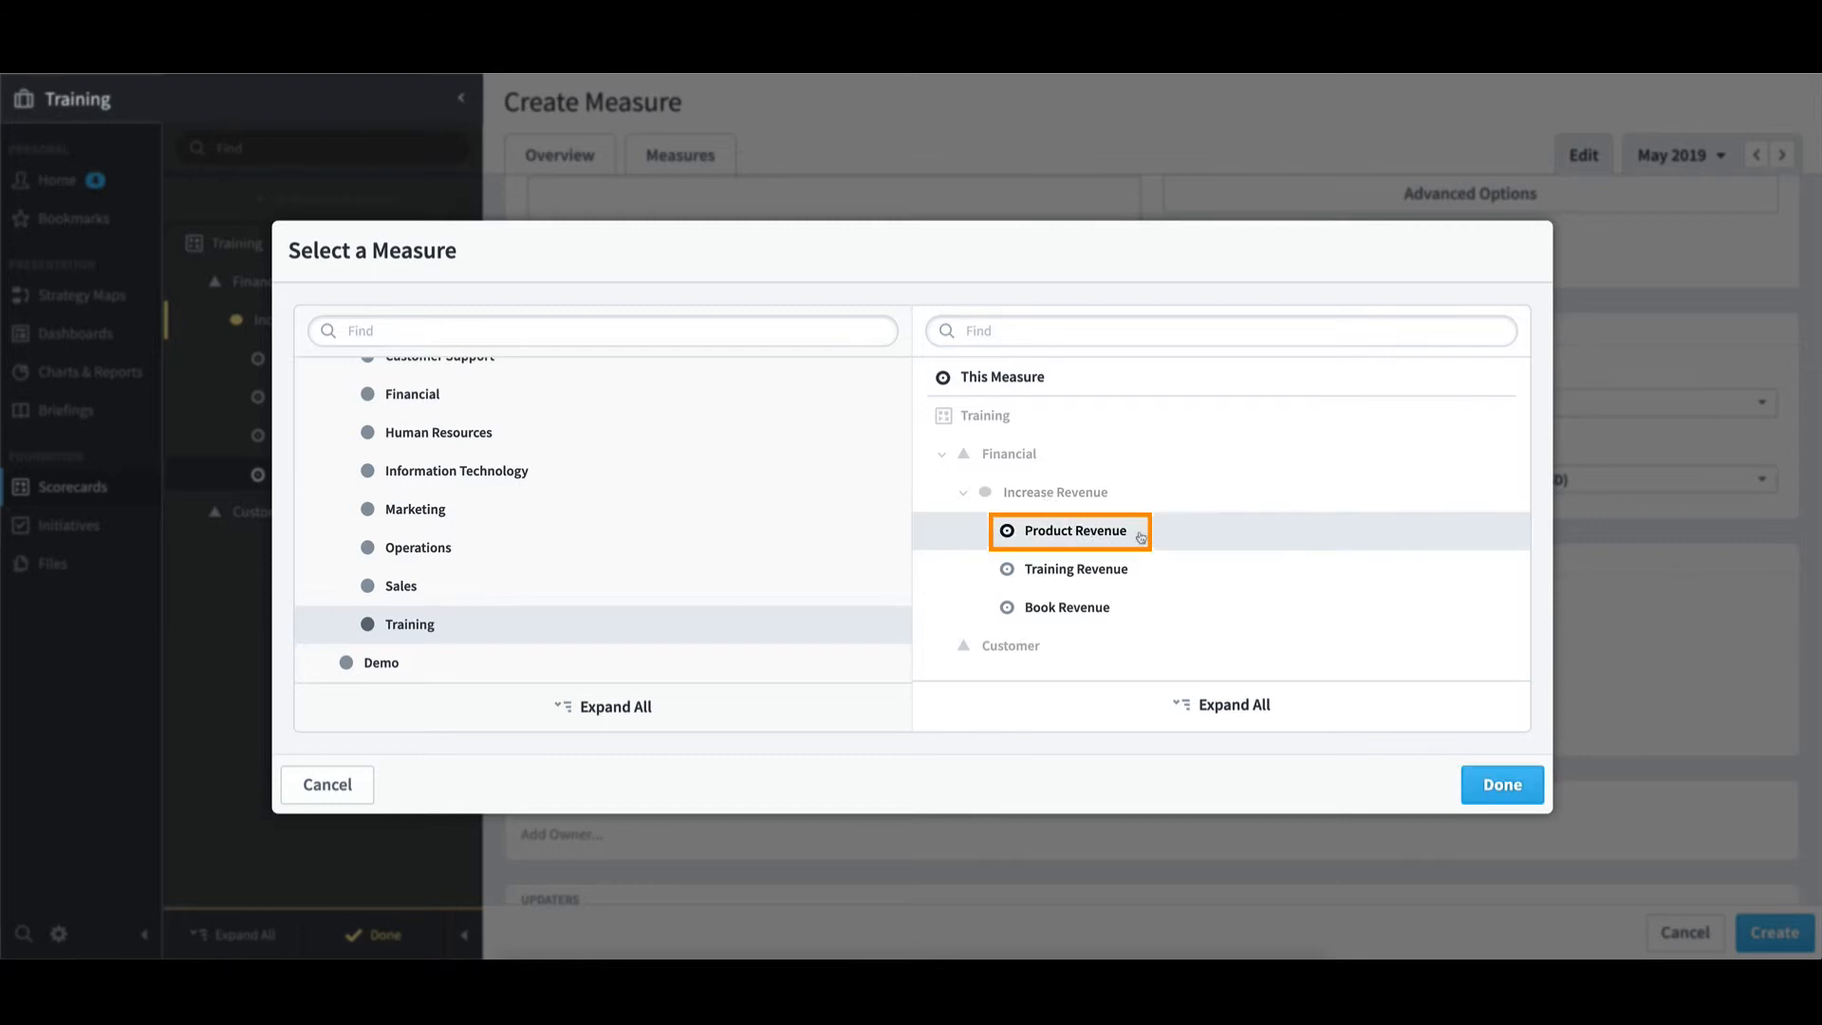
{"action": "left_click", "coordinate": [1516, 786]}
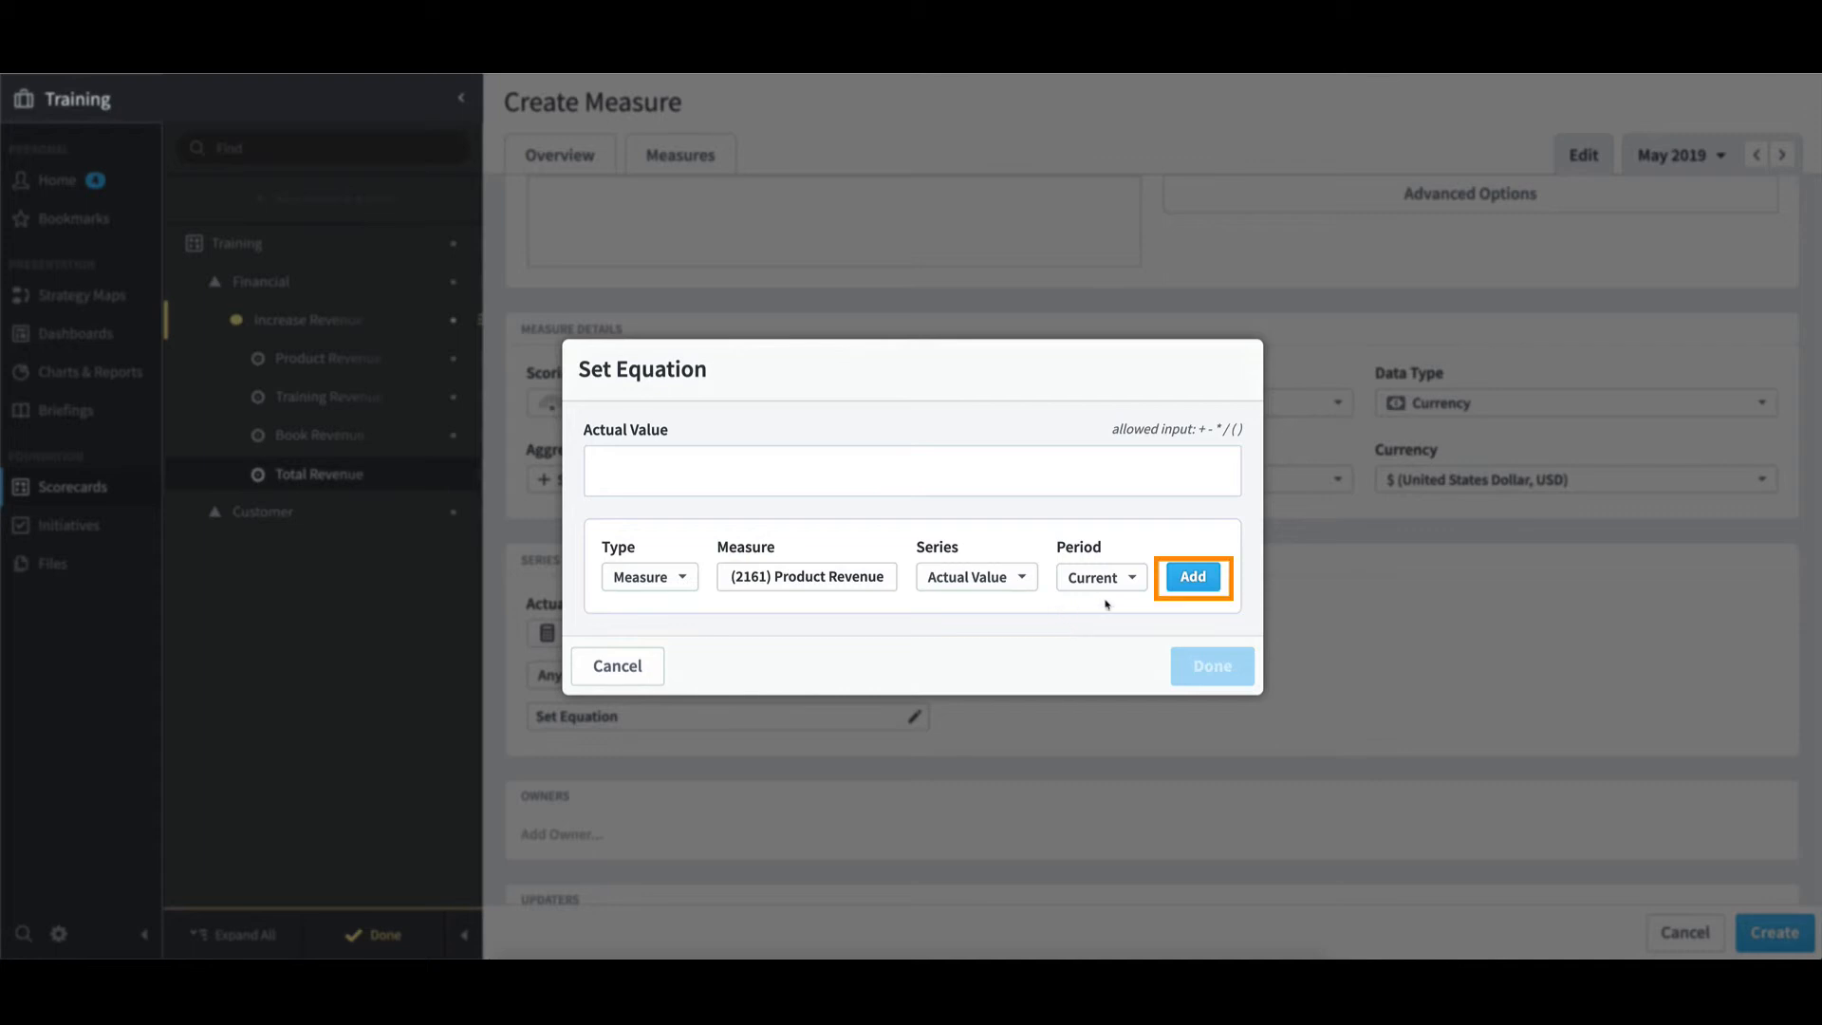
{"action": "left_click", "coordinate": [1198, 583]}
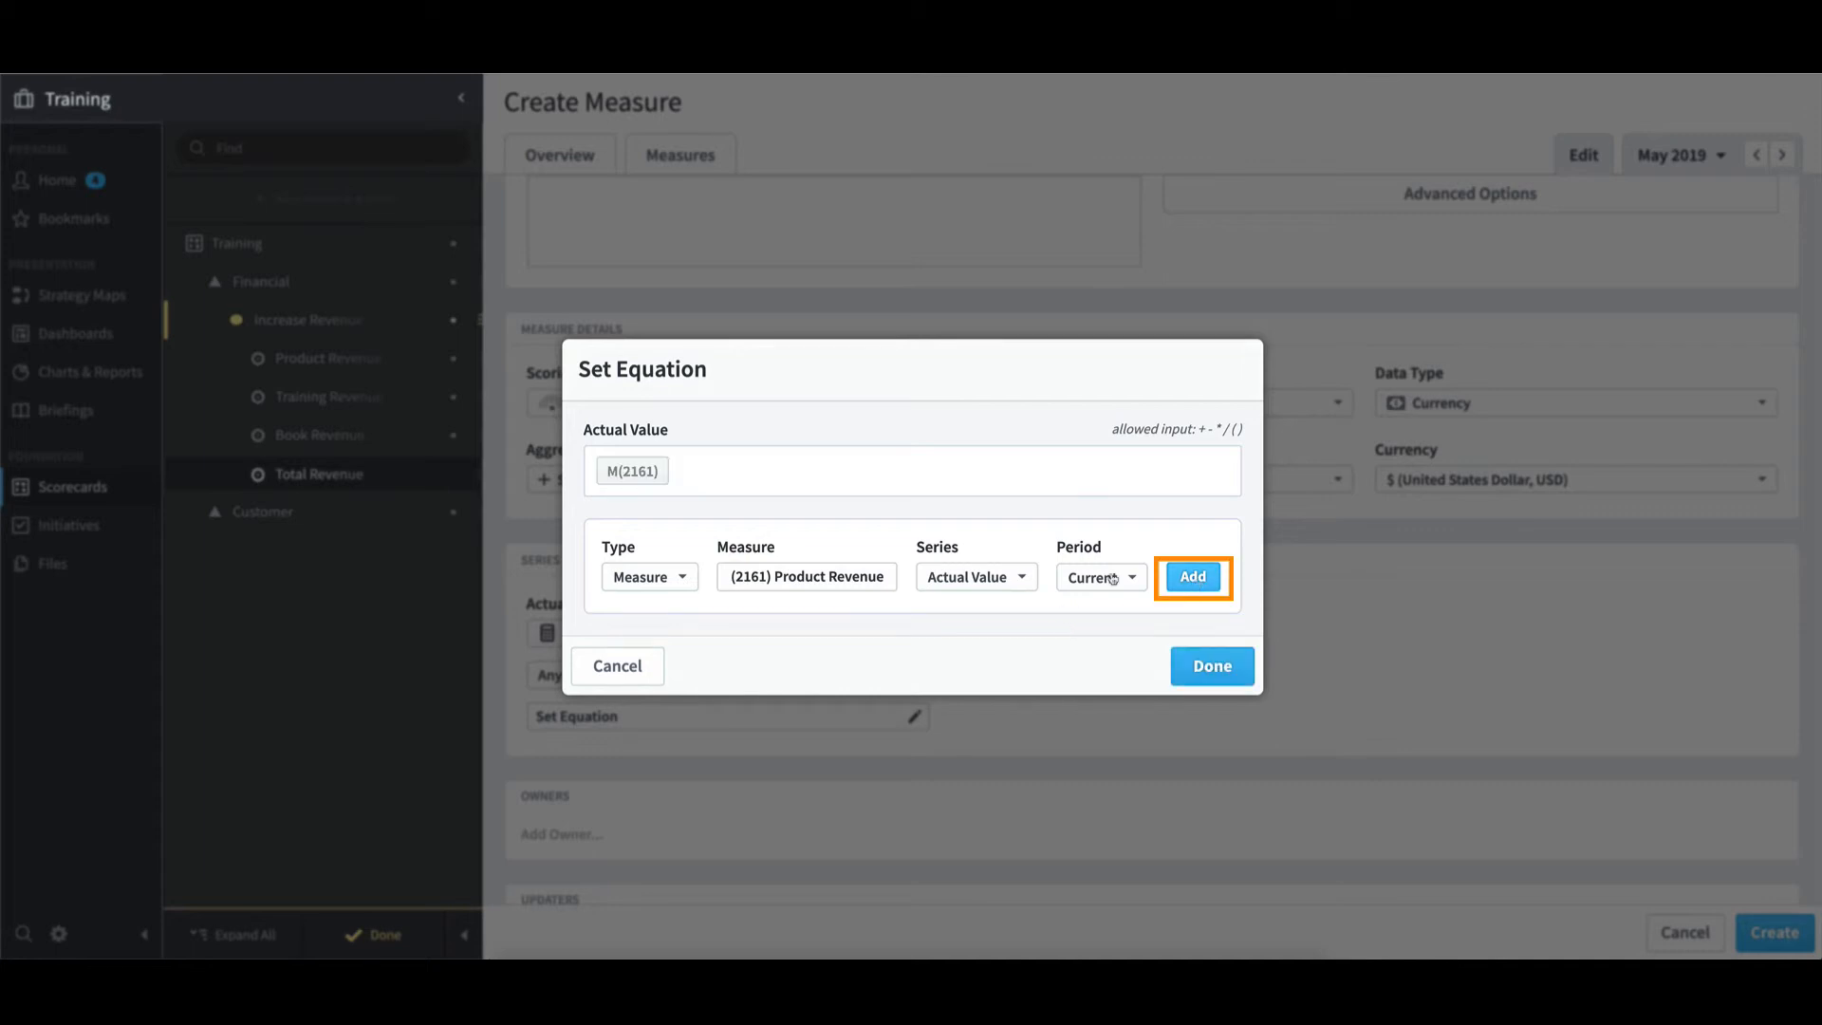
Step: Append a plus sign and the Training Revenue measure's current actual value to the equation
{"action": "left_click", "coordinate": [732, 475]}
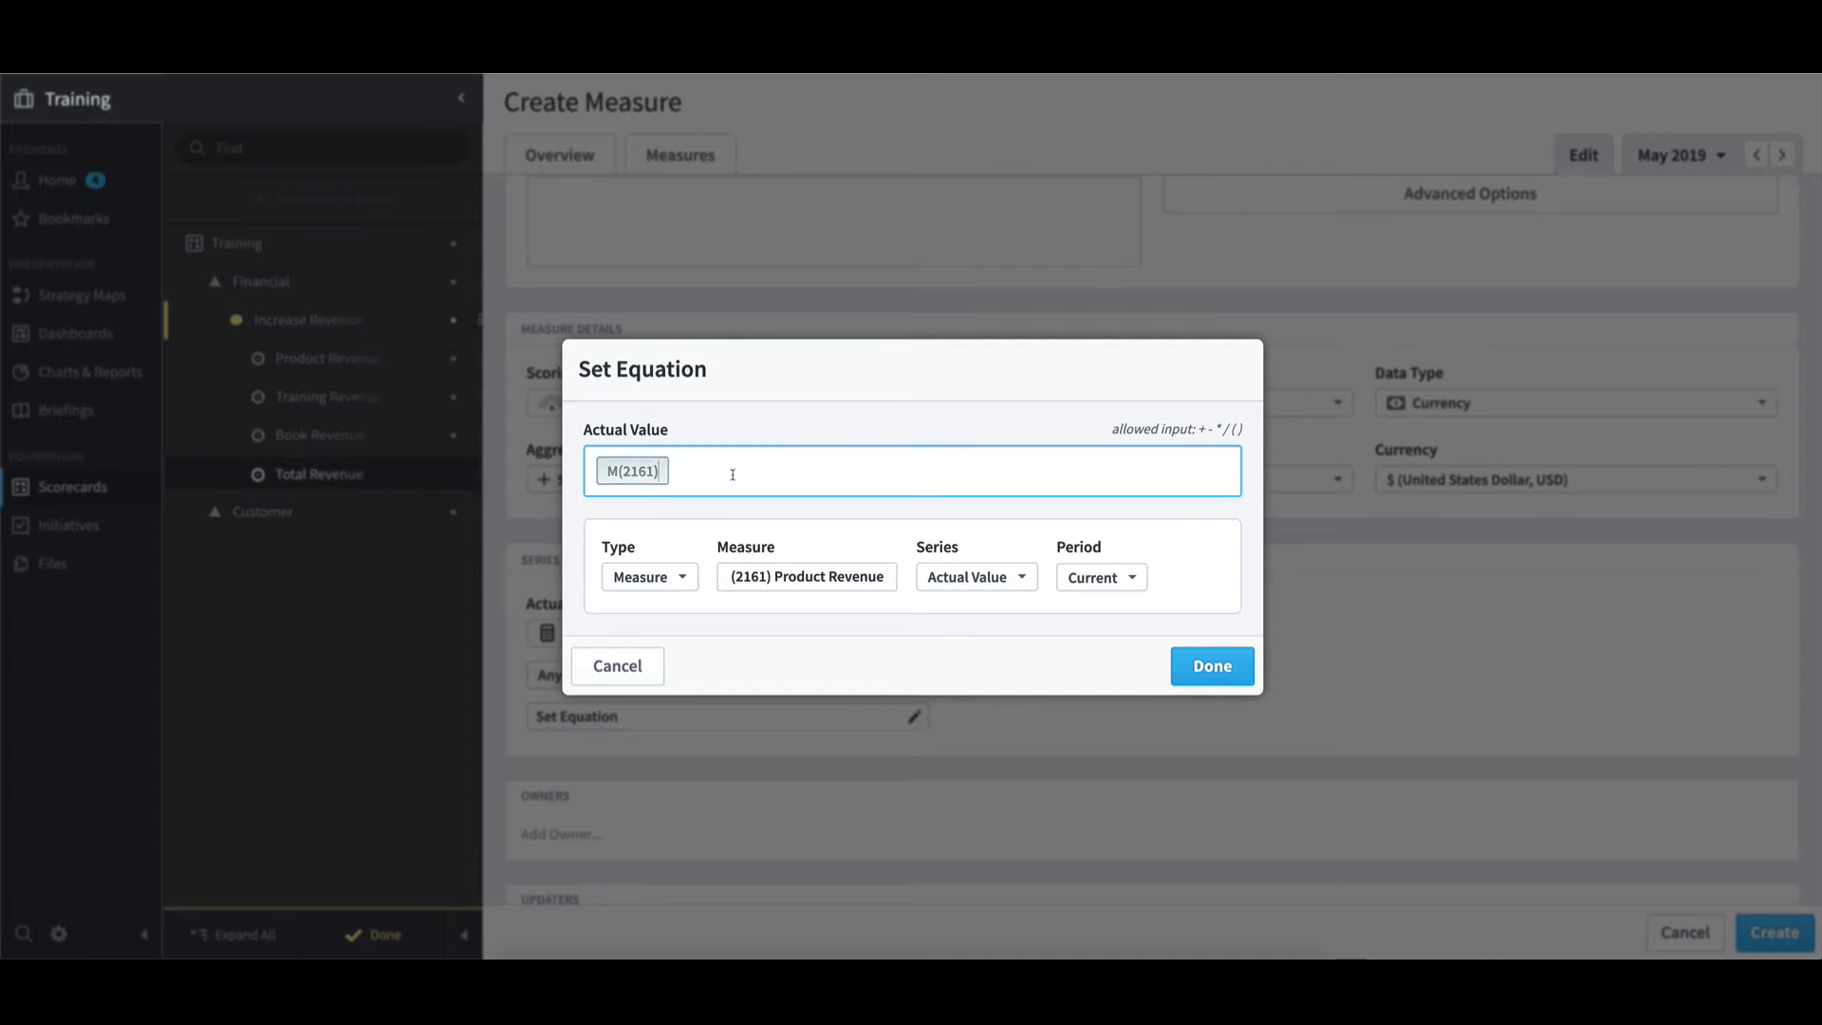
{"action": "type", "text": "+"}
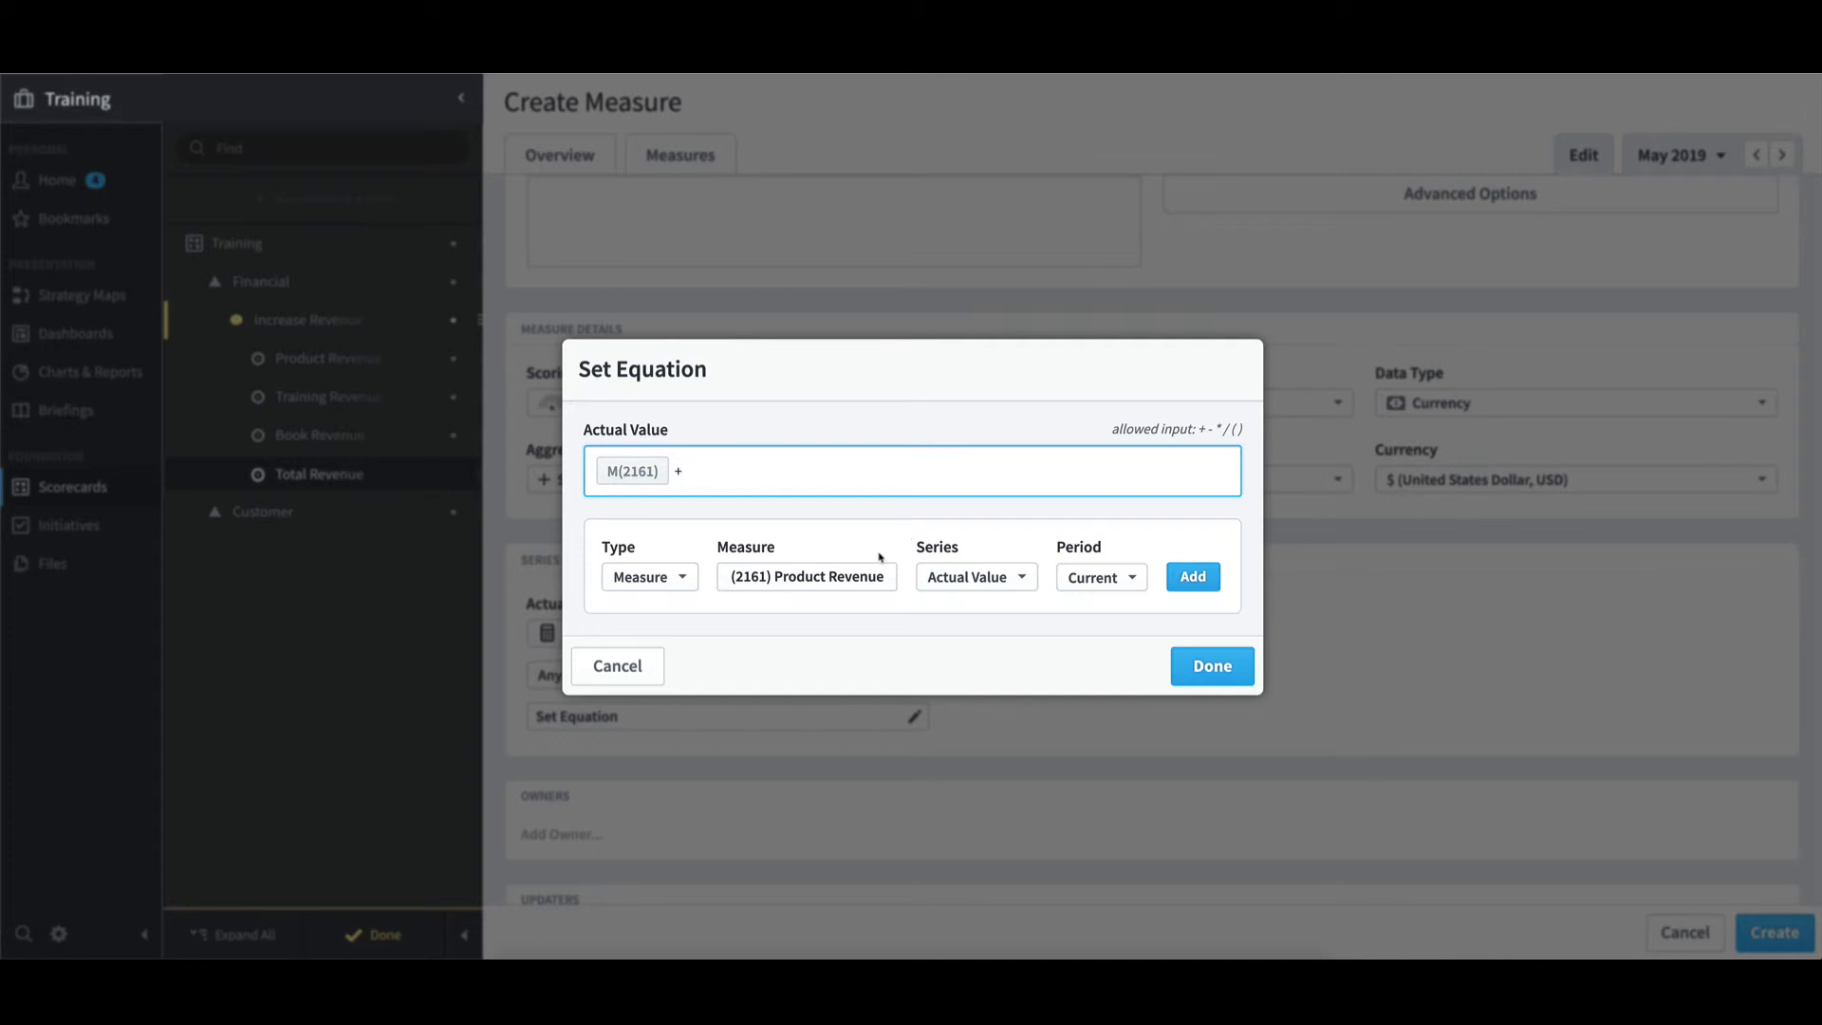
{"action": "left_click", "coordinate": [861, 579]}
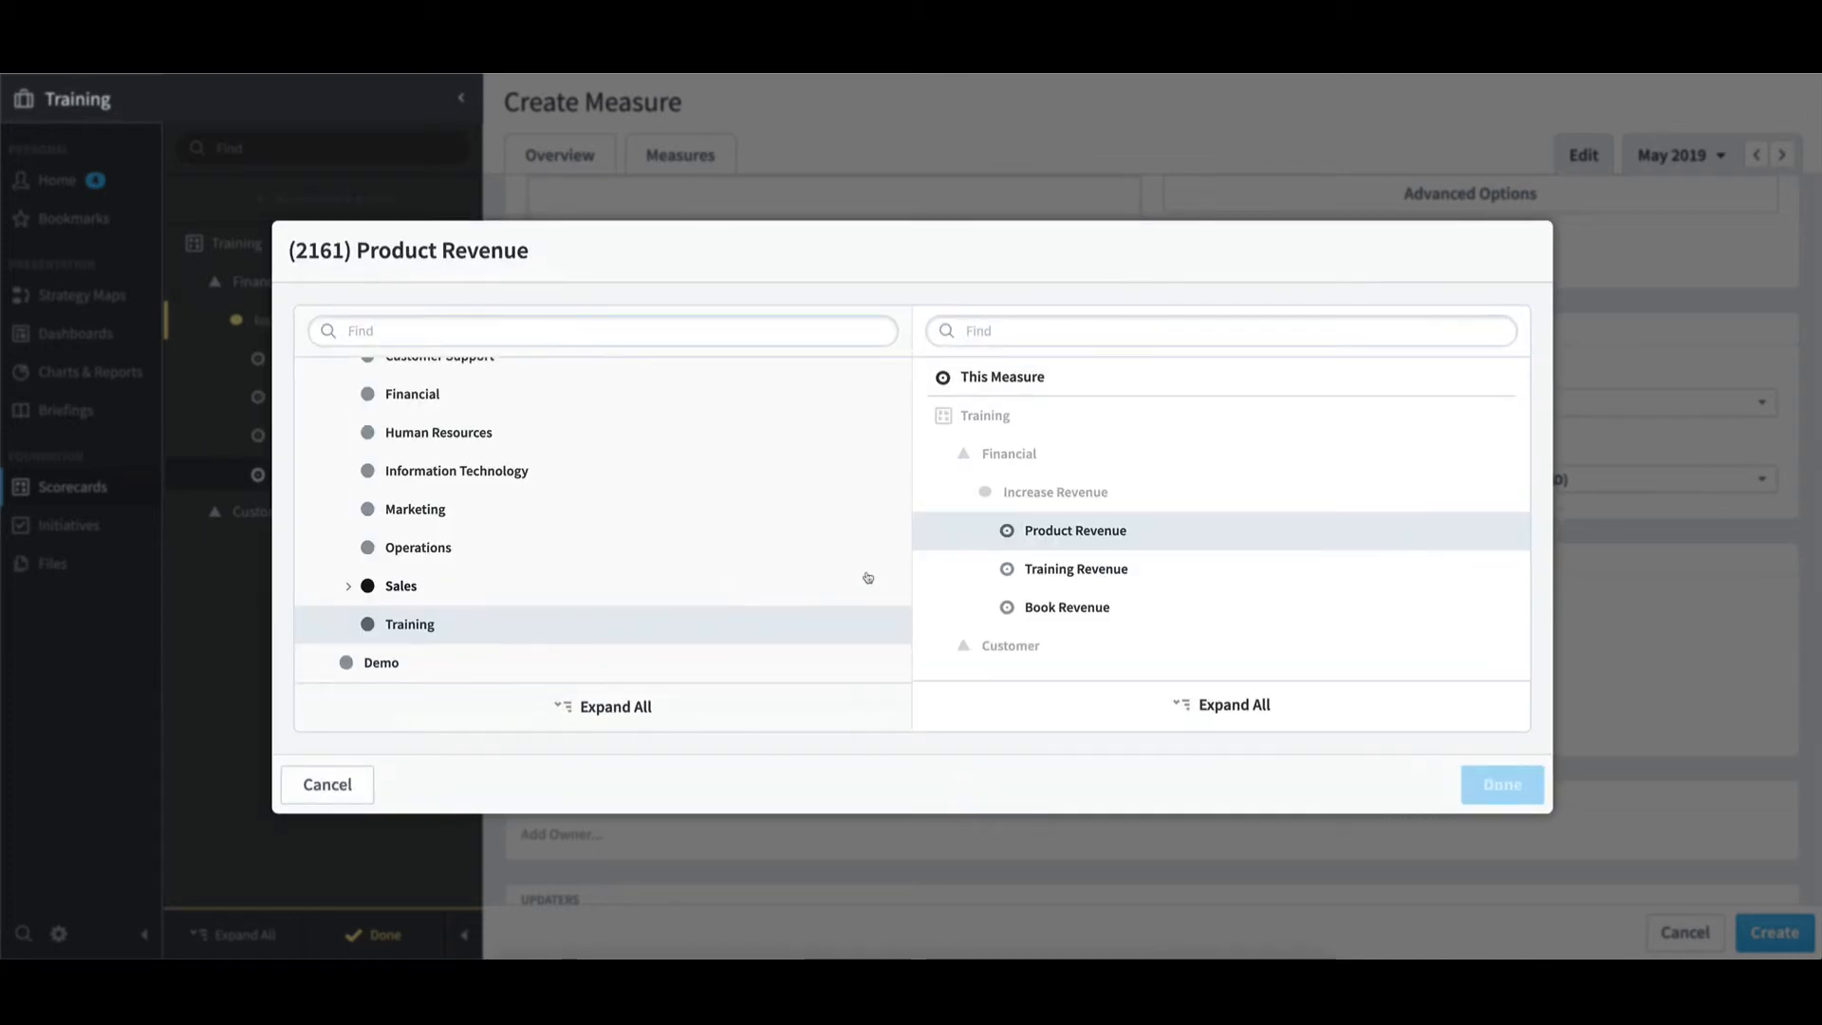
{"action": "left_click_drag", "start_coordinate": [1114, 374], "coordinate": [1114, 521]}
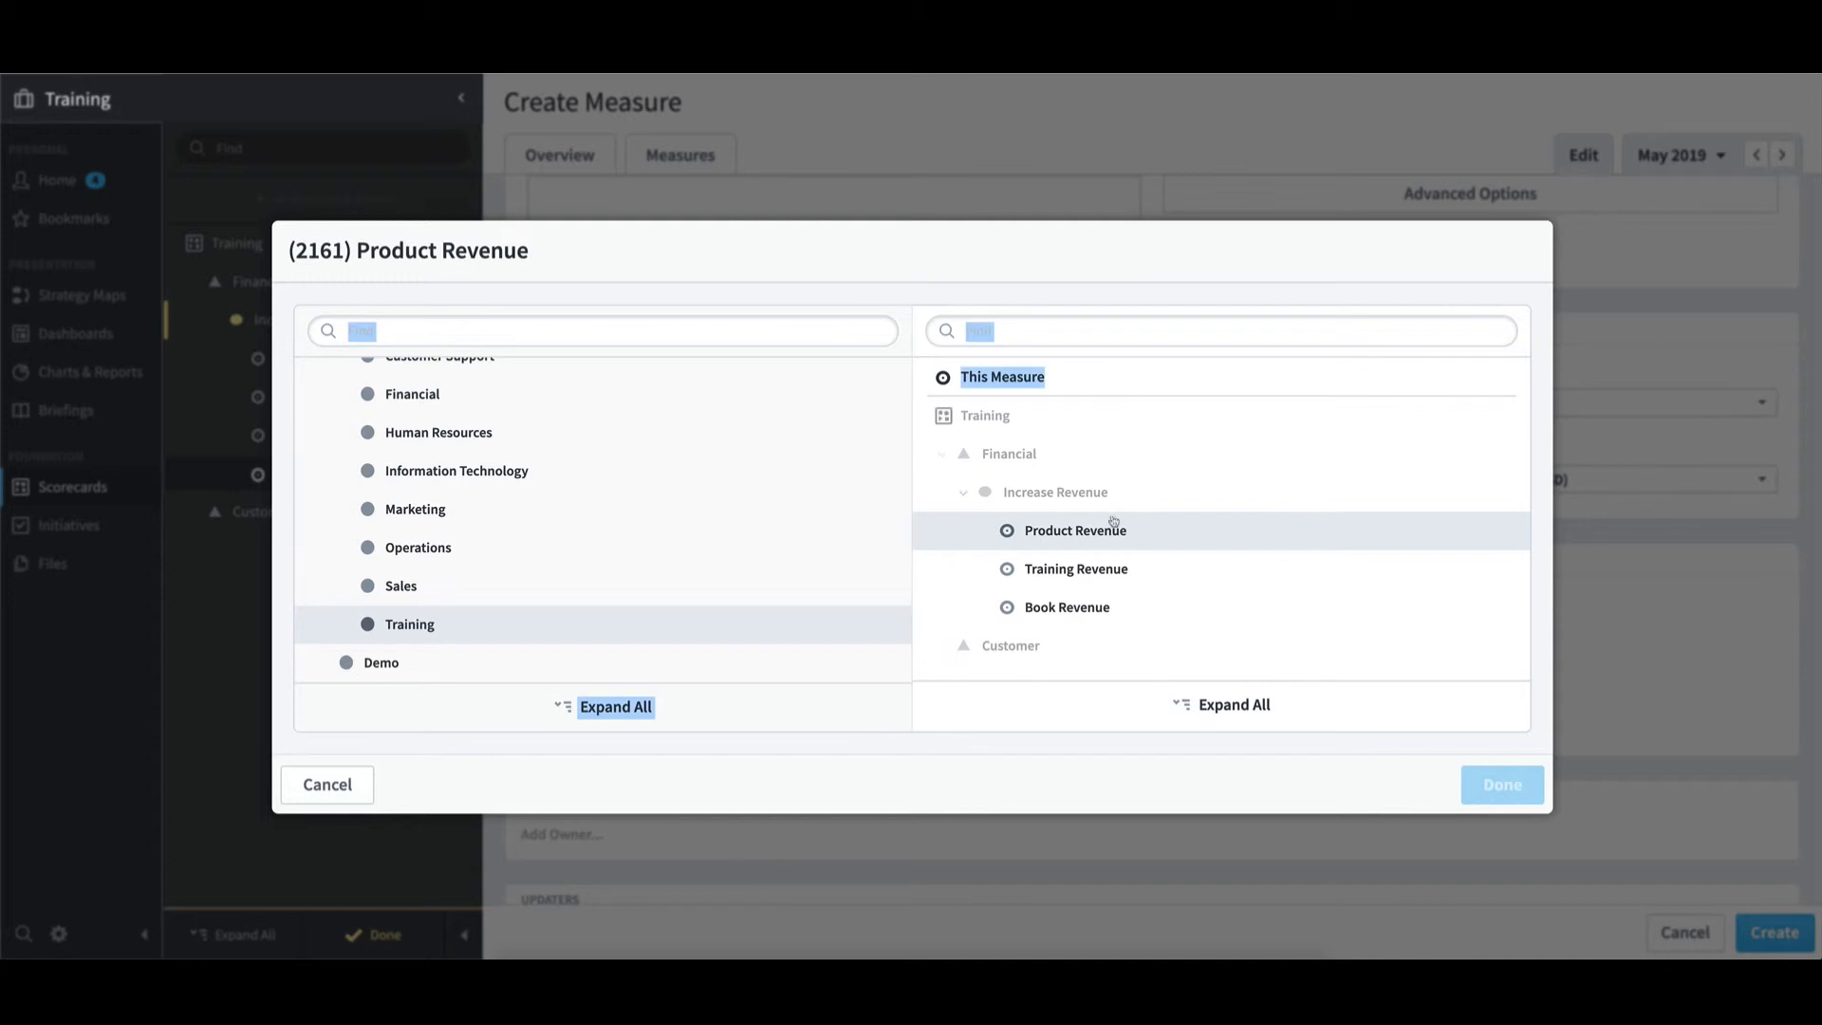
{"action": "left_click", "coordinate": [1110, 575]}
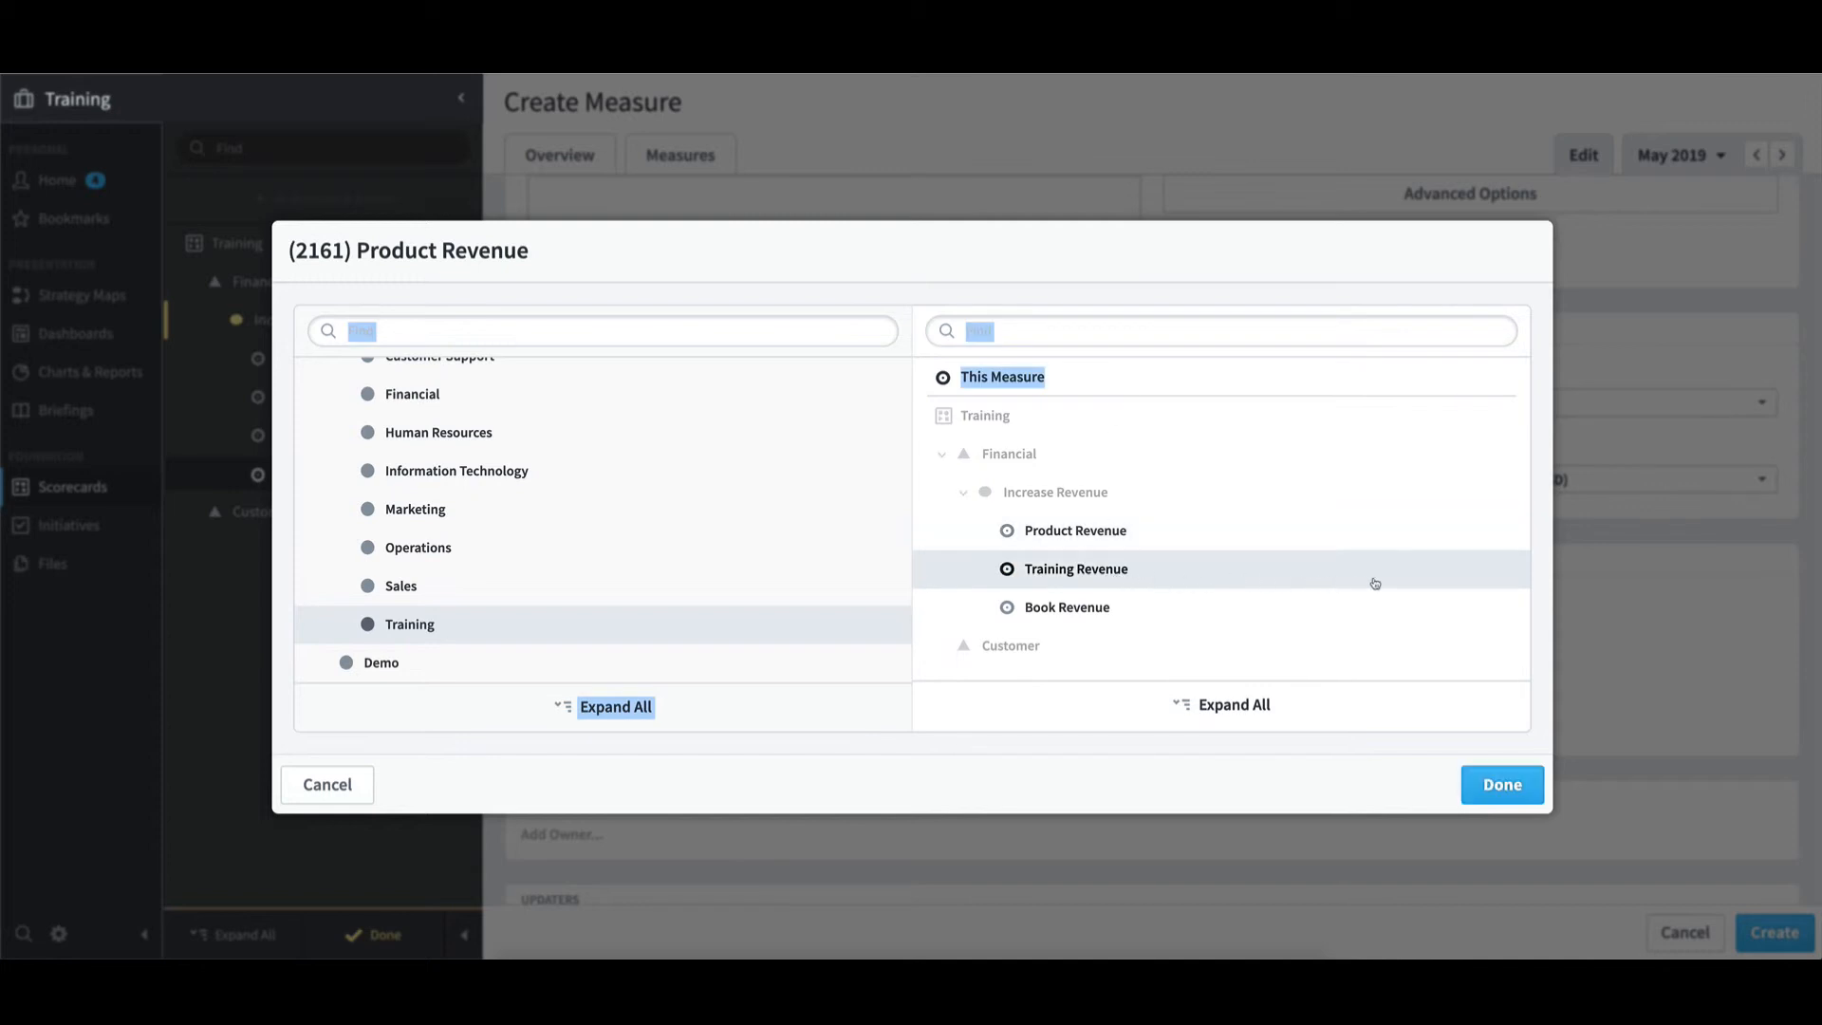
{"action": "left_click", "coordinate": [1516, 789]}
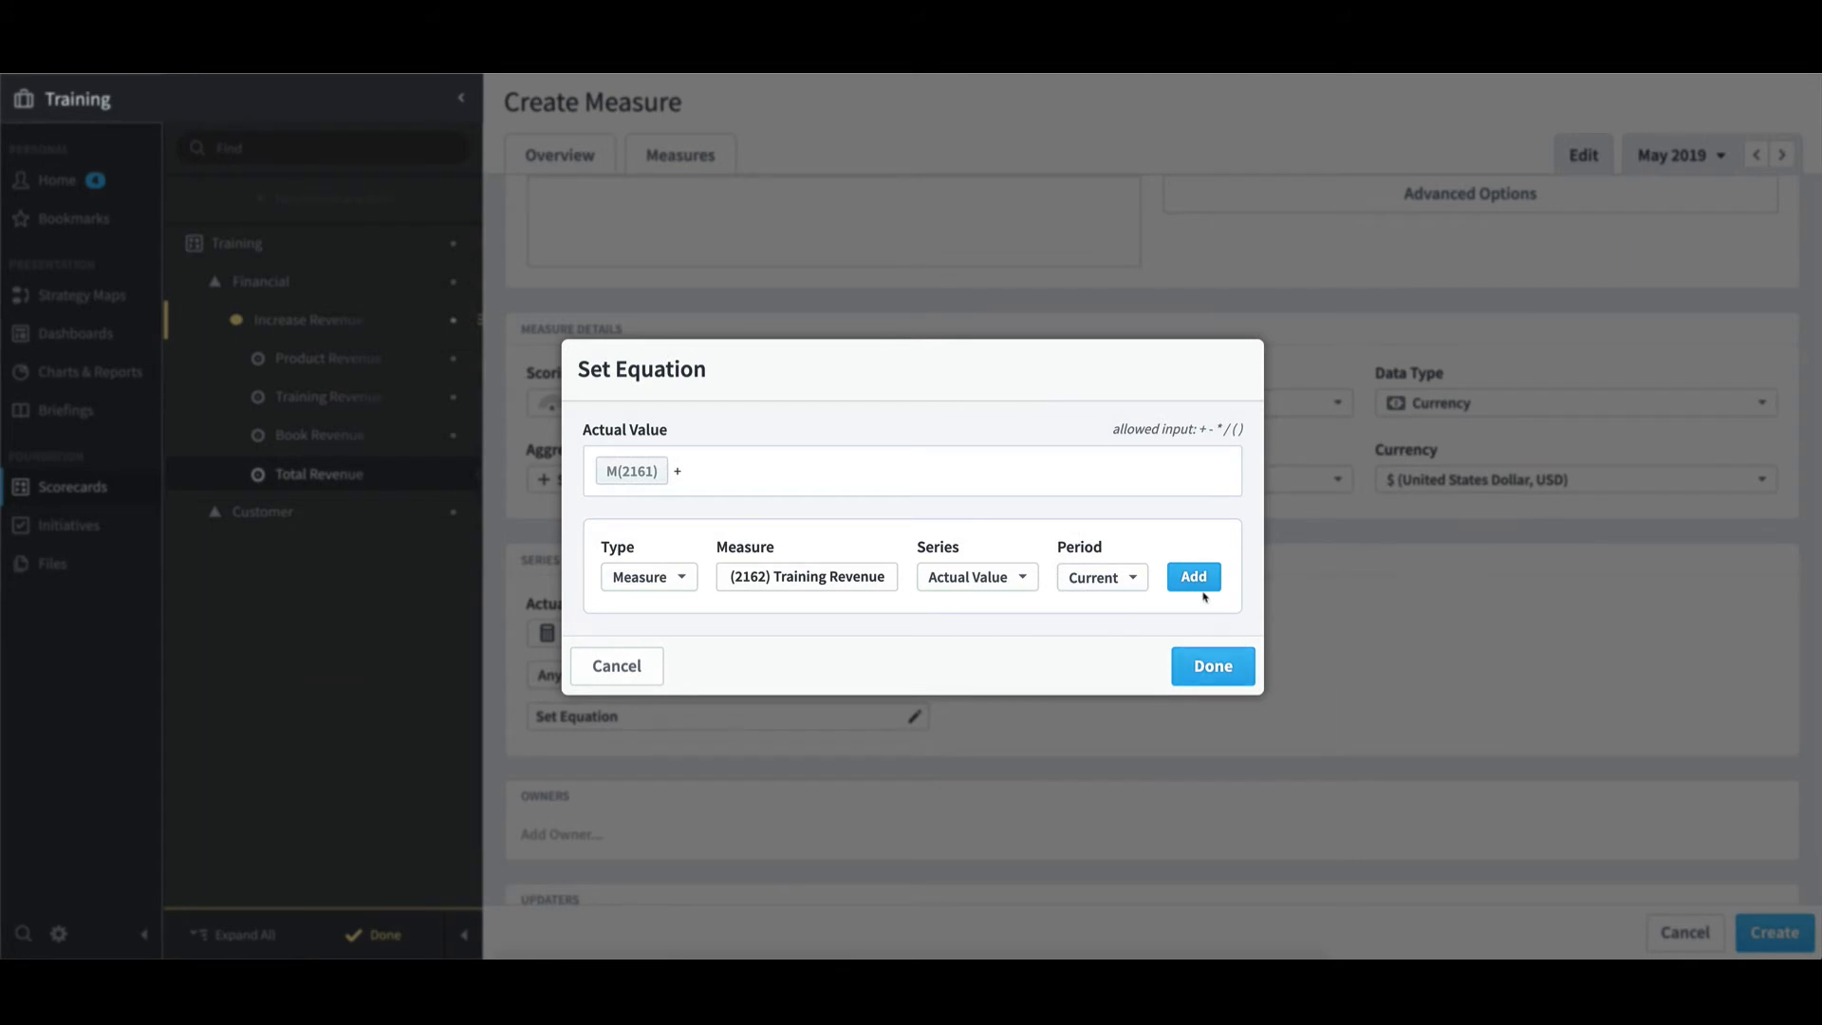
{"action": "left_click", "coordinate": [1202, 586]}
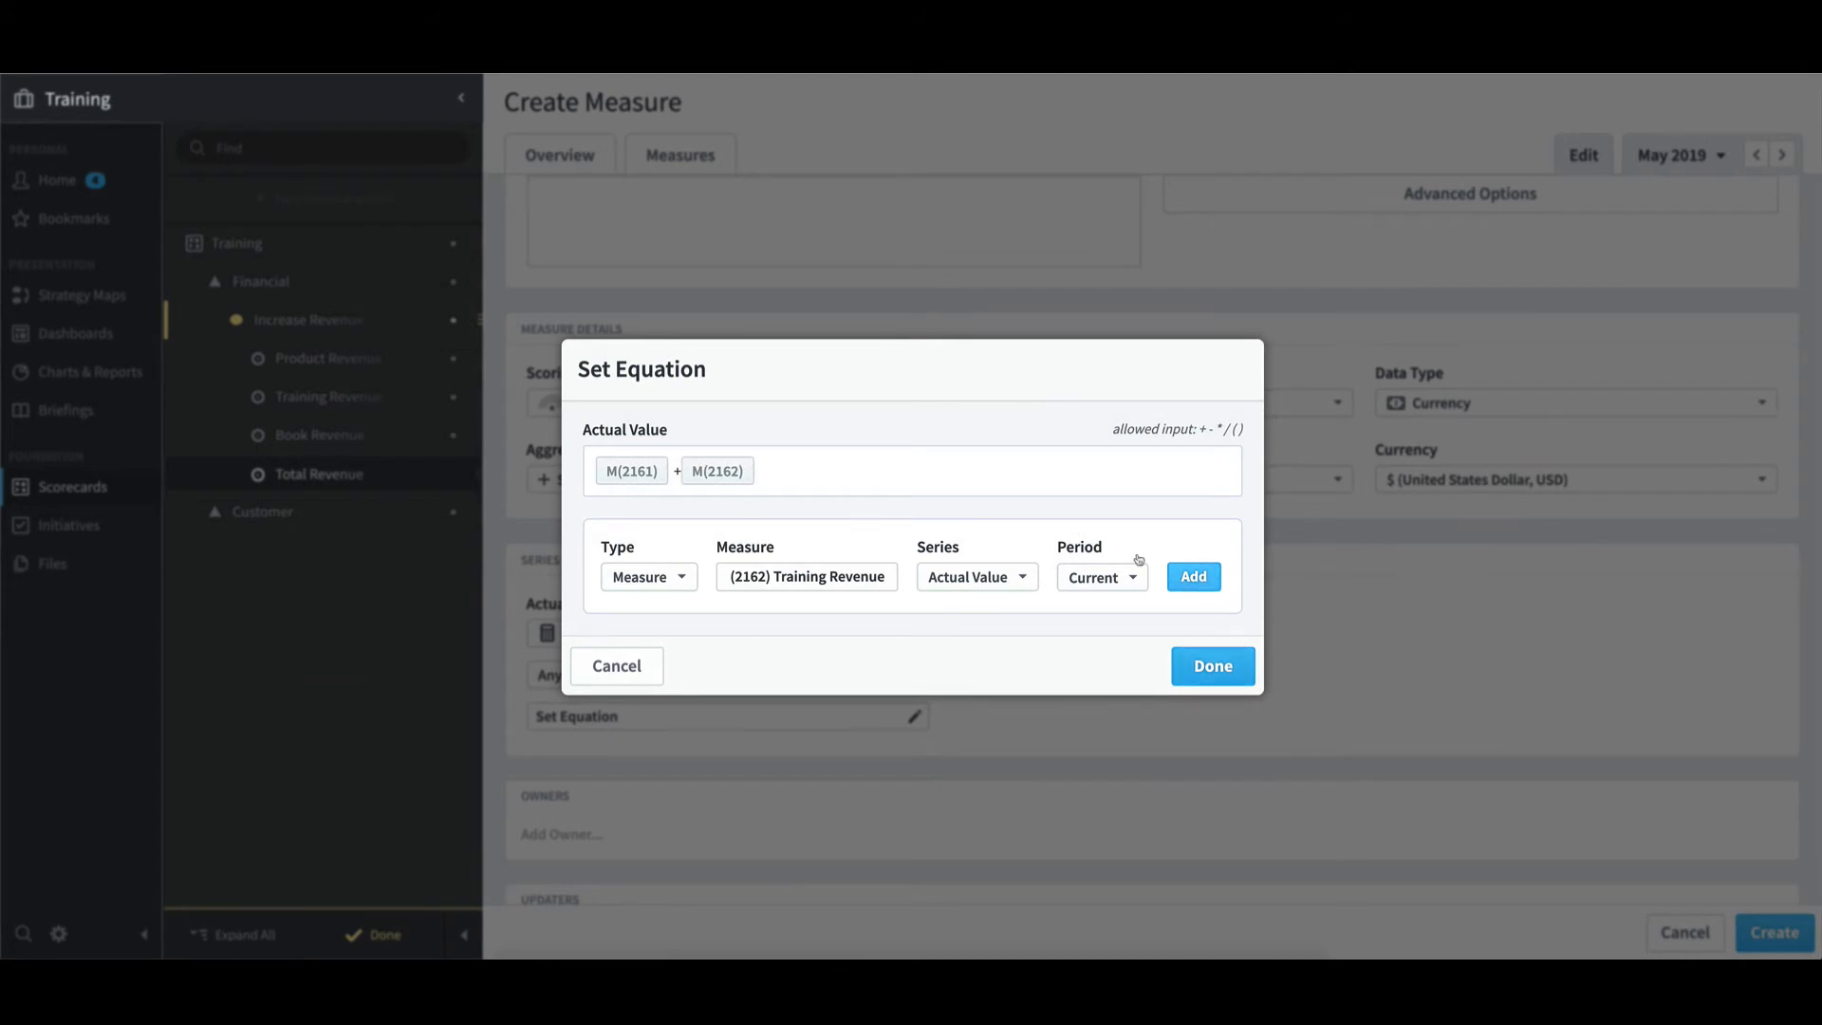
Step: Append a plus sign and the Book Revenue measure's current actual value to the equation, and create the Total Revenue measure
{"action": "left_click", "coordinate": [920, 471]}
{"action": "type", "text": "+"}
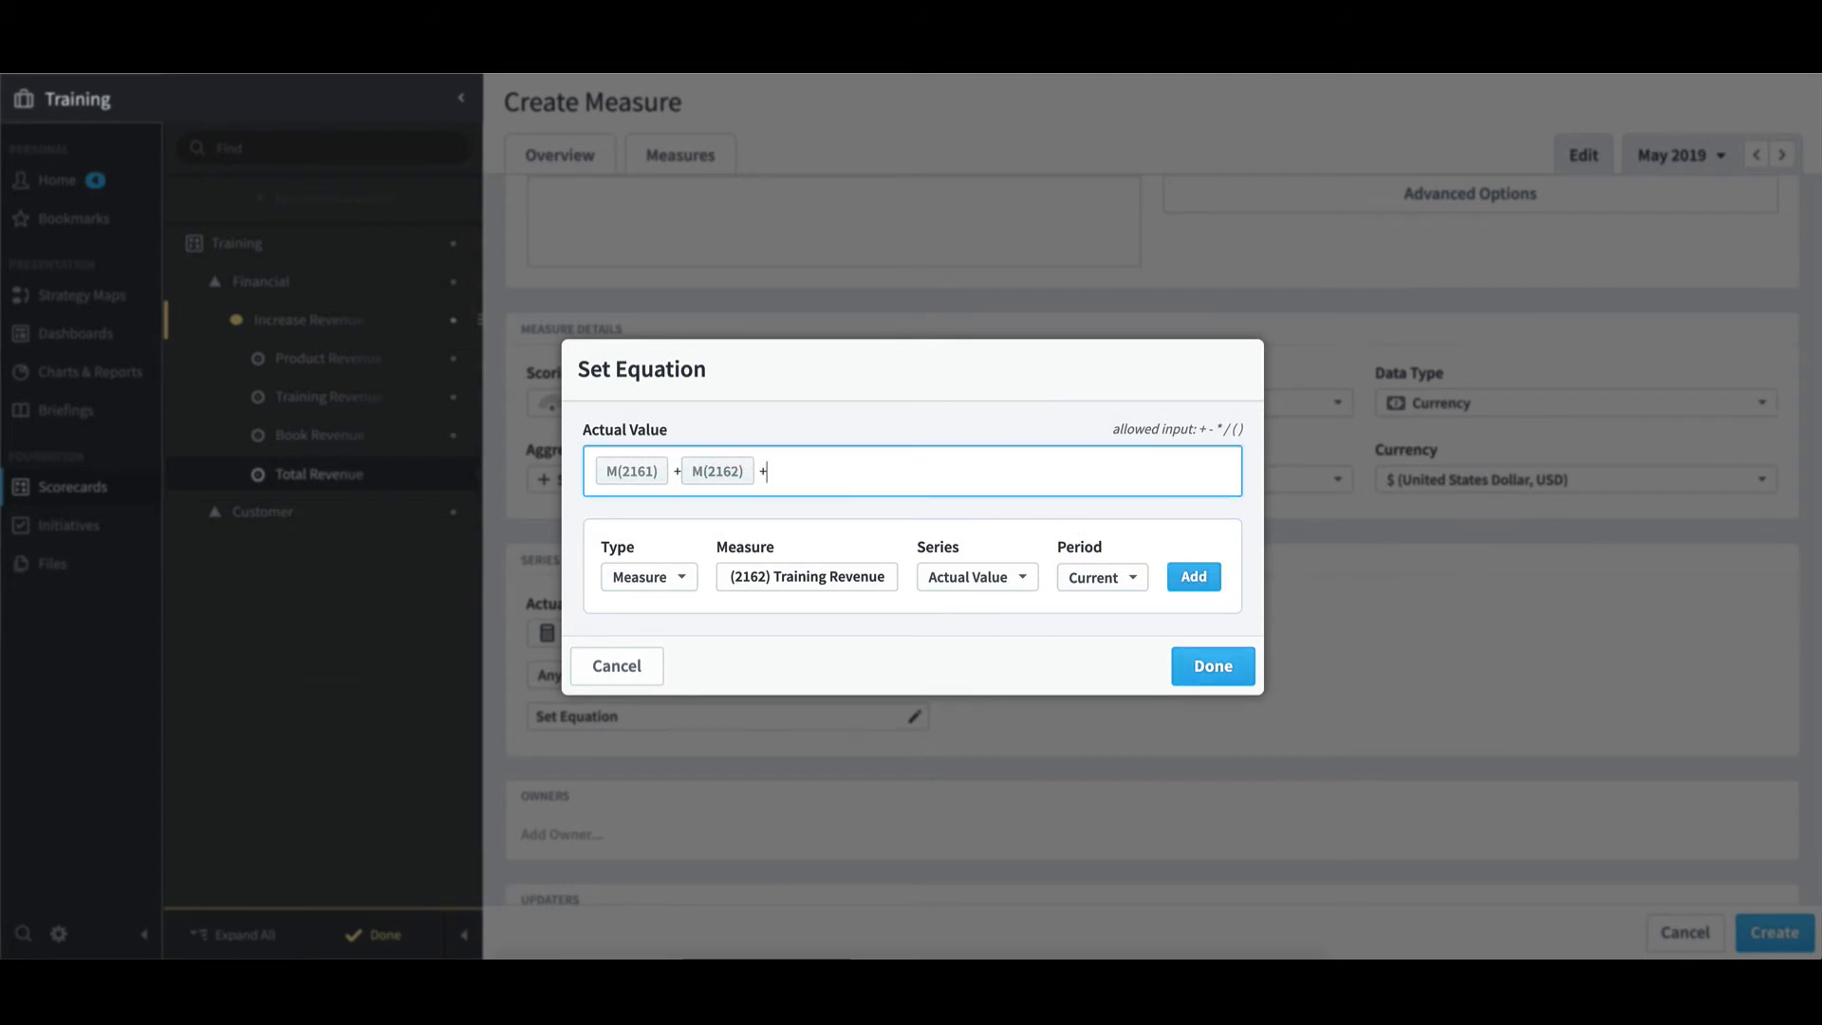
{"action": "left_click", "coordinate": [822, 579]}
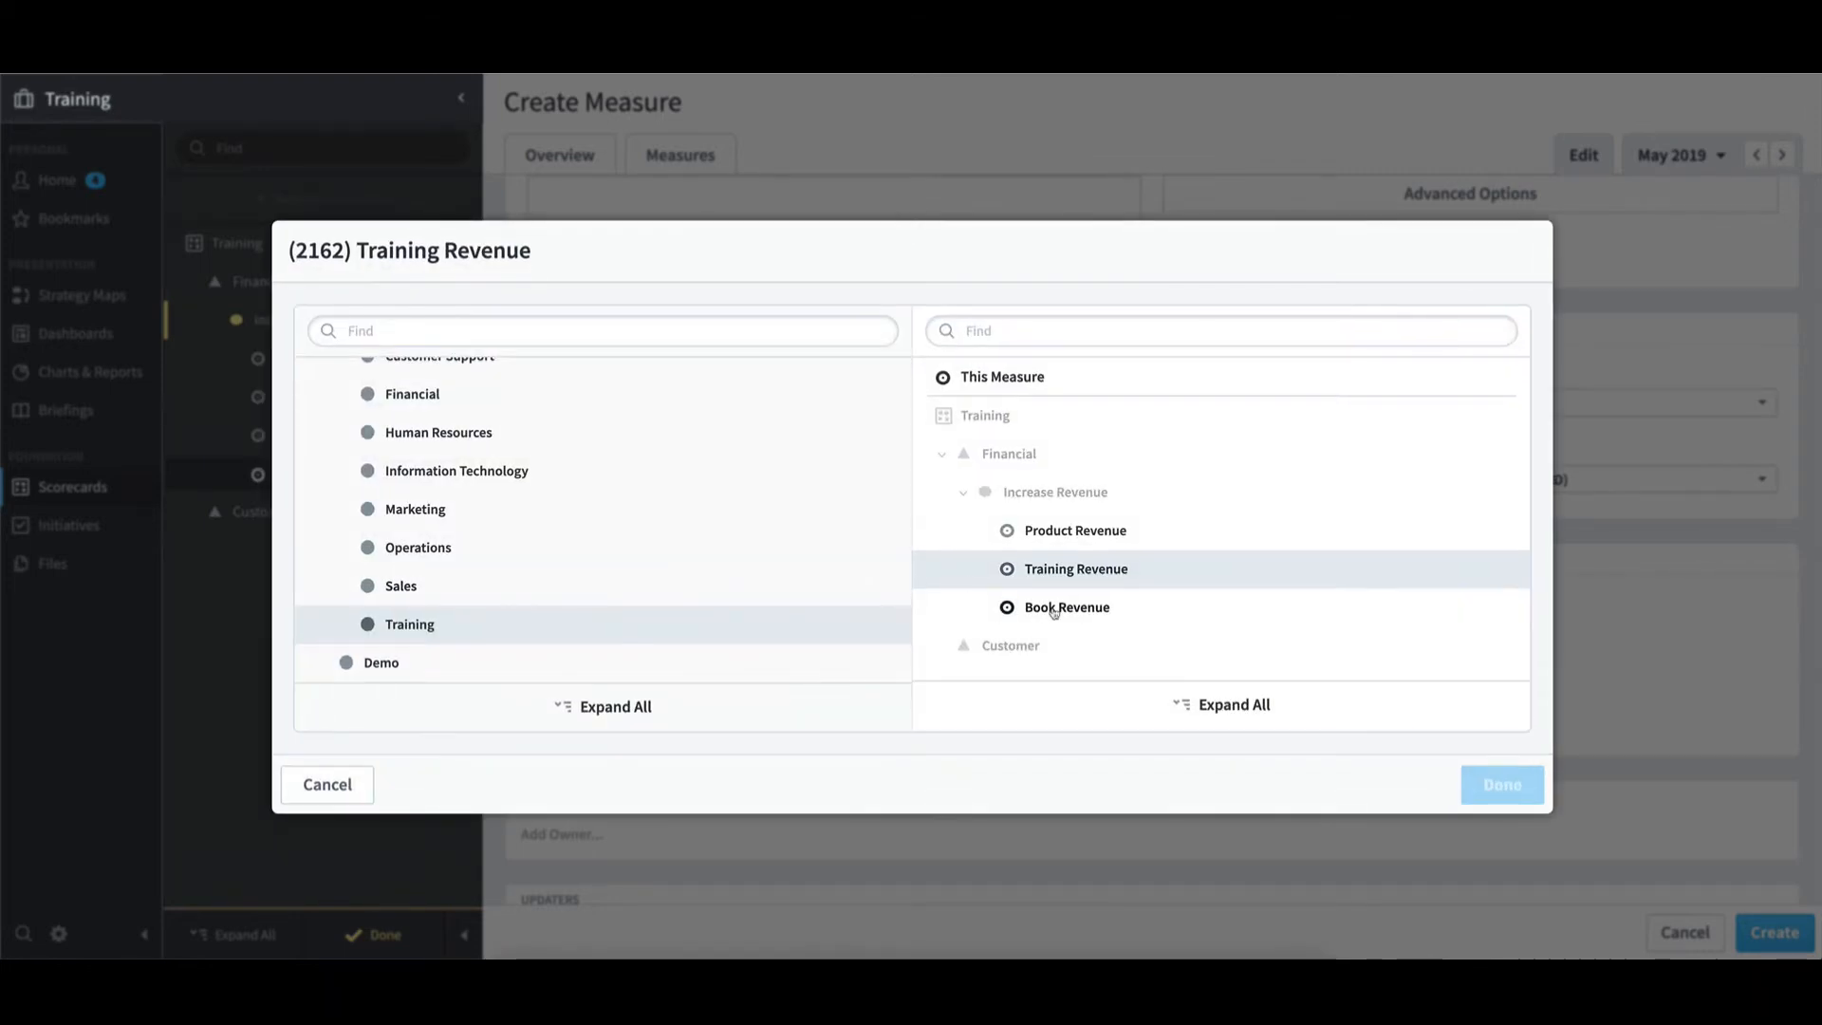
{"action": "left_click", "coordinate": [1054, 613]}
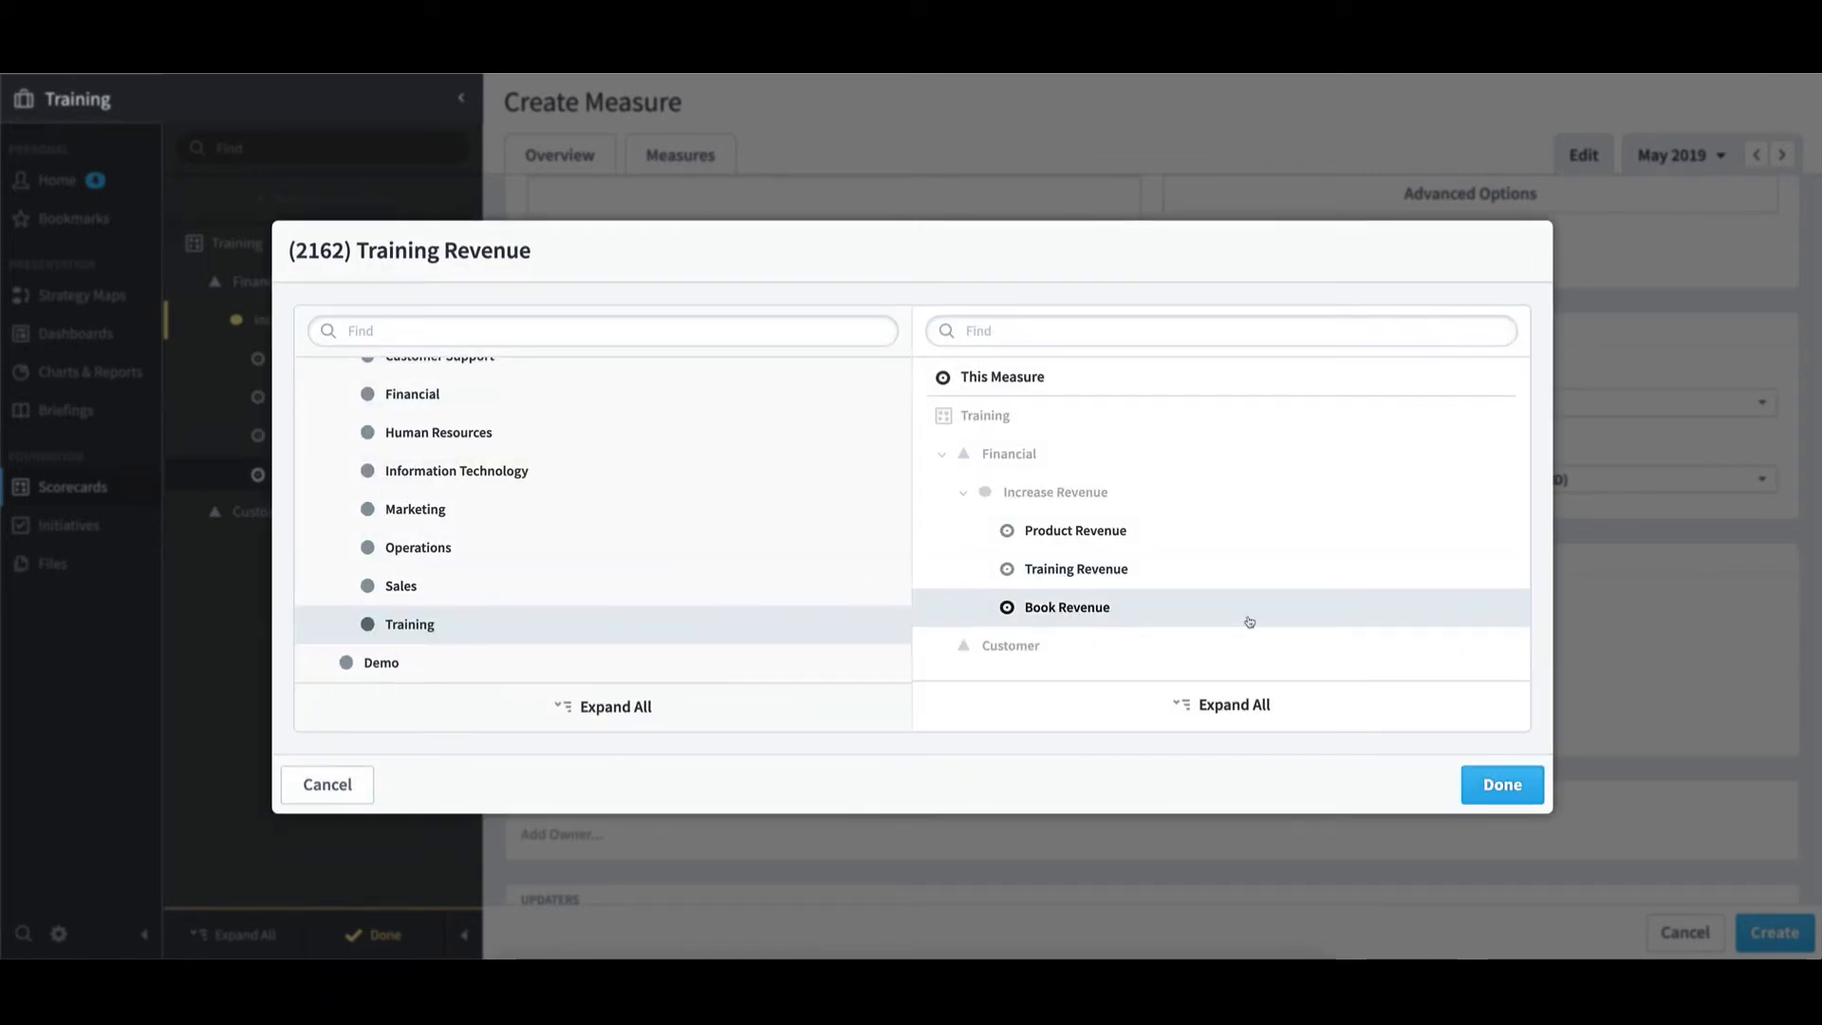
{"action": "left_click", "coordinate": [1502, 787]}
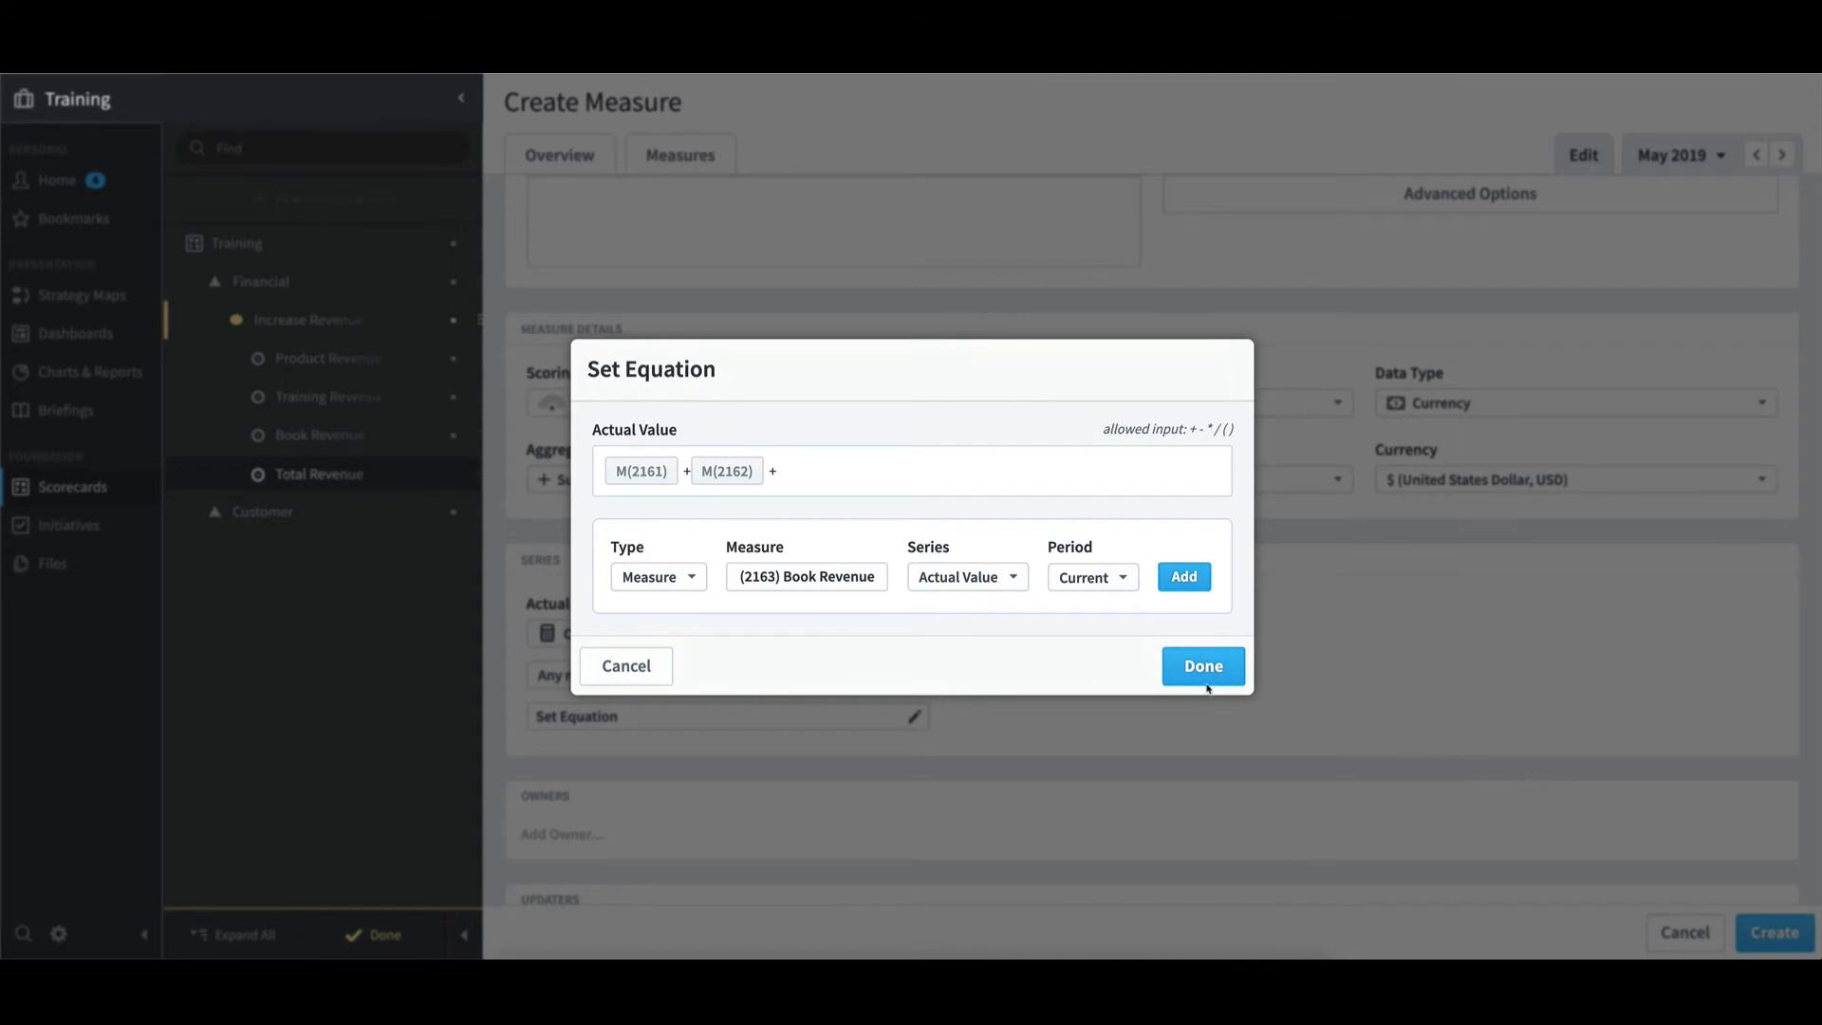
{"action": "left_click", "coordinate": [1185, 577]}
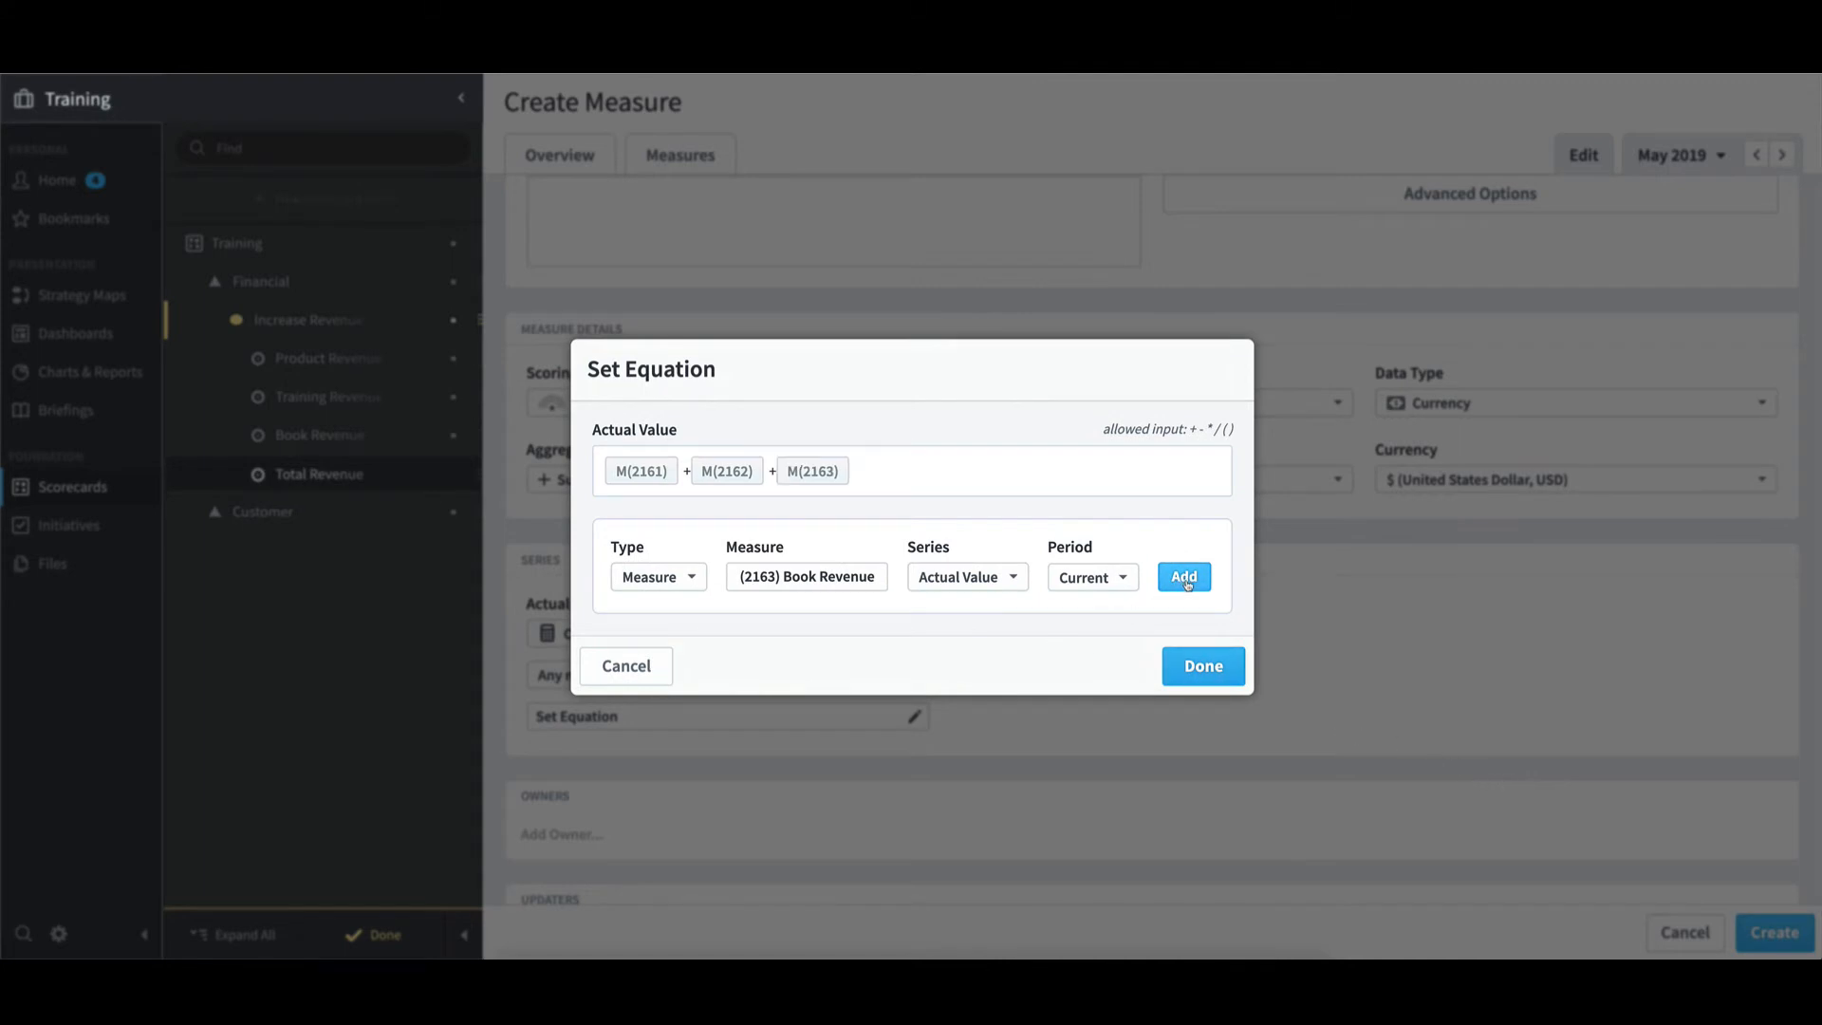
{"action": "left_click", "coordinate": [1203, 667]}
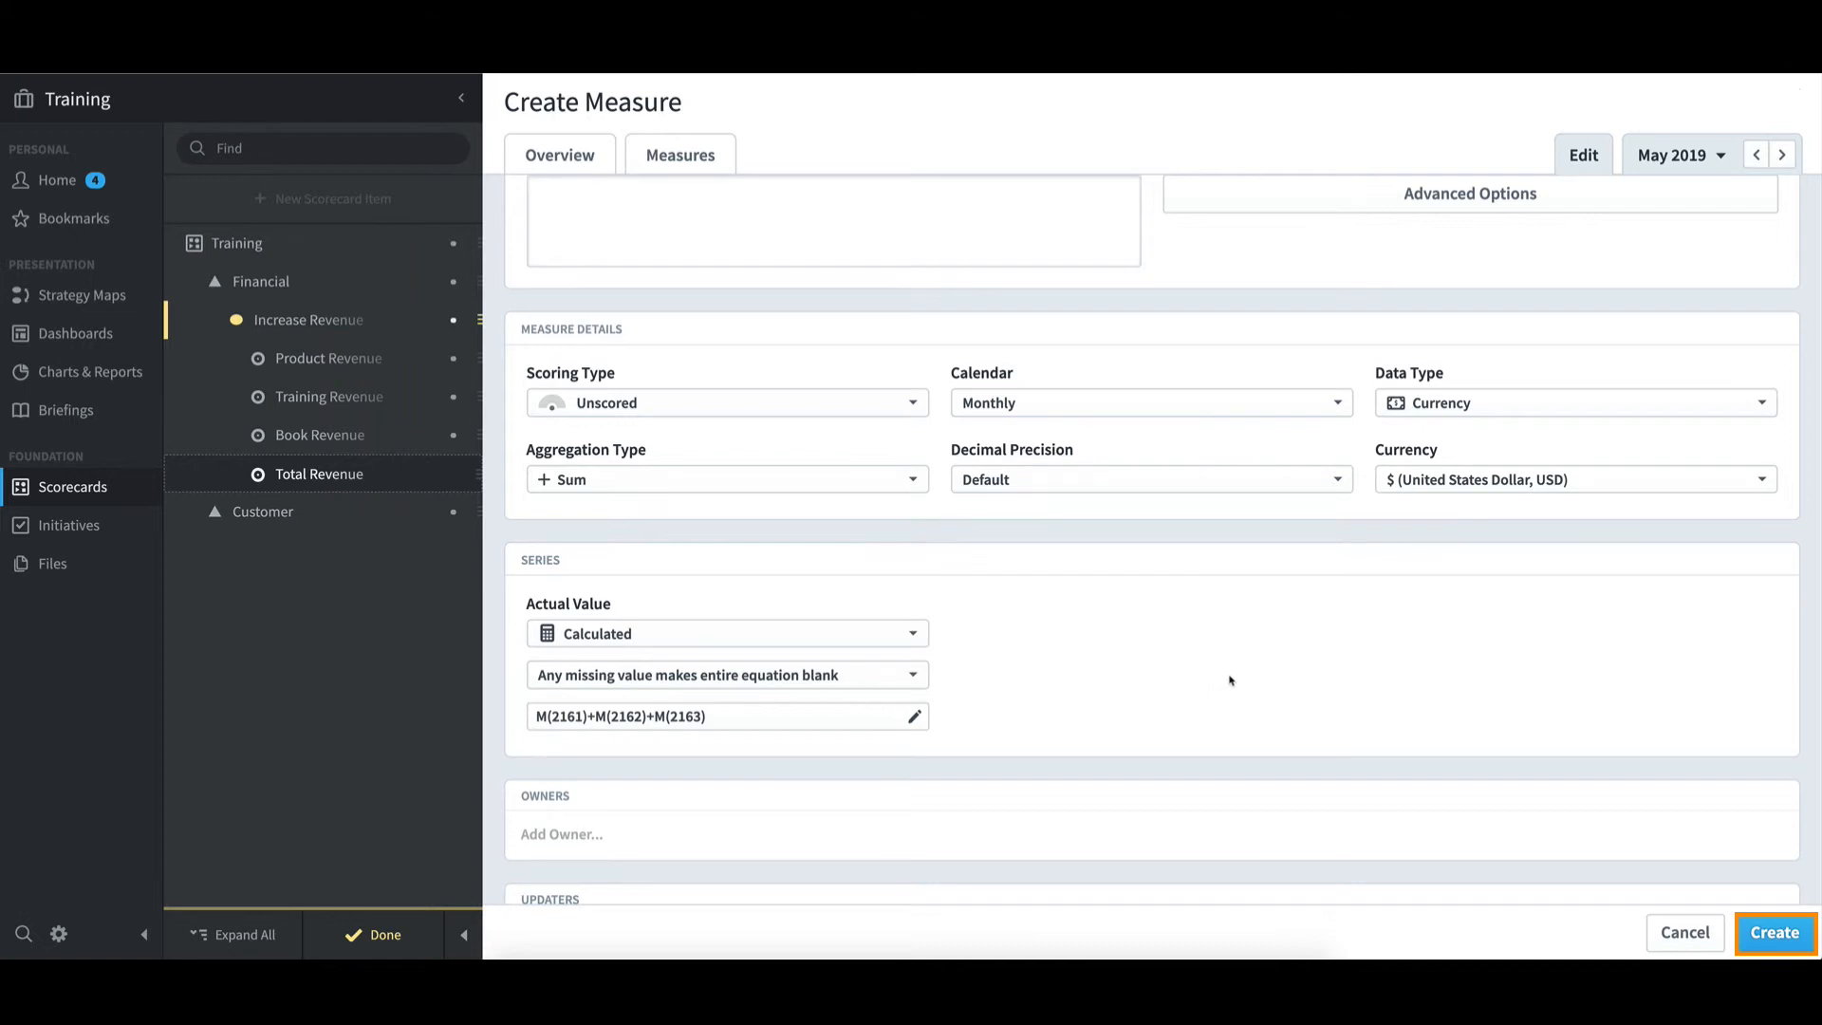
{"action": "left_click", "coordinate": [1779, 935]}
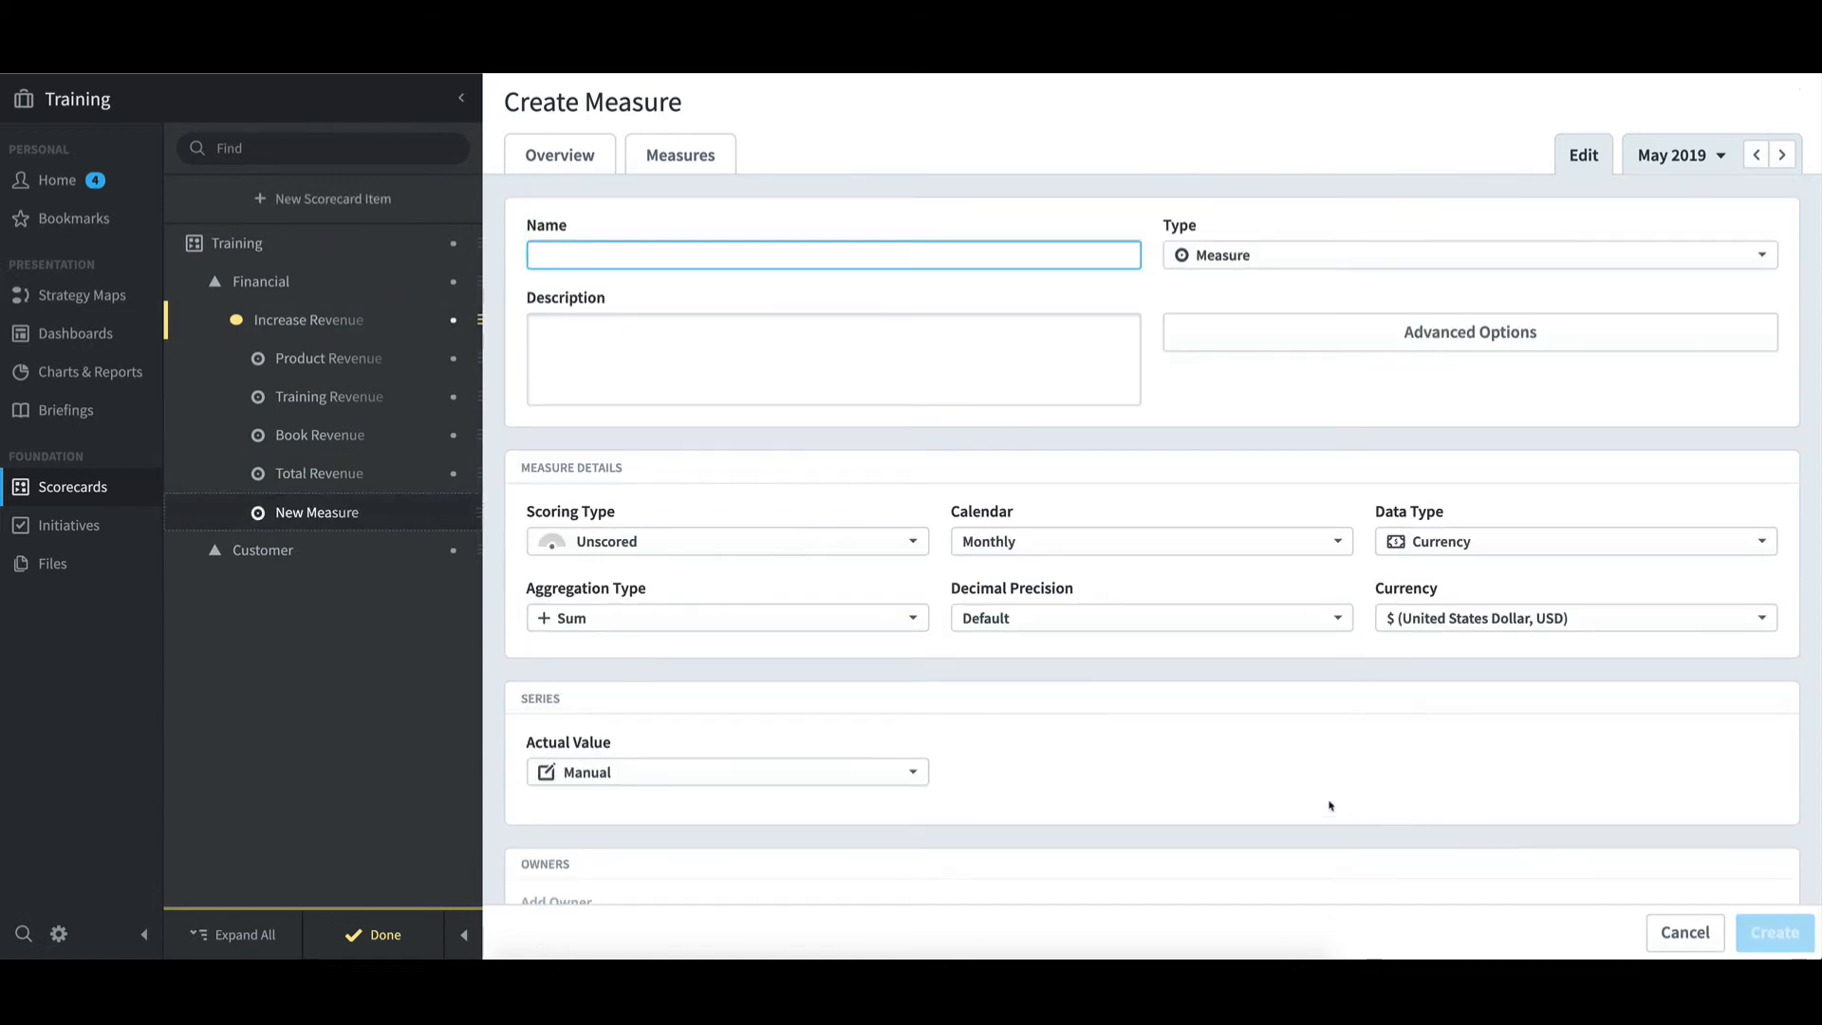
Step: Review the Total Revenue measure's weight alongside its sibling measures and finish editing the scorecard
{"action": "left_click", "coordinate": [346, 474]}
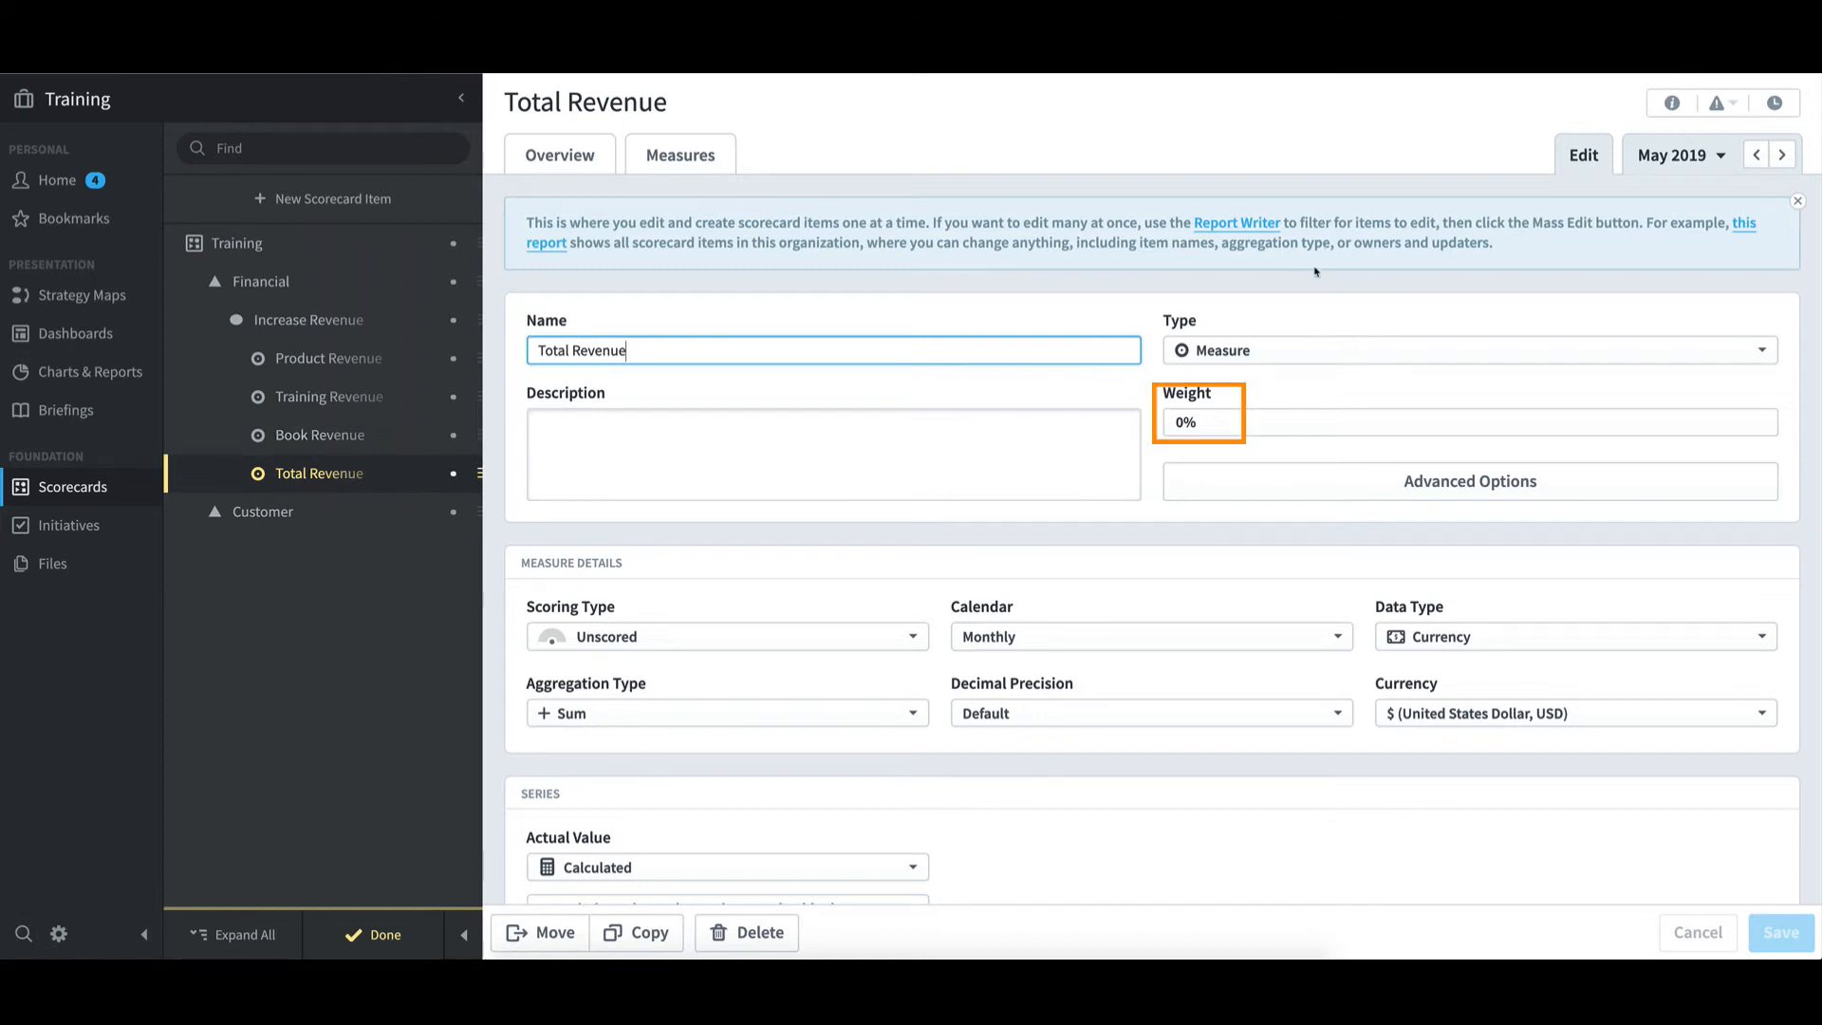
{"action": "left_click", "coordinate": [1219, 426]}
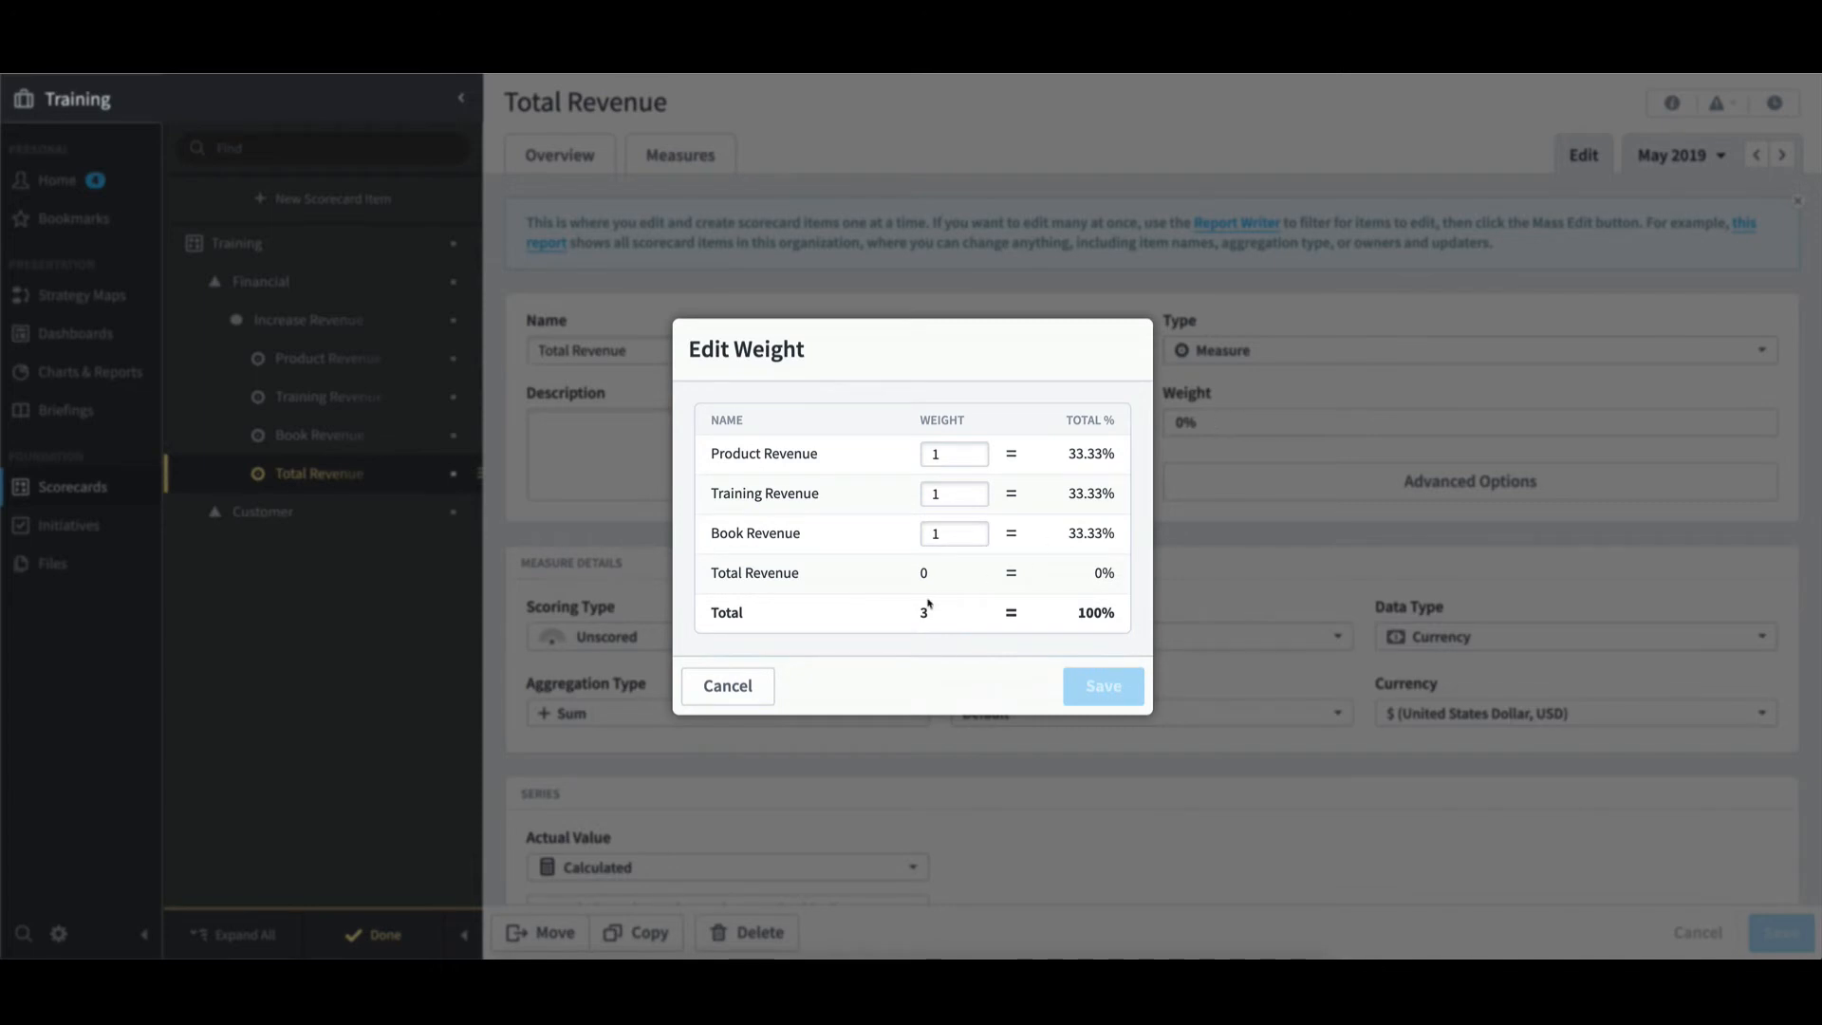
{"action": "left_click", "coordinate": [760, 687]}
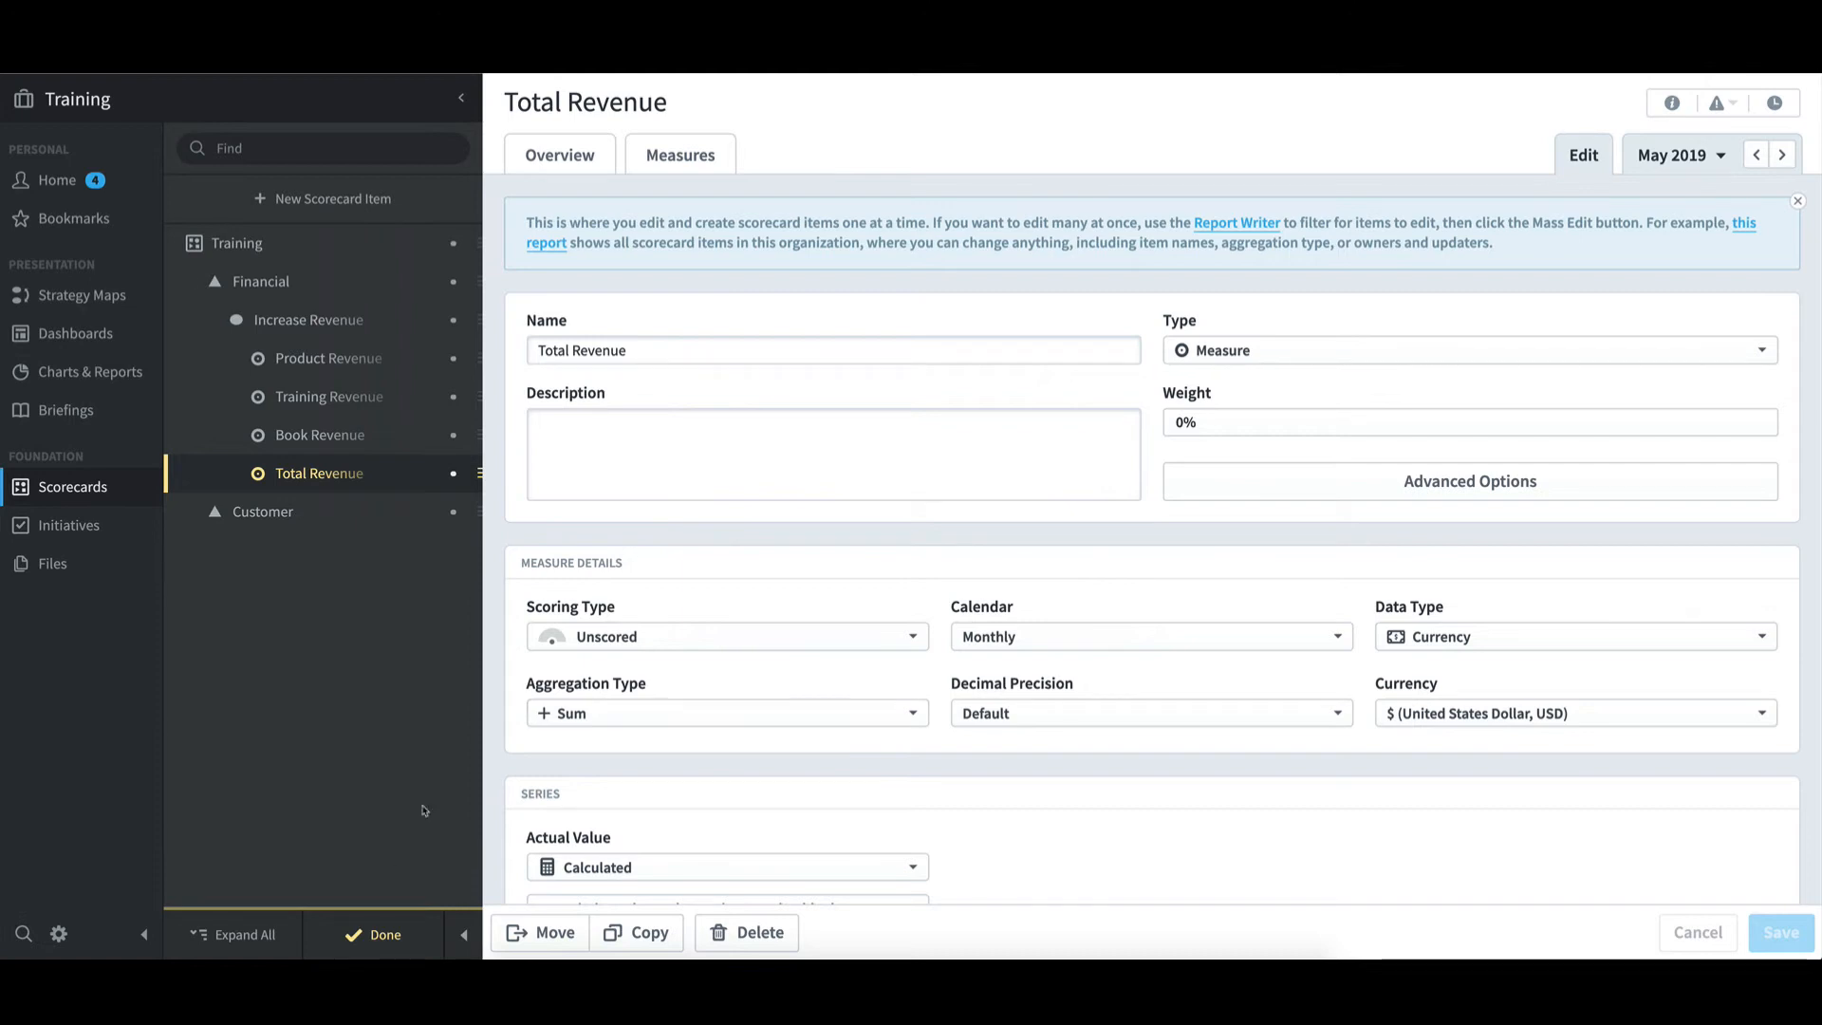
{"action": "left_click", "coordinate": [393, 943]}
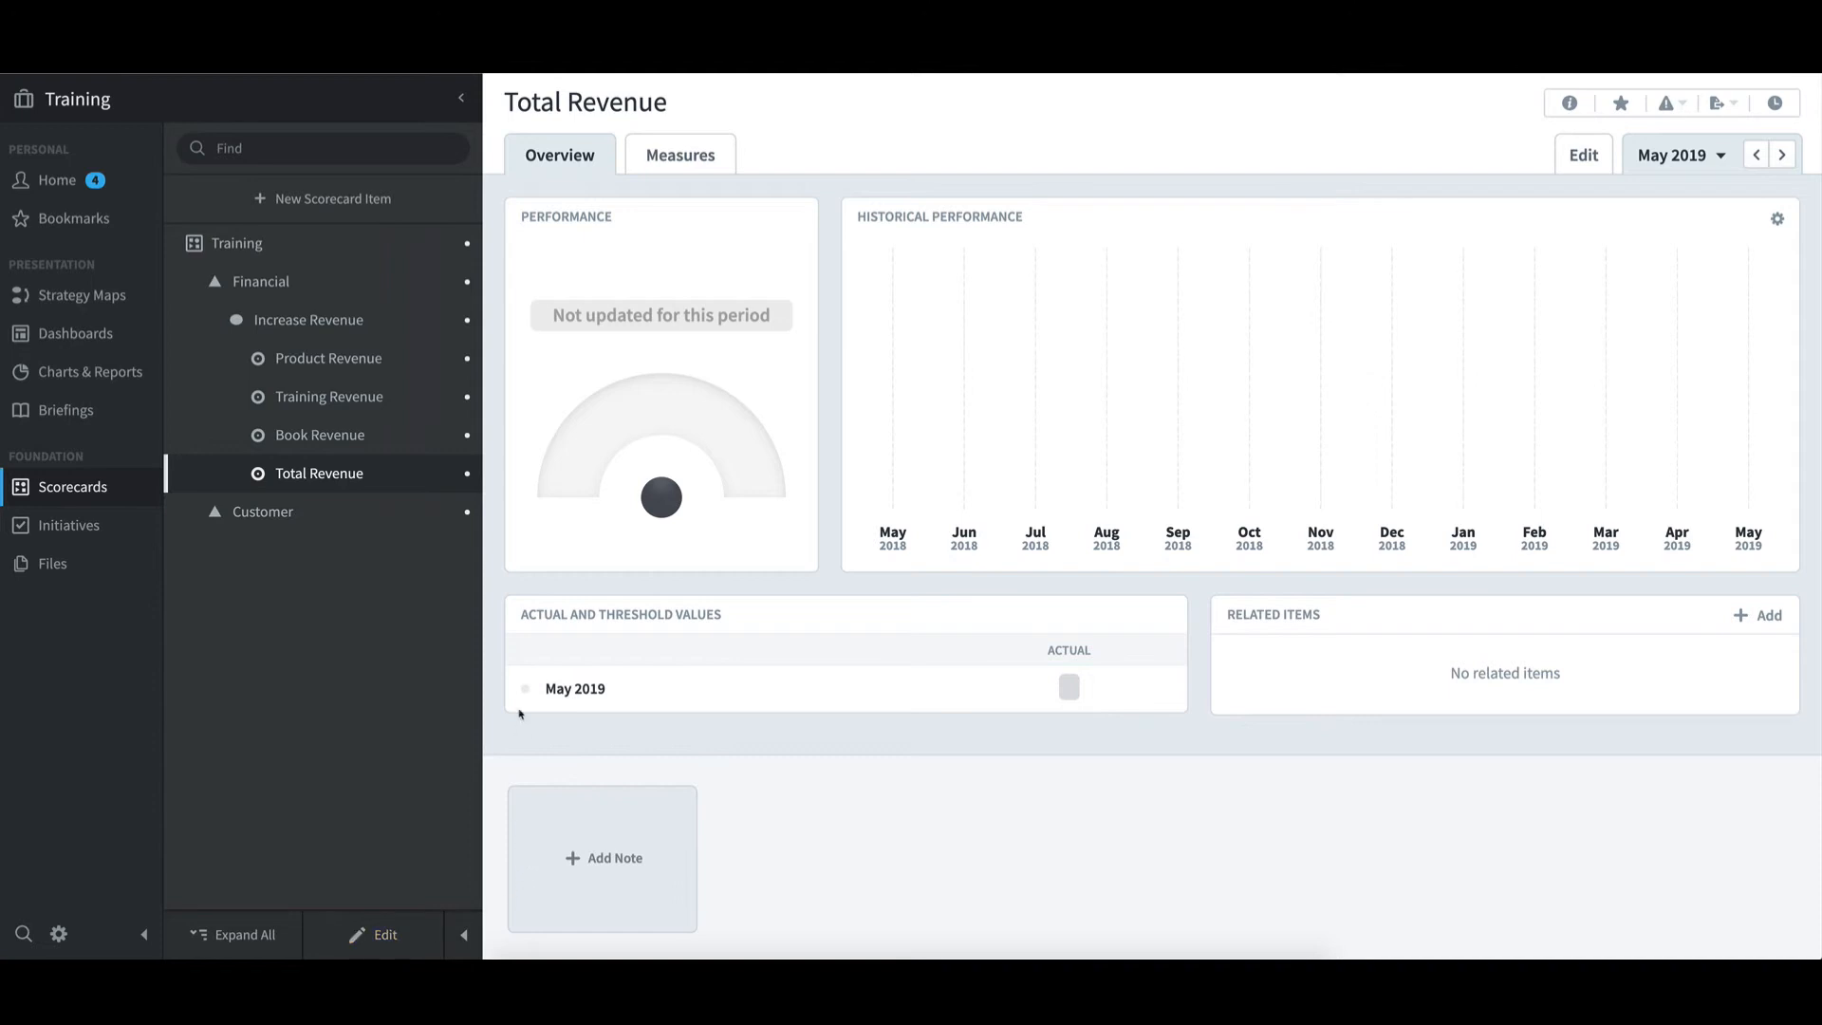
Step: Record 480000 as the Product Revenue measure's May 2019 actual value, and view April 2019 before returning to May 2019
{"action": "left_click", "coordinate": [369, 366]}
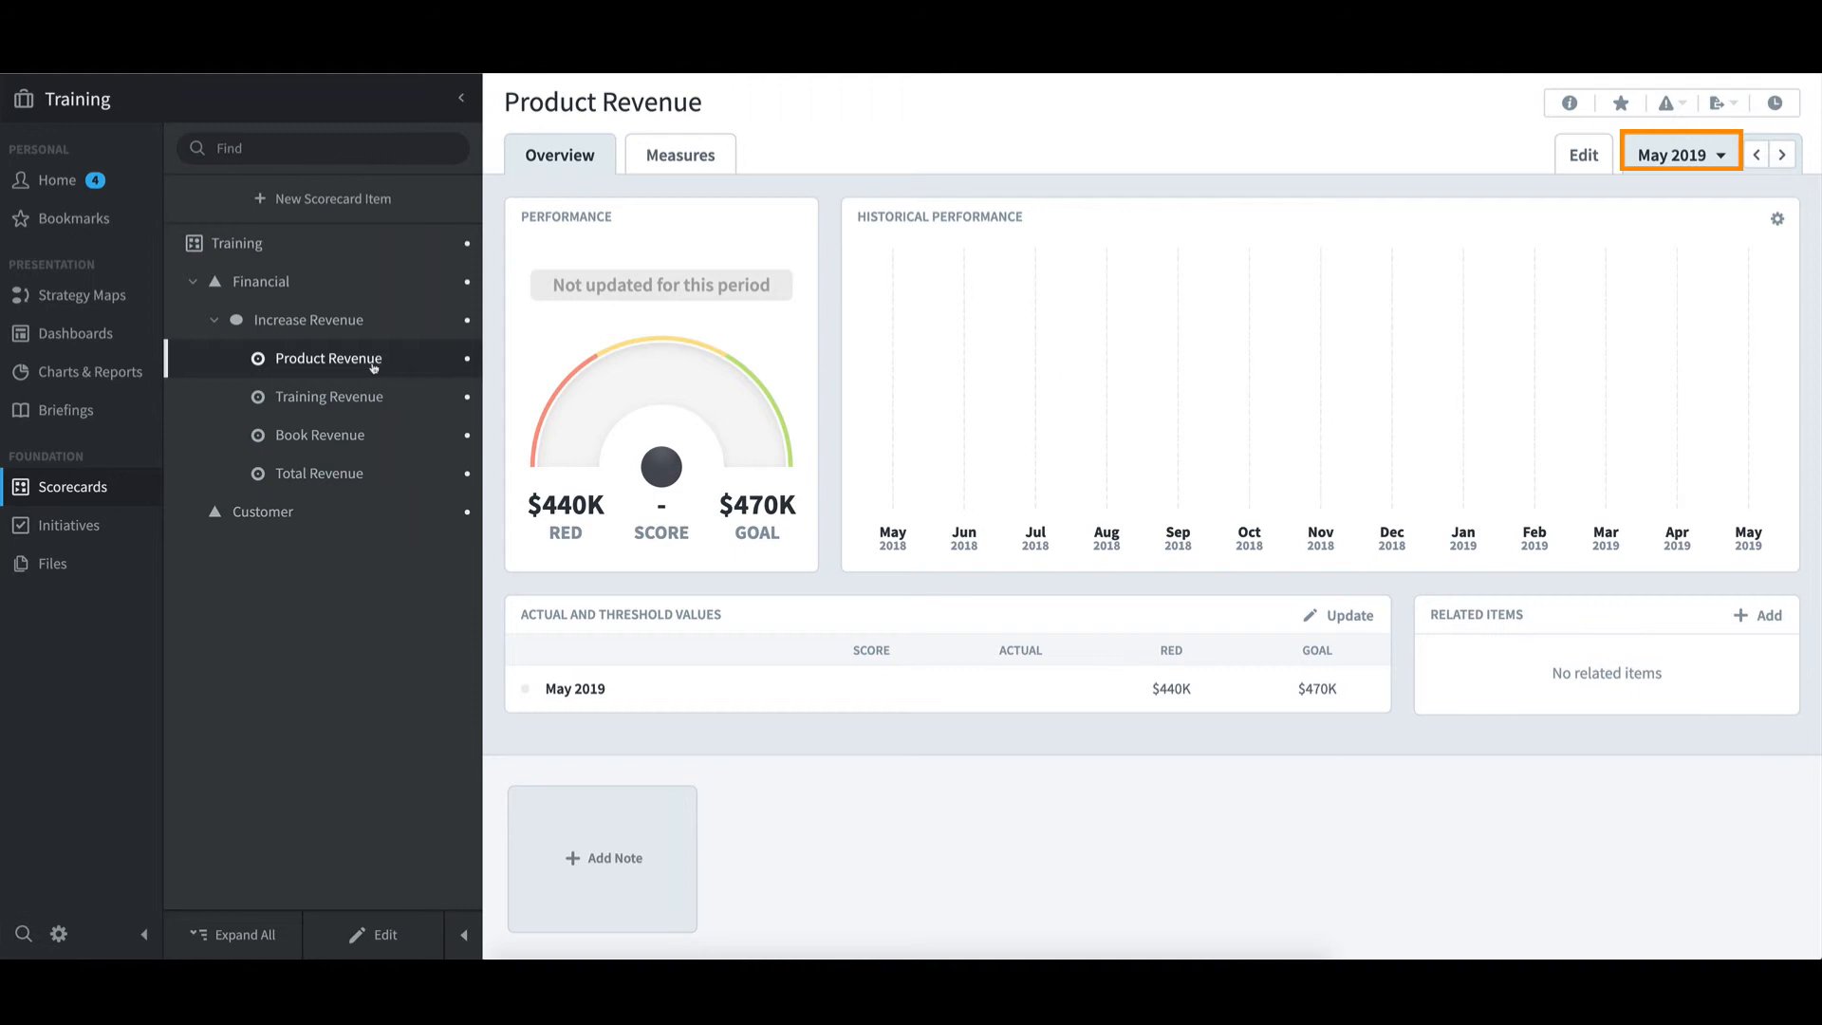
{"action": "left_click", "coordinate": [1357, 619]}
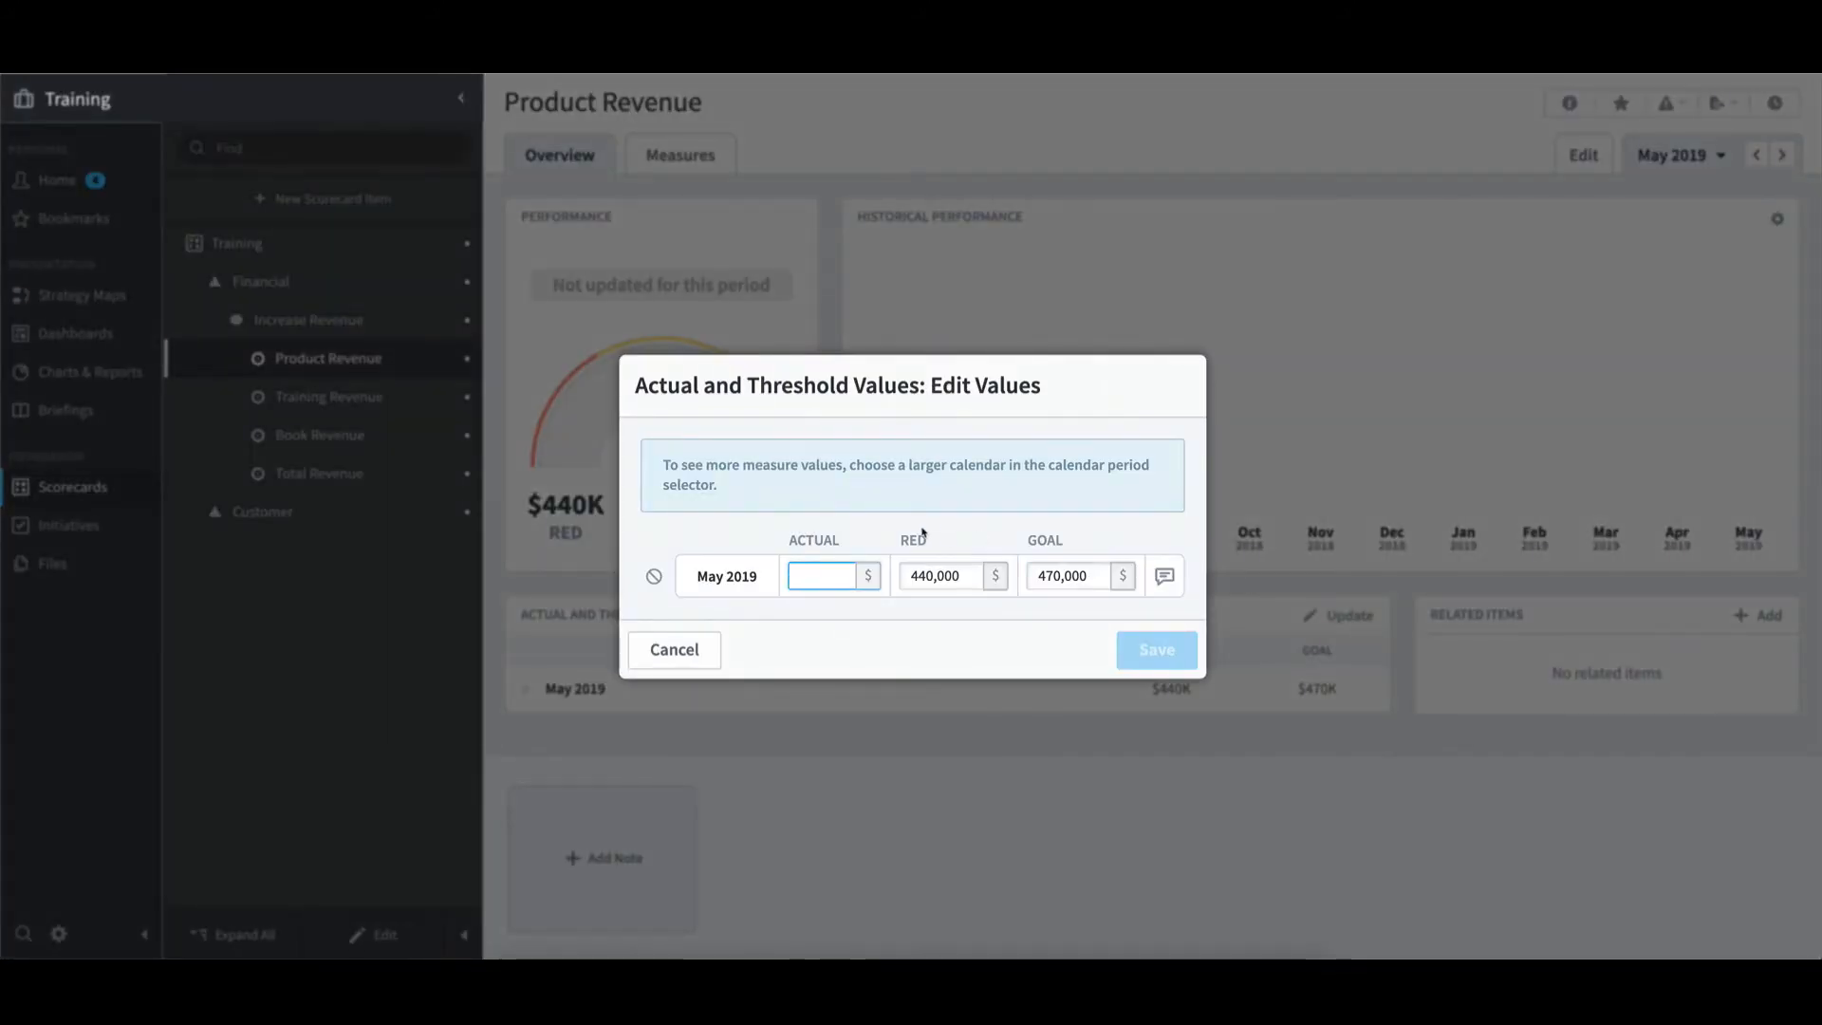
{"action": "type", "text": "480000"}
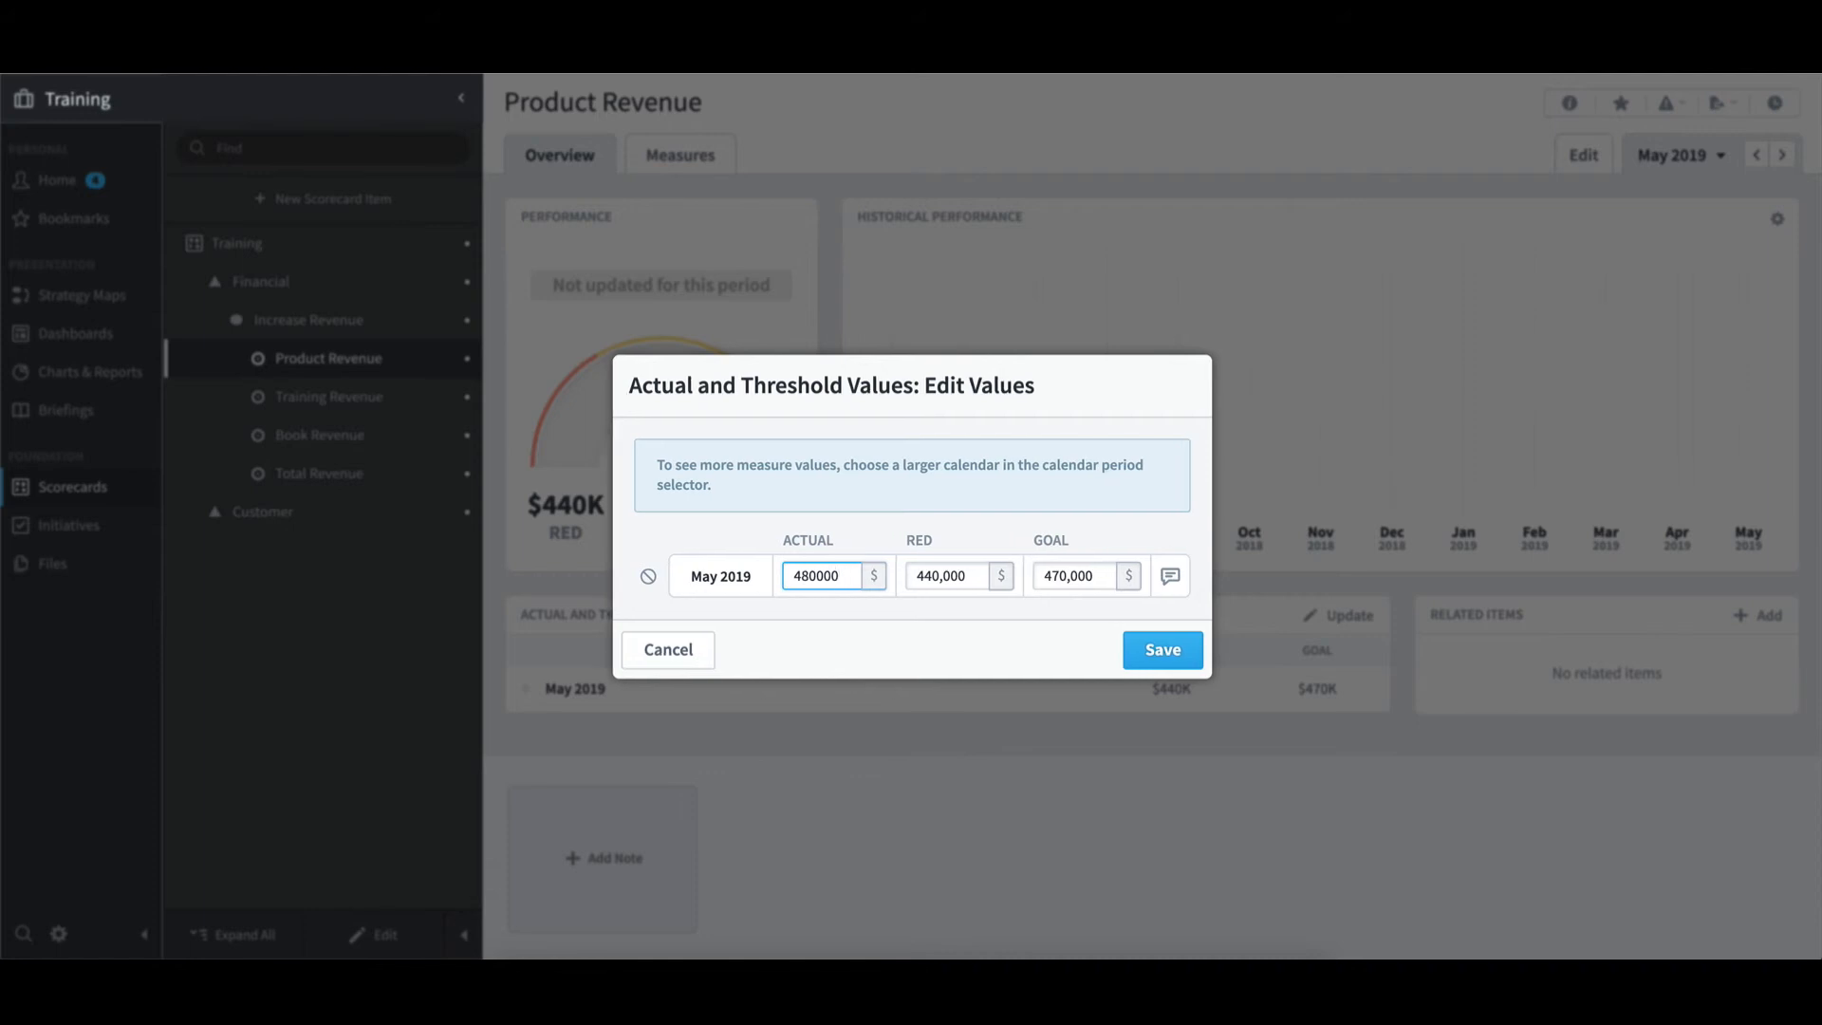
{"action": "left_click", "coordinate": [1163, 651]}
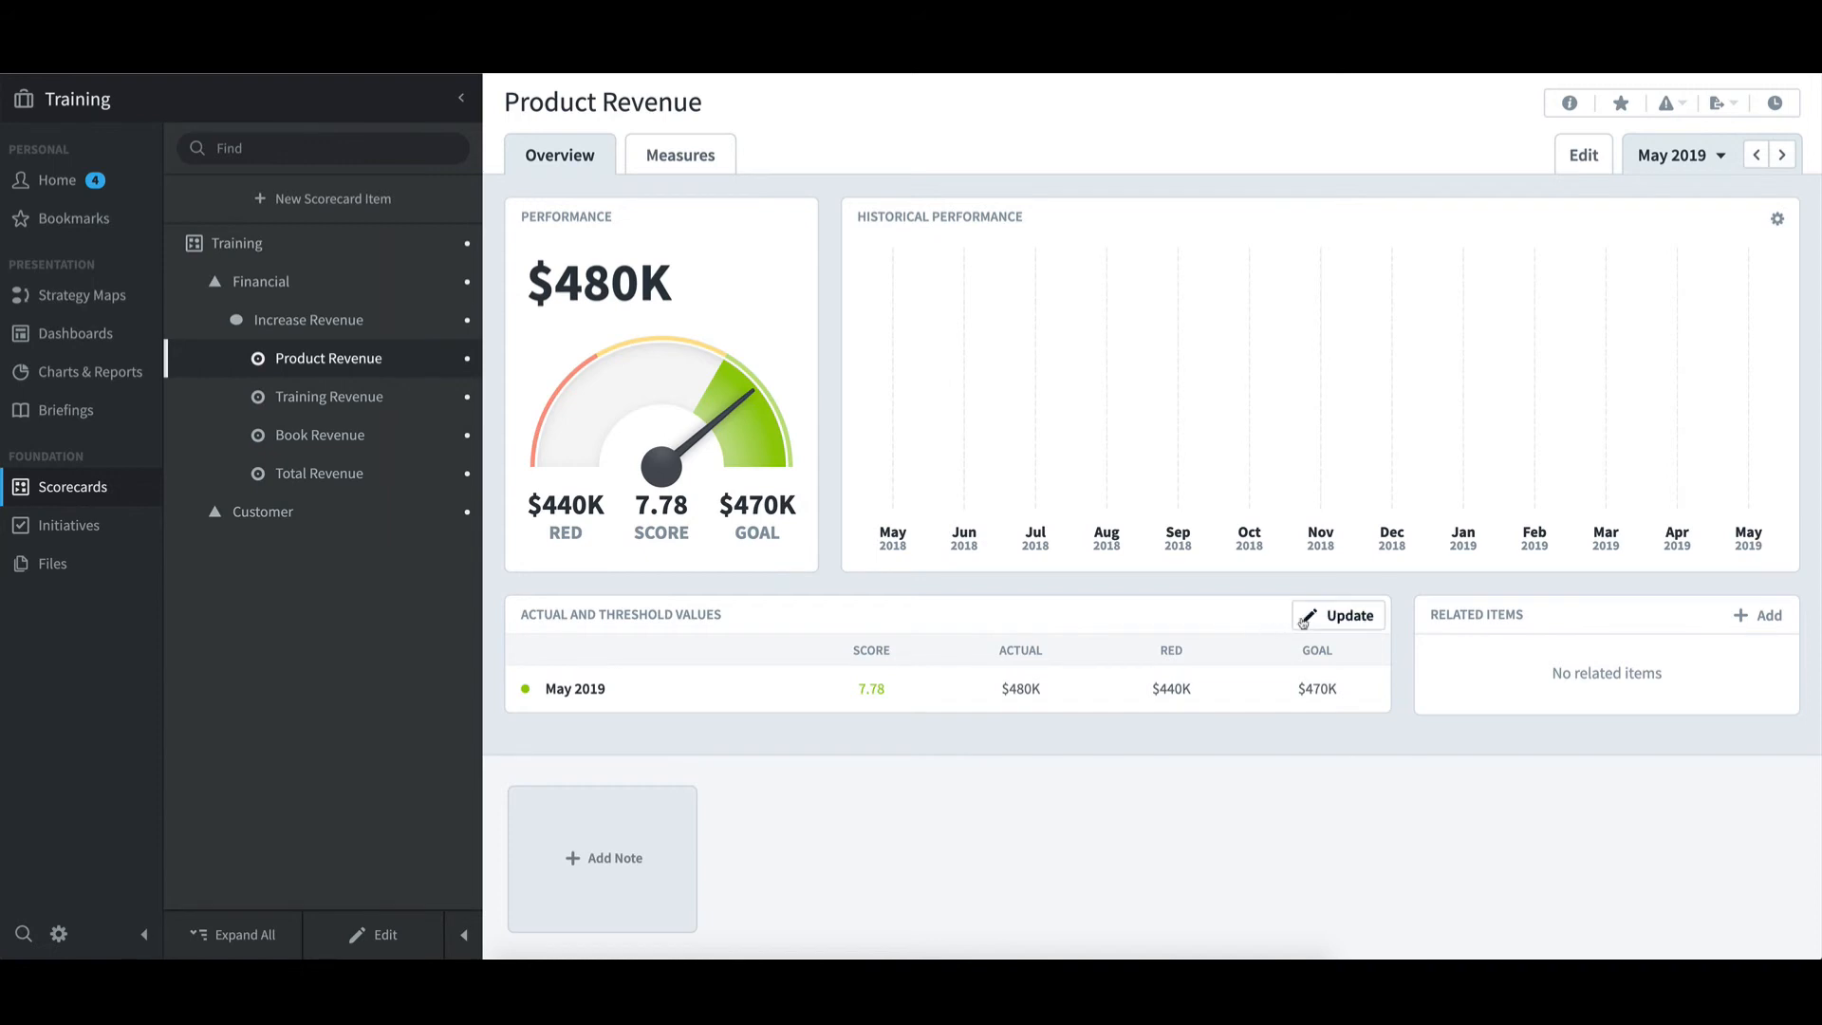
{"action": "left_click", "coordinate": [1759, 158]}
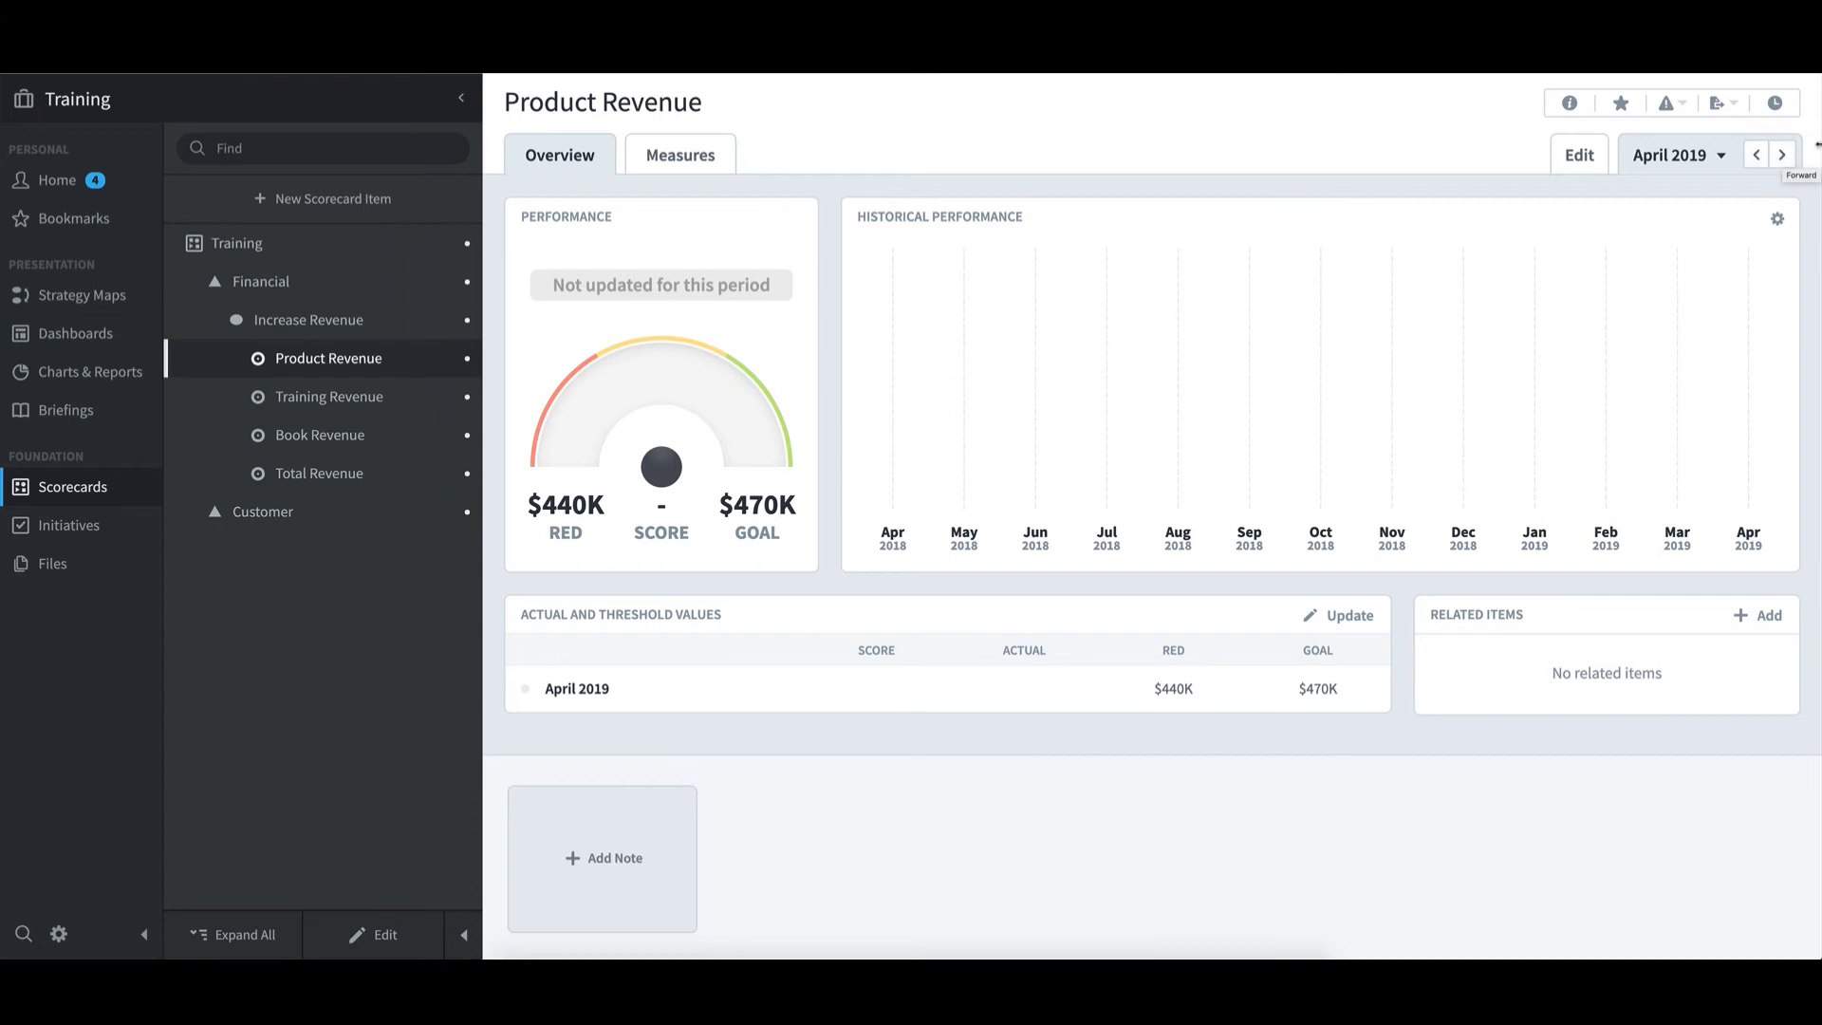
{"action": "left_click", "coordinate": [1782, 156]}
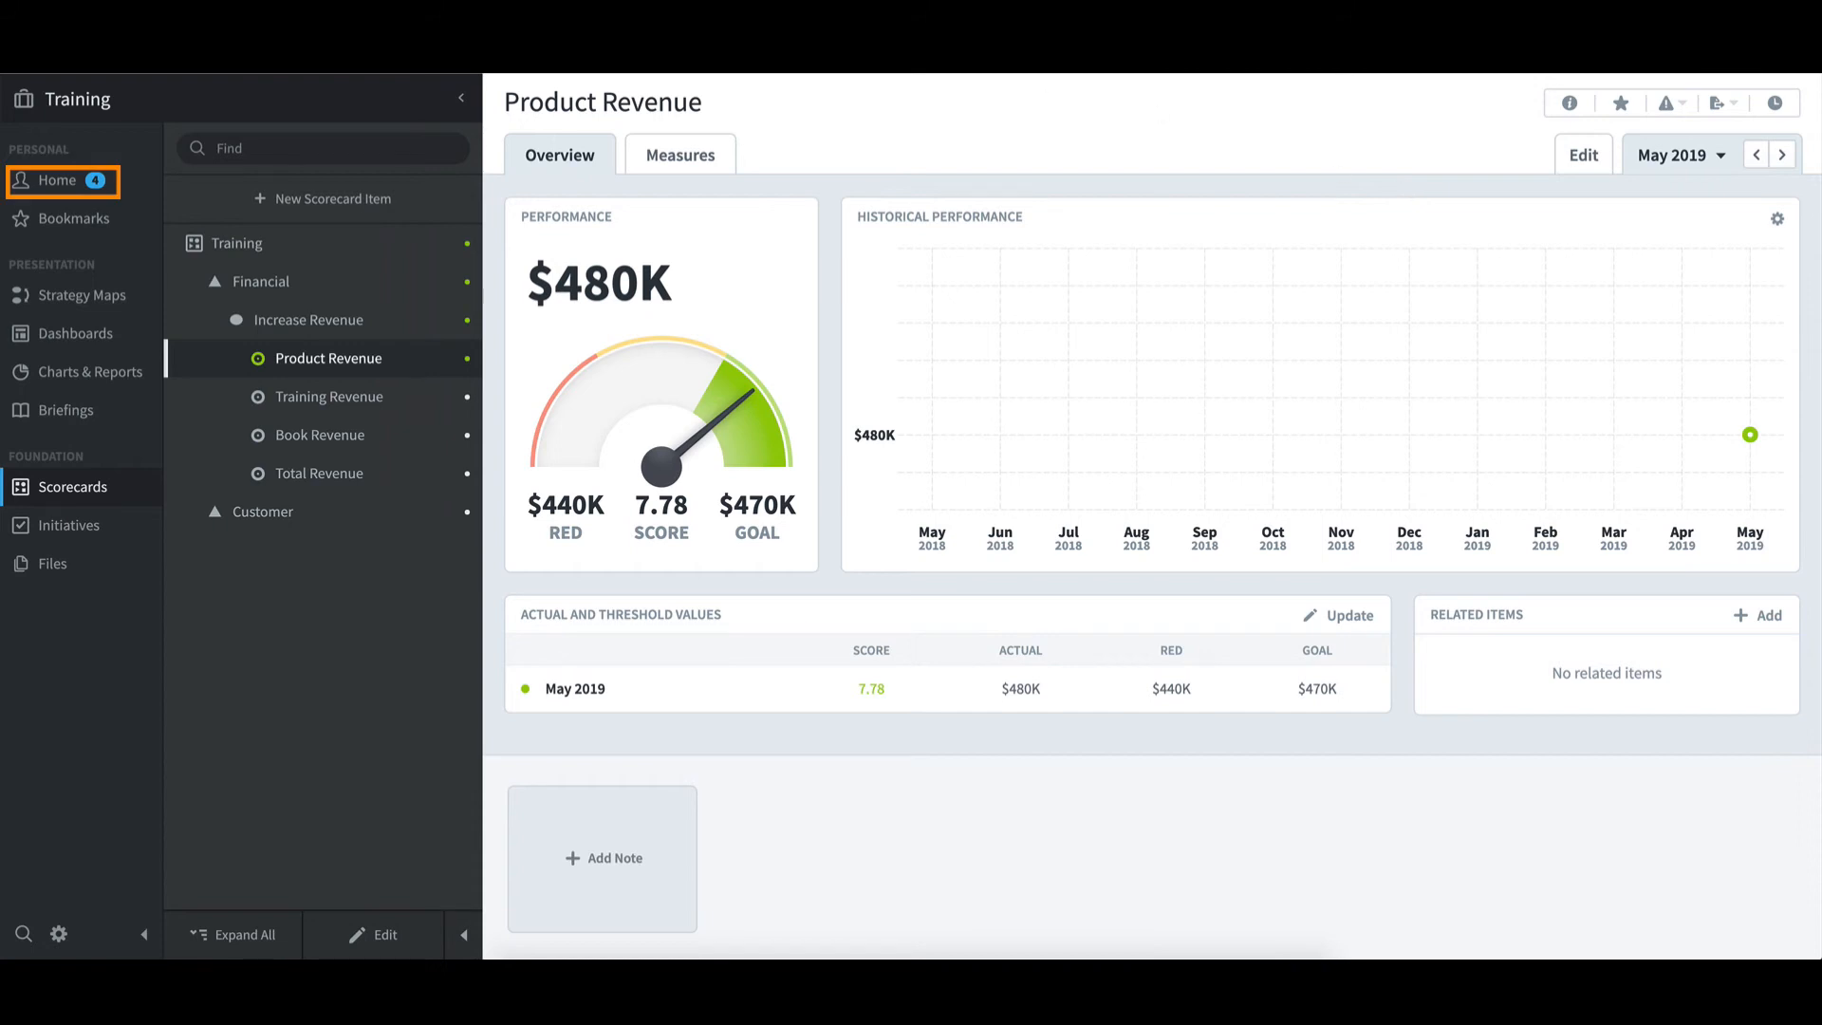
Step: Open the home area's list of measures to update and limit it to the Training organization
{"action": "left_click", "coordinate": [73, 183]}
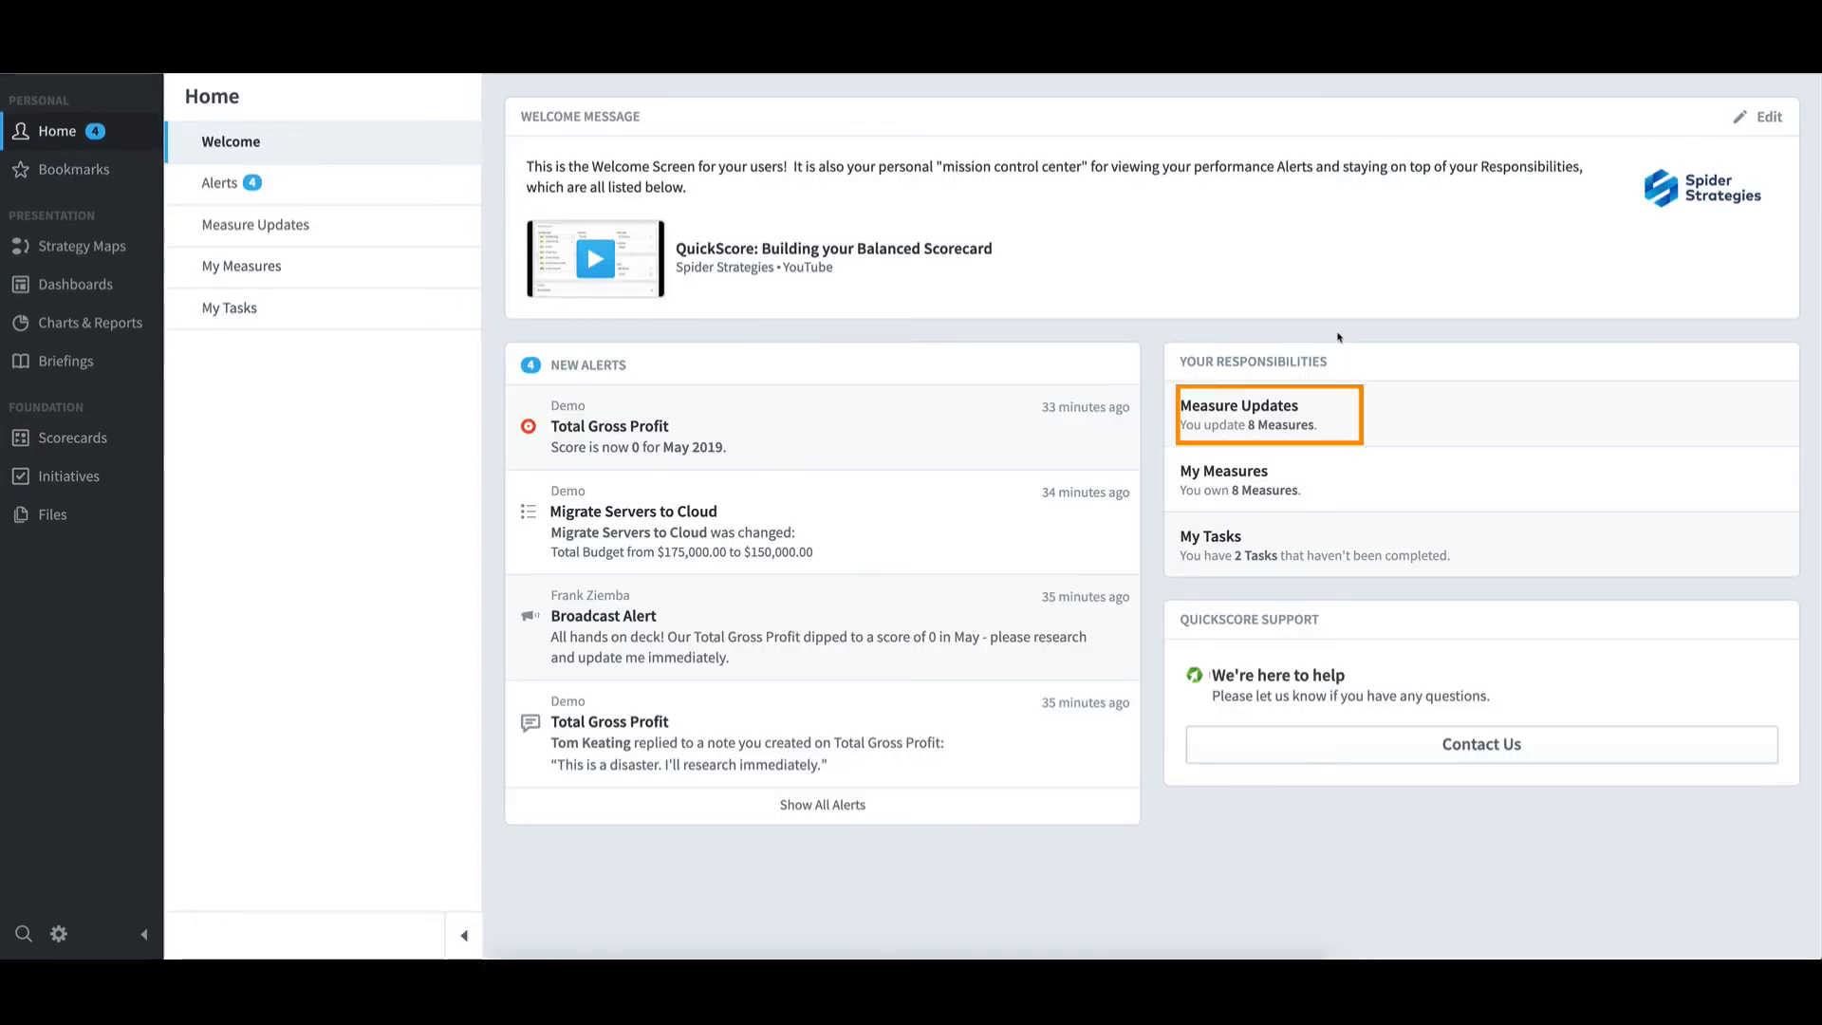
{"action": "left_click", "coordinate": [1287, 413]}
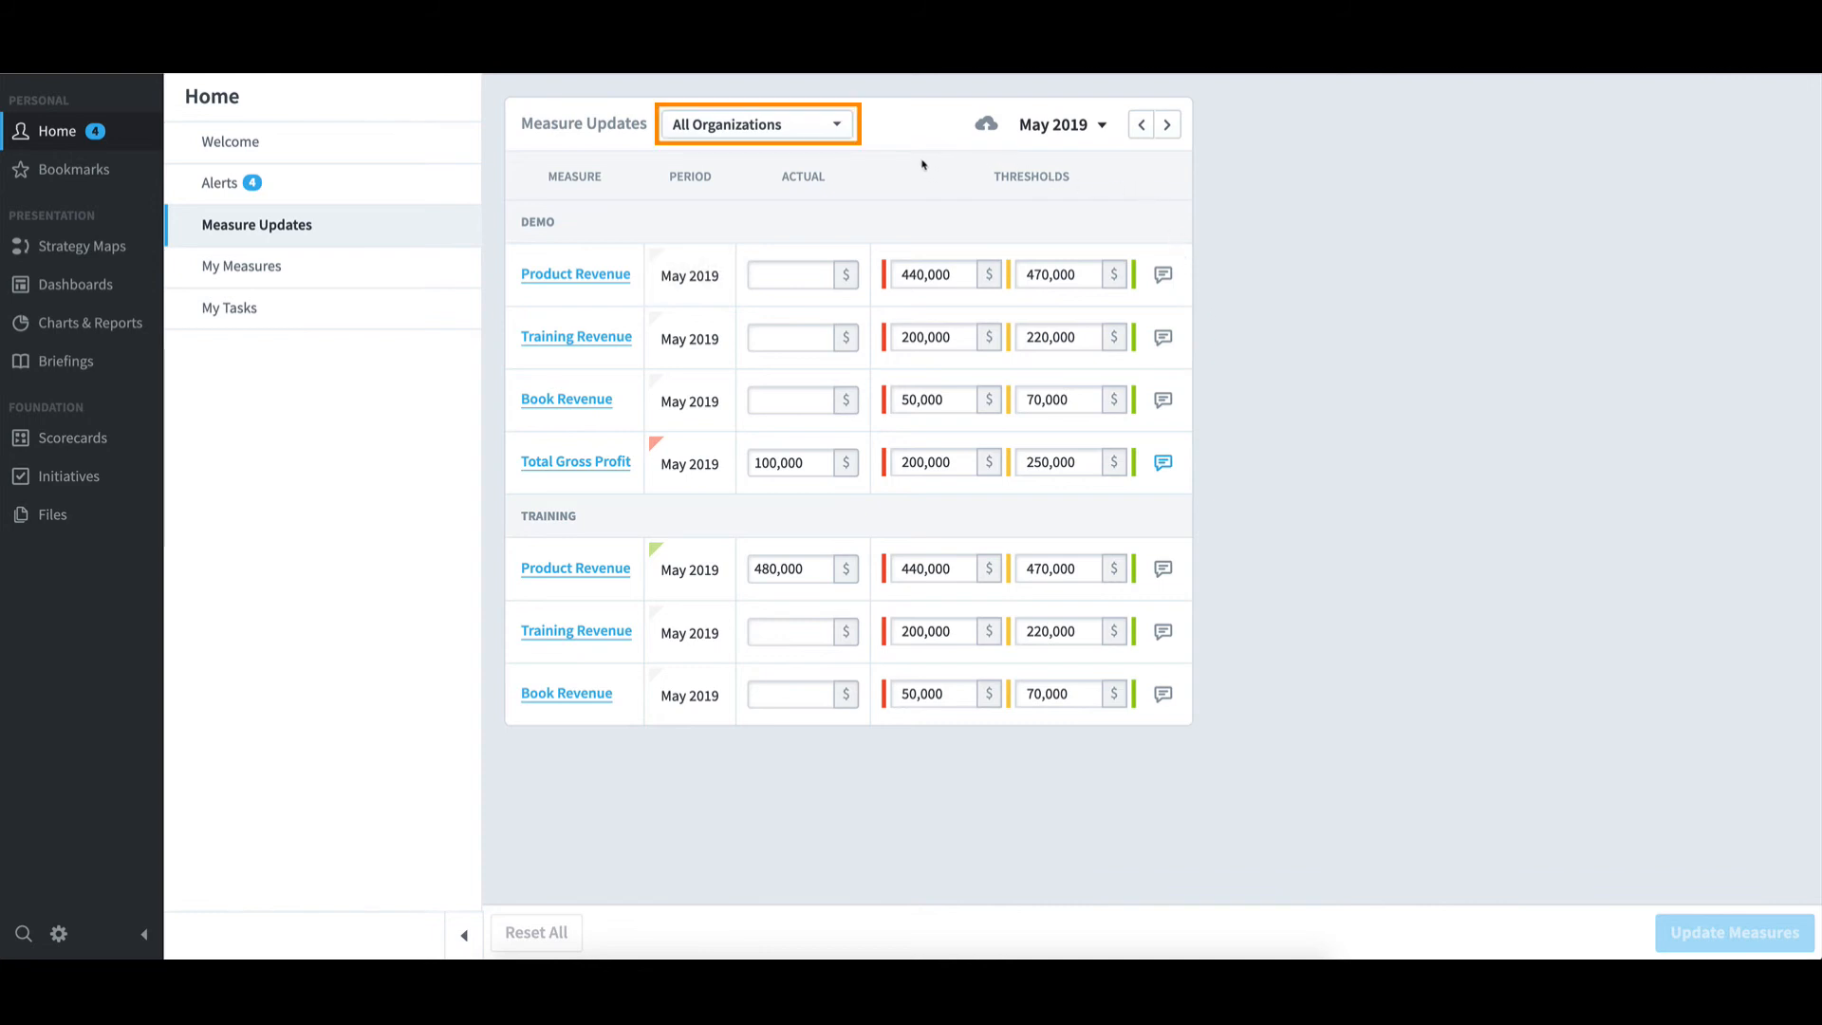
{"action": "left_click", "coordinate": [831, 124]}
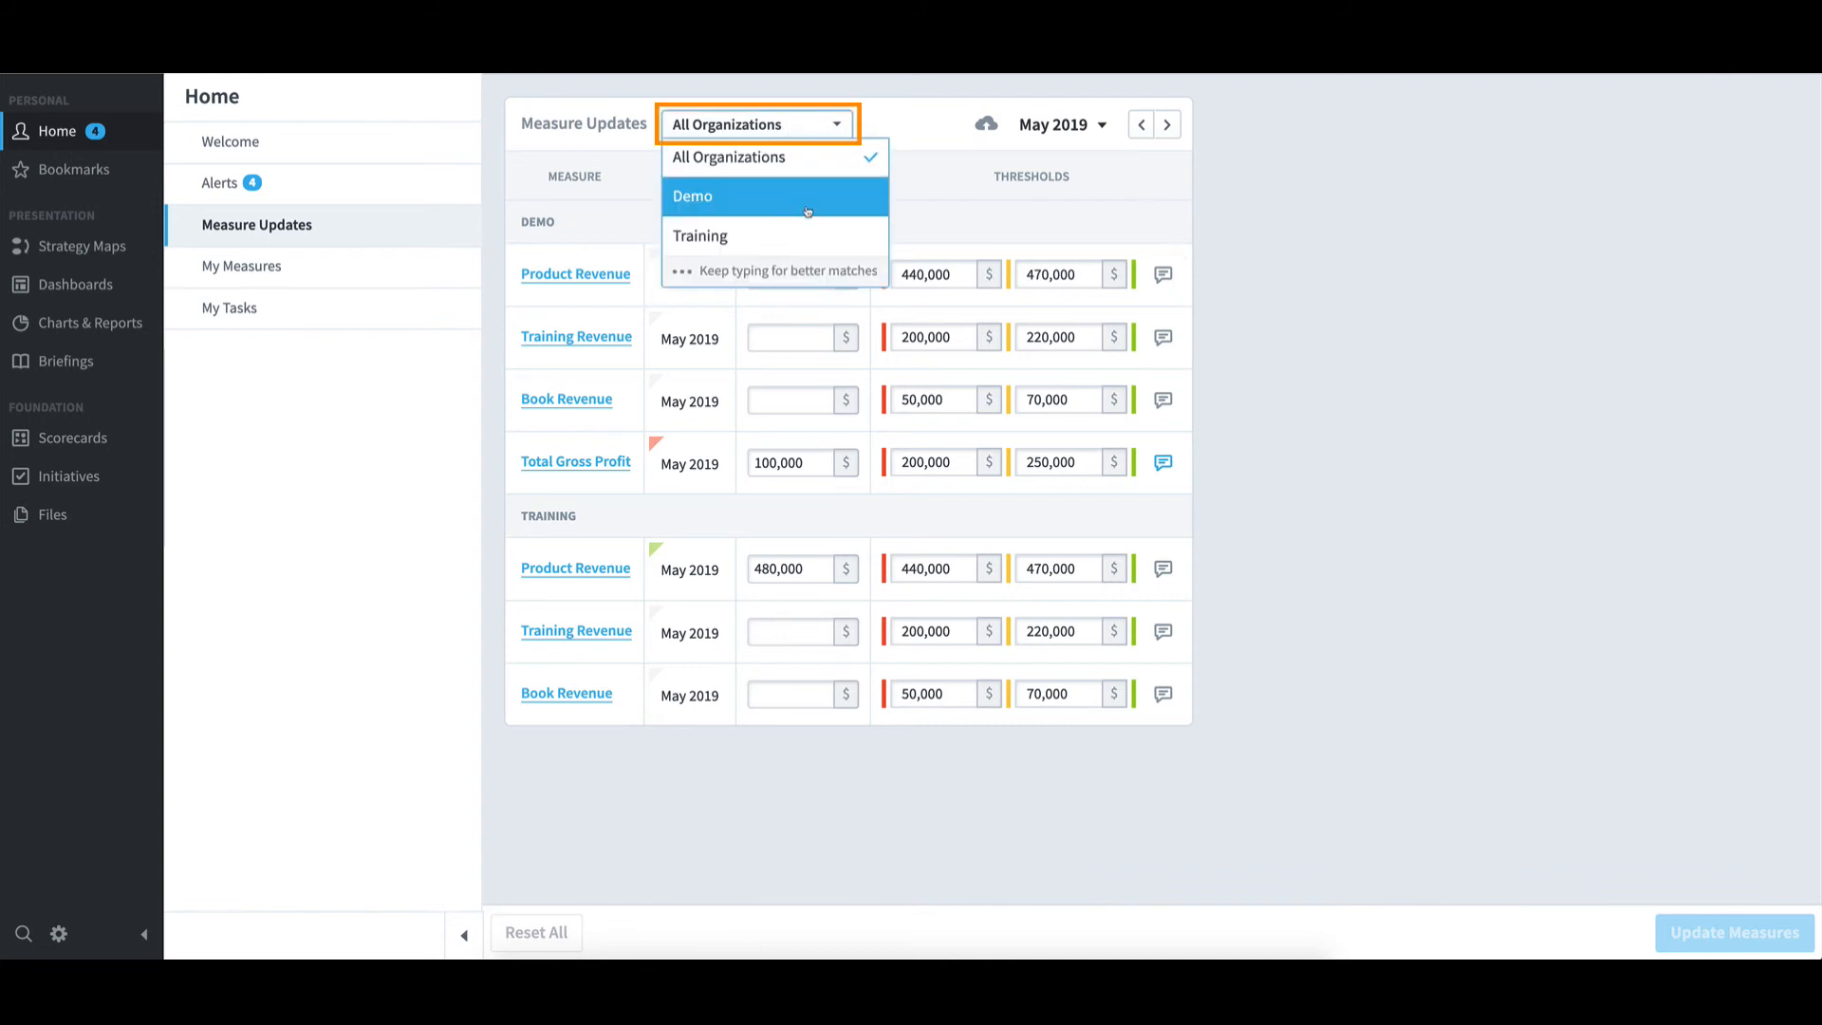
{"action": "left_click", "coordinate": [795, 235]}
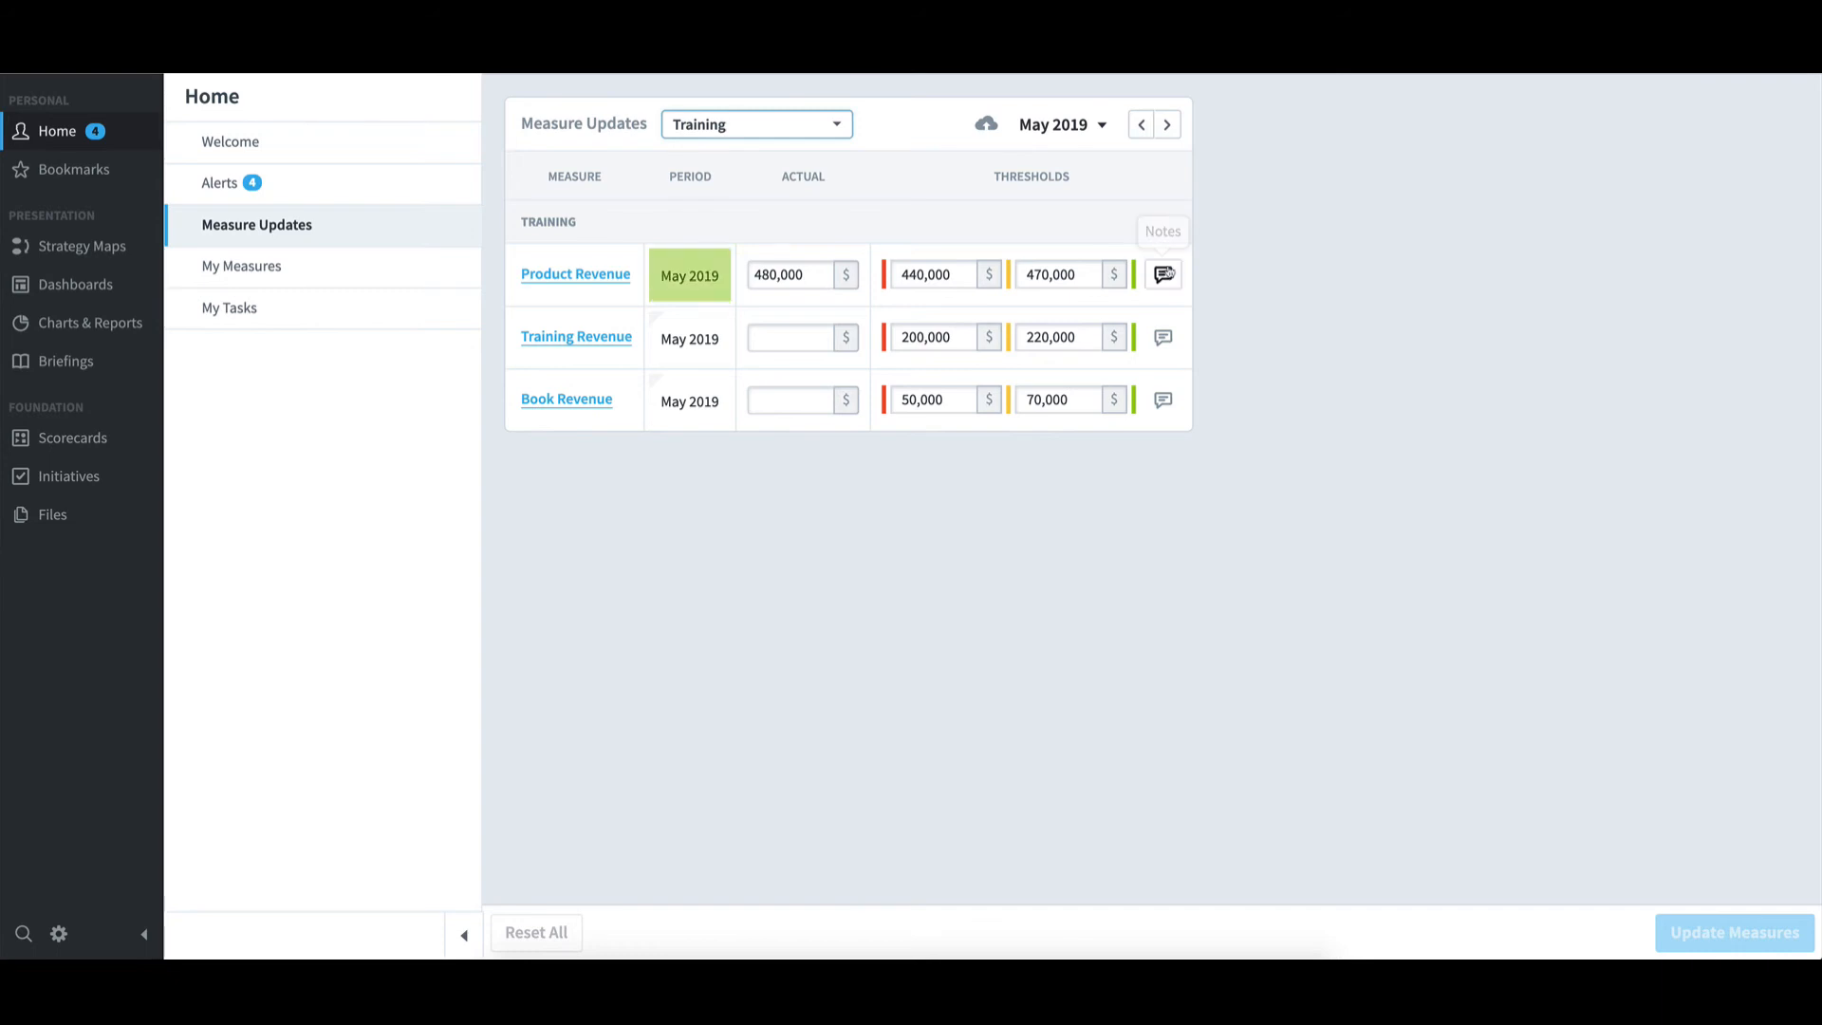
Step: Show the Training measure updates by quarter for Quarter 2, 2019
{"action": "left_click", "coordinate": [1103, 126]}
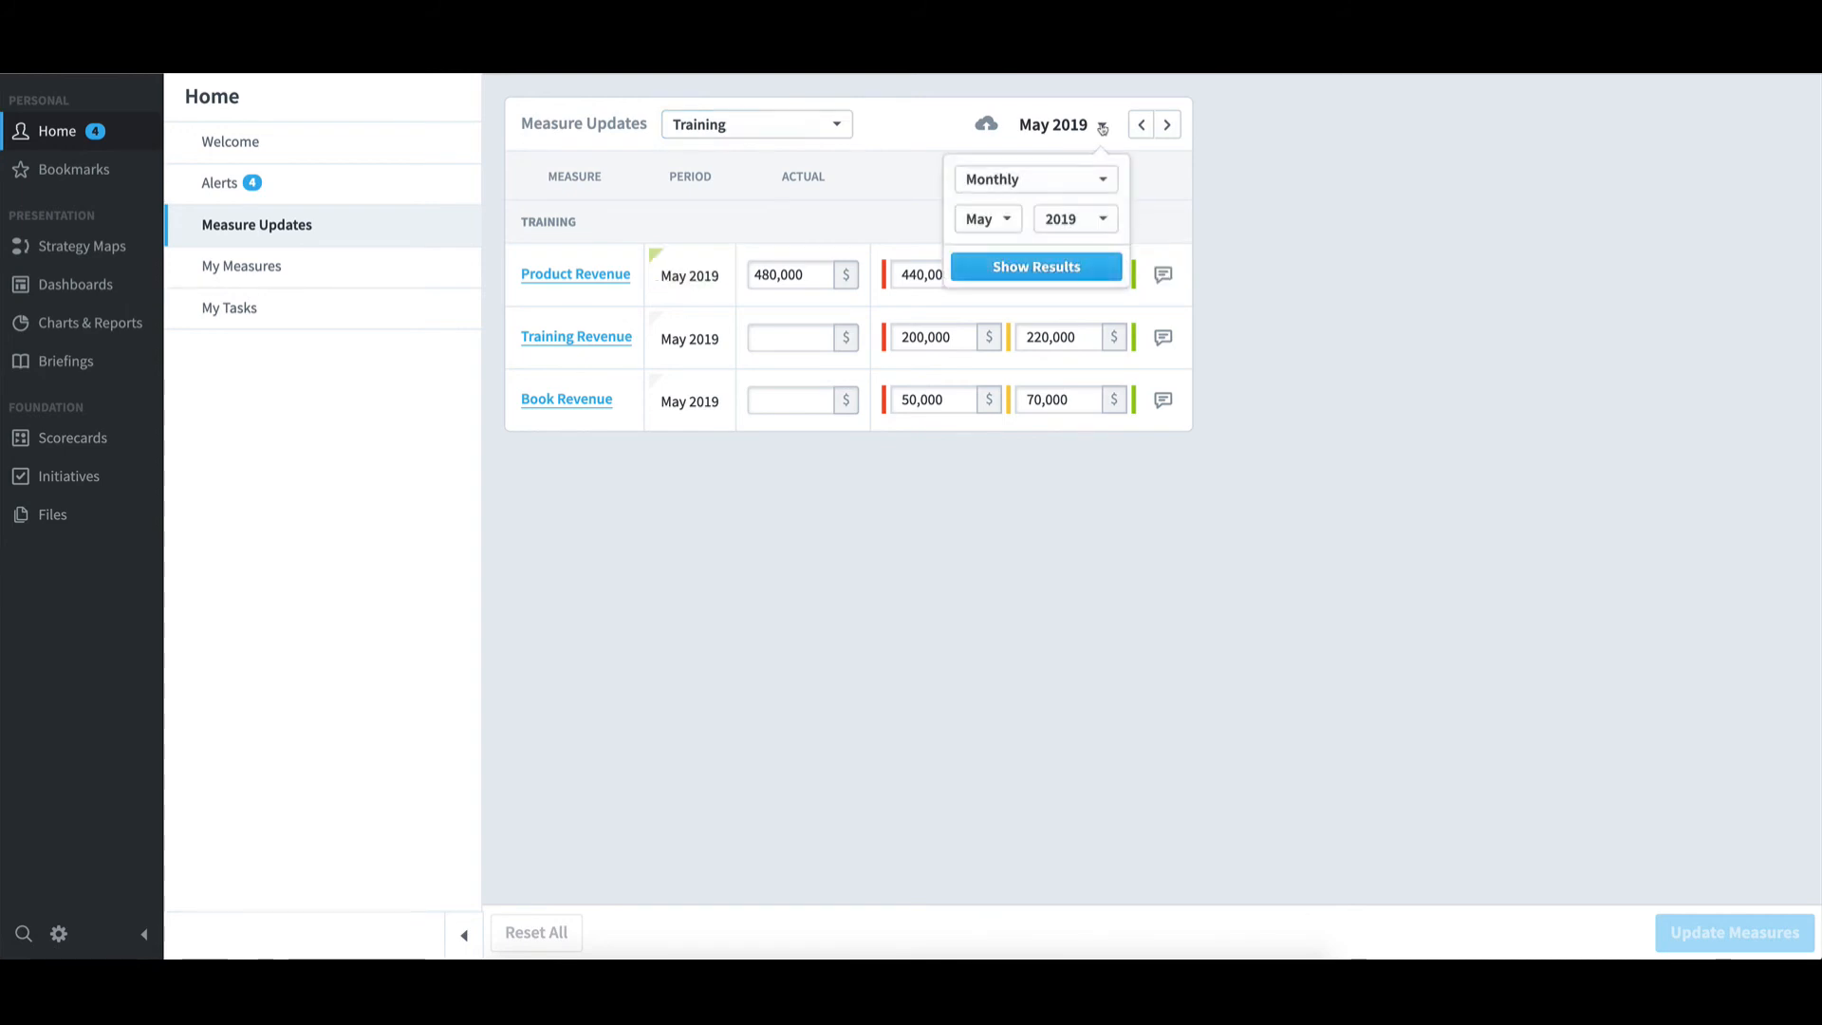
{"action": "left_click", "coordinate": [1074, 181]}
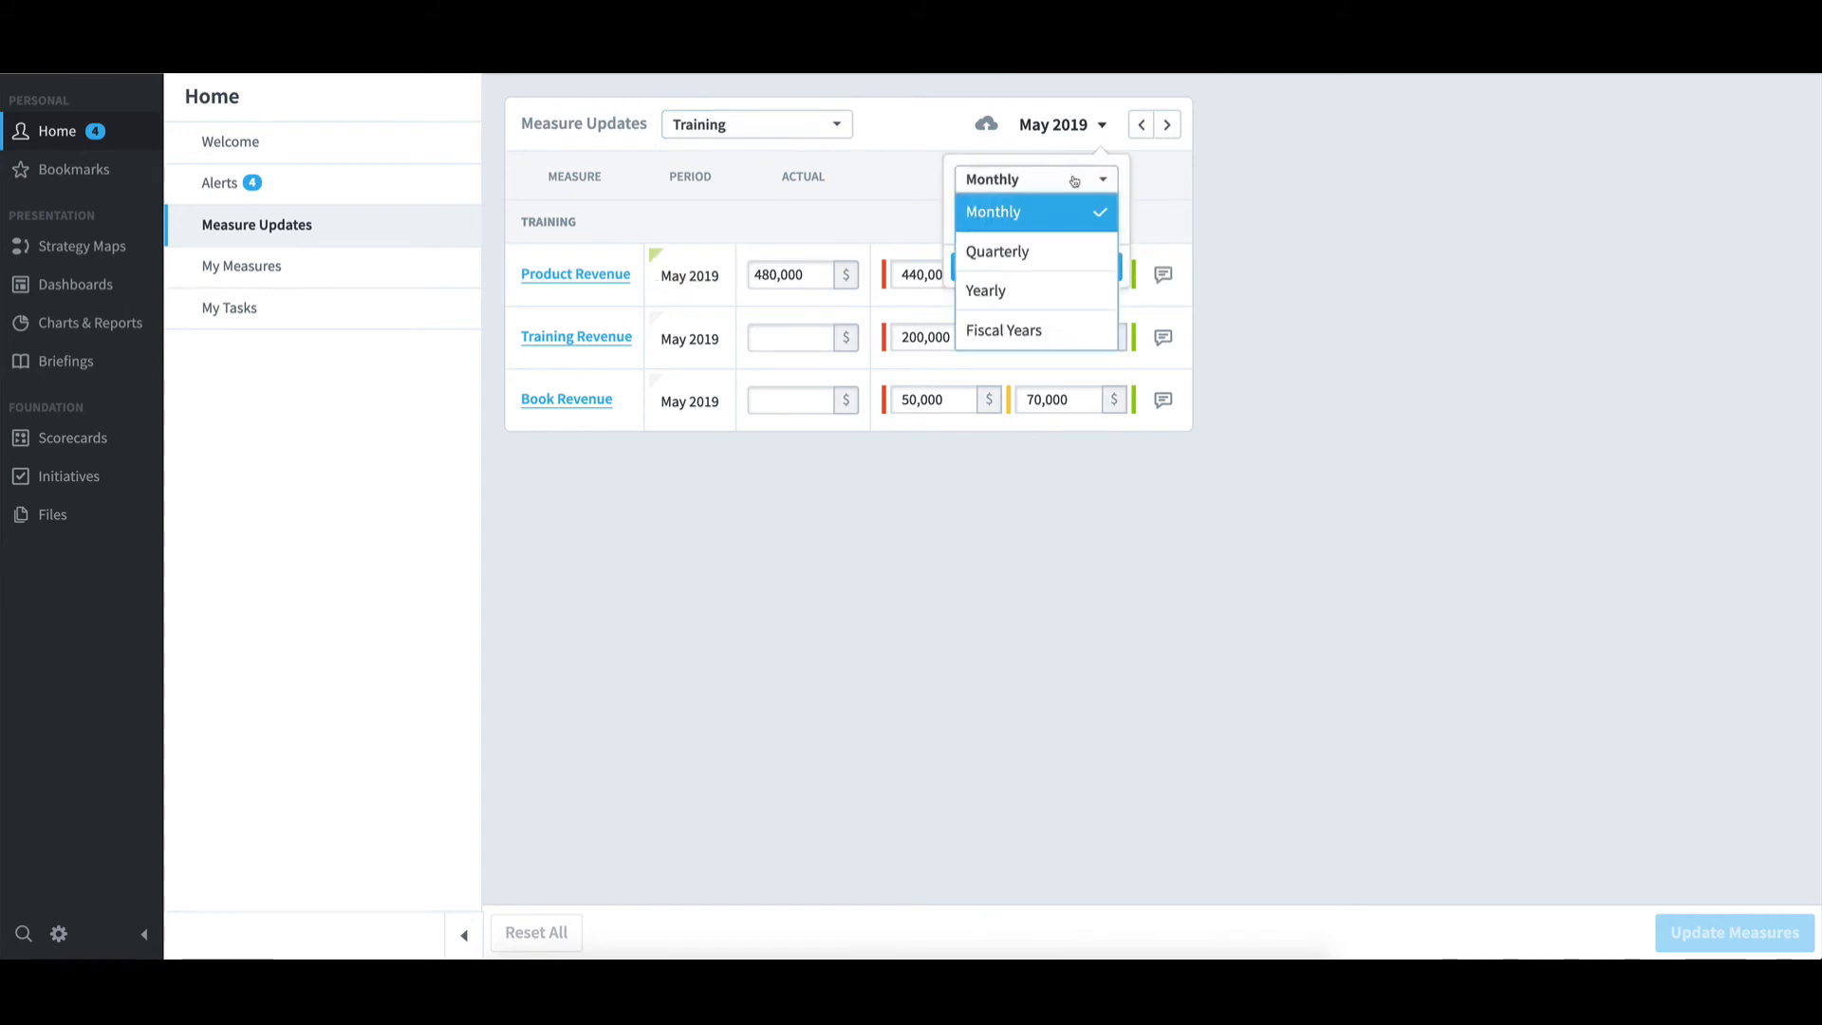
{"action": "left_click", "coordinate": [1049, 252]}
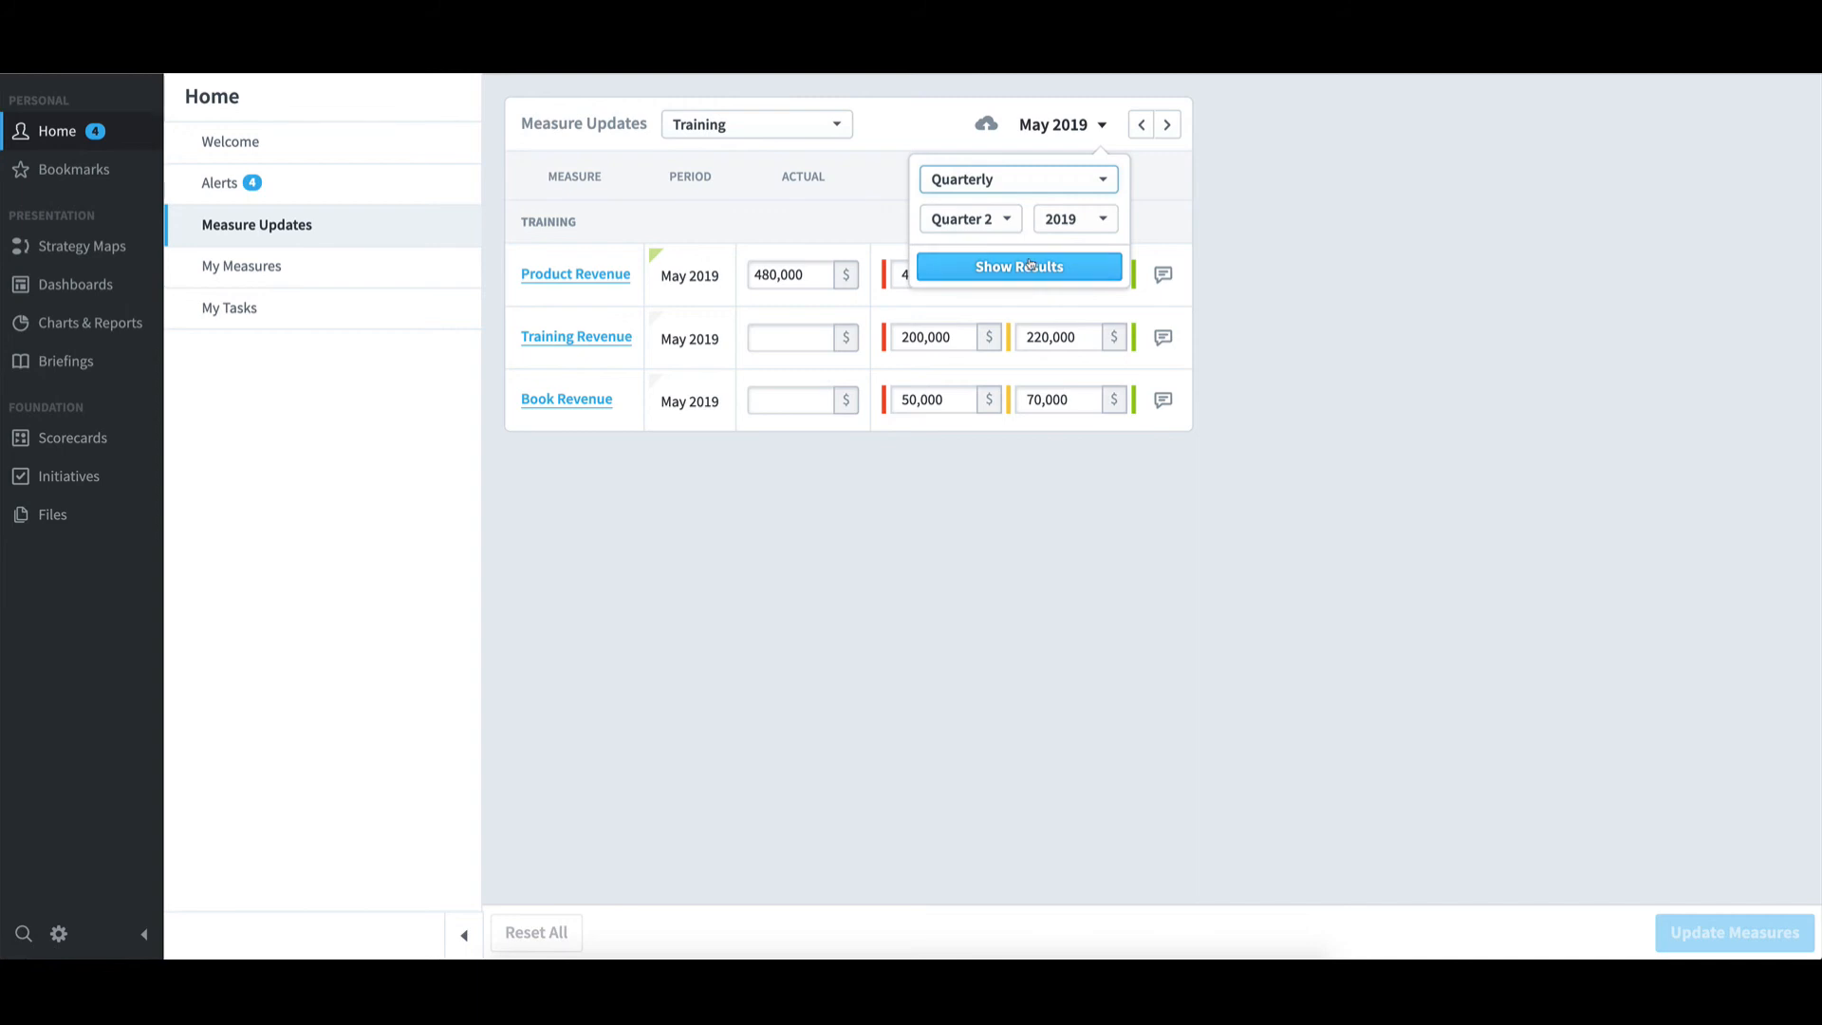
{"action": "left_click", "coordinate": [1031, 266]}
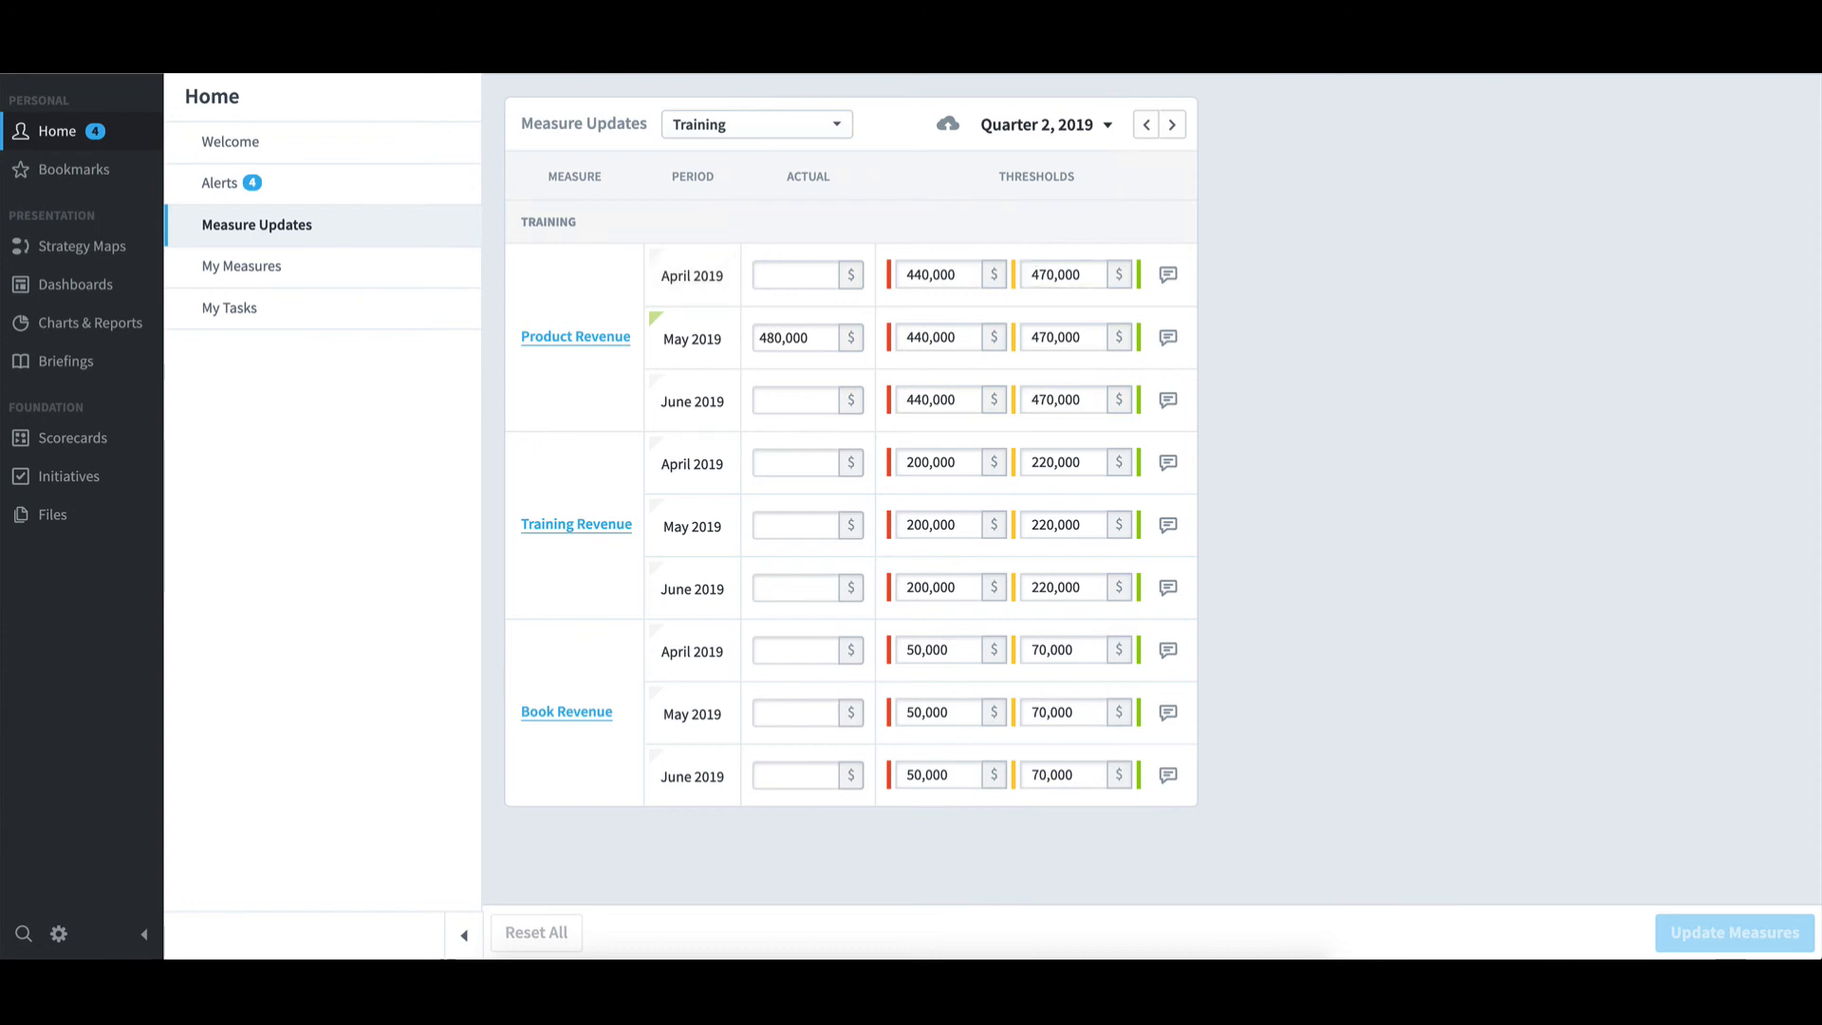
Step: Switch the measure updates back to the monthly period May 2019
{"action": "left_click", "coordinate": [1108, 125]}
{"action": "left_click", "coordinate": [1064, 178]}
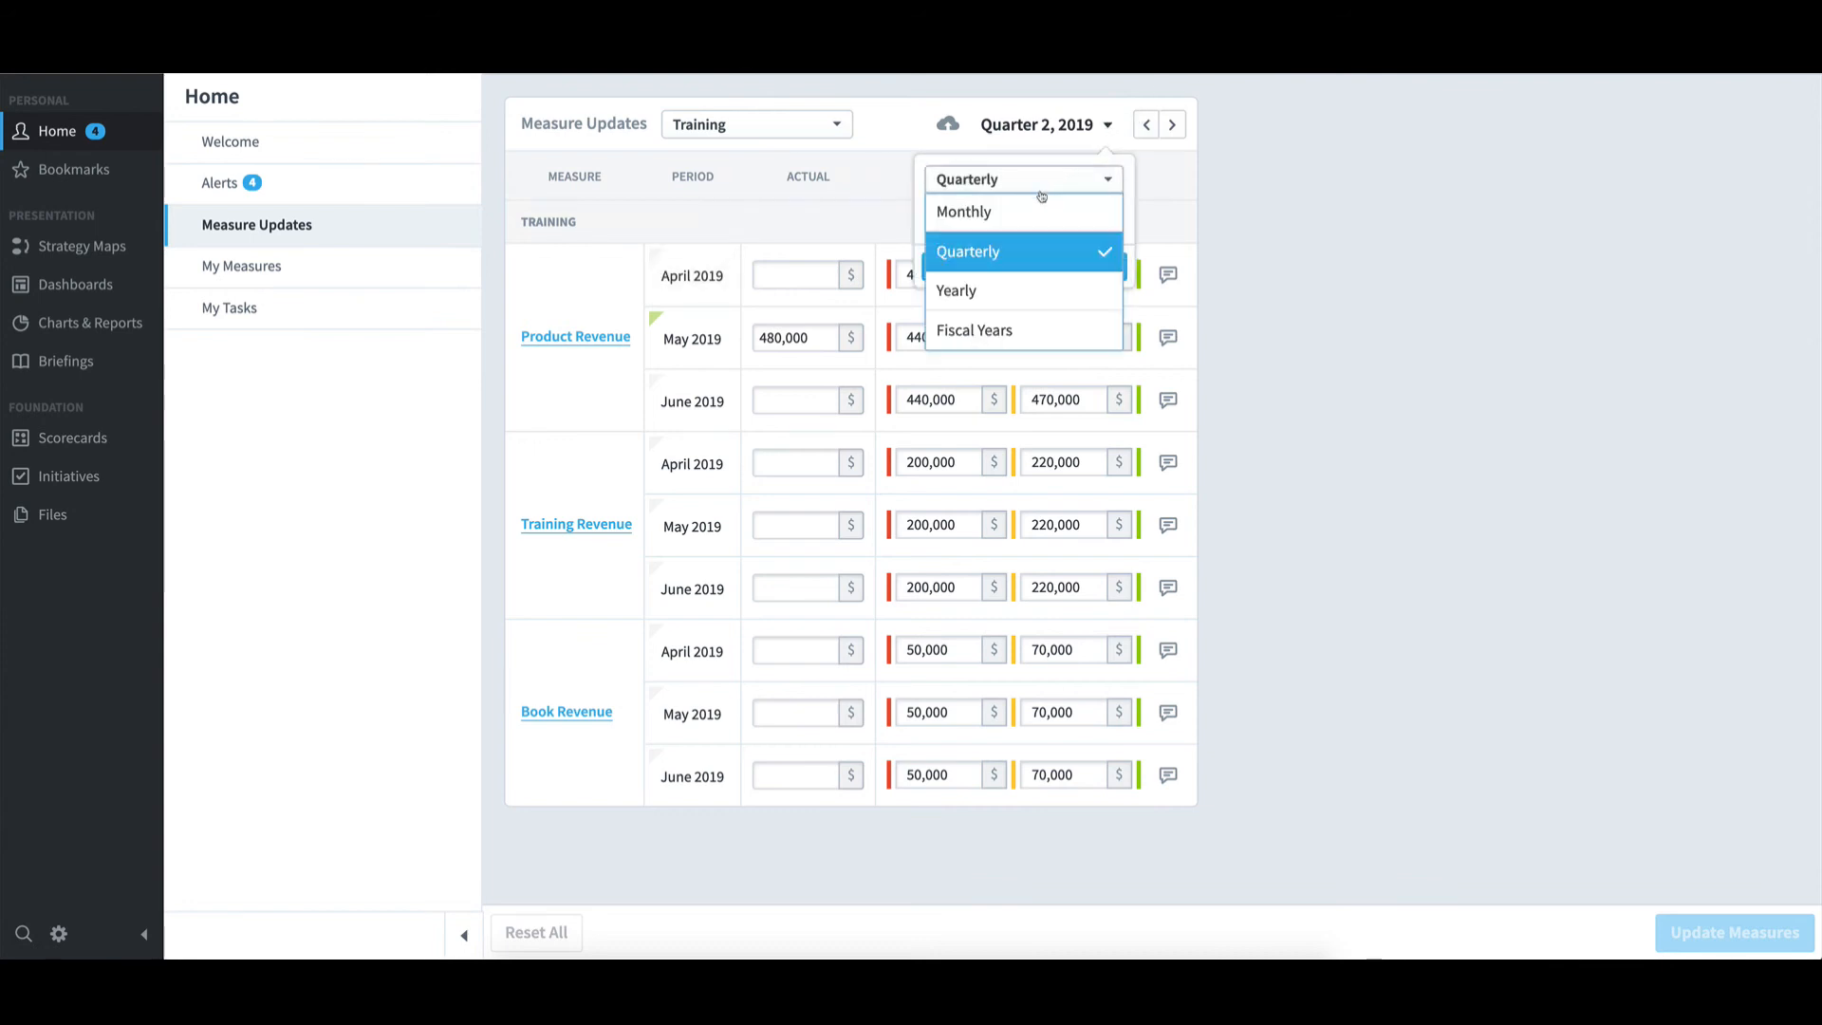
{"action": "left_click", "coordinate": [1041, 205]}
{"action": "left_click", "coordinate": [1010, 220]}
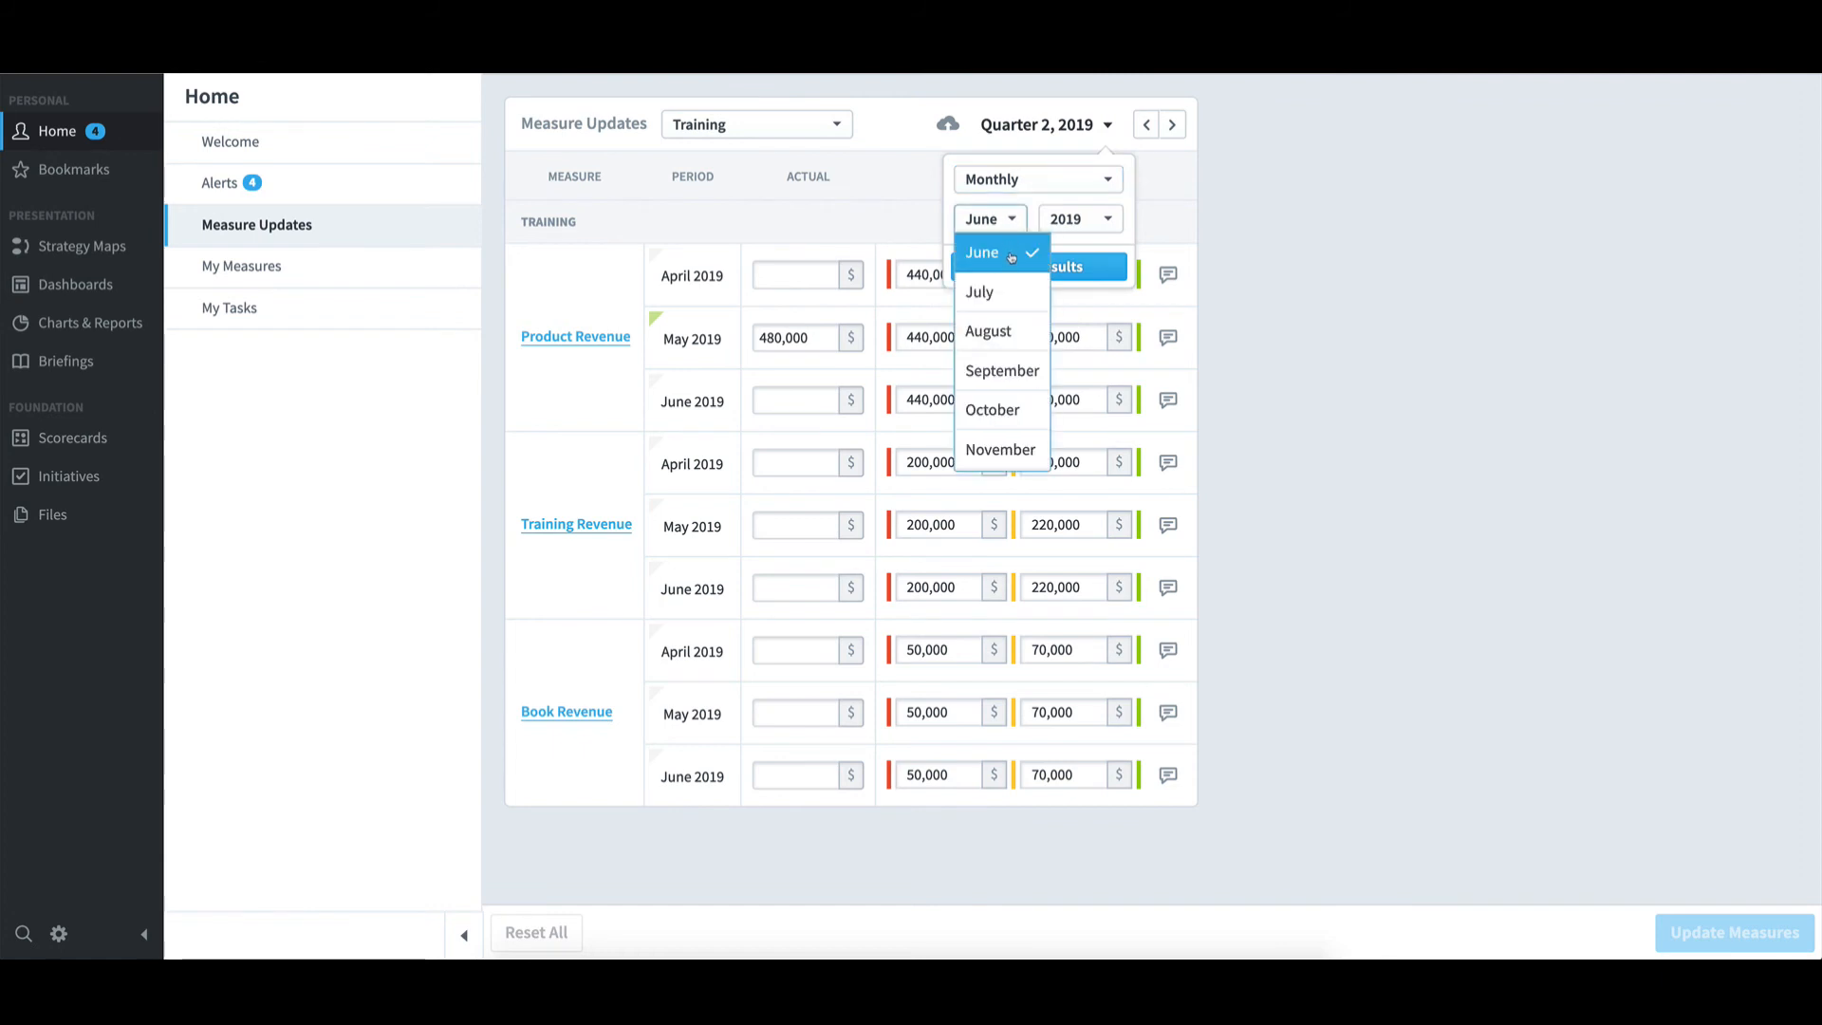
{"action": "scroll", "coordinate": [1011, 262], "scroll_direction": "up", "scroll_amount": 1}
{"action": "left_click", "coordinate": [1011, 263]}
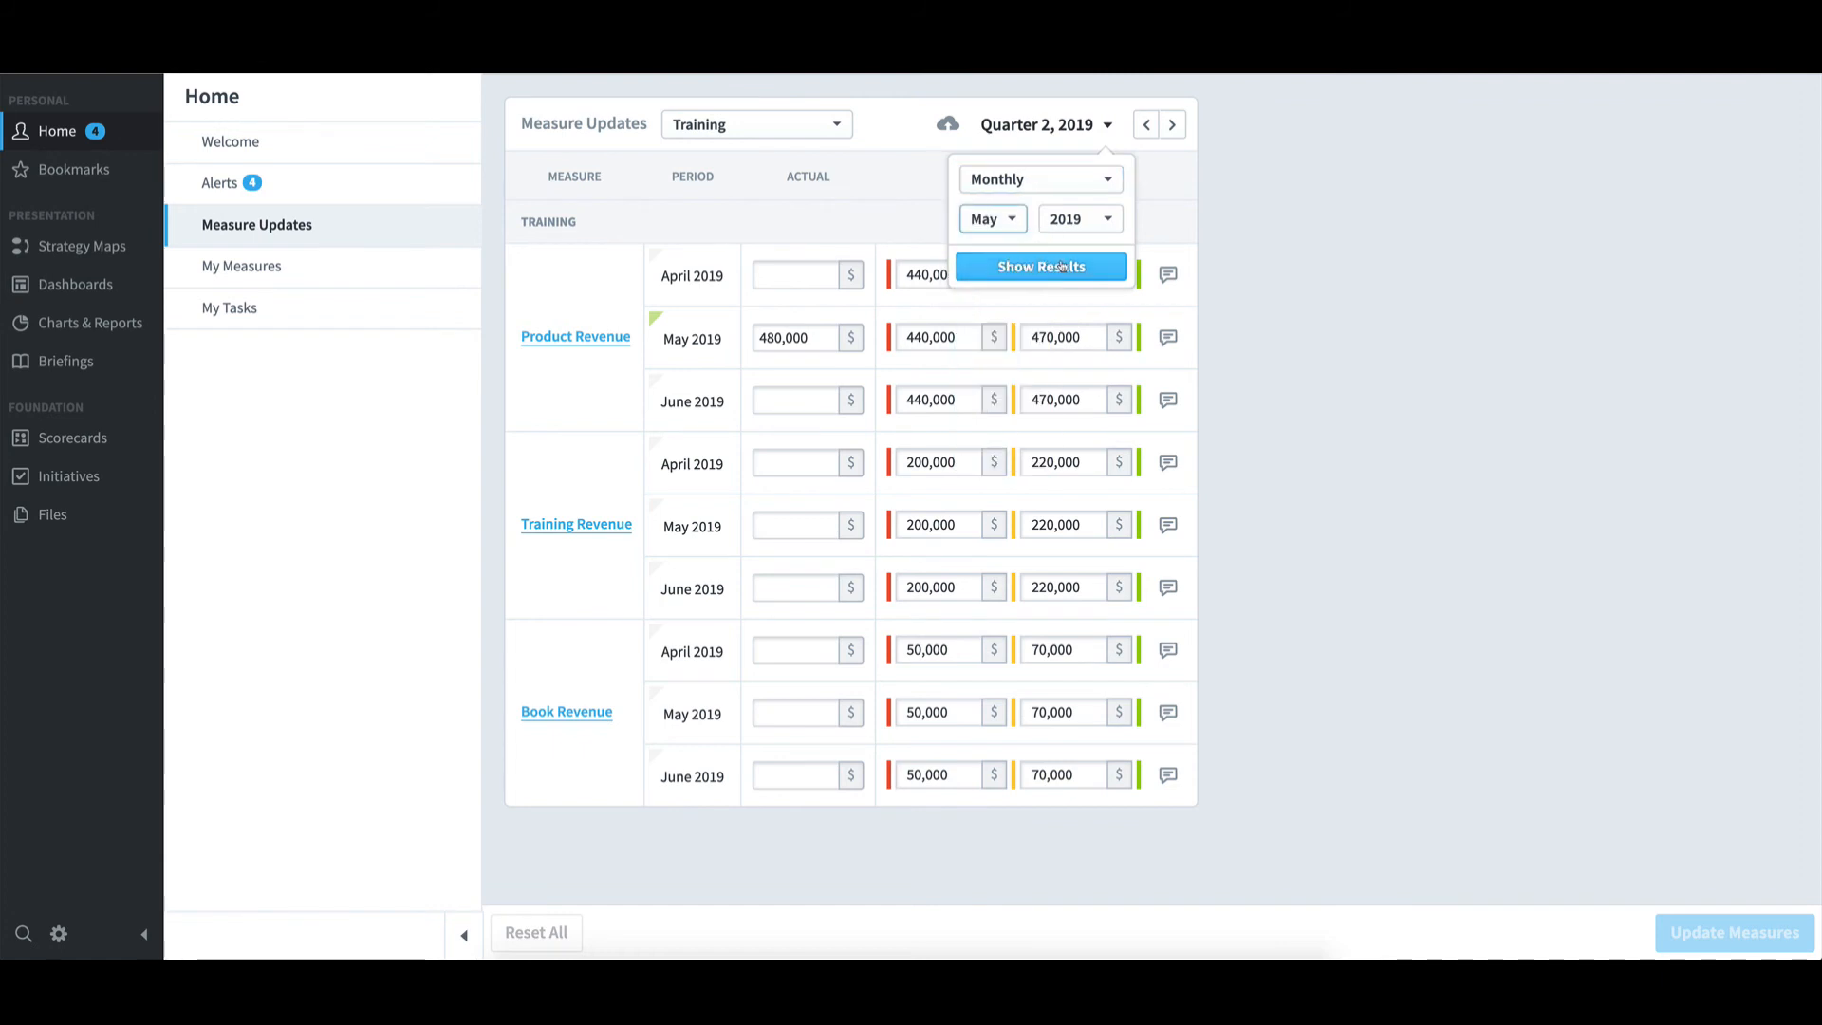
{"action": "left_click", "coordinate": [1082, 266]}
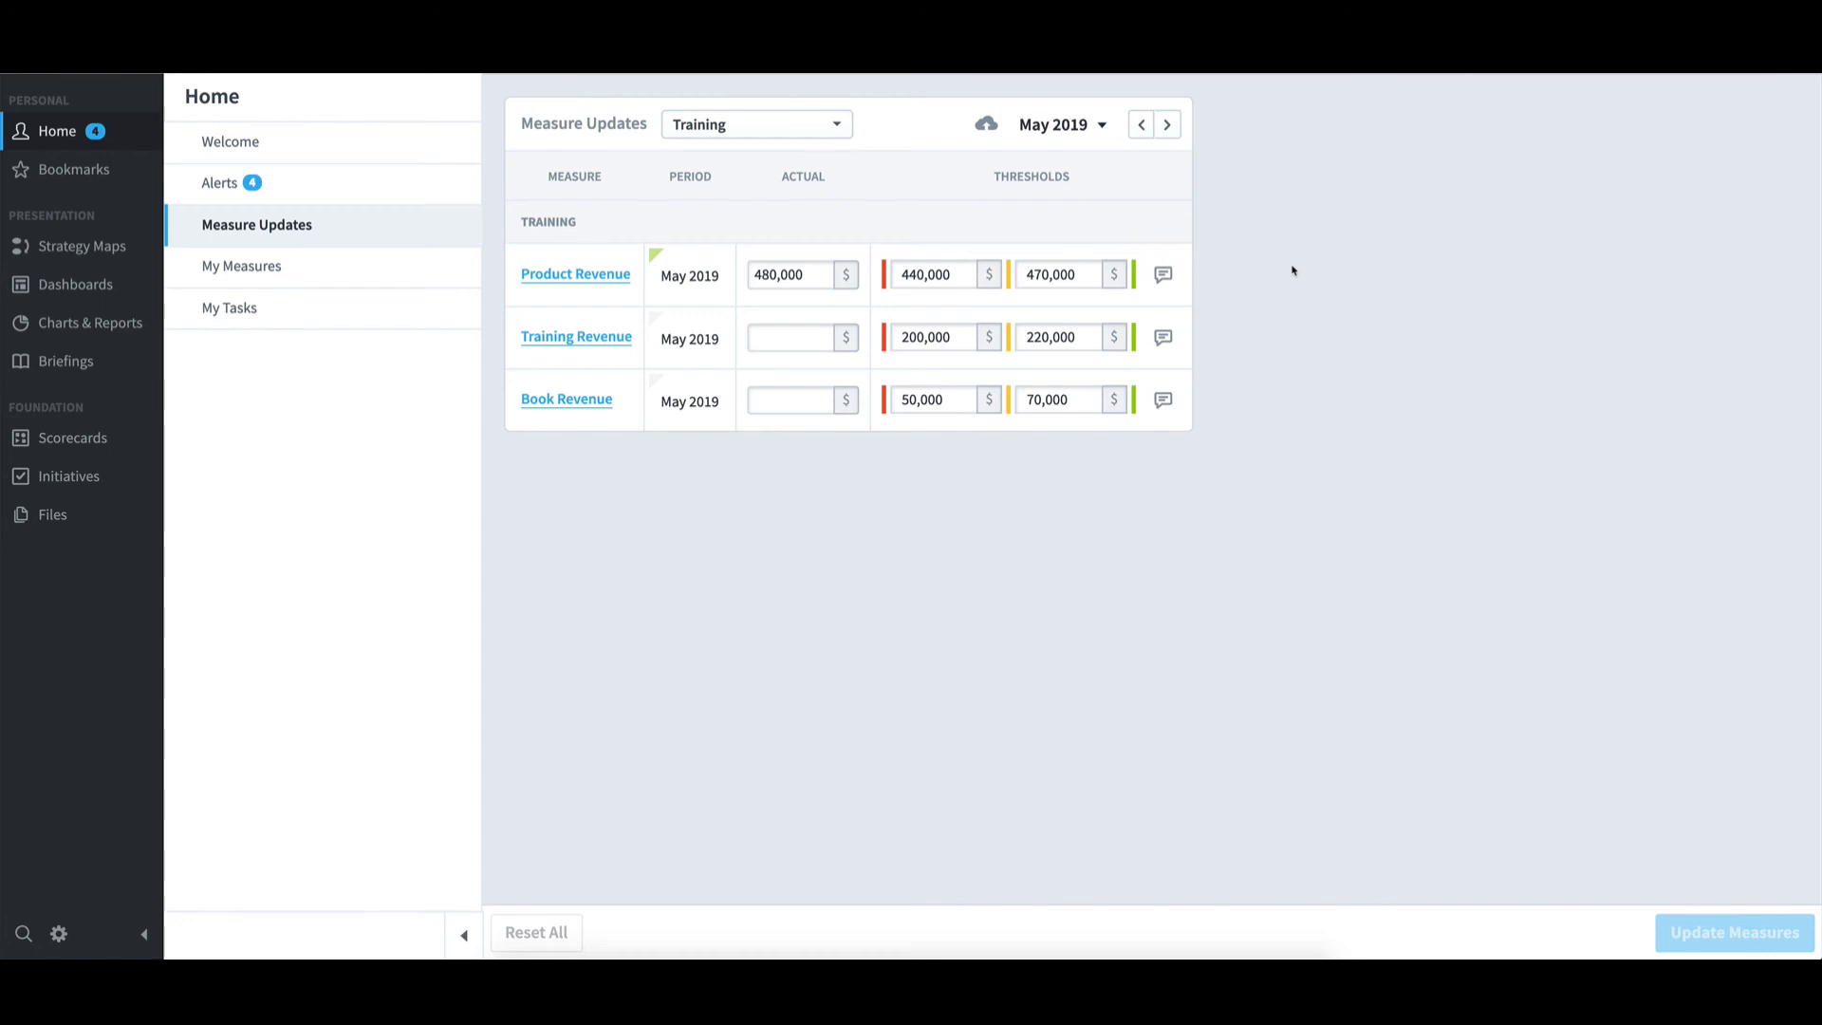
Step: Record May 2019 actual values of 210000 for Training Revenue and 50000 for Book Revenue, and update the measures
{"action": "left_click", "coordinate": [786, 345]}
{"action": "type", "text": "2"}
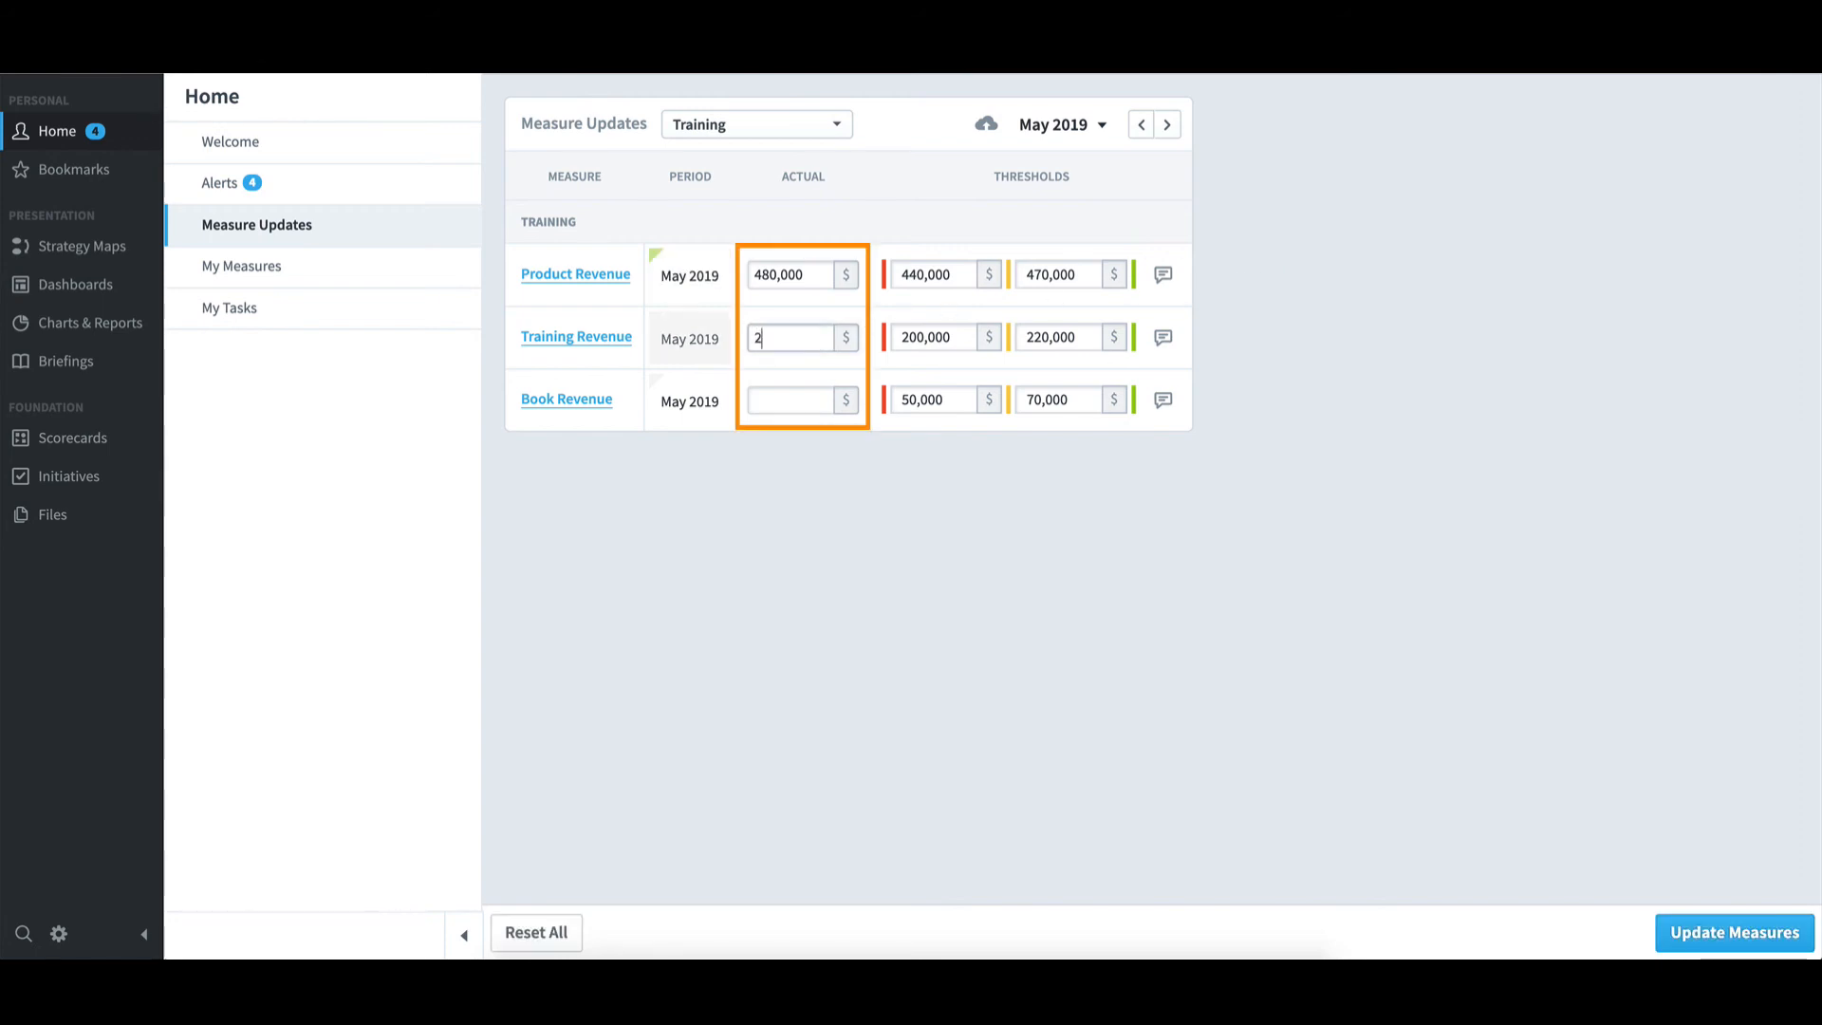
{"action": "type", "text": "10000"}
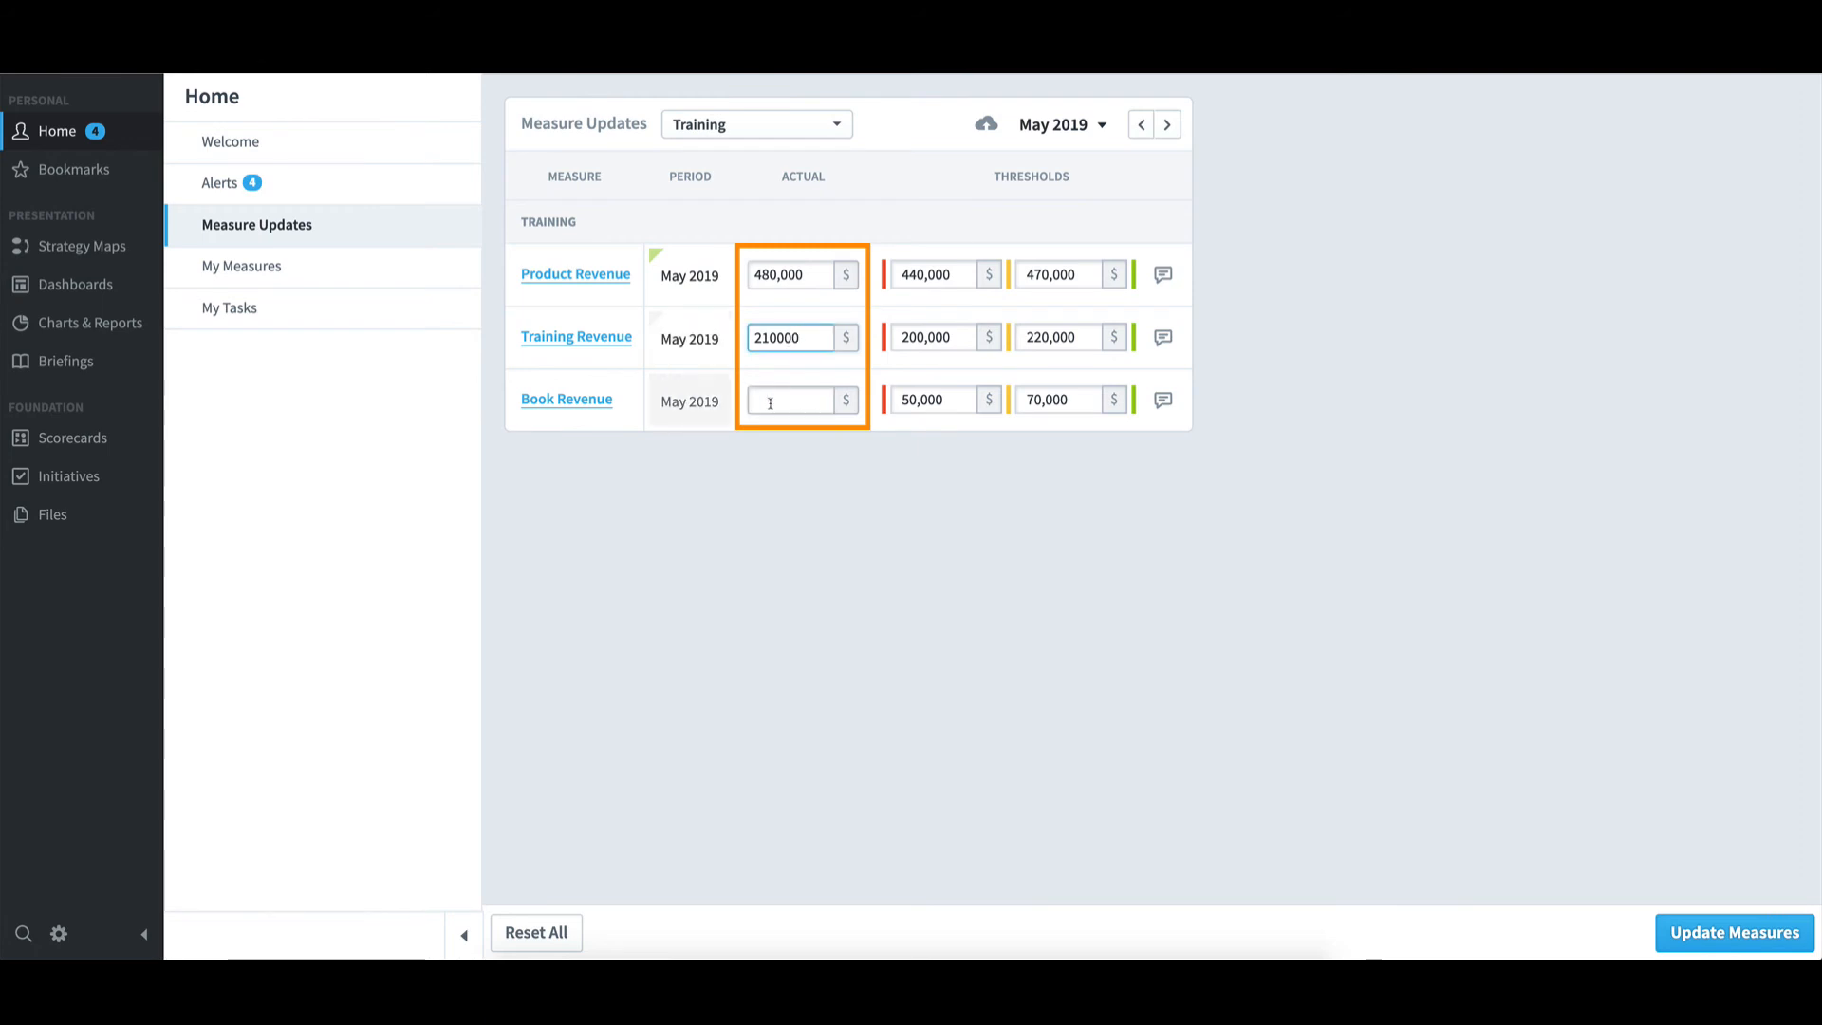
{"action": "left_click", "coordinate": [770, 403]}
{"action": "type", "text": "50000"}
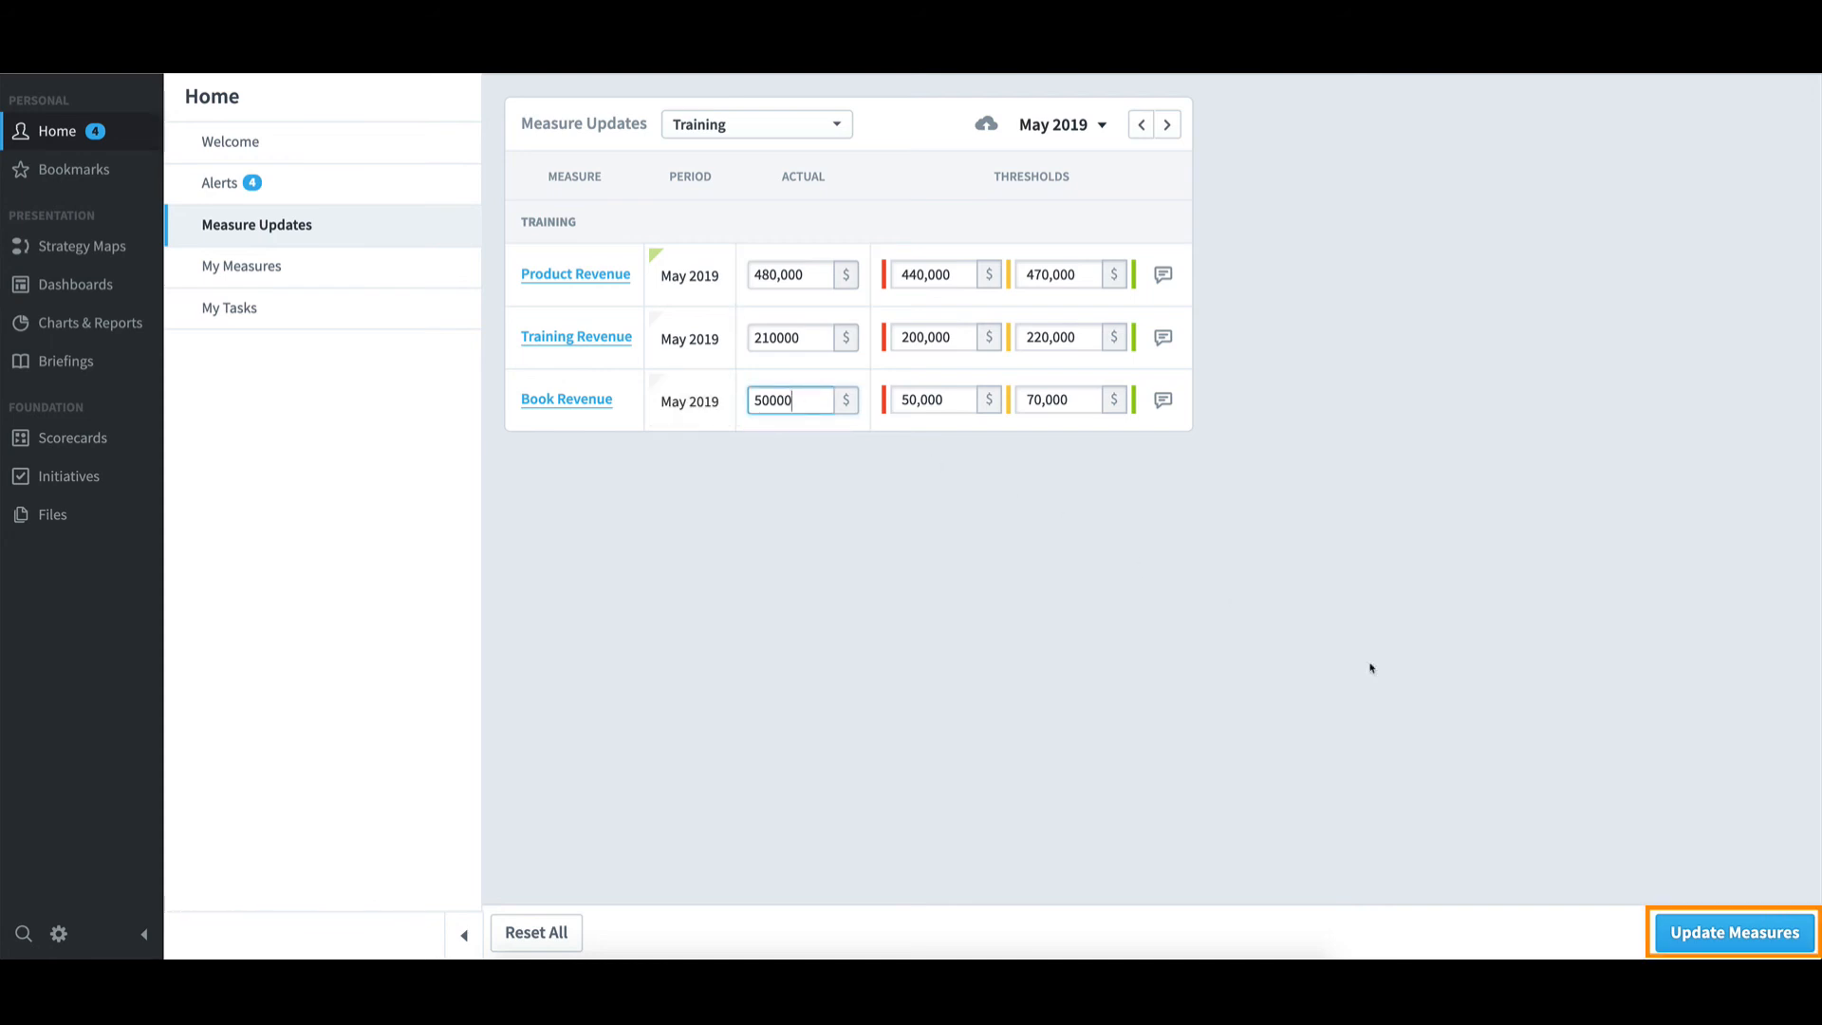
{"action": "left_click", "coordinate": [1767, 935]}
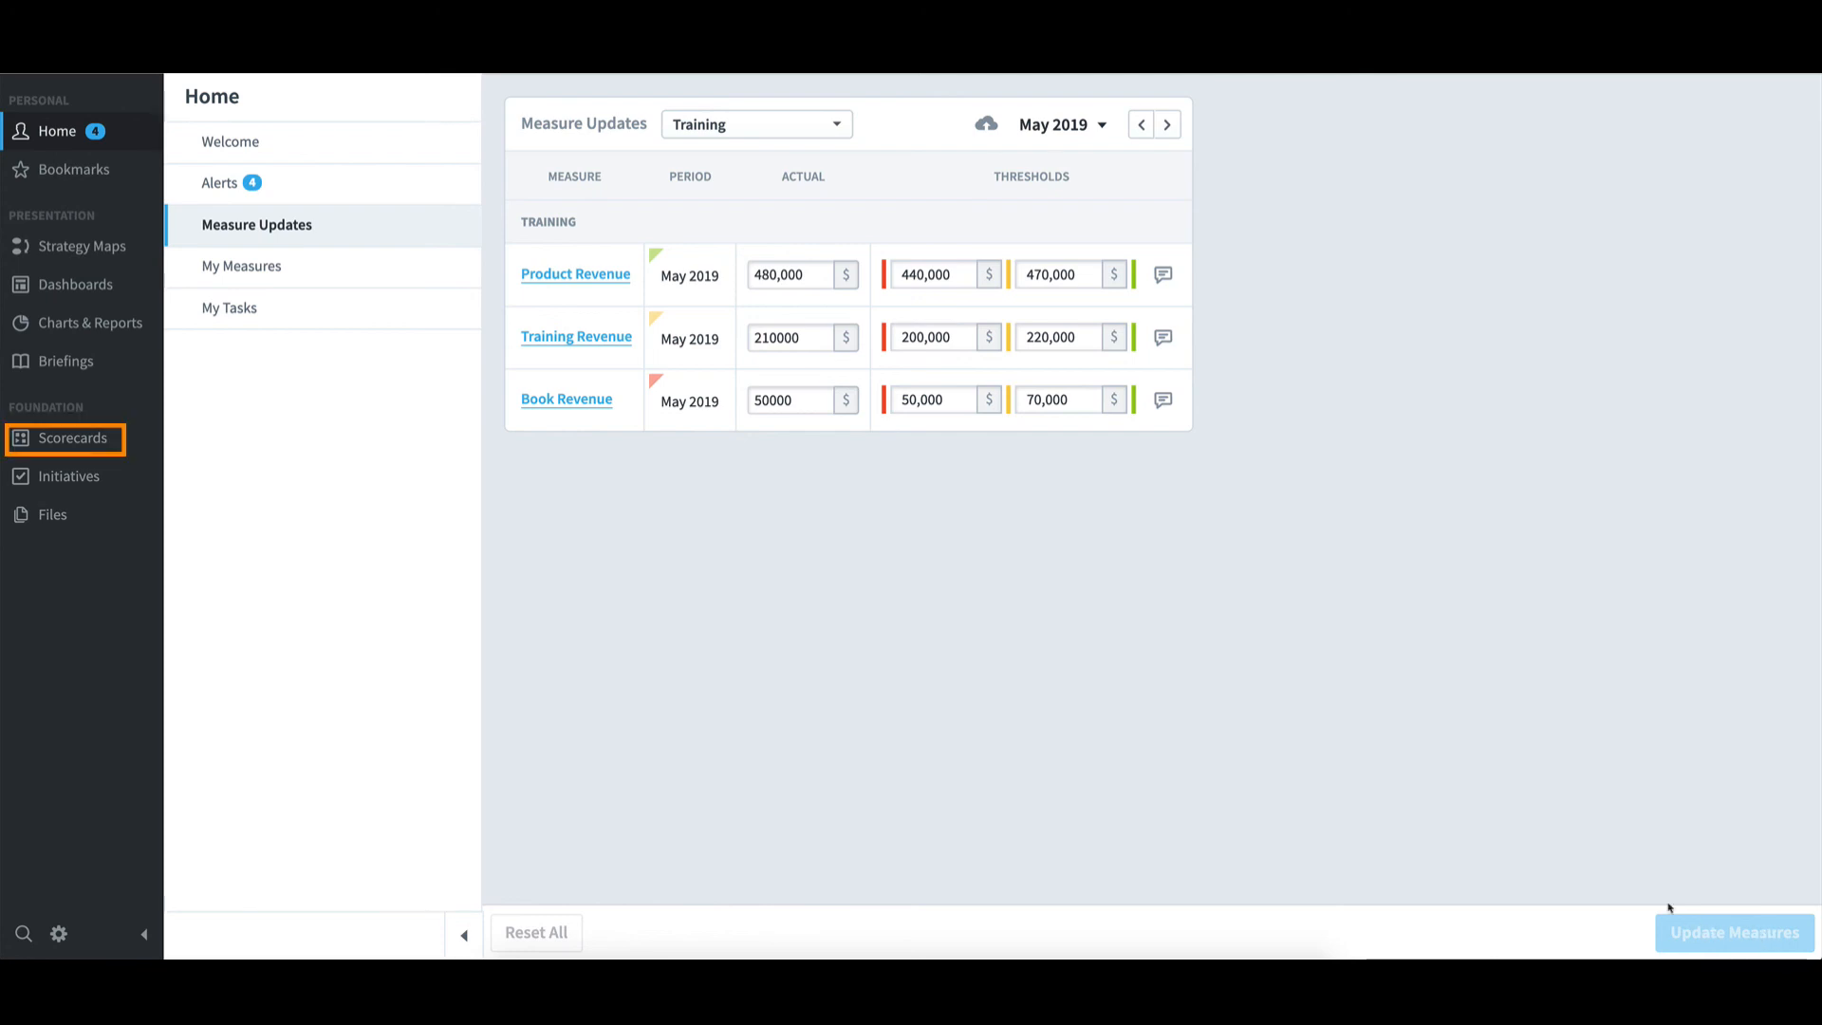
Step: Return to the Training scorecard, expand Financial and Increase Revenue, and examine the Total Revenue measure's calculated May 2019 value
{"action": "left_click", "coordinate": [63, 441]}
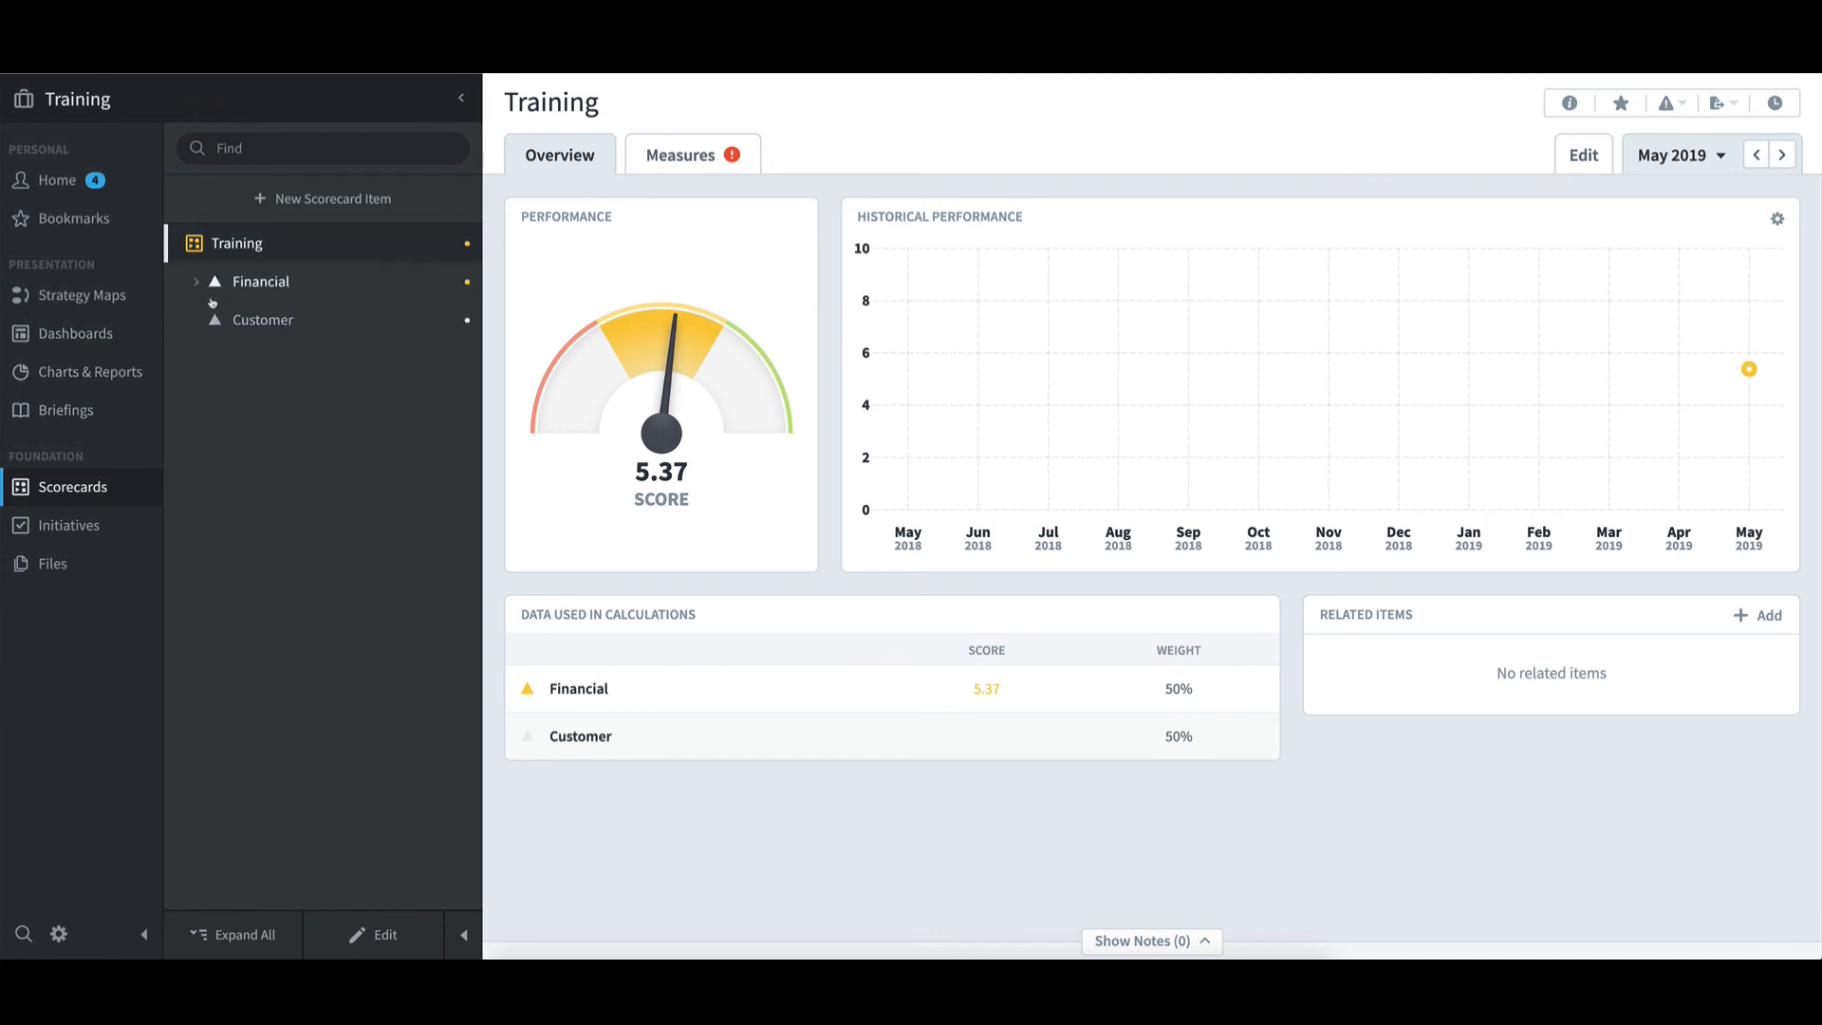
{"action": "left_click", "coordinate": [195, 282]}
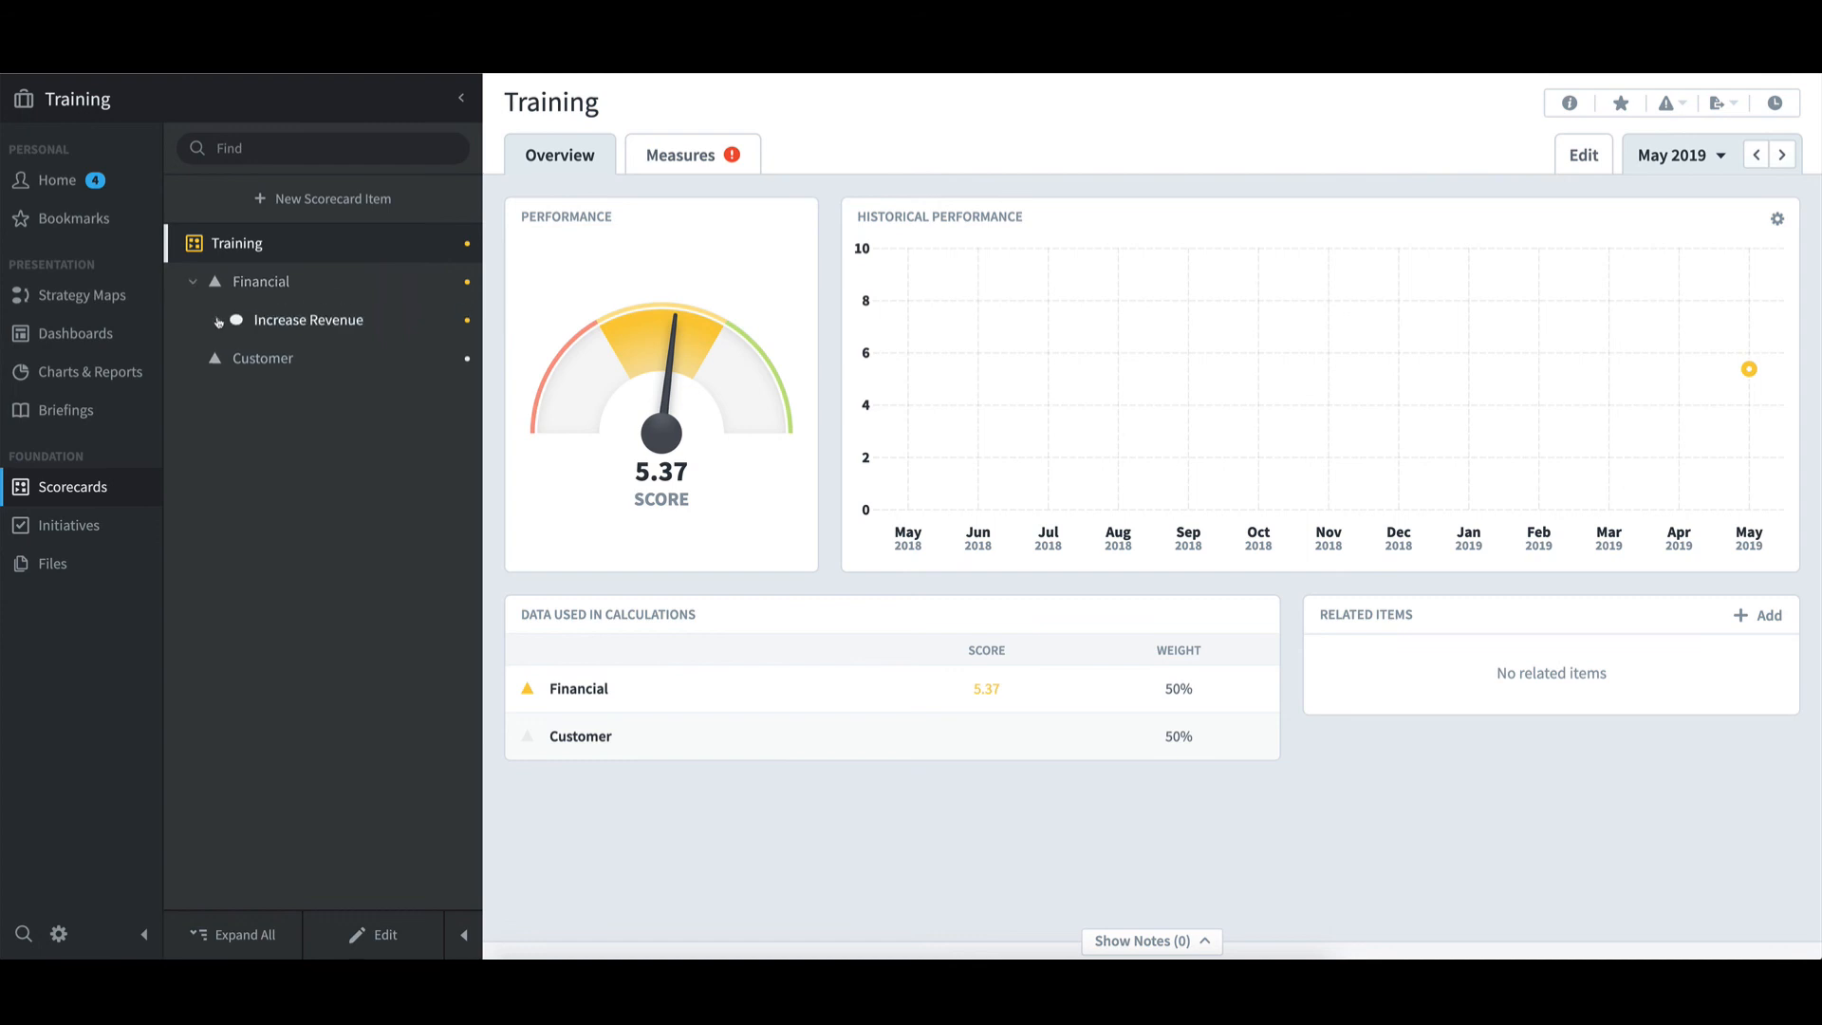
{"action": "left_click", "coordinate": [216, 321]}
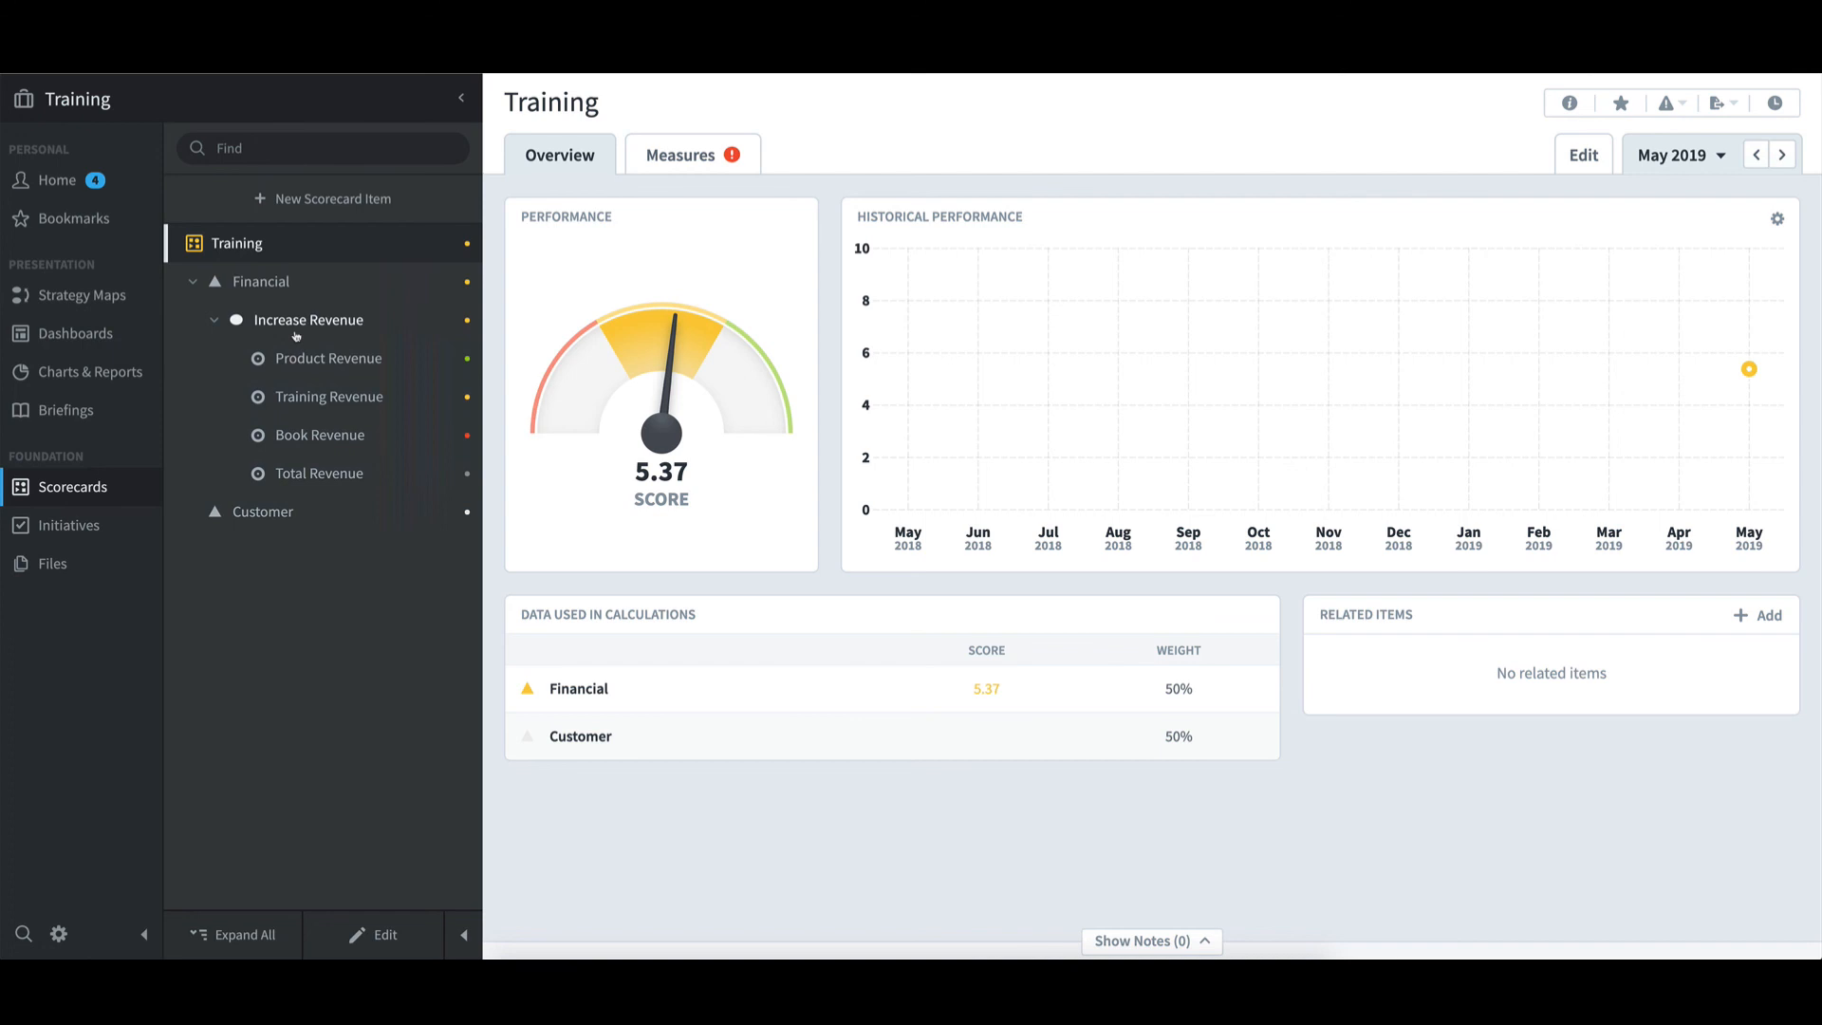
{"action": "left_click", "coordinate": [353, 484]}
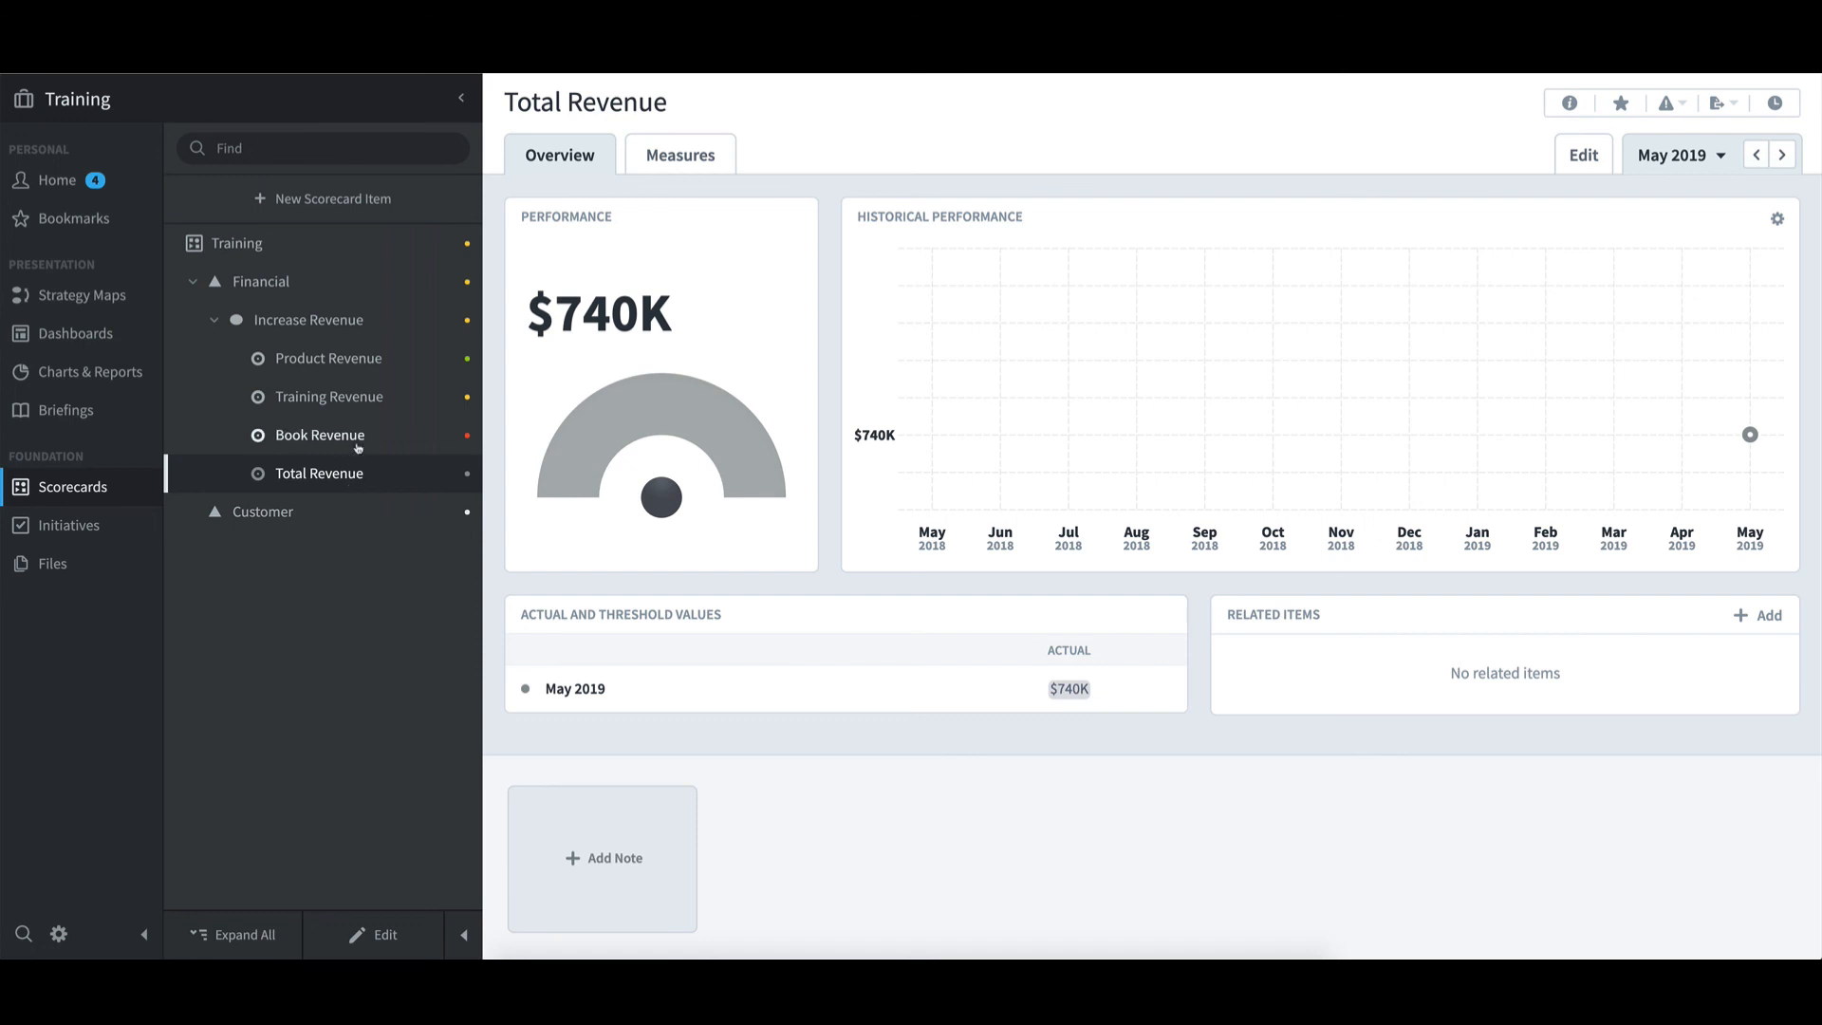
Step: Examine how scores roll up through the Increase Revenue objective, the Financial perspective and the Training scorecard
{"action": "left_click", "coordinate": [317, 320]}
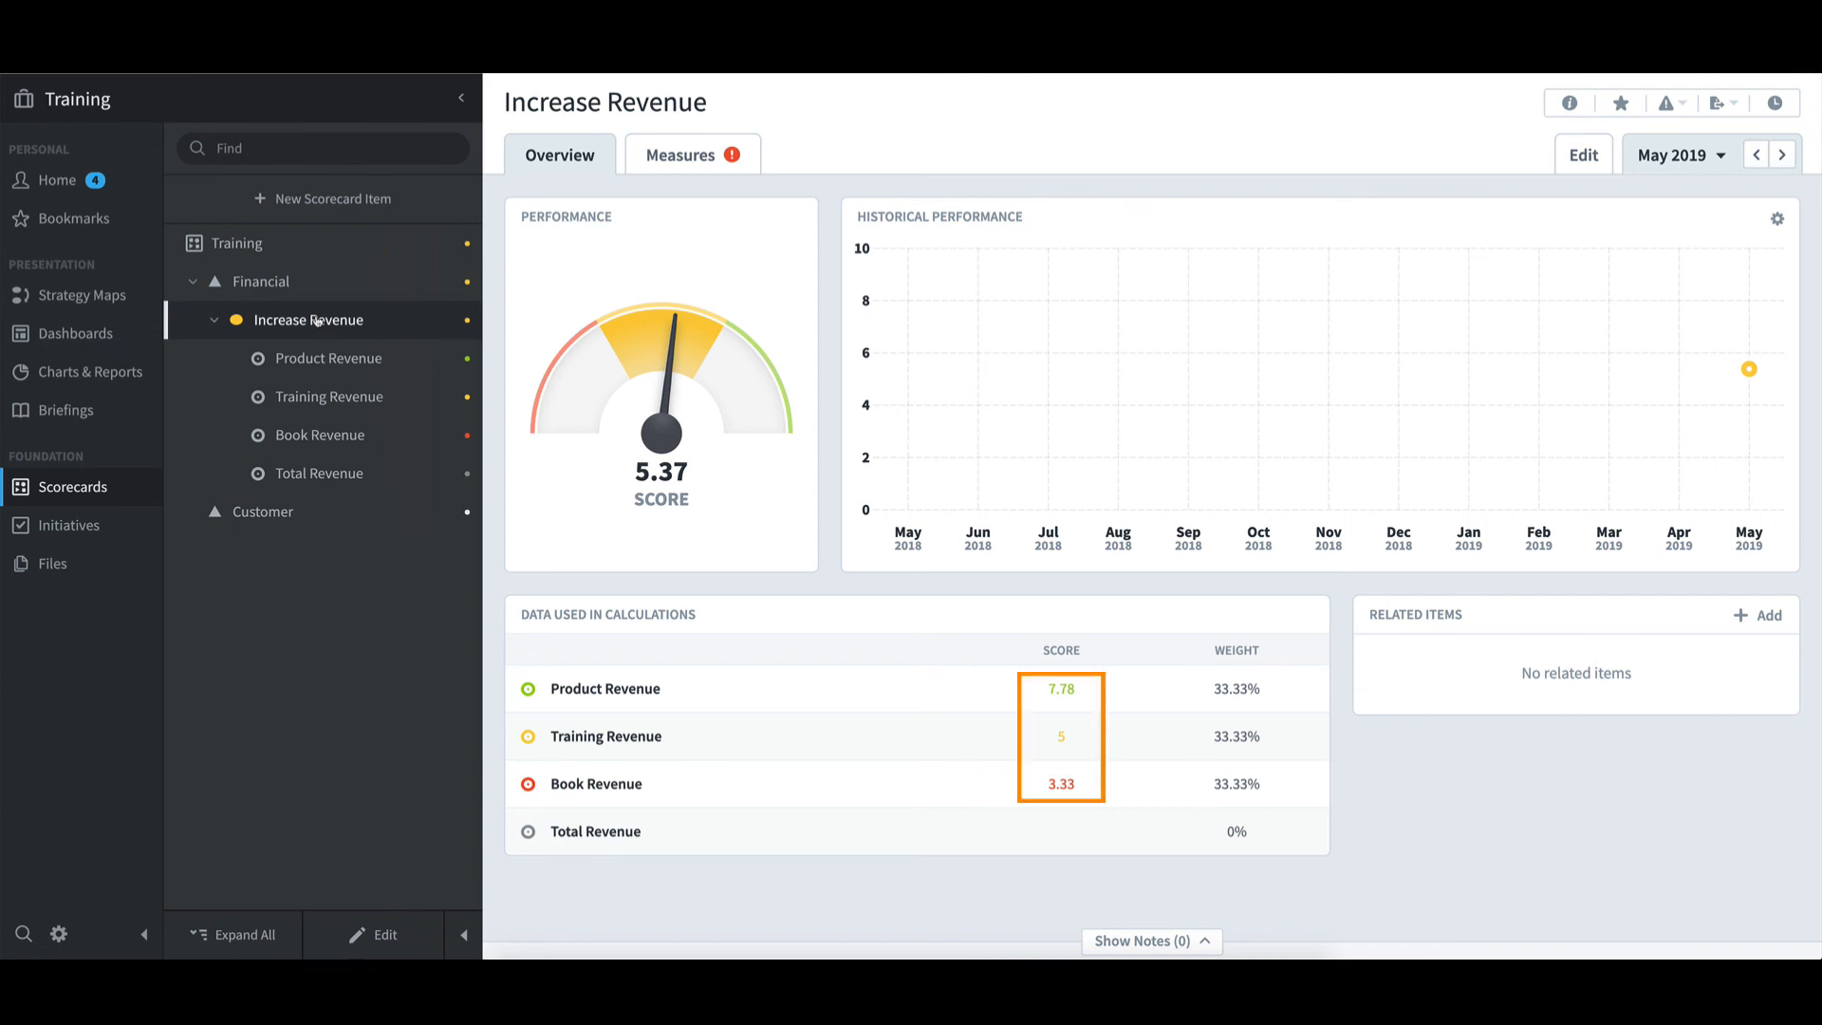
{"action": "left_click", "coordinate": [275, 285]}
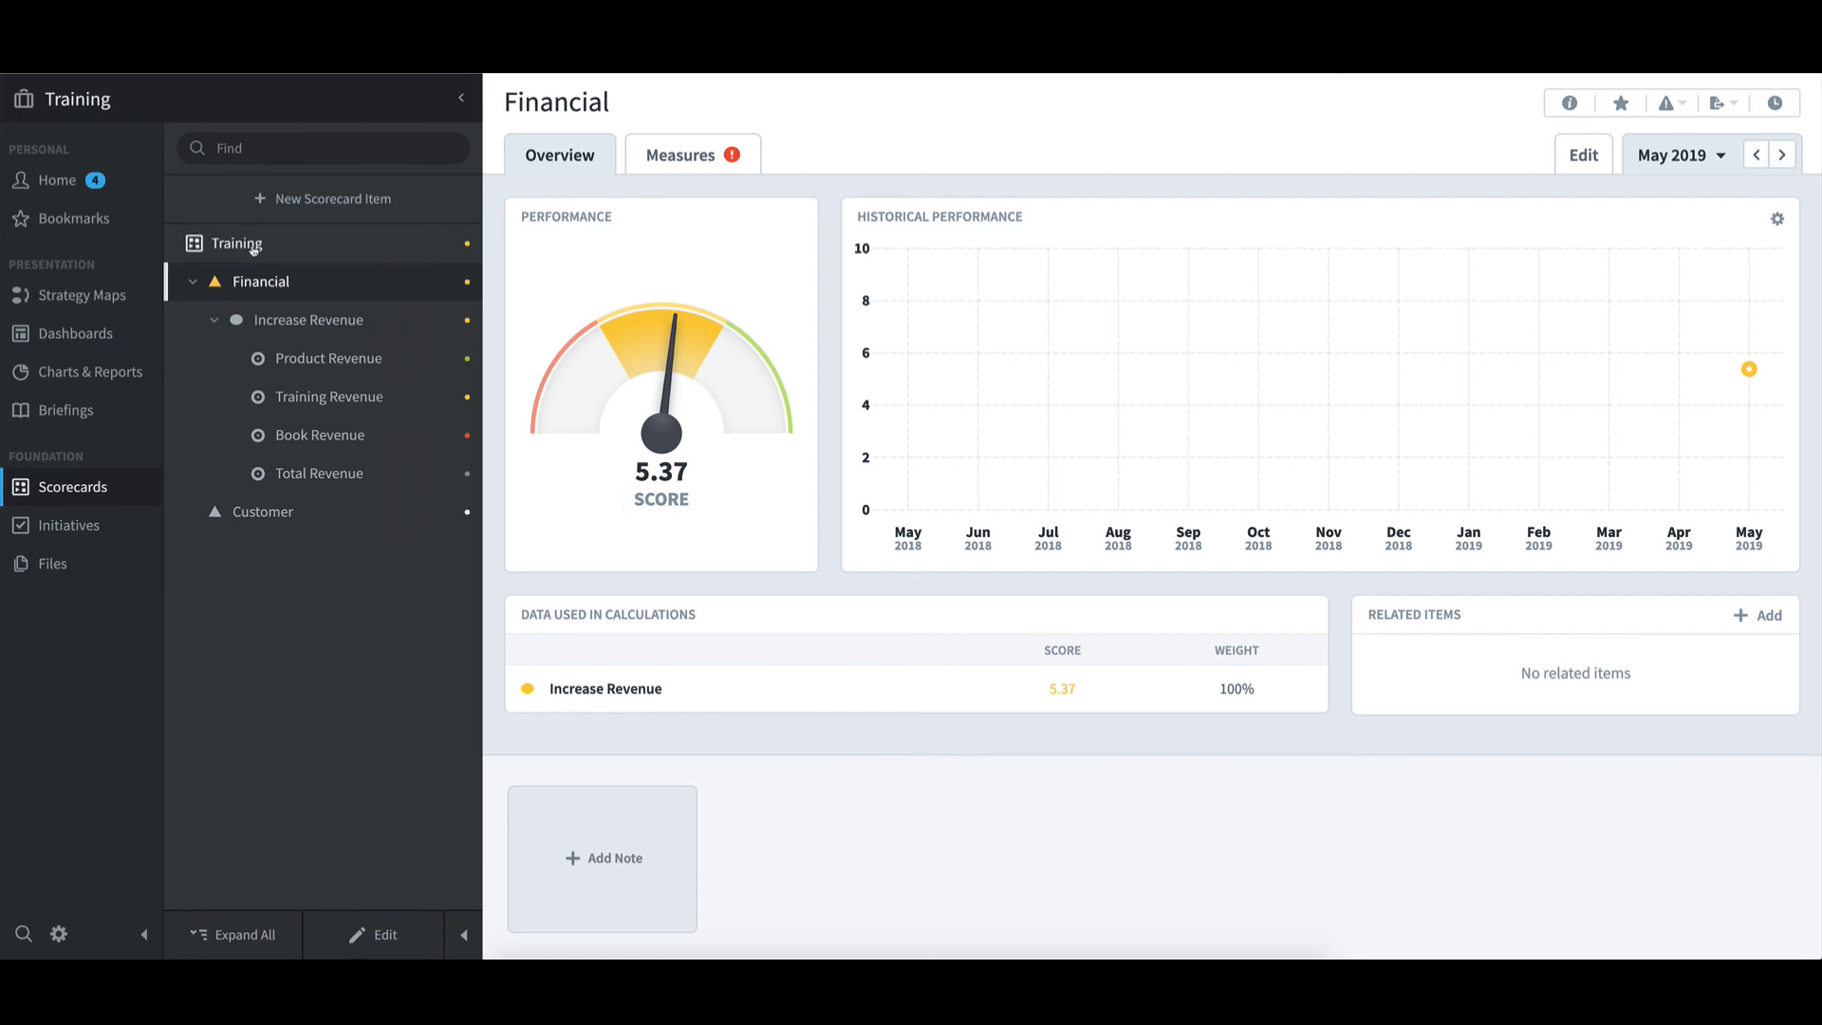
{"action": "left_click", "coordinate": [254, 245]}
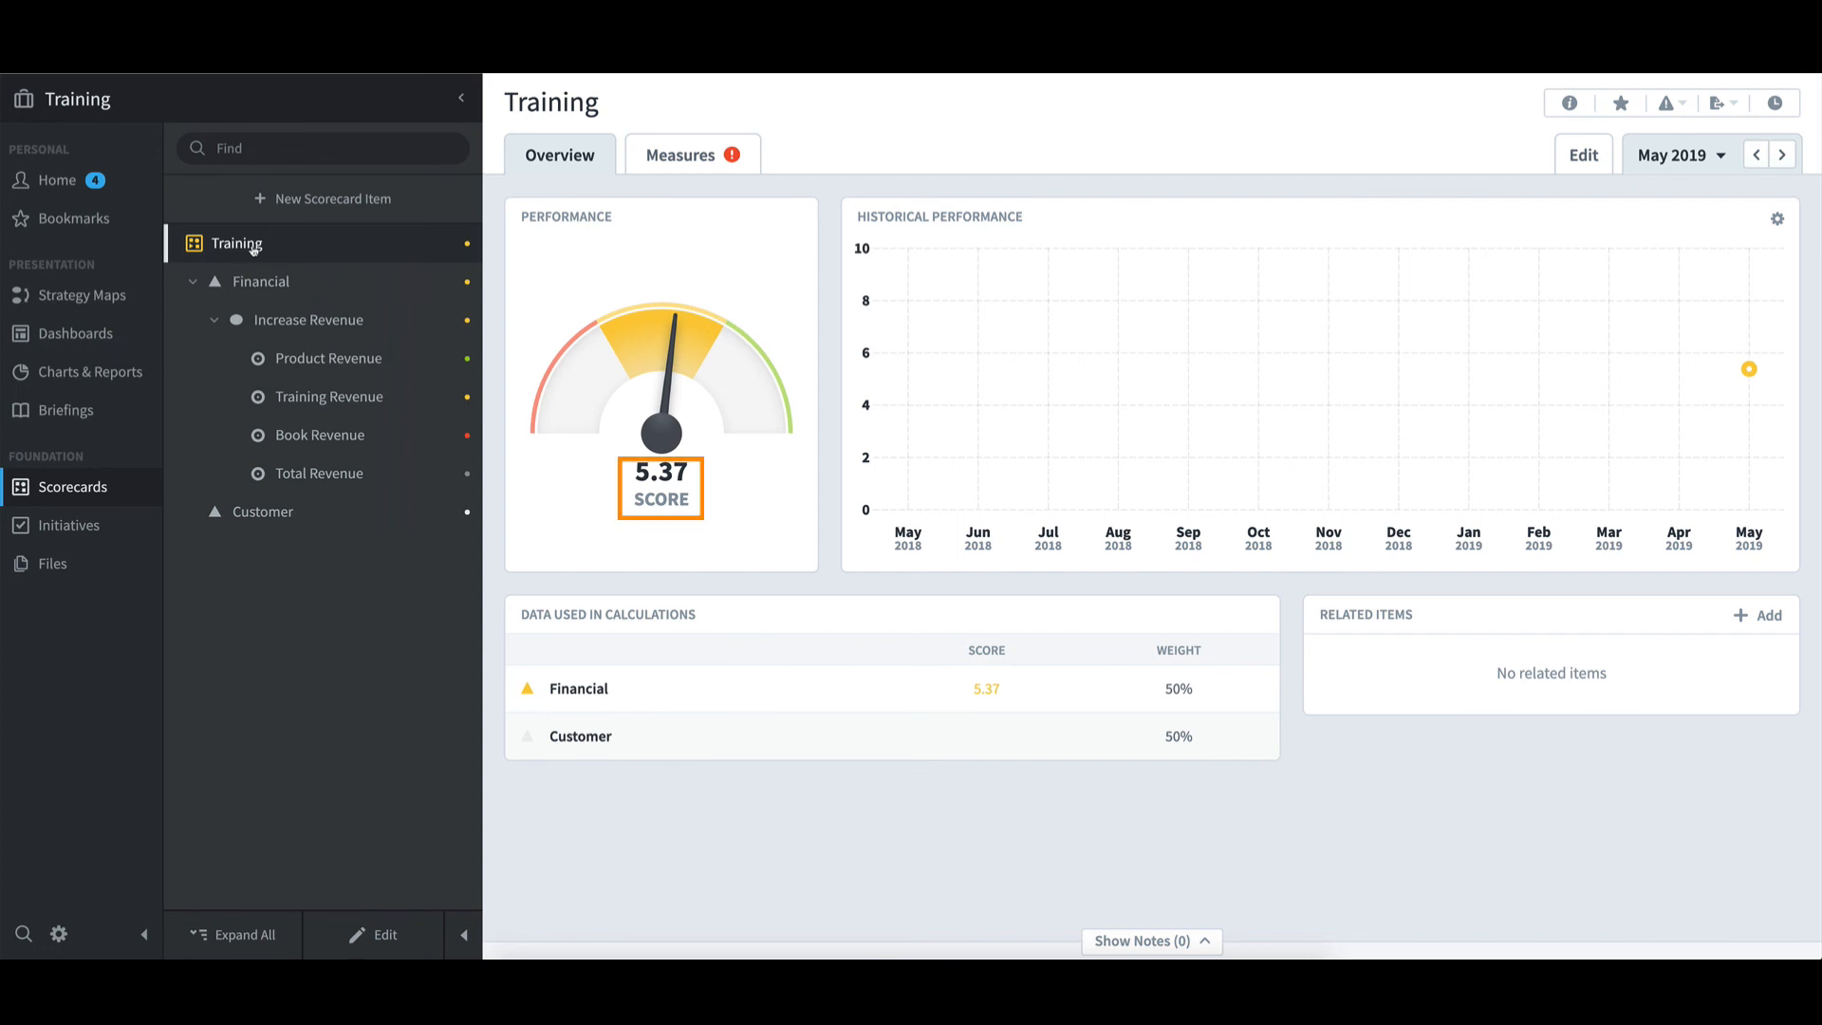